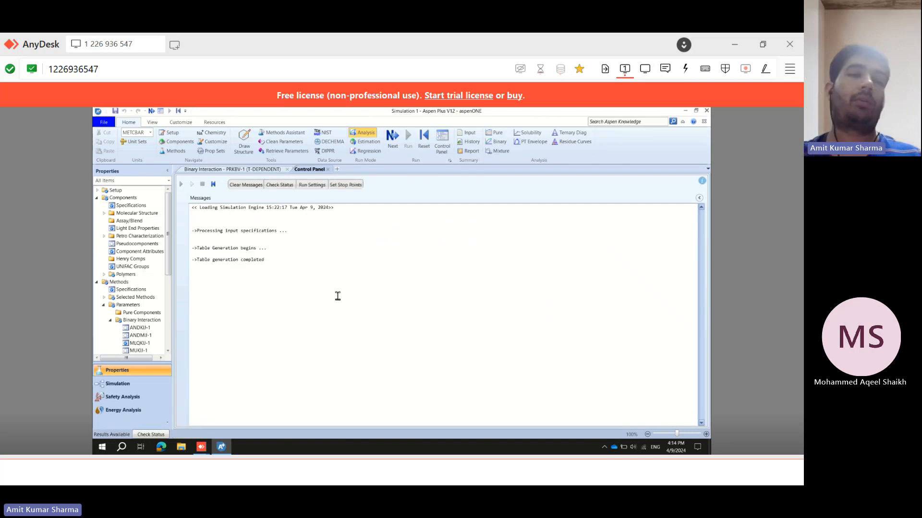
Switch to the Simulation environment to start building the flowsheet.
{"action": "left_click", "coordinate": [123, 385]}
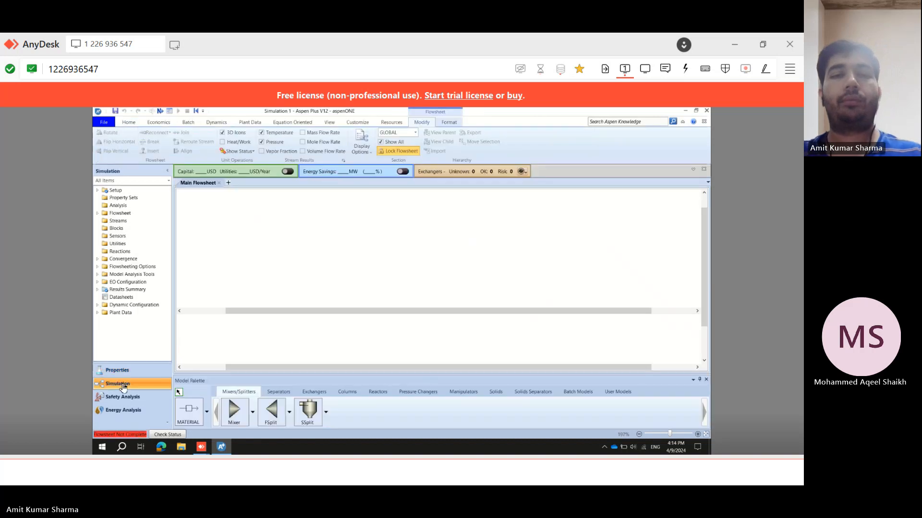
{"action": "left_click", "coordinate": [275, 467]}
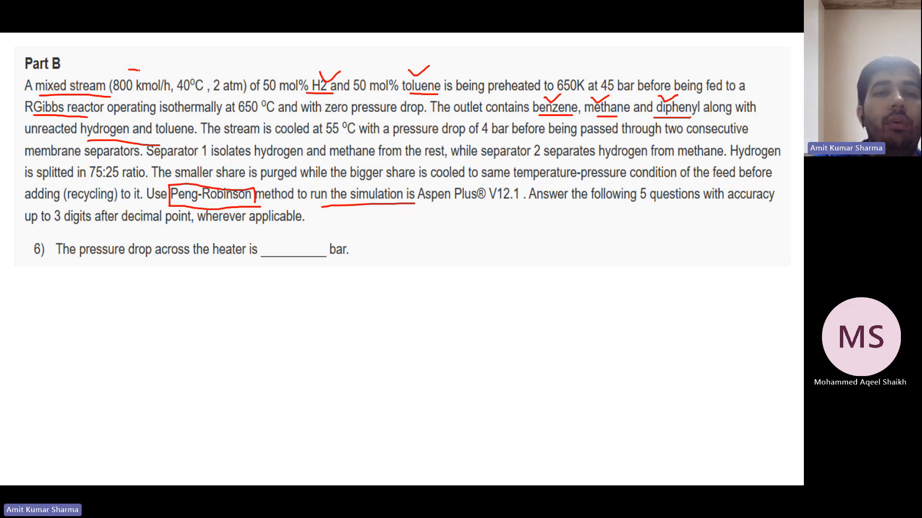
Mark the feed's temperature, pressure, composition values and the 650 K preheat target on the problem statement.
{"action": "left_click_drag", "start_coordinate": [184, 73], "coordinate": [195, 73]}
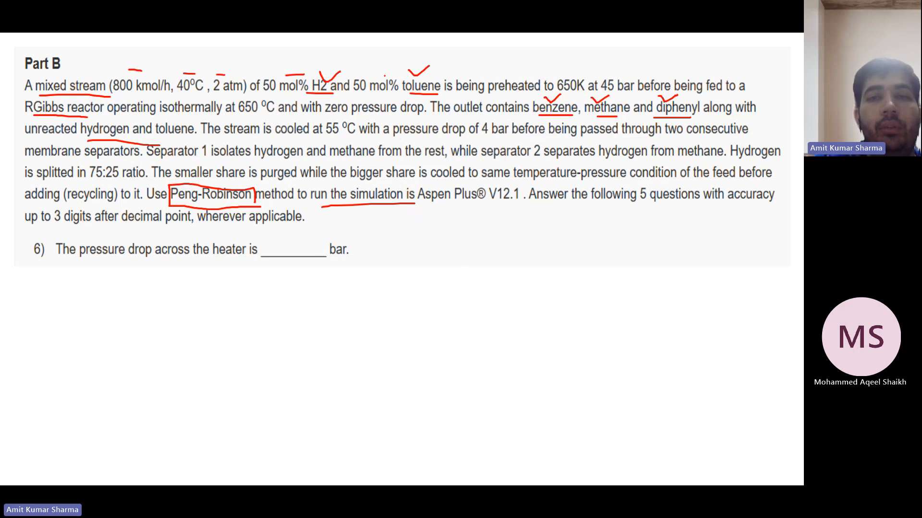
{"action": "left_click_drag", "start_coordinate": [384, 76], "coordinate": [392, 75]}
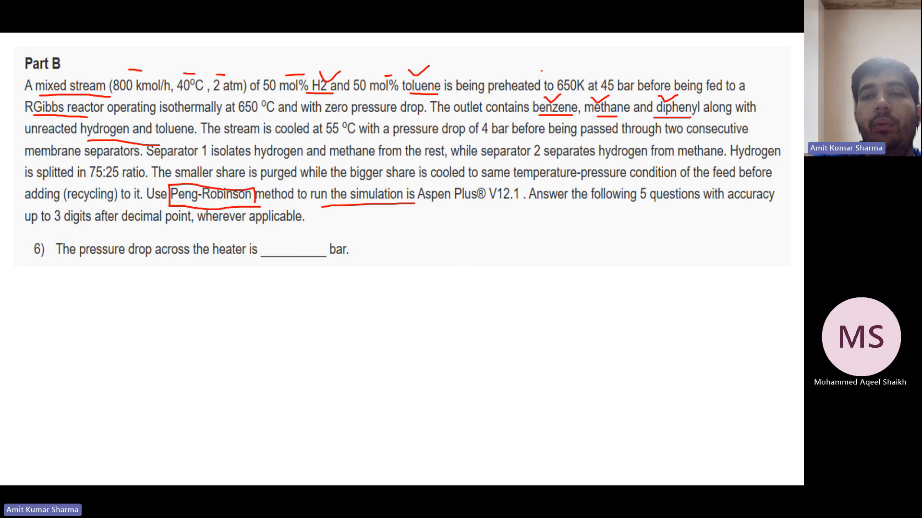
{"action": "left_click_drag", "start_coordinate": [542, 73], "coordinate": [586, 74]}
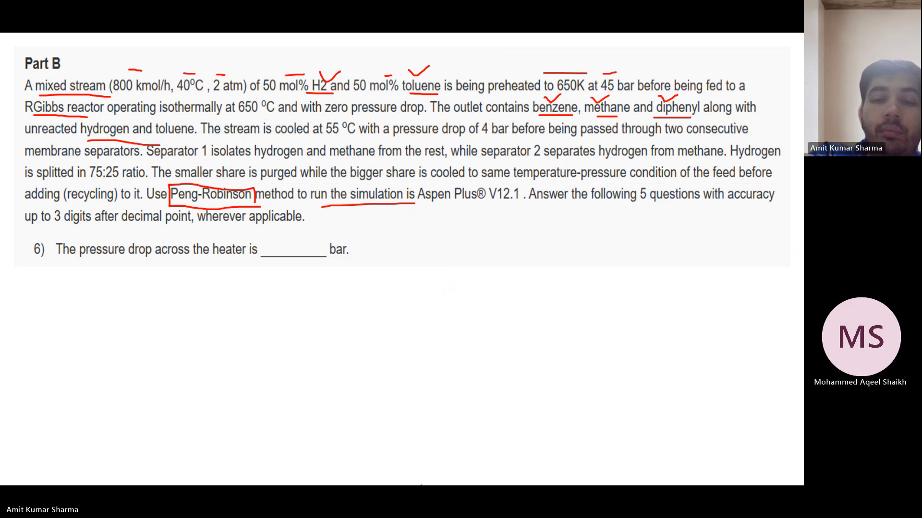
Draw a material feed stream on the main flowsheet.
{"action": "left_click", "coordinate": [488, 471]}
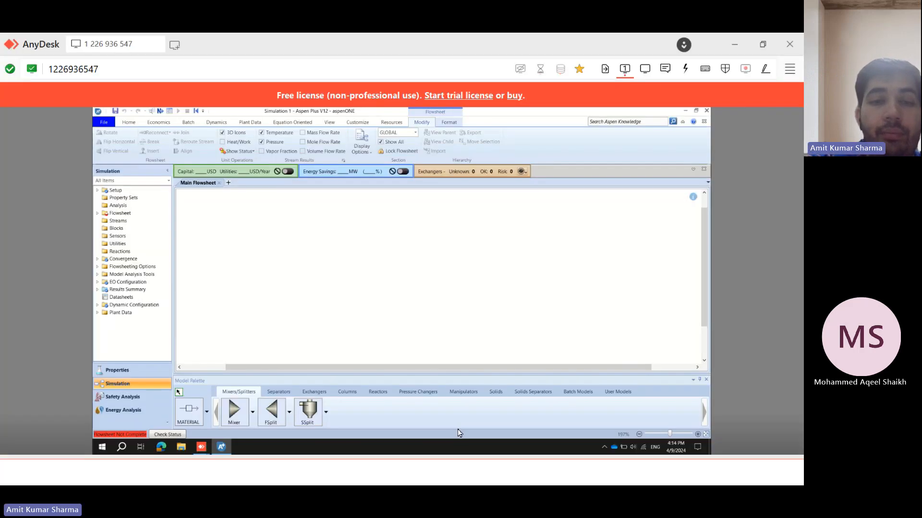
{"action": "left_click", "coordinate": [195, 406]}
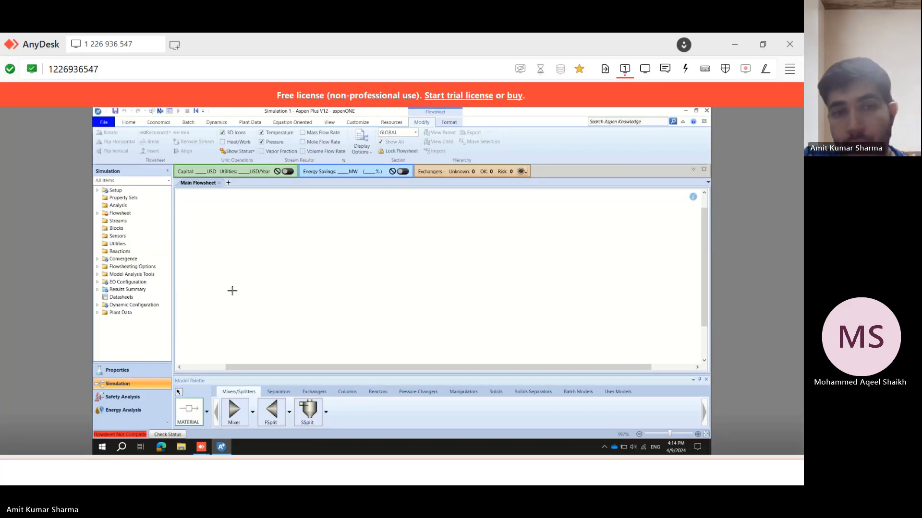
{"action": "left_click", "coordinate": [213, 272]}
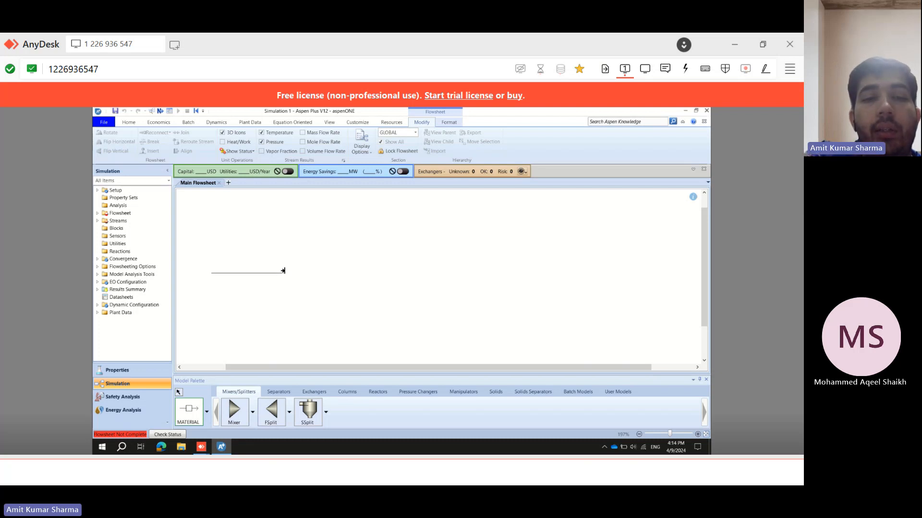
{"action": "left_click", "coordinate": [283, 271]}
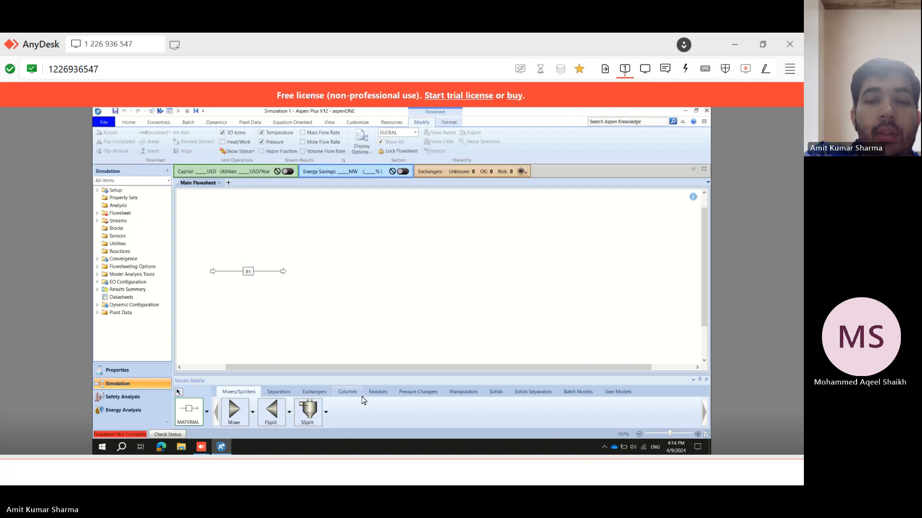
Tick the 650 K preheat temperature on the problem statement.
{"action": "left_click", "coordinate": [317, 470]}
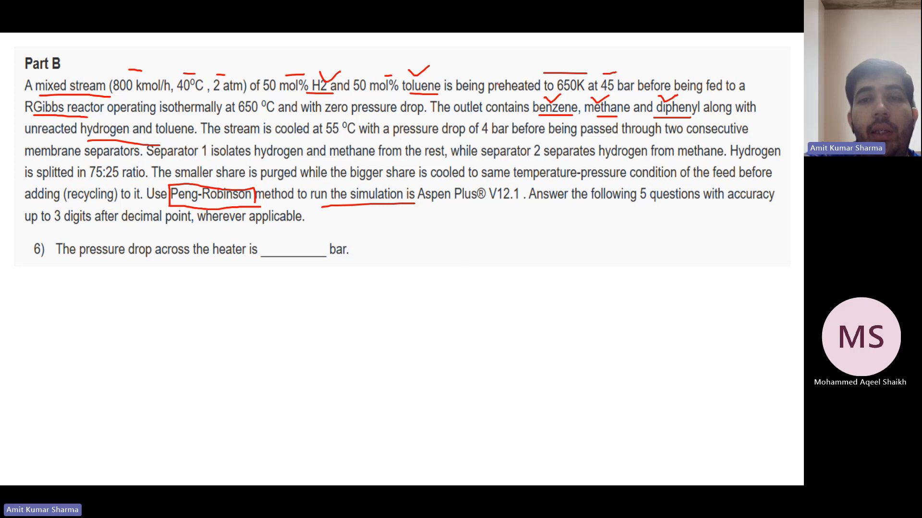
{"action": "left_click_drag", "start_coordinate": [530, 74], "coordinate": [553, 68]}
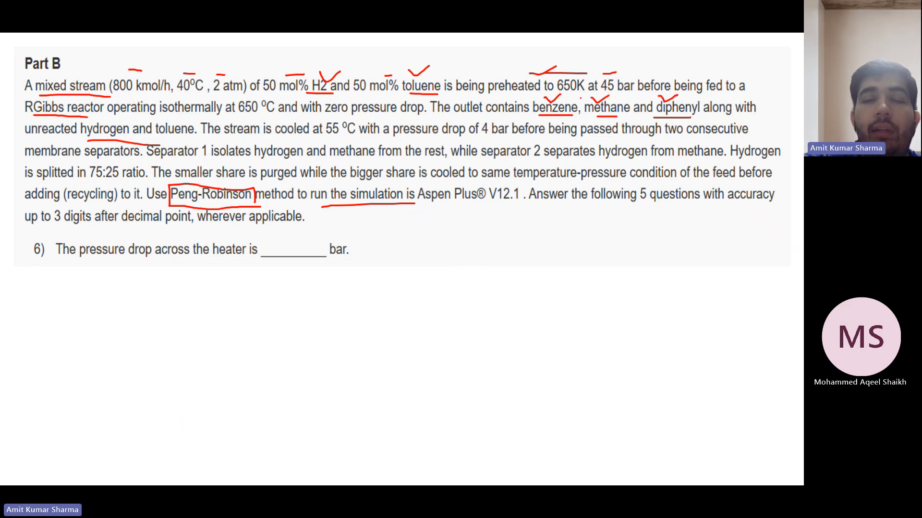
{"action": "mouse_move", "coordinate": [307, 486]}
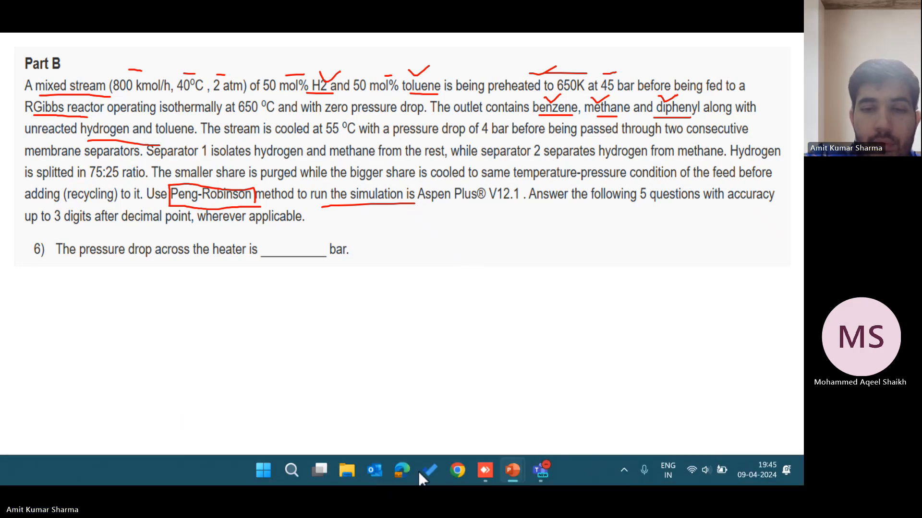
Place a Heater block from the exchangers models to the right of the feed stream.
{"action": "left_click", "coordinate": [484, 464]}
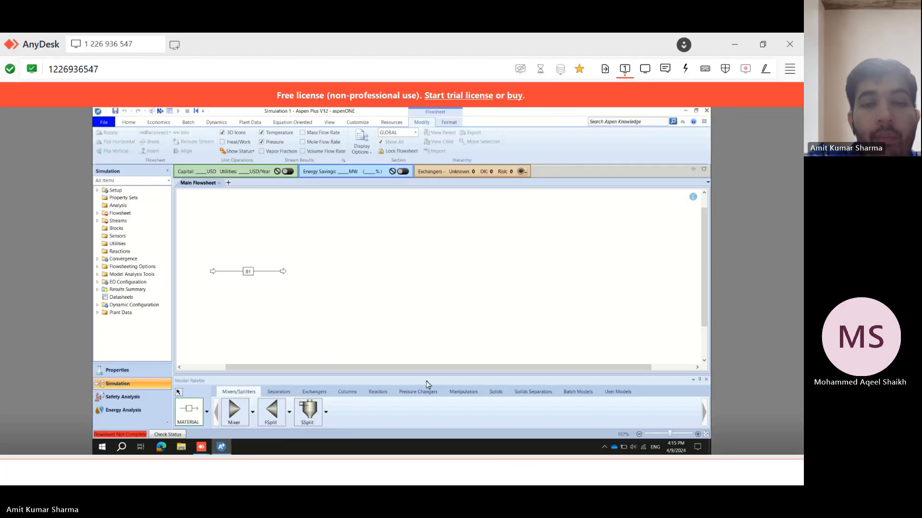
{"action": "left_click", "coordinate": [377, 393]}
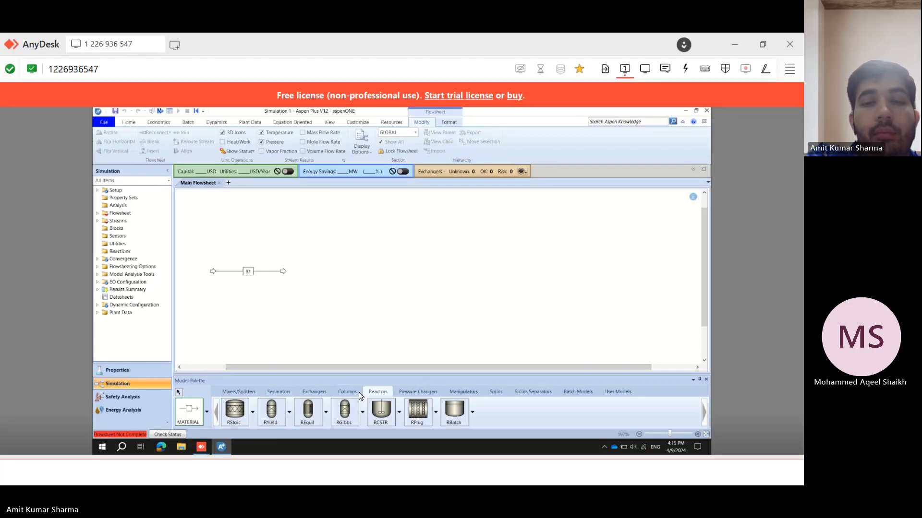
{"action": "left_click", "coordinate": [314, 391]}
{"action": "left_click", "coordinate": [228, 417]}
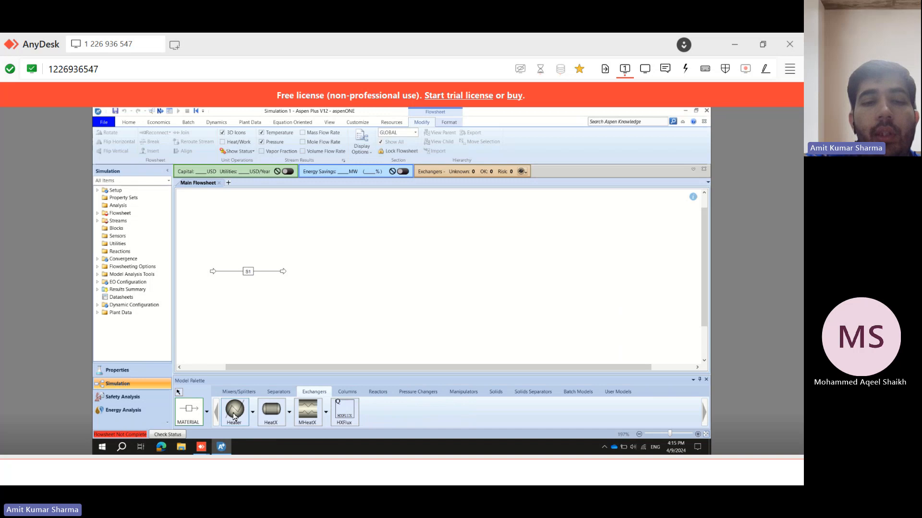
{"action": "left_click", "coordinate": [315, 267]}
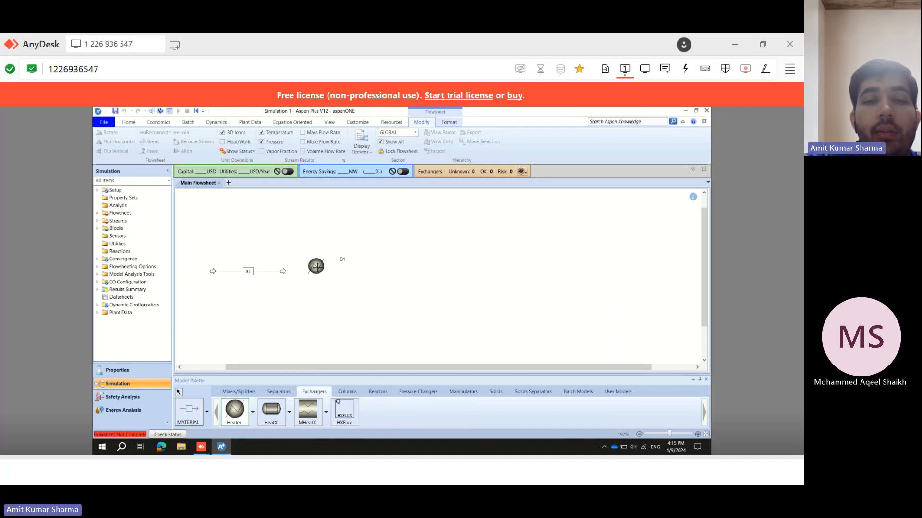
{"action": "right_click", "coordinate": [317, 267]}
{"action": "left_click", "coordinate": [334, 242]}
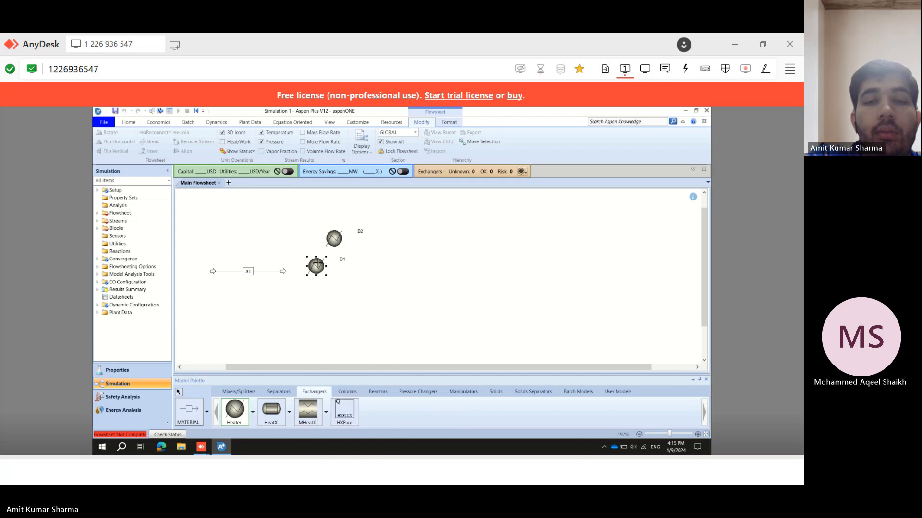
{"action": "right_click", "coordinate": [362, 256]}
{"action": "left_click", "coordinate": [338, 238]}
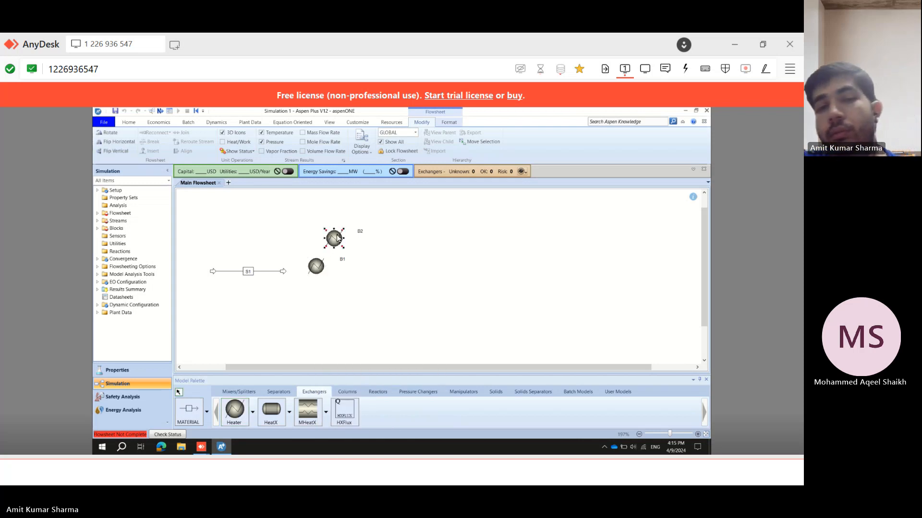
{"action": "key", "text": "Delete"}
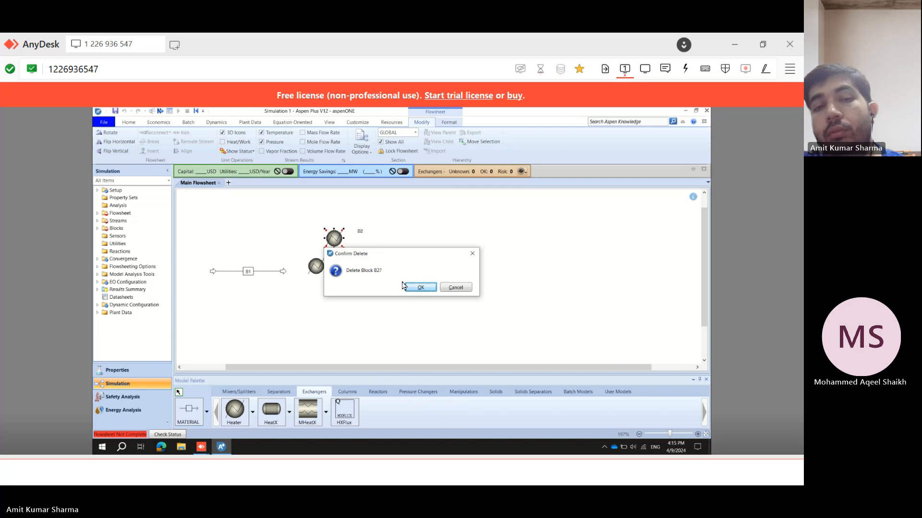
{"action": "left_click", "coordinate": [421, 287]}
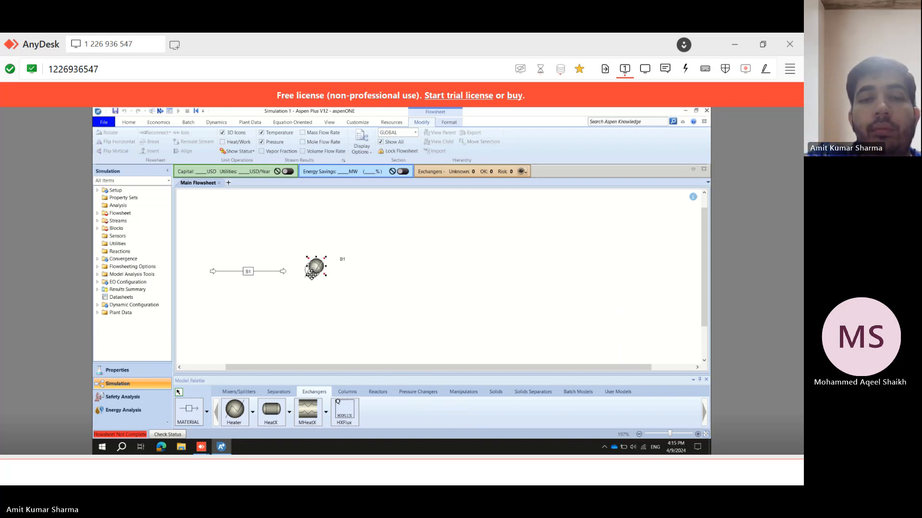
Reconnect the feed stream to the heater inlet and draw an outlet product stream from the heater.
{"action": "left_click", "coordinate": [315, 267]}
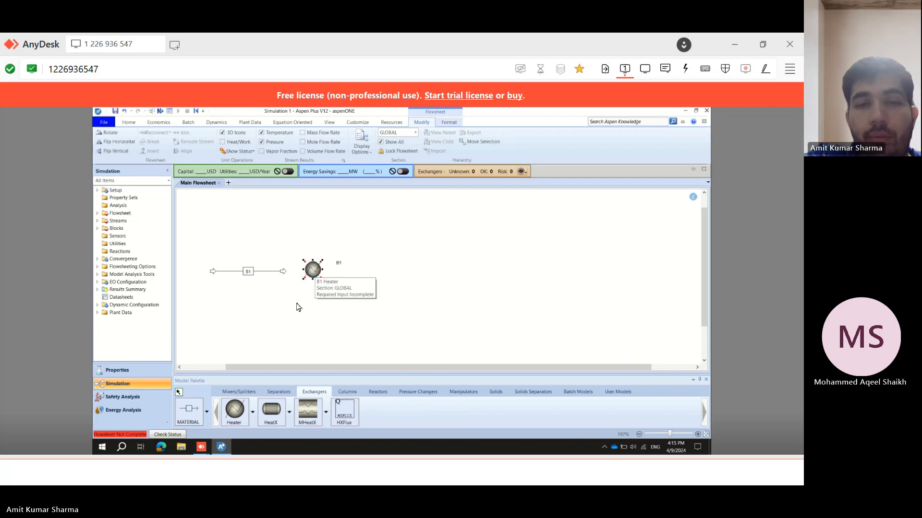
{"action": "left_click", "coordinate": [282, 272]}
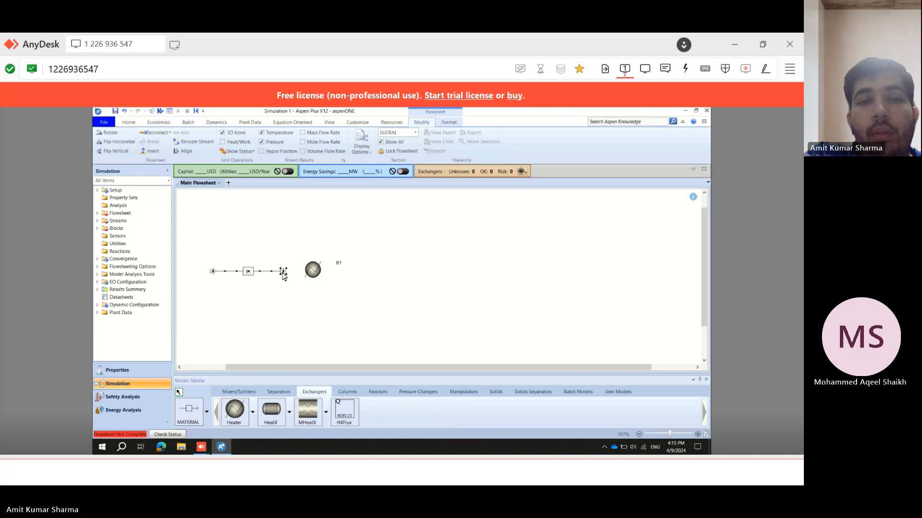
{"action": "right_click", "coordinate": [283, 276]}
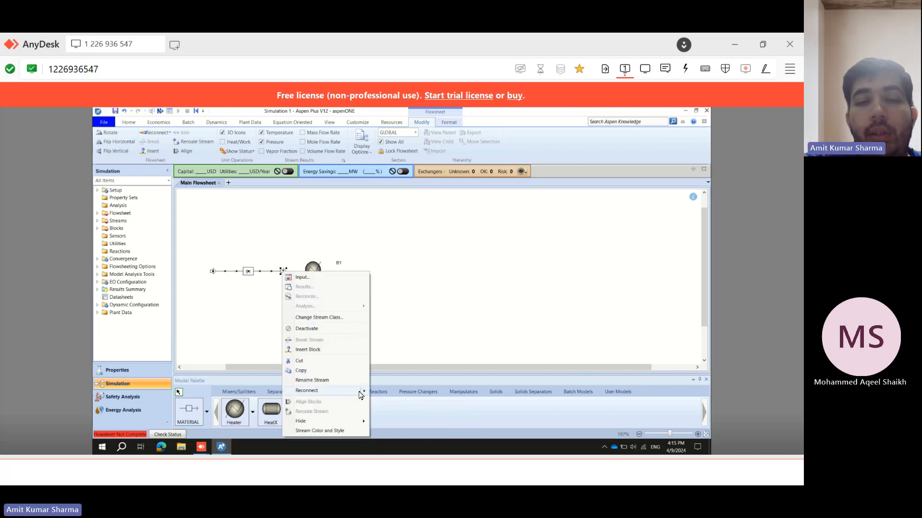
{"action": "left_click", "coordinate": [380, 392]}
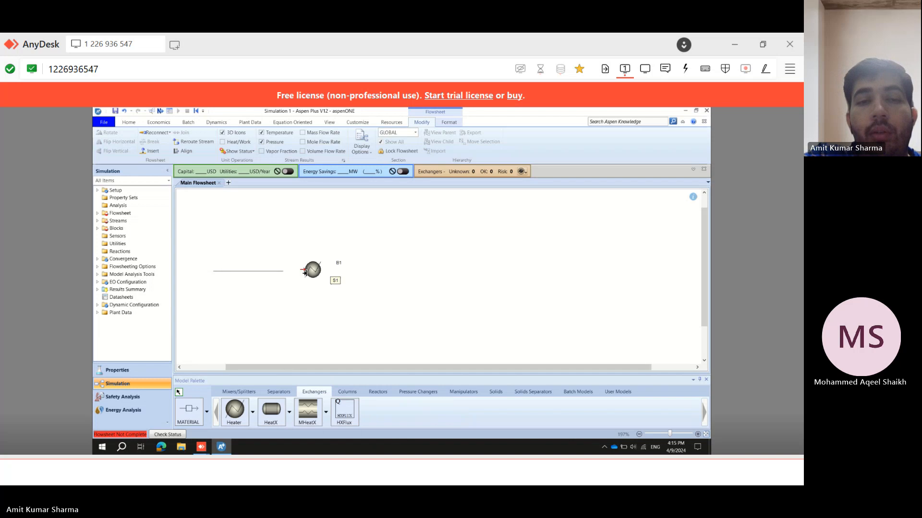
{"action": "left_click", "coordinate": [305, 272]}
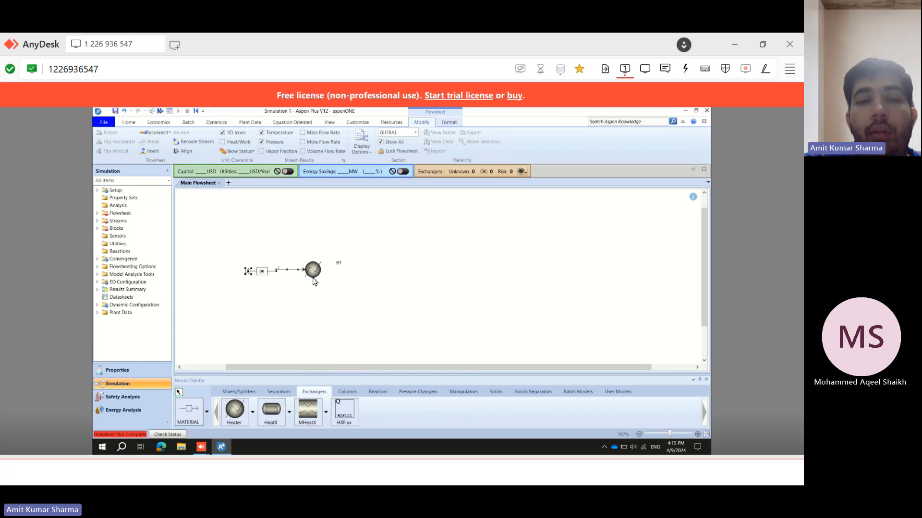
{"action": "left_click", "coordinate": [179, 393]}
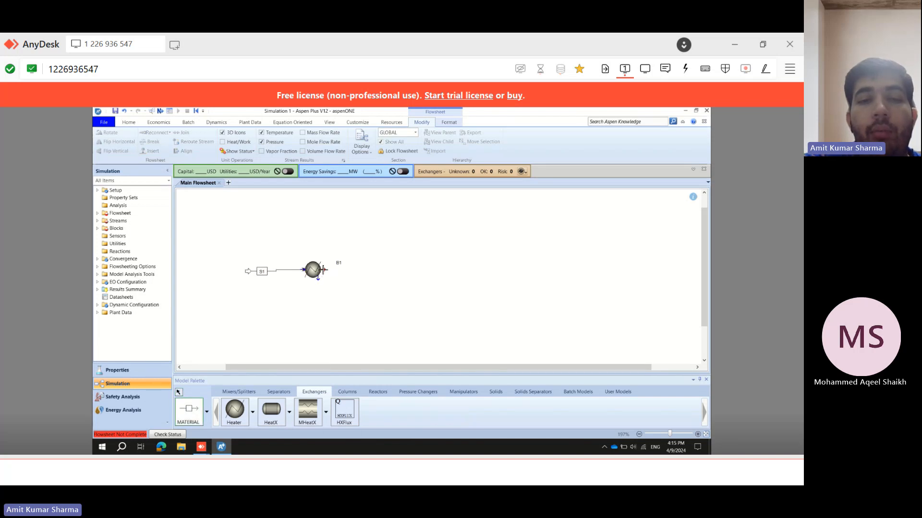
{"action": "left_click_drag", "start_coordinate": [323, 270], "coordinate": [387, 269]}
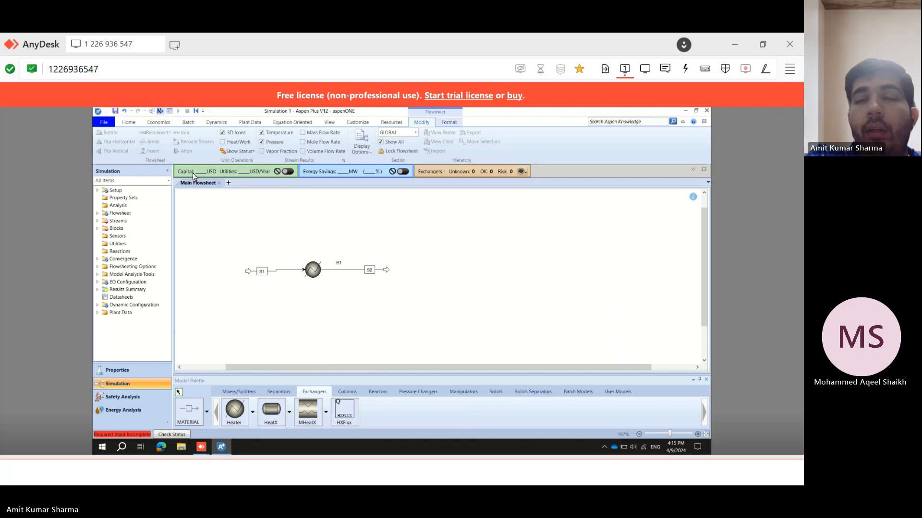
Open the feed stream's input form and set its temperature to 40 C.
{"action": "key", "text": "F4"}
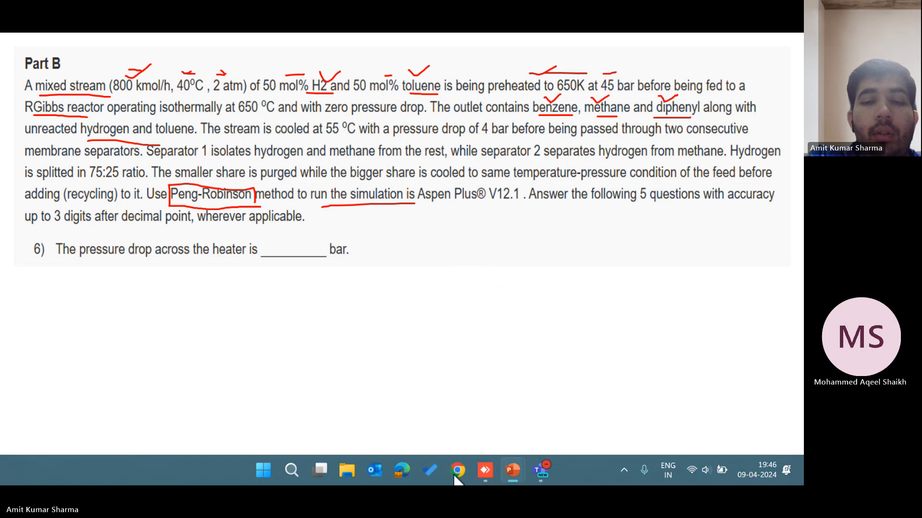
{"action": "left_click", "coordinate": [484, 475]}
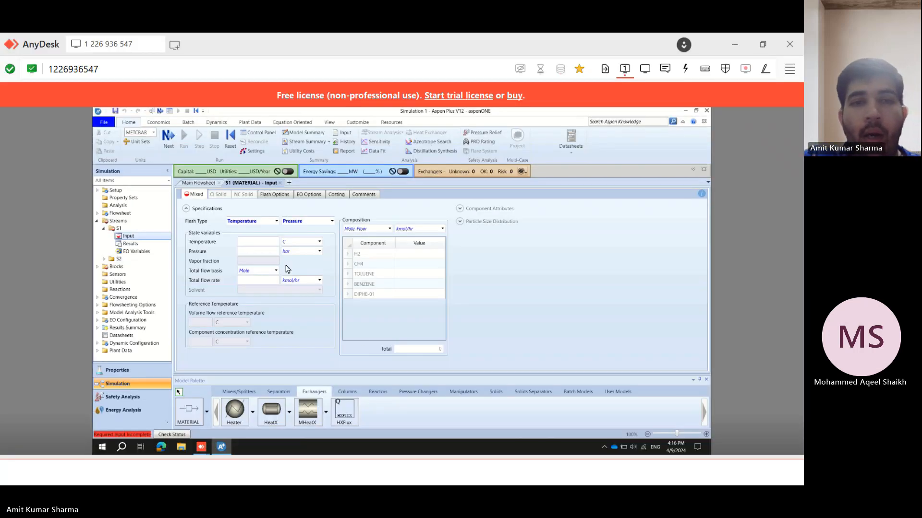
{"action": "left_click", "coordinate": [268, 242]}
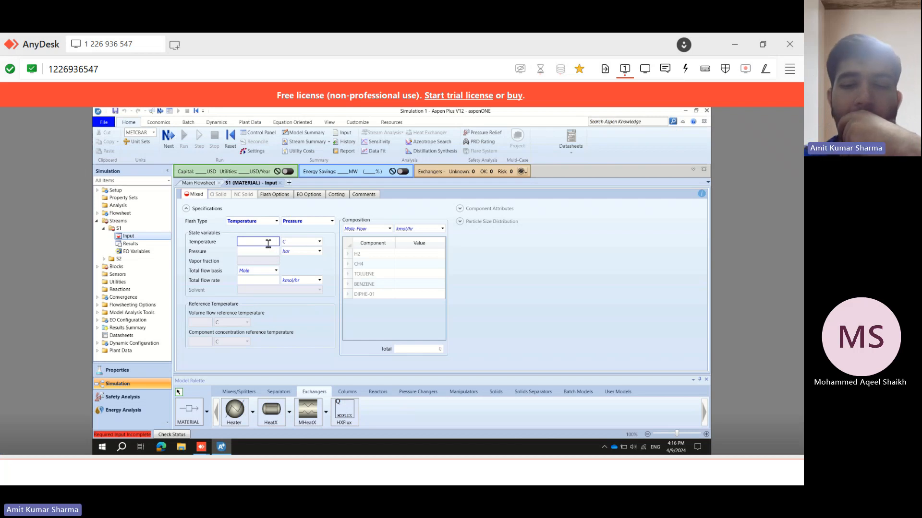
{"action": "type", "text": "40"}
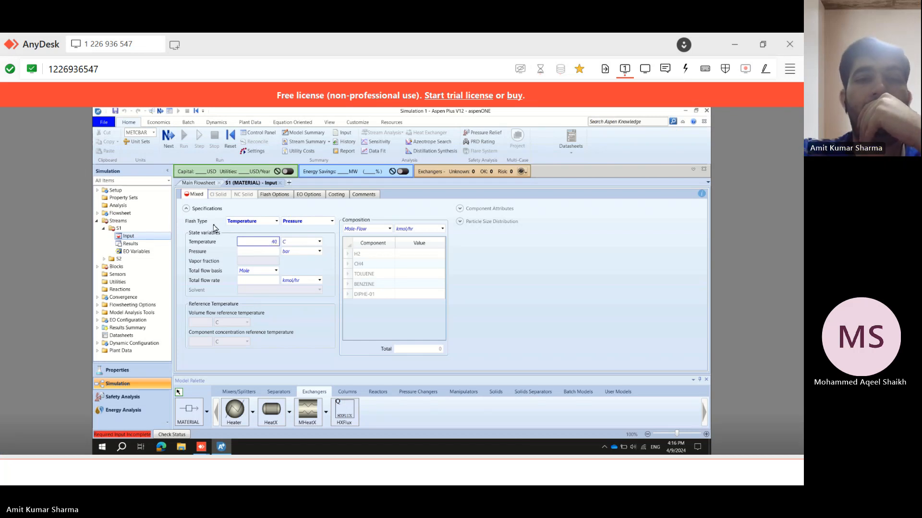
Set the feed stream's pressure to 2 atm.
{"action": "left_click", "coordinate": [298, 253]}
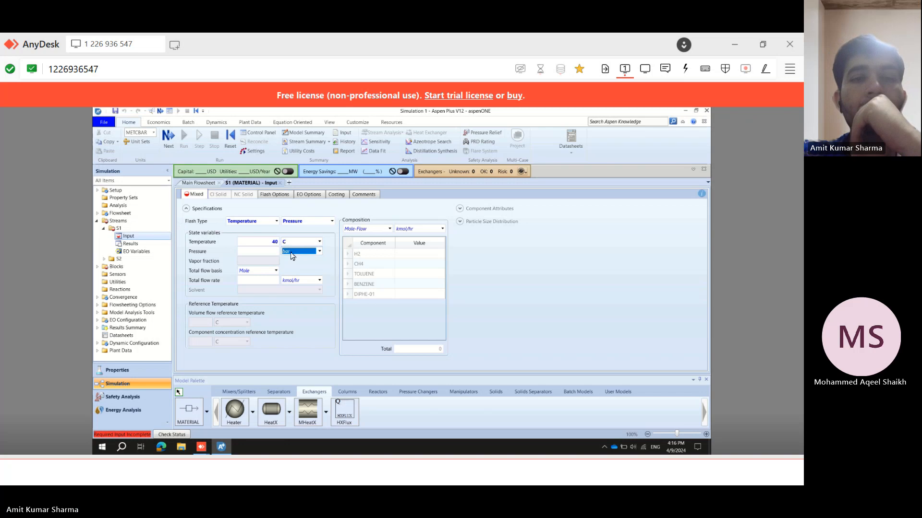
{"action": "left_click", "coordinate": [290, 253]}
{"action": "scroll", "coordinate": [291, 255], "scroll_direction": "up", "scroll_amount": 1}
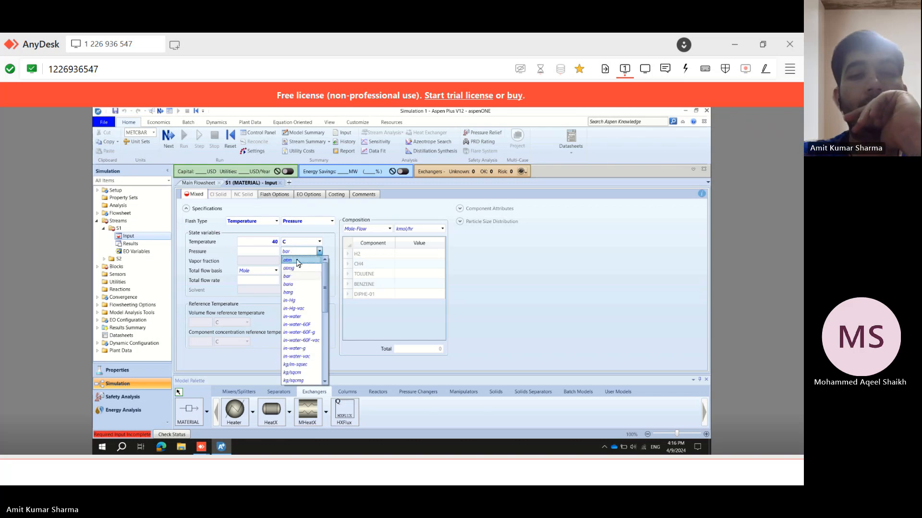
{"action": "left_click", "coordinate": [291, 260]}
{"action": "left_click", "coordinate": [265, 250]}
{"action": "type", "text": "2"}
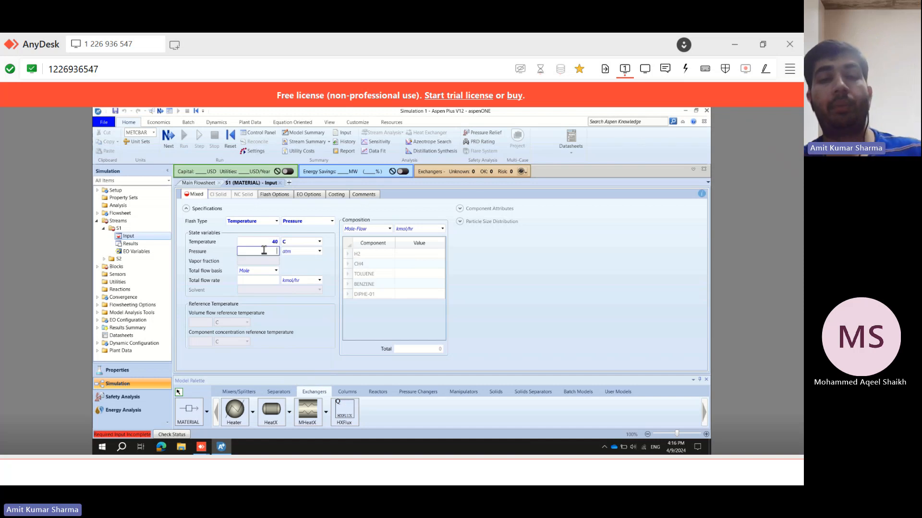
{"action": "left_click", "coordinate": [255, 284]}
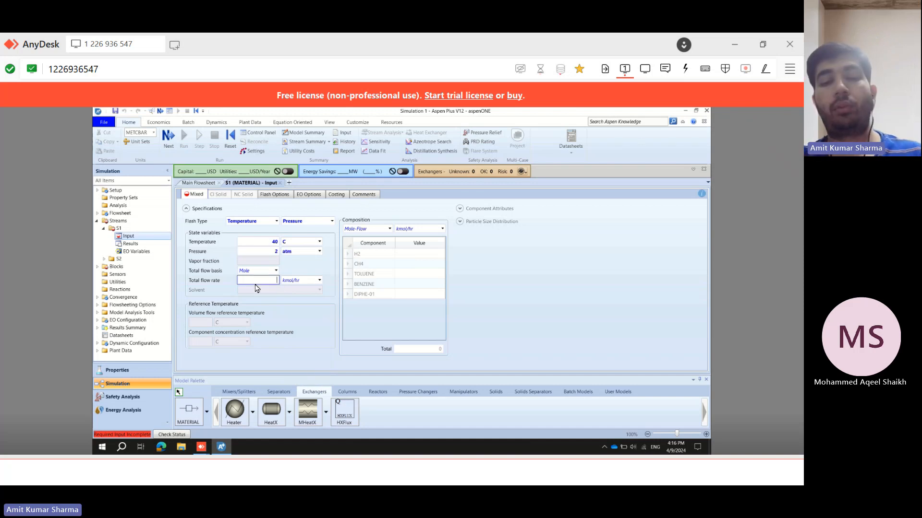
Set the feed stream's total flow rate to 800 kmol/hr.
{"action": "type", "text": "800"}
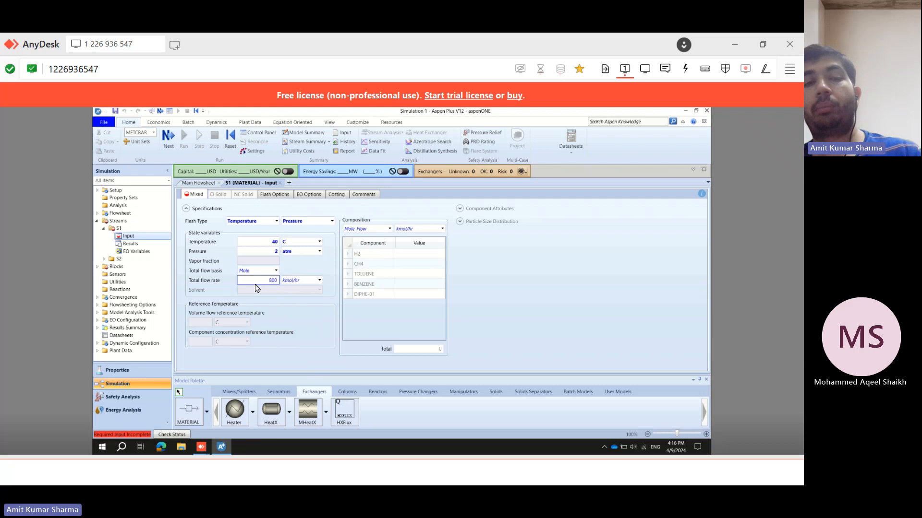
{"action": "left_click", "coordinate": [301, 267]}
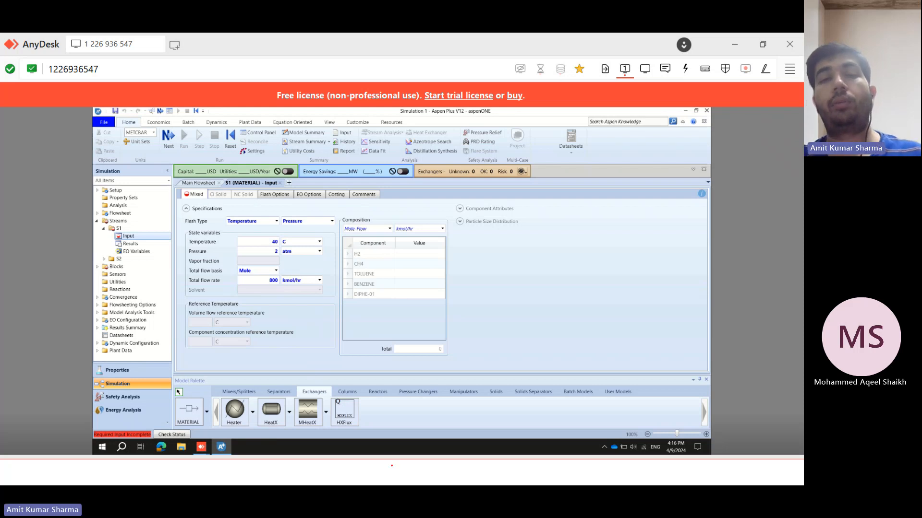
{"action": "left_click", "coordinate": [391, 465]}
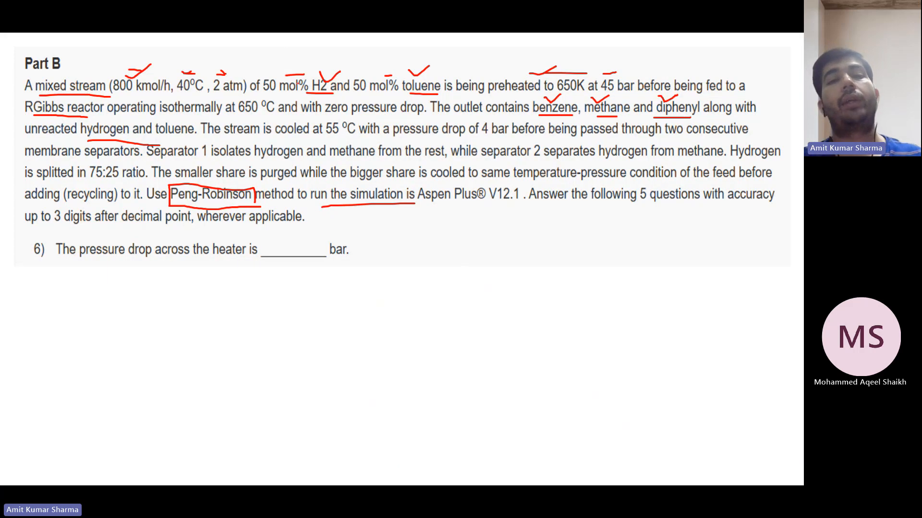
{"action": "left_click_drag", "start_coordinate": [268, 69], "coordinate": [295, 60]}
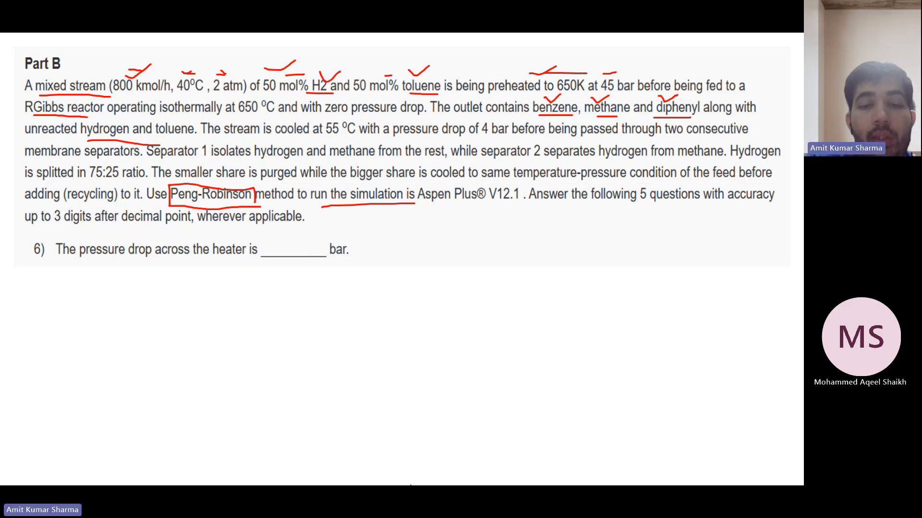
{"action": "mouse_move", "coordinate": [429, 484]}
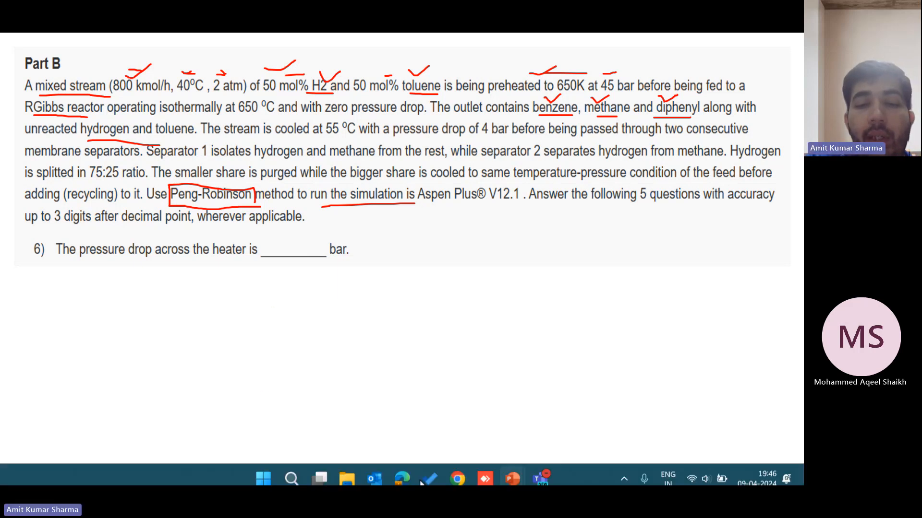
{"action": "left_click", "coordinate": [484, 470]}
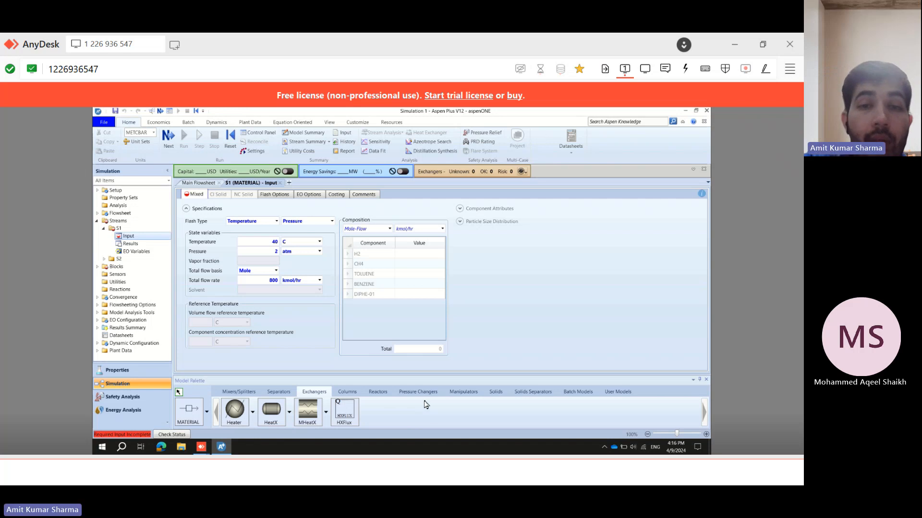
Switch the feed composition basis to Mole-Frac and enter a mole fraction of 0.5 for H2.
{"action": "left_click", "coordinate": [426, 255]}
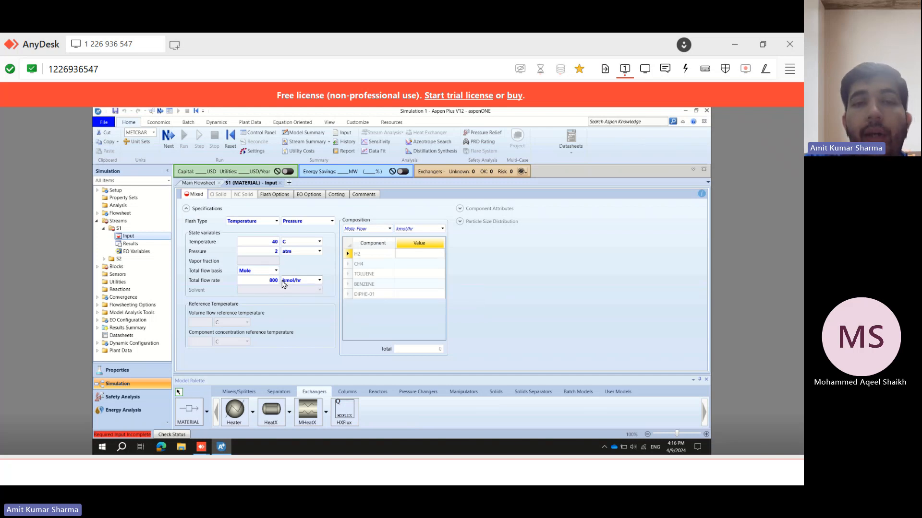
{"action": "left_click", "coordinate": [389, 229]}
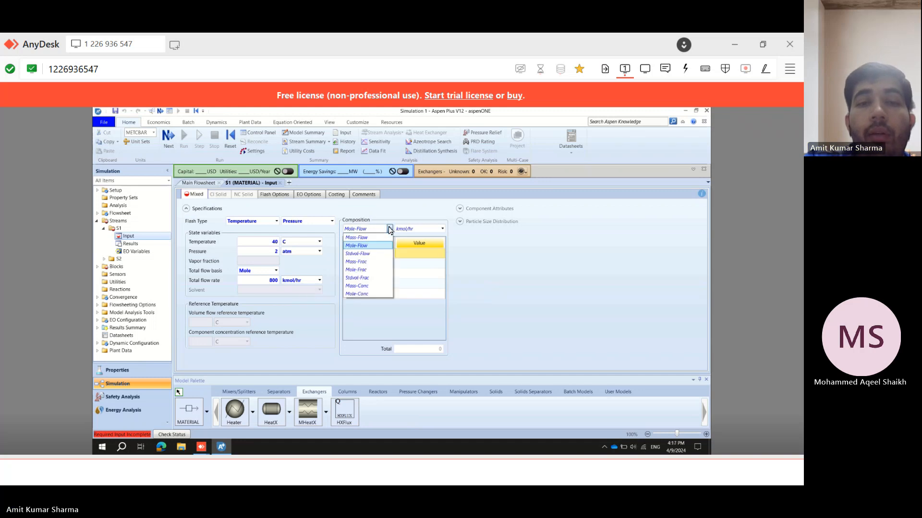
{"action": "left_click", "coordinate": [367, 270]}
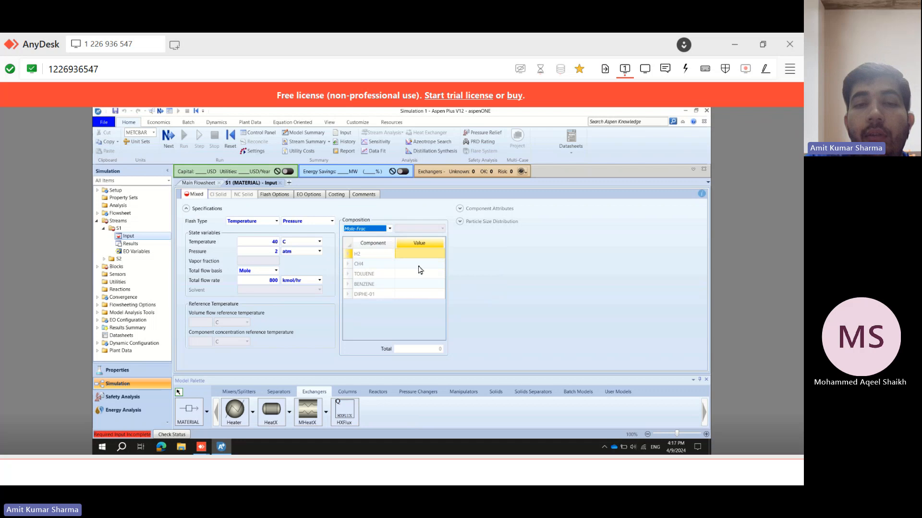
{"action": "left_click", "coordinate": [439, 253]}
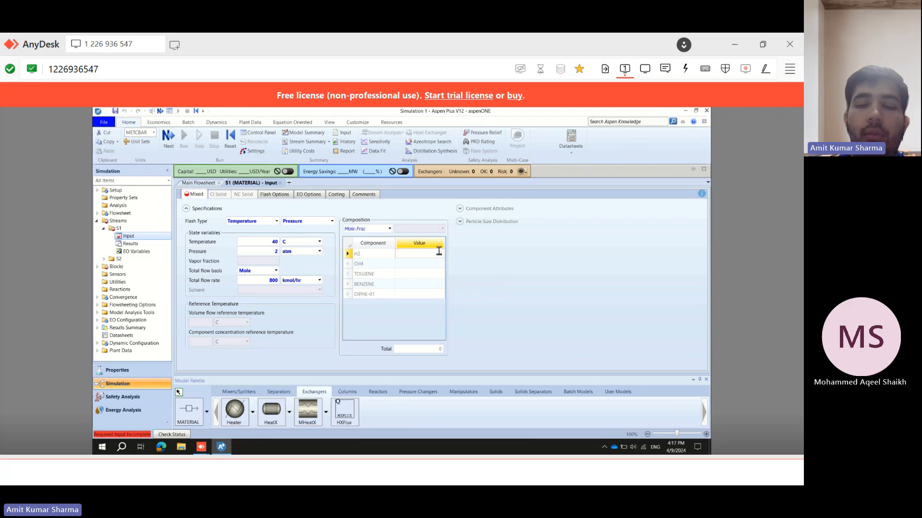
{"action": "type", "text": "0"}
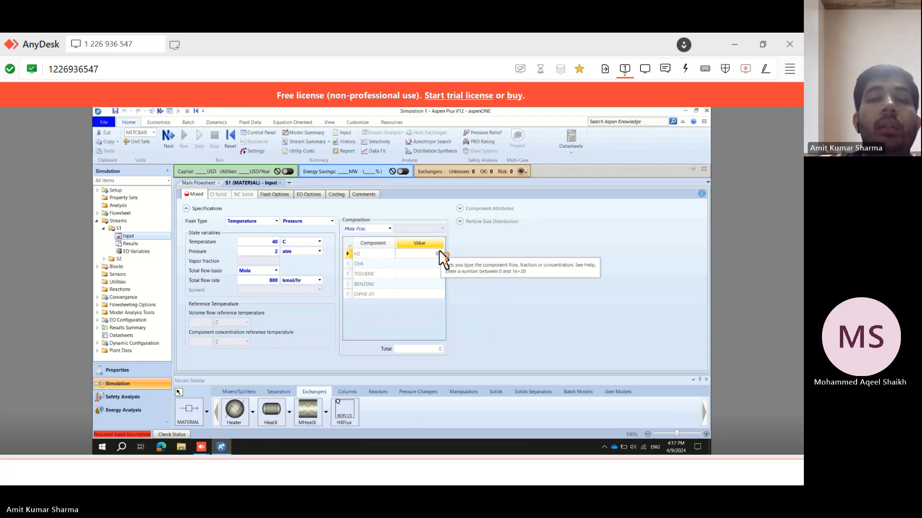
{"action": "type", "text": ".5"}
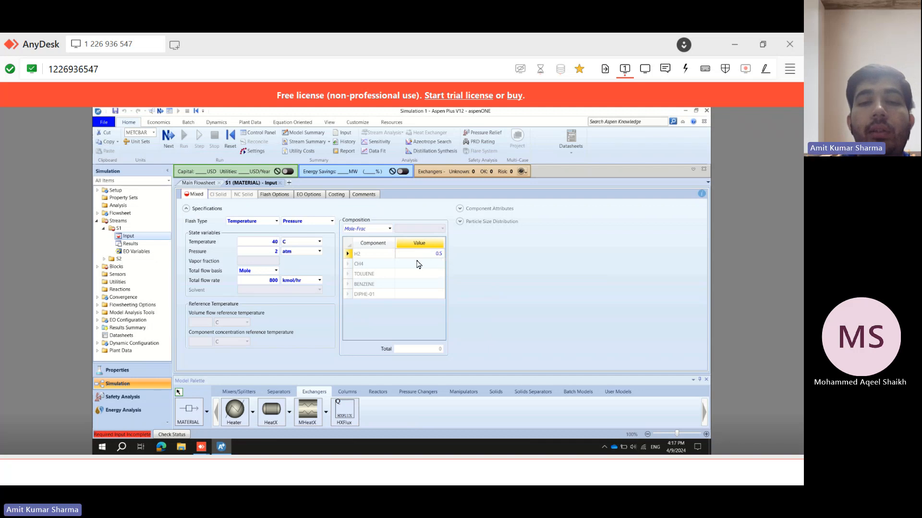
{"action": "left_click", "coordinate": [418, 265]}
{"action": "type", "text": "0.5"}
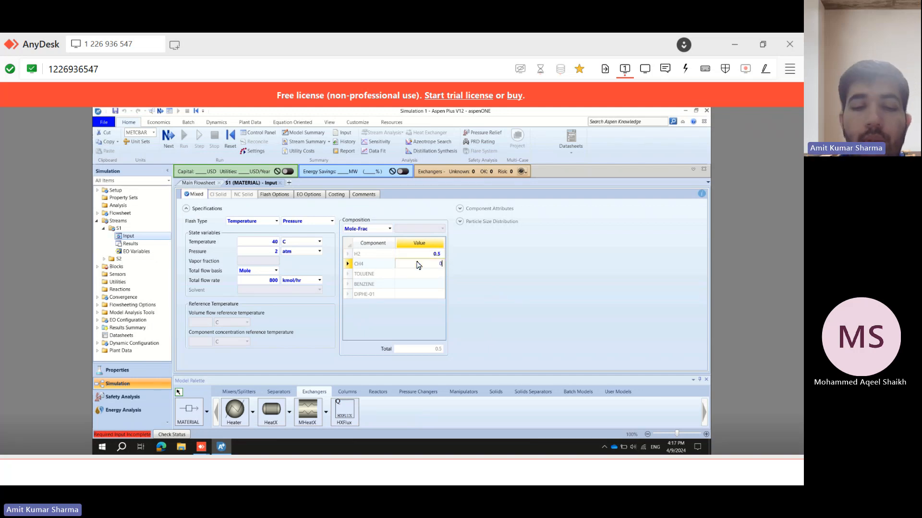
{"action": "left_click", "coordinate": [454, 263]}
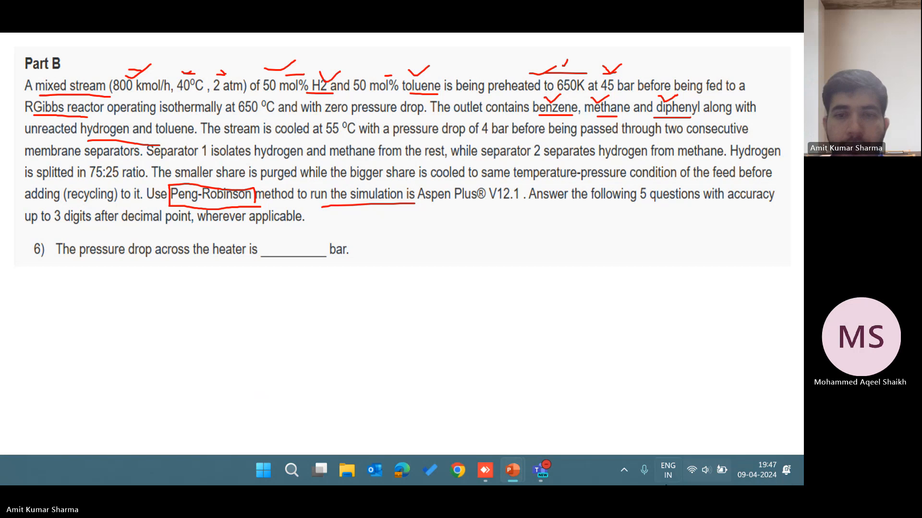
In the heater's specifications, set the outlet temperature unit to K and the temperature to 650.
{"action": "left_click", "coordinate": [486, 473]}
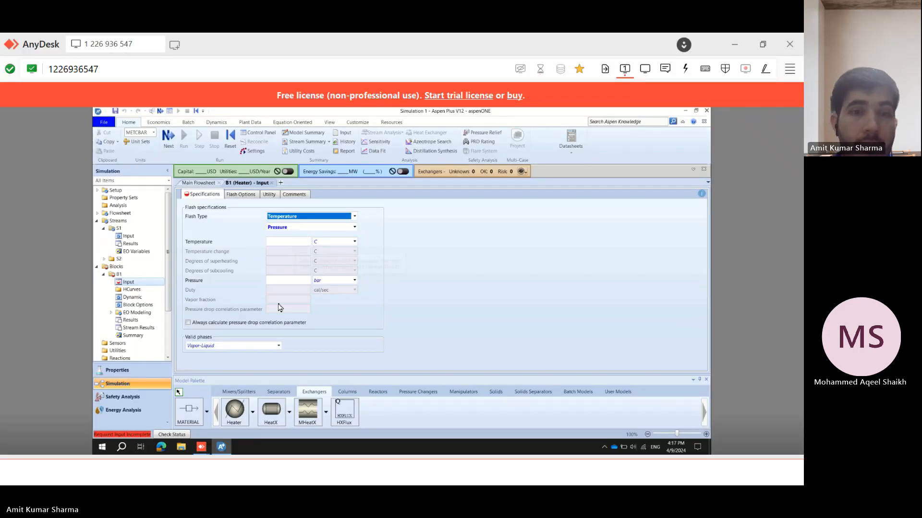
{"action": "left_click", "coordinate": [238, 472]}
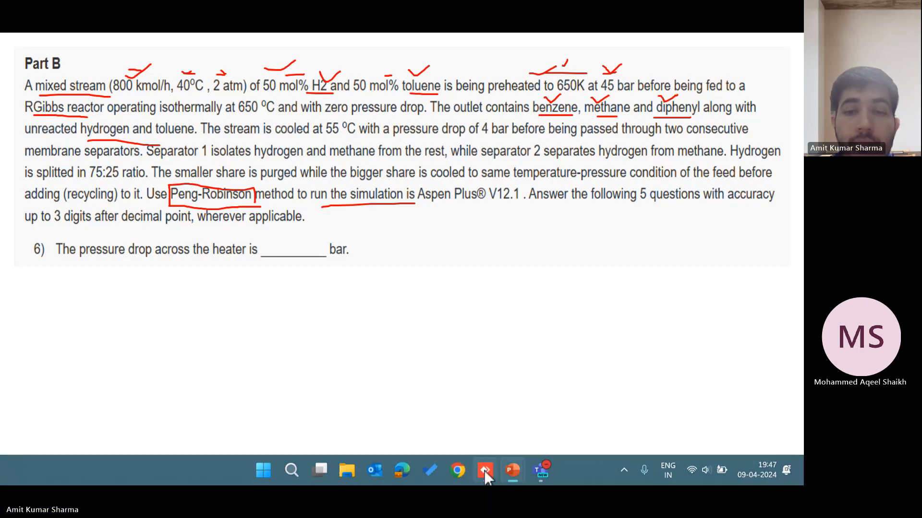
{"action": "left_click", "coordinate": [484, 470]}
{"action": "left_click", "coordinate": [354, 242]}
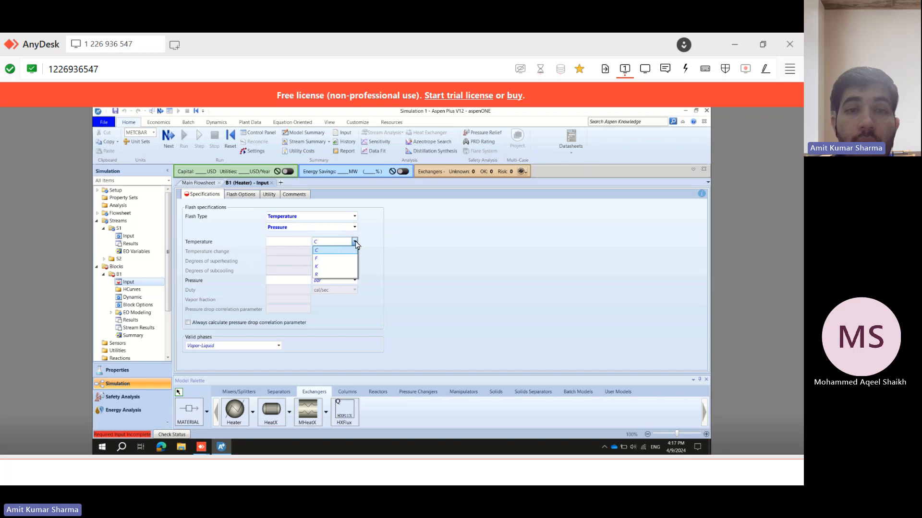
{"action": "left_click", "coordinate": [344, 266]}
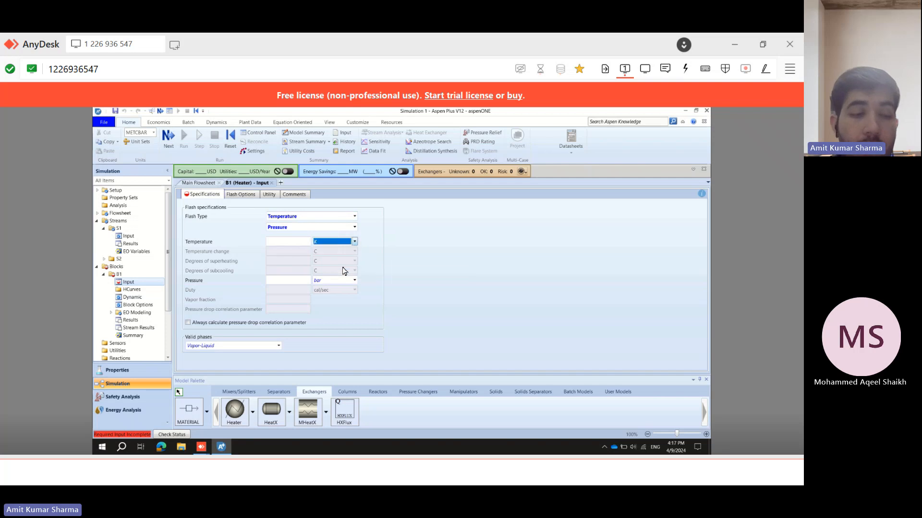
{"action": "left_click", "coordinate": [297, 245]}
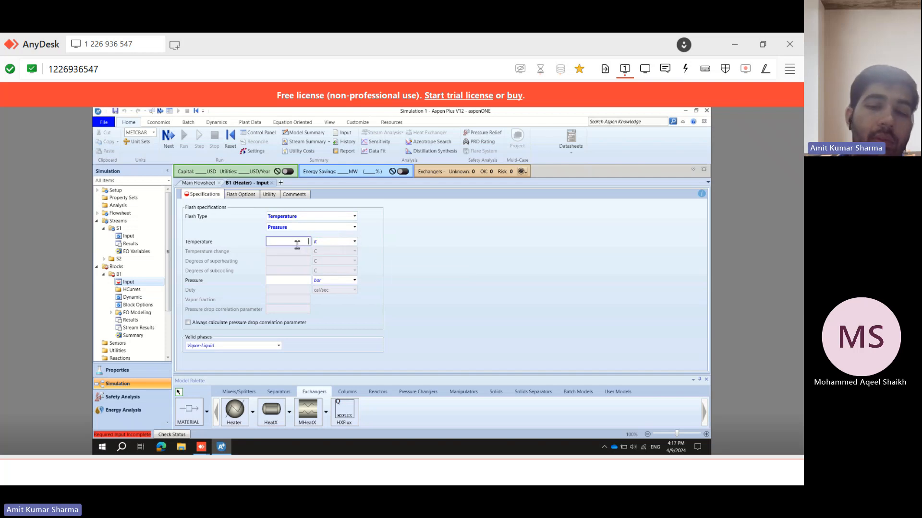
{"action": "type", "text": "650"}
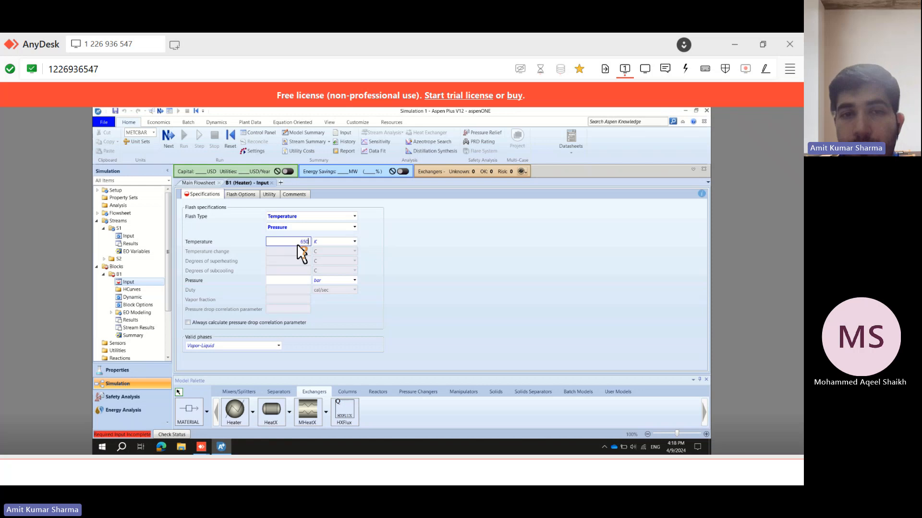
{"action": "key", "text": "Return"}
{"action": "left_click", "coordinate": [292, 282]}
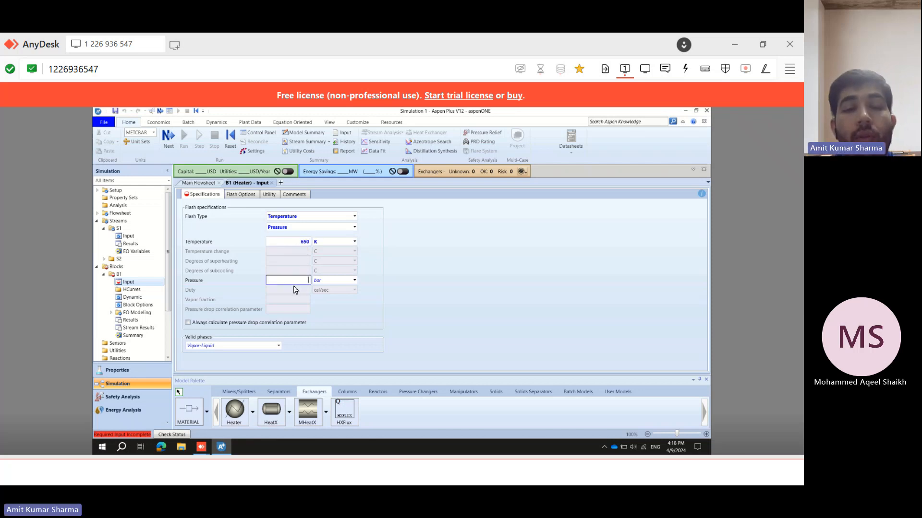
{"action": "left_click", "coordinate": [325, 473]}
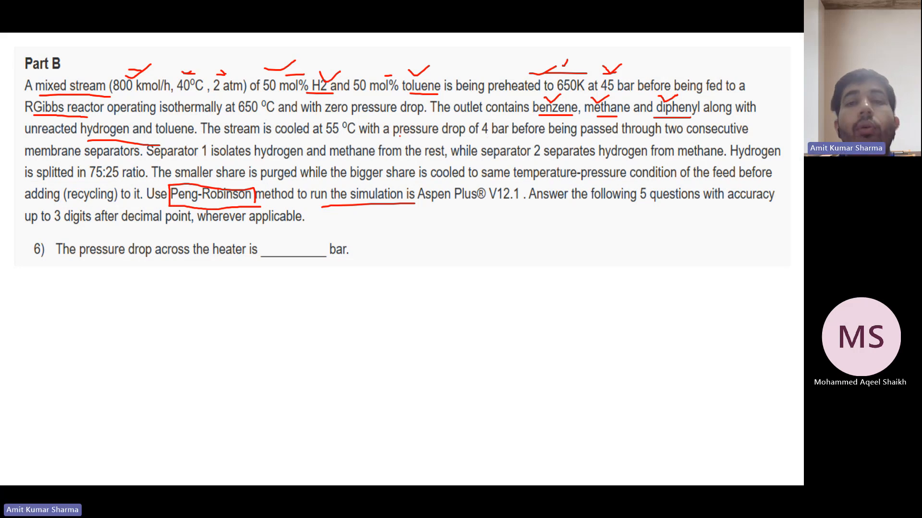
{"action": "left_click_drag", "start_coordinate": [399, 137], "coordinate": [469, 141]}
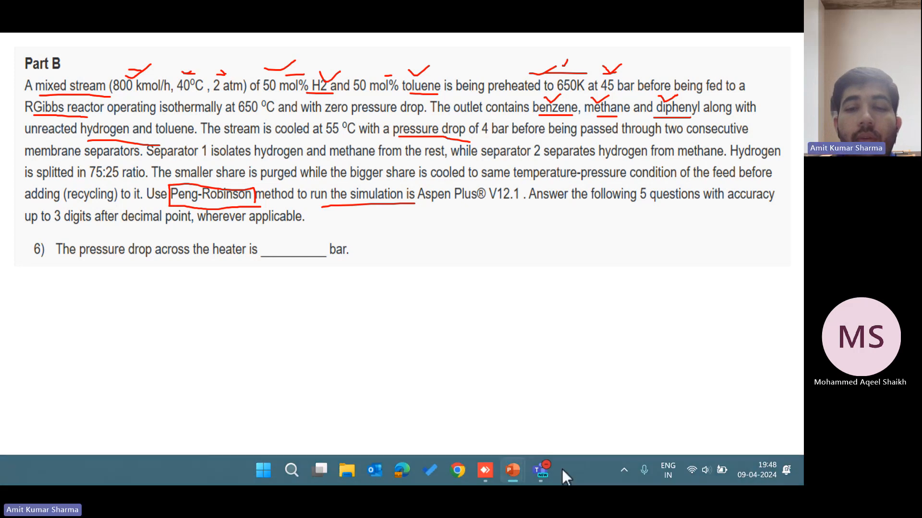
{"action": "mouse_move", "coordinate": [541, 477]}
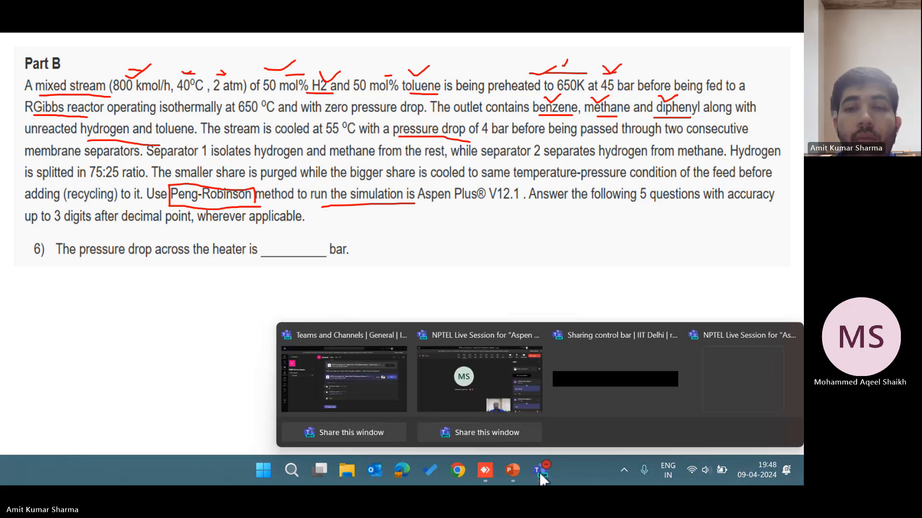
{"action": "left_click", "coordinate": [509, 390]}
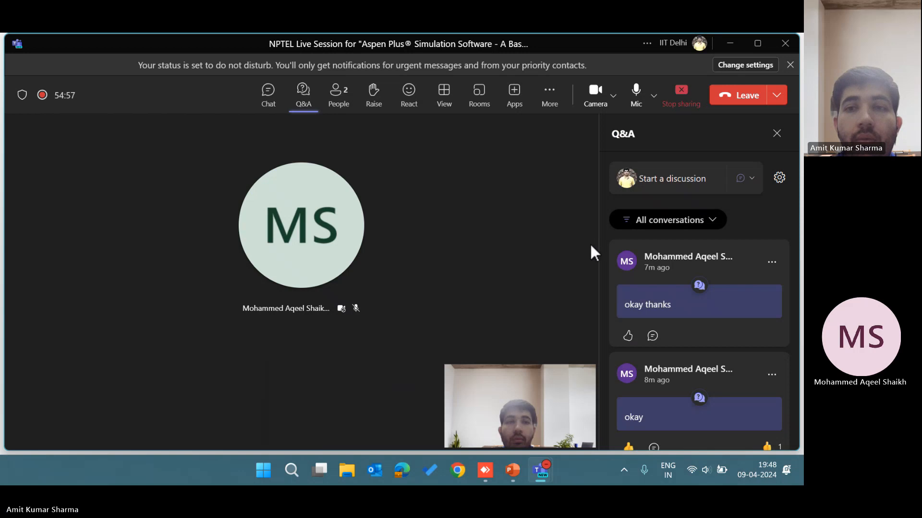
{"action": "left_click", "coordinate": [336, 93]}
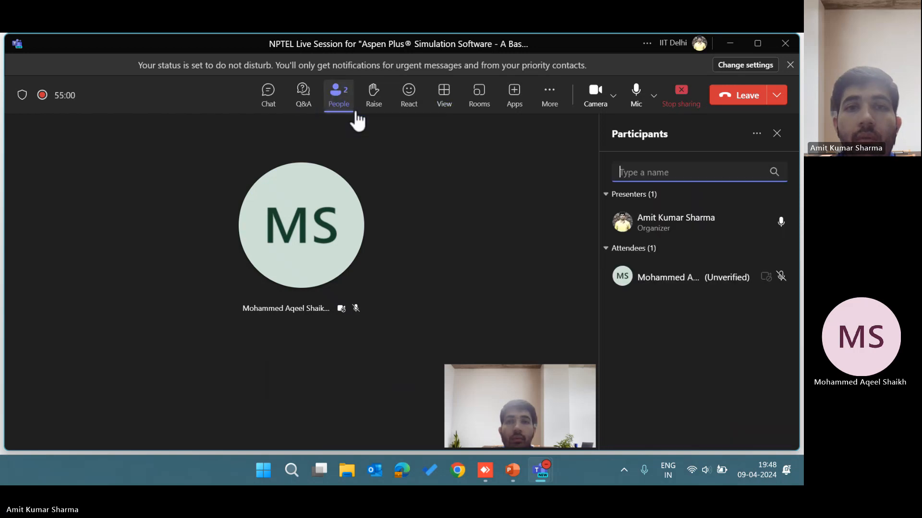
{"action": "left_click", "coordinate": [729, 43]}
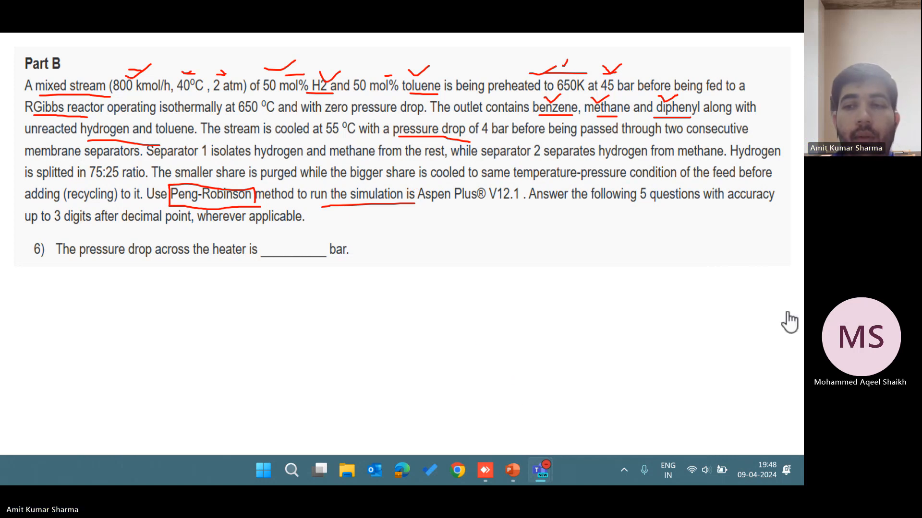
{"action": "key", "text": "alt+Tab"}
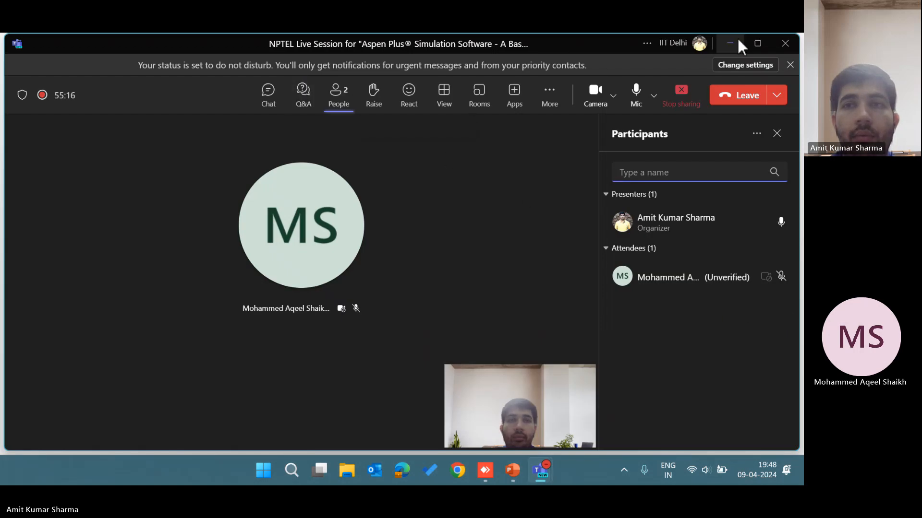
{"action": "left_click", "coordinate": [290, 97]}
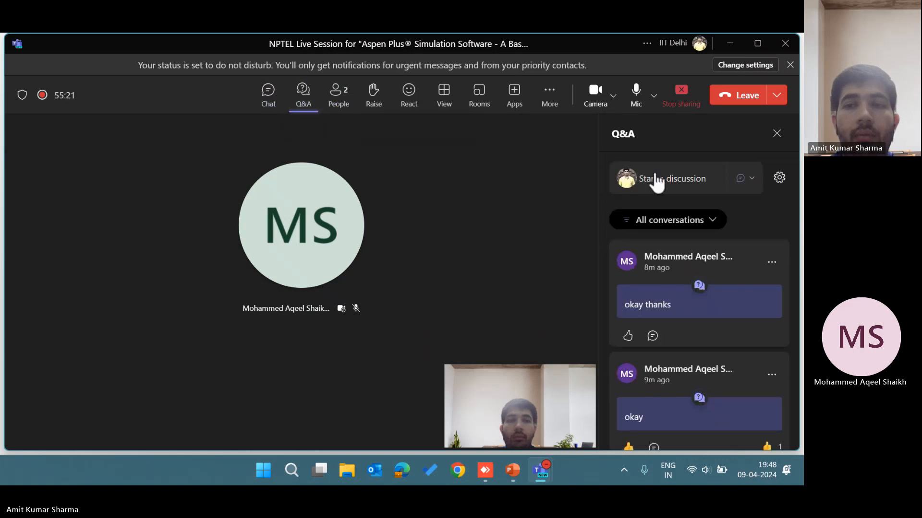
{"action": "left_click", "coordinate": [725, 43]}
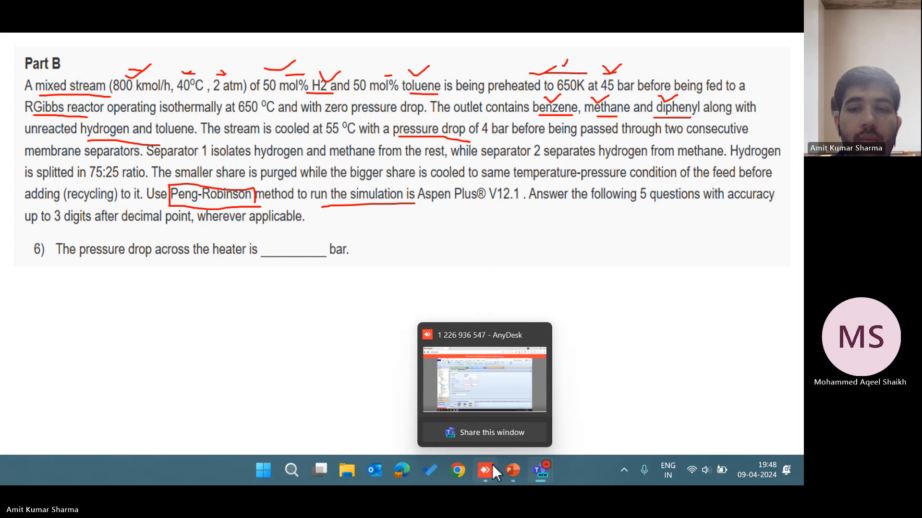
Set the heater's outlet pressure to 45 bar.
{"action": "left_click", "coordinate": [491, 467]}
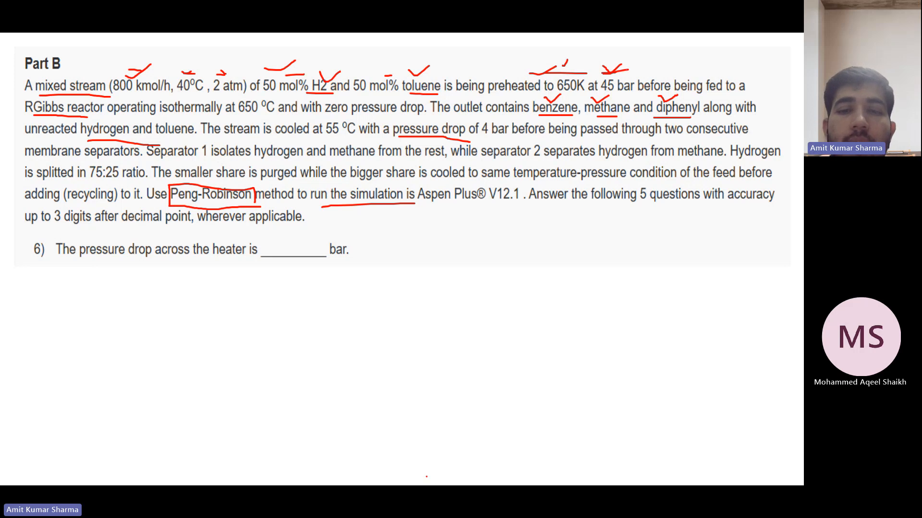
{"action": "mouse_move", "coordinate": [456, 484]}
{"action": "left_click", "coordinate": [486, 473]}
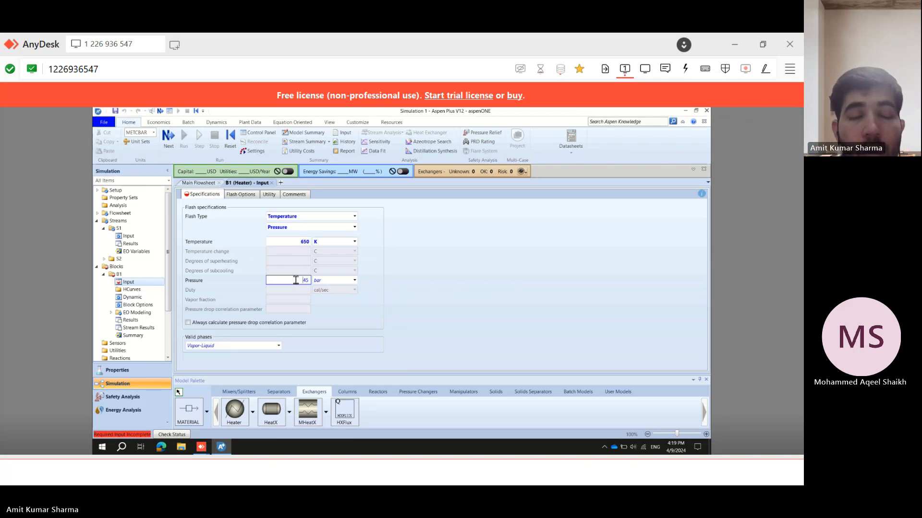
{"action": "left_click", "coordinate": [379, 471]}
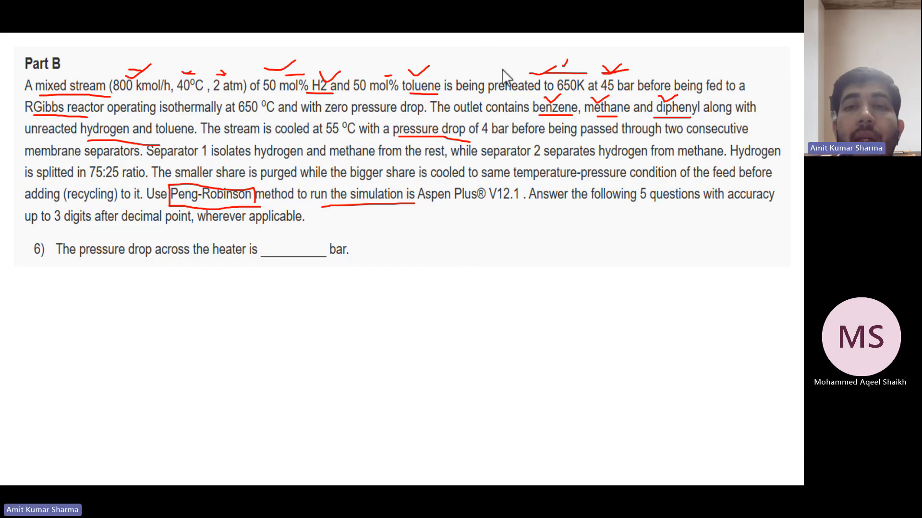
{"action": "left_click_drag", "start_coordinate": [570, 94], "coordinate": [597, 97]}
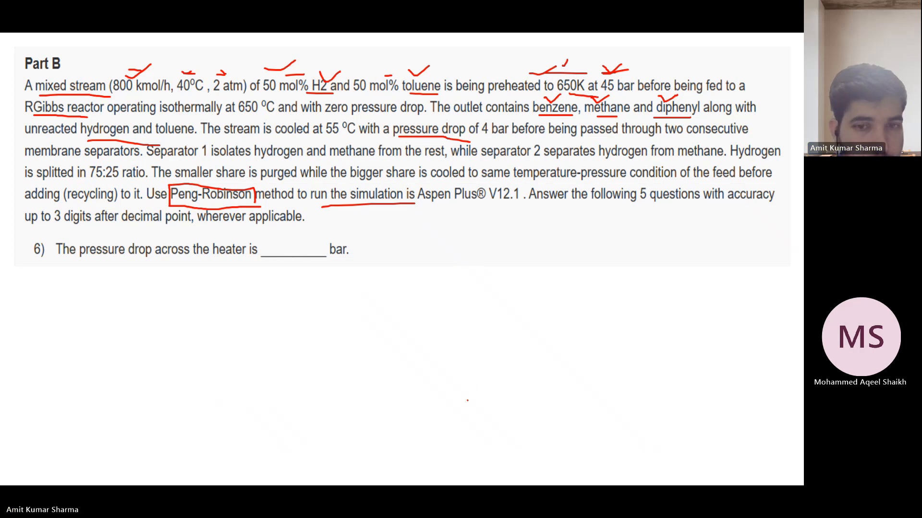
{"action": "key", "text": "super"}
{"action": "left_click", "coordinate": [486, 474]}
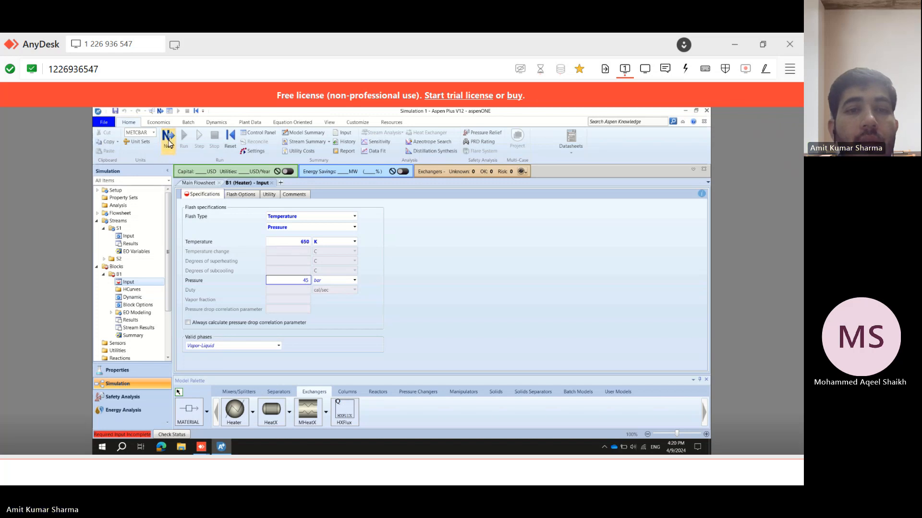
Run the simulation now that the heater's temperature and pressure specifications are complete.
{"action": "left_click", "coordinate": [168, 139]}
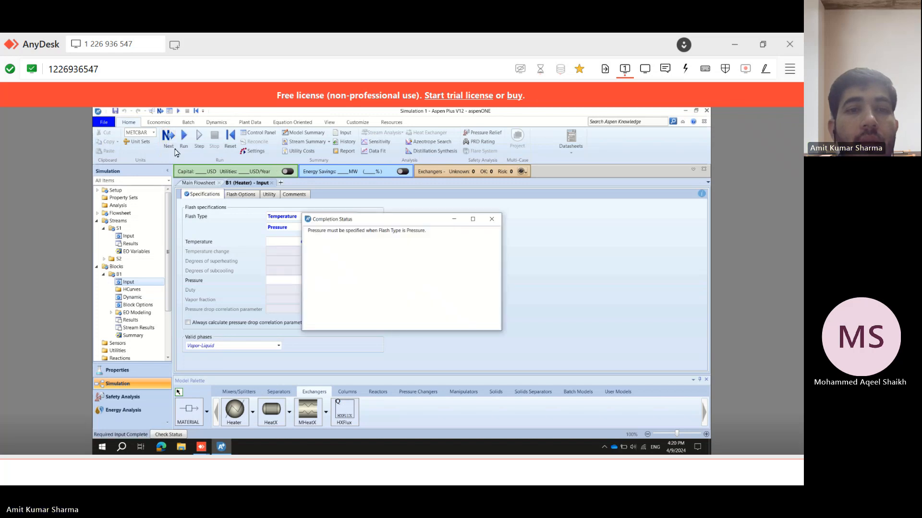
{"action": "left_click", "coordinate": [492, 220]}
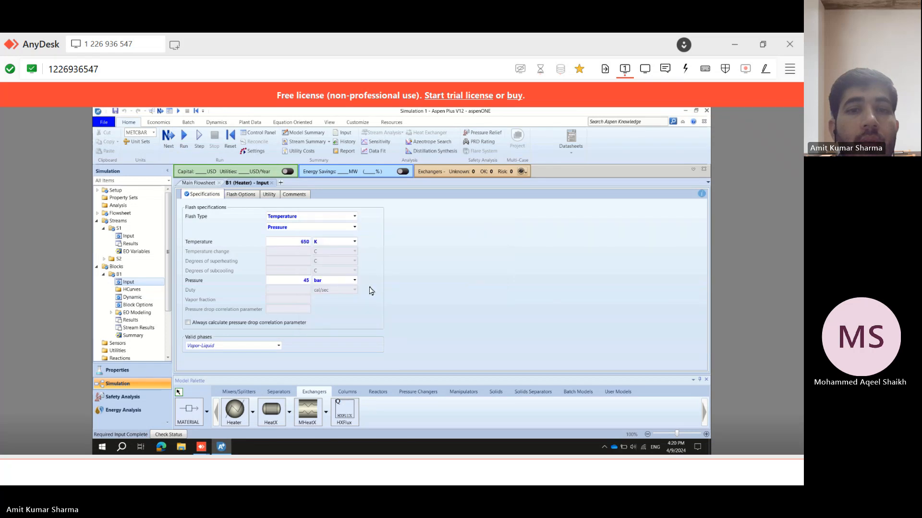
{"action": "left_click", "coordinate": [301, 241]}
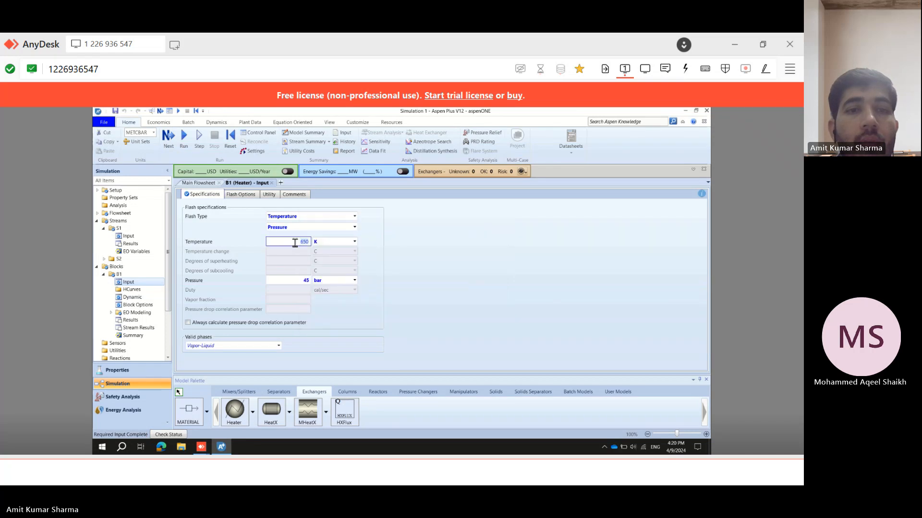
{"action": "left_click", "coordinate": [304, 281]}
{"action": "left_click", "coordinate": [349, 303]}
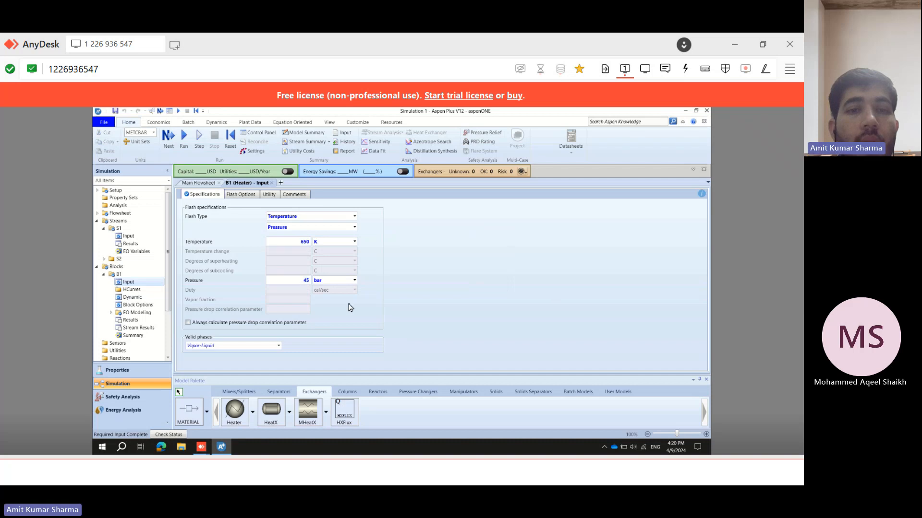
{"action": "left_click", "coordinate": [168, 136]}
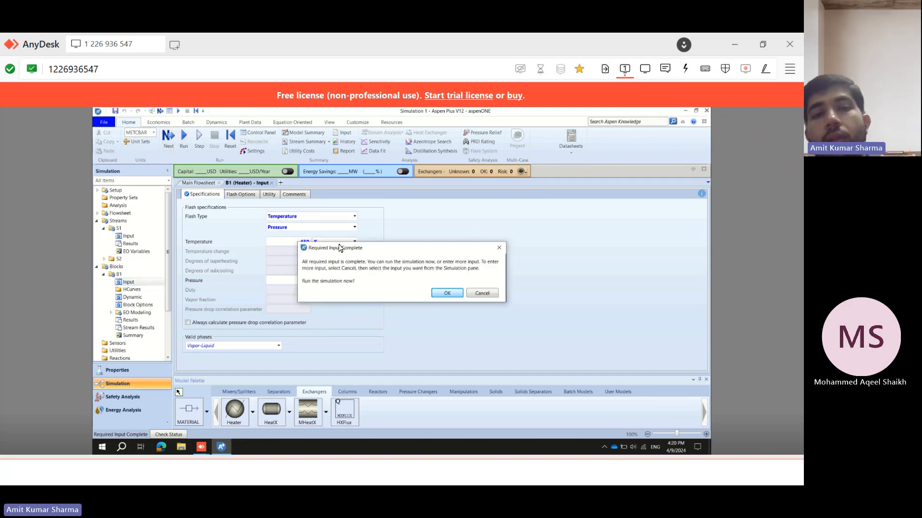
{"action": "left_click", "coordinate": [449, 292]}
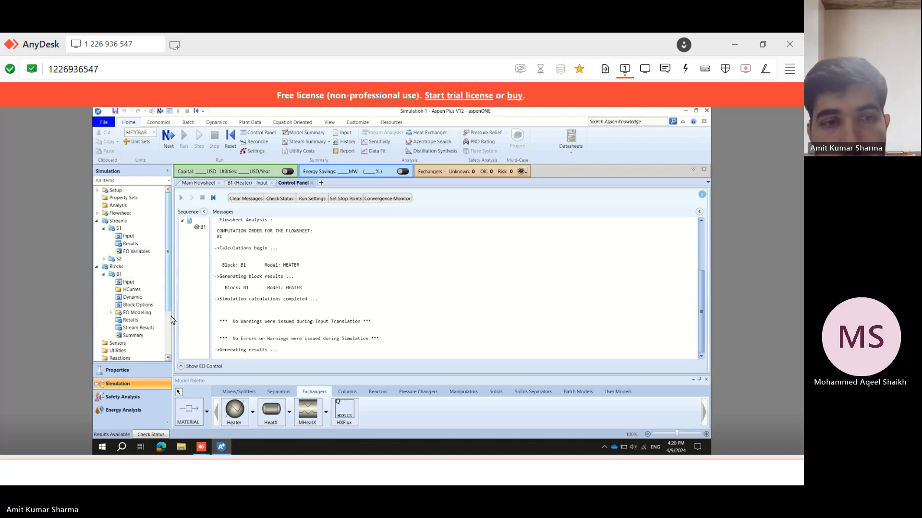
Examine the heater's stream results, including the component mole flows of the inlet and outlet streams.
{"action": "scroll", "coordinate": [168, 320], "scroll_direction": "down", "scroll_amount": 2}
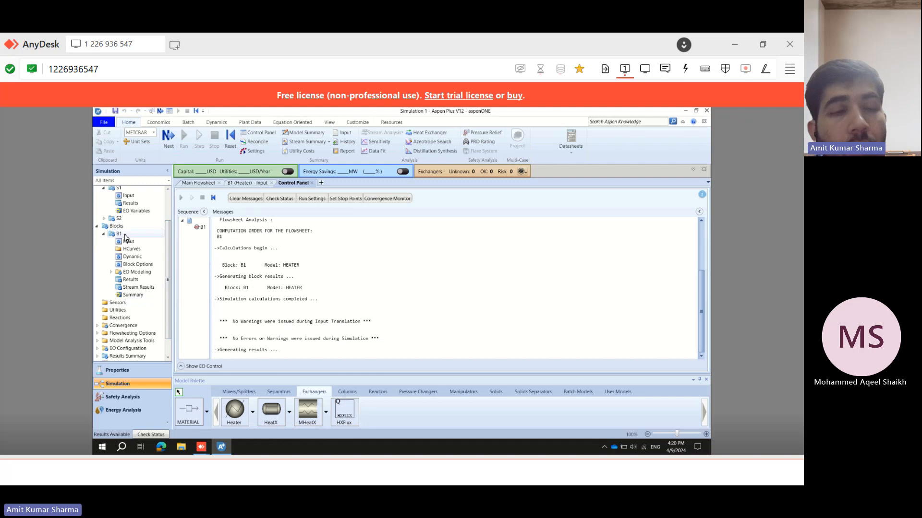
{"action": "left_click", "coordinate": [138, 288]}
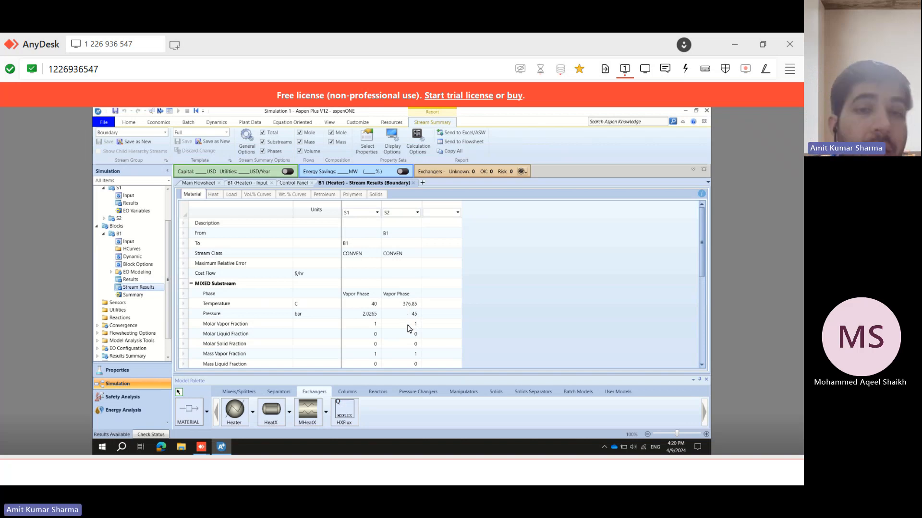
{"action": "scroll", "coordinate": [449, 319], "scroll_direction": "down", "scroll_amount": 3}
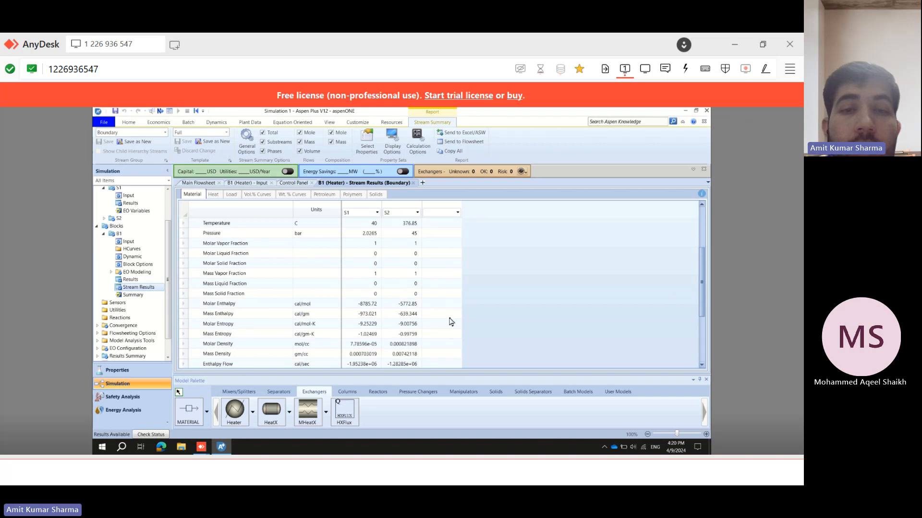
{"action": "scroll", "coordinate": [432, 325], "scroll_direction": "down", "scroll_amount": 2}
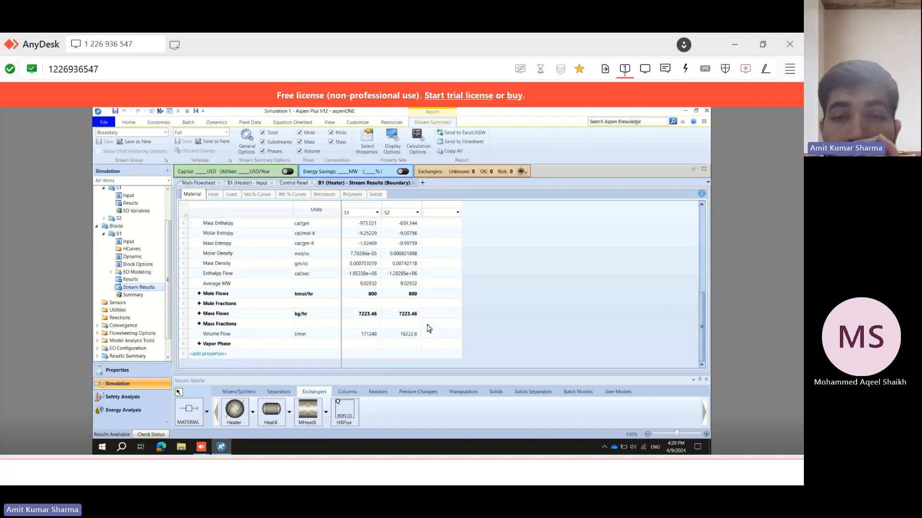
{"action": "left_click", "coordinate": [199, 294]}
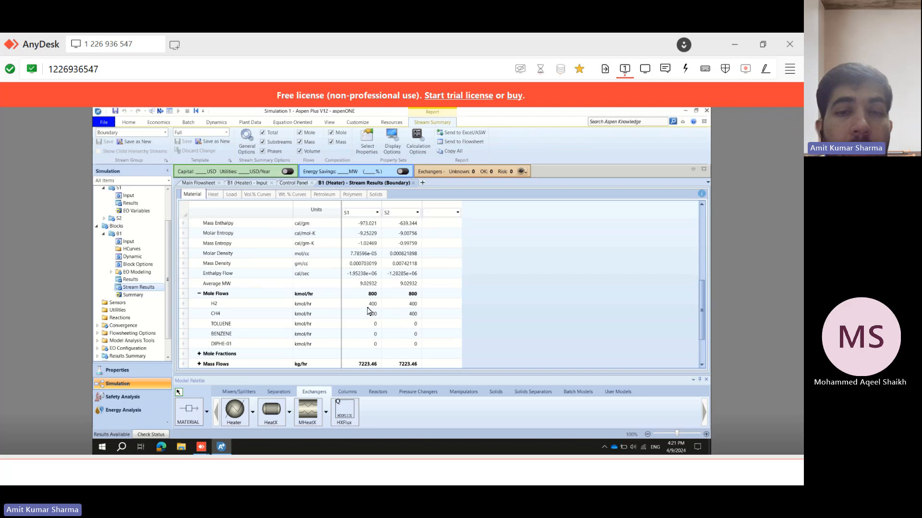
{"action": "left_click", "coordinate": [209, 186]}
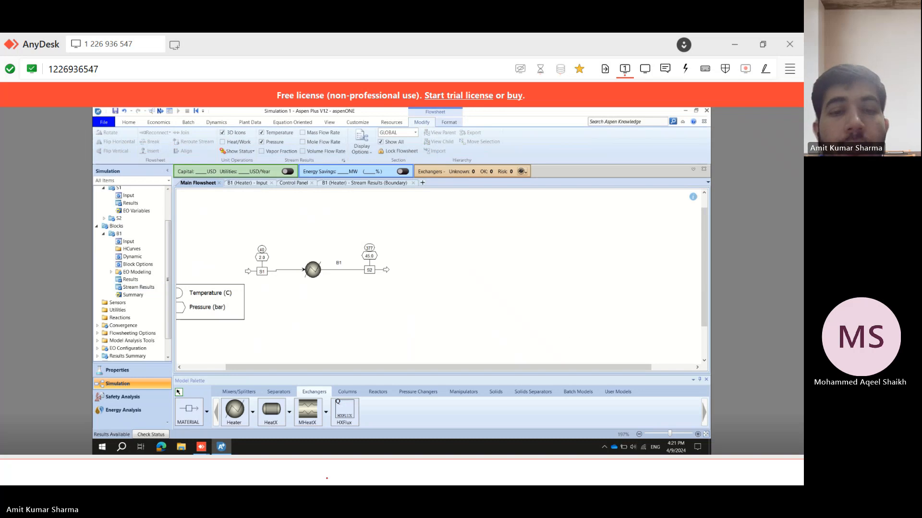
In the problem statement, underline the reactor's 650 °C and zero pressure drop conditions, then return to Aspen Plus.
{"action": "key", "text": "Left"}
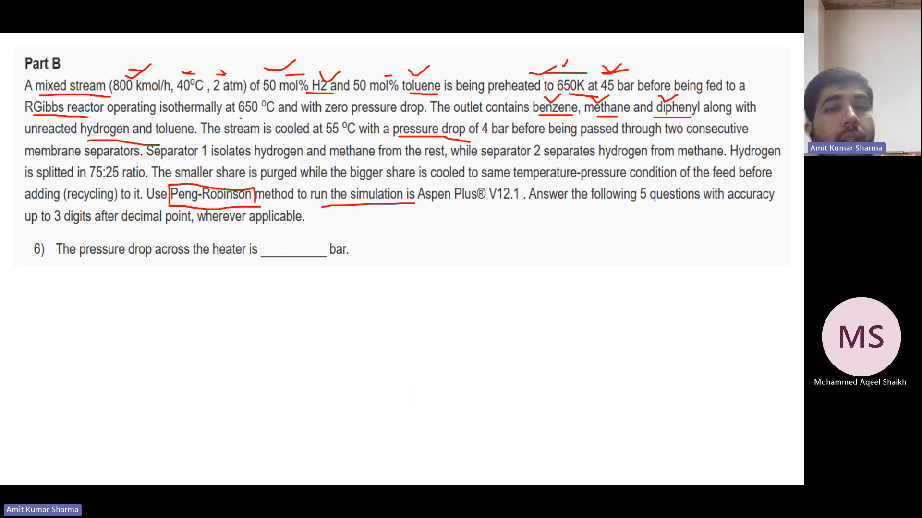
{"action": "left_click_drag", "start_coordinate": [240, 118], "coordinate": [262, 121]}
{"action": "left_click_drag", "start_coordinate": [325, 117], "coordinate": [354, 116]}
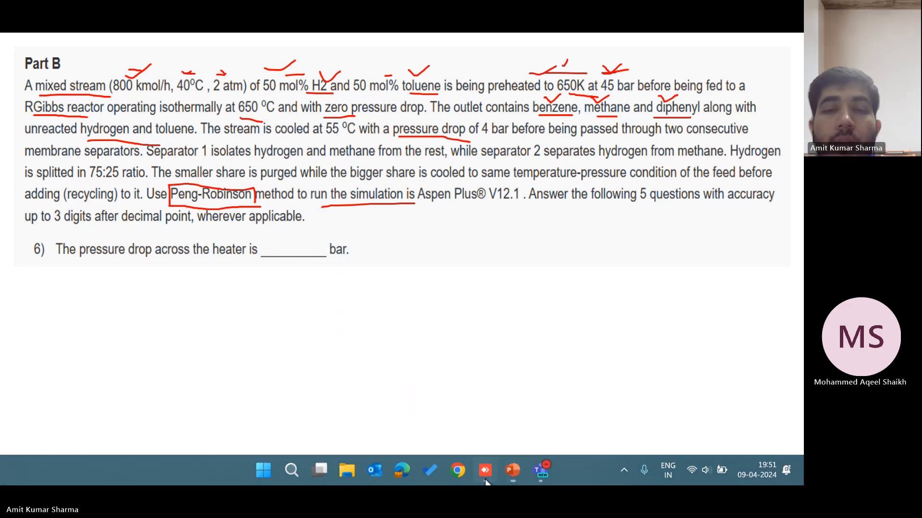
{"action": "left_click", "coordinate": [505, 473]}
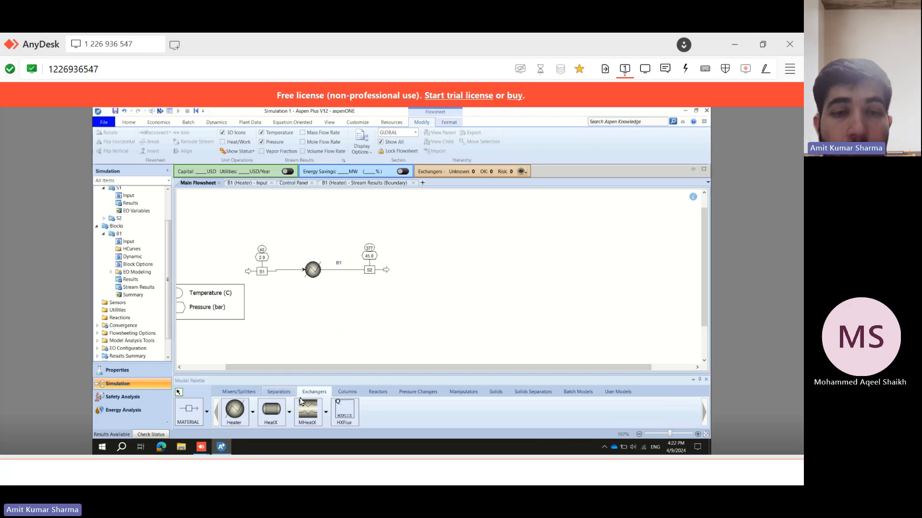
Place an RGibbs reactor block on the flowsheet to the right of the heater's outlet stream.
{"action": "left_click", "coordinate": [383, 396]}
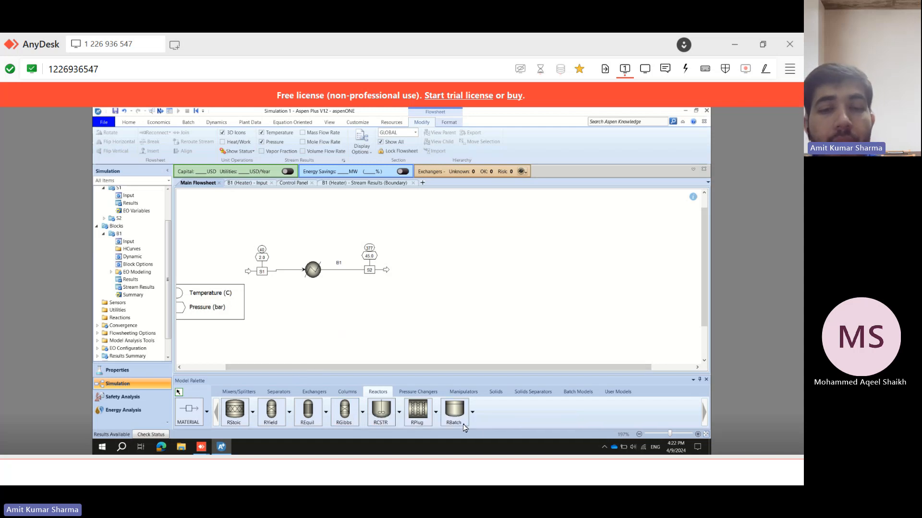
{"action": "left_click", "coordinate": [442, 468]}
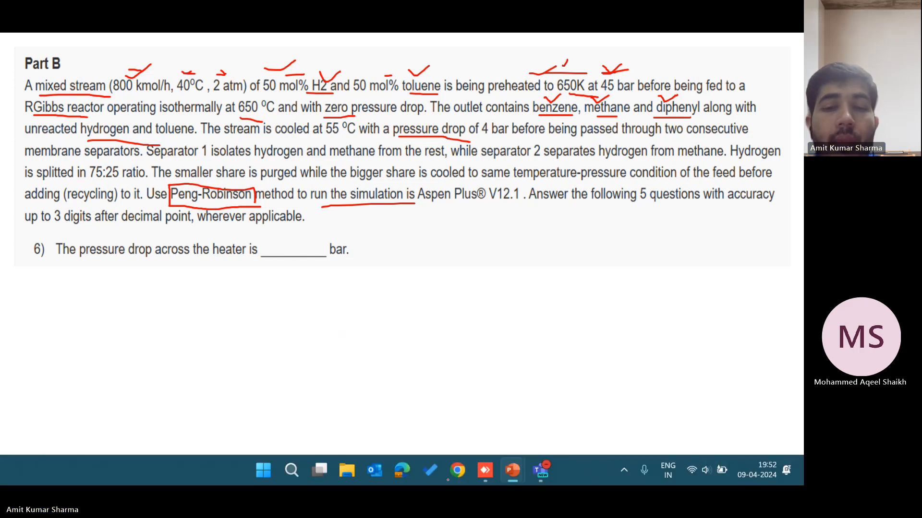
{"action": "mouse_move", "coordinate": [470, 481]}
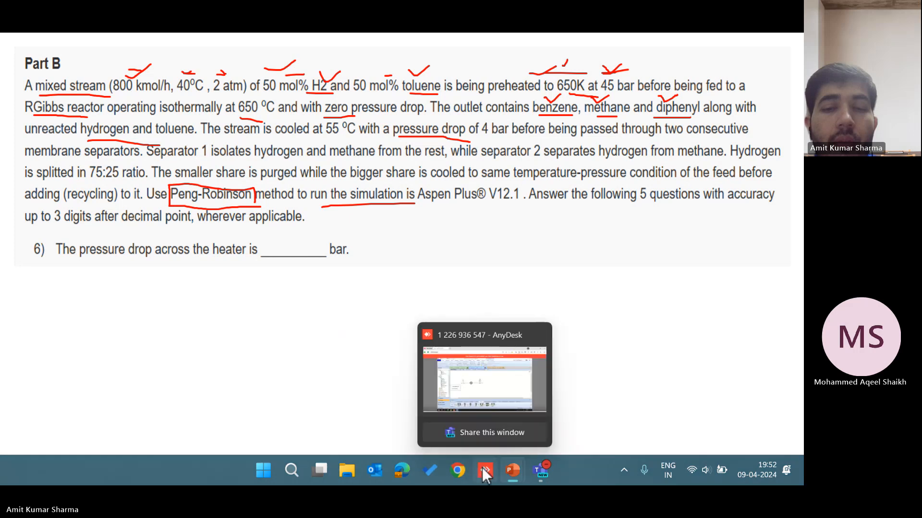
{"action": "left_click", "coordinate": [482, 468]}
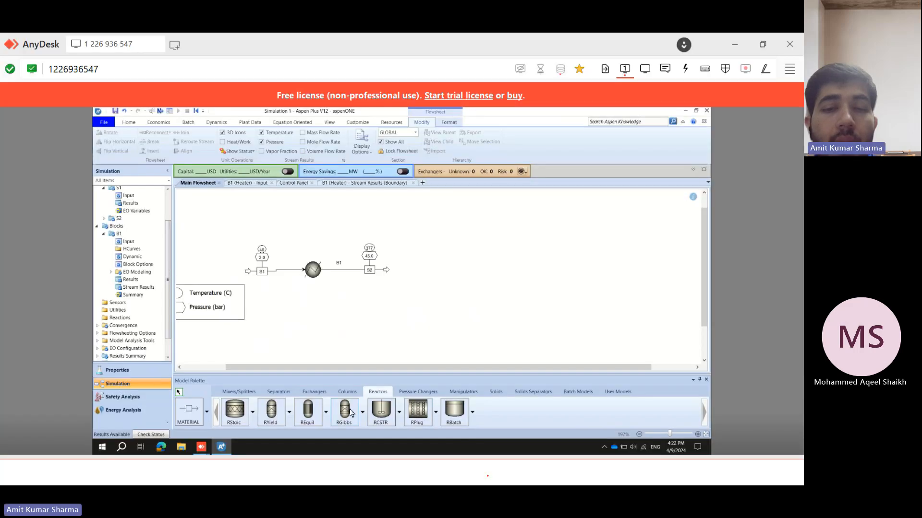
{"action": "left_click", "coordinate": [349, 407]}
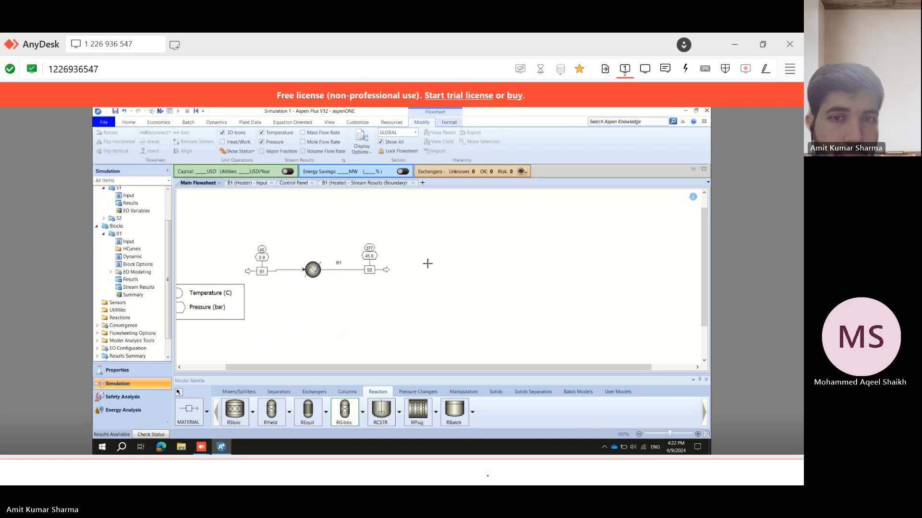
{"action": "left_click", "coordinate": [427, 264]}
Reconnect the heater outlet stream S2 so its destination is the RGibbs reactor's inlet.
{"action": "left_click", "coordinate": [191, 421]}
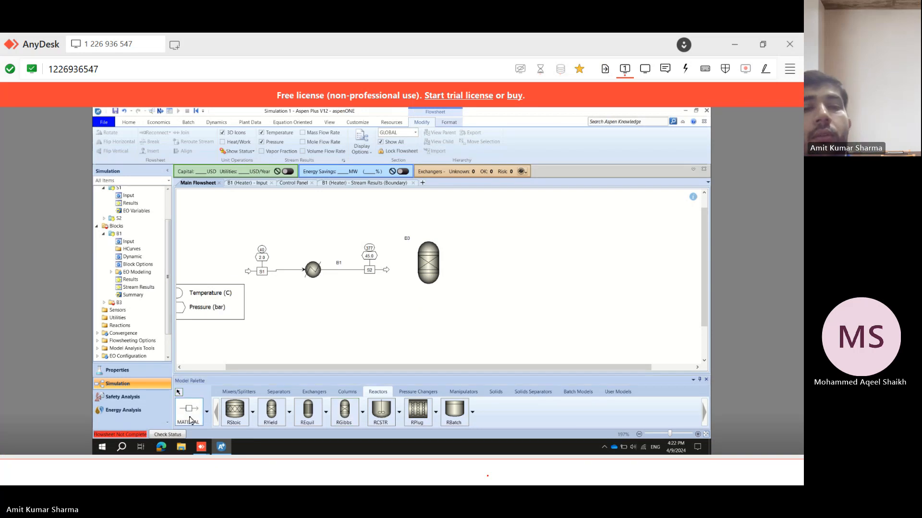
{"action": "key", "text": "Escape"}
{"action": "left_click", "coordinate": [386, 270]}
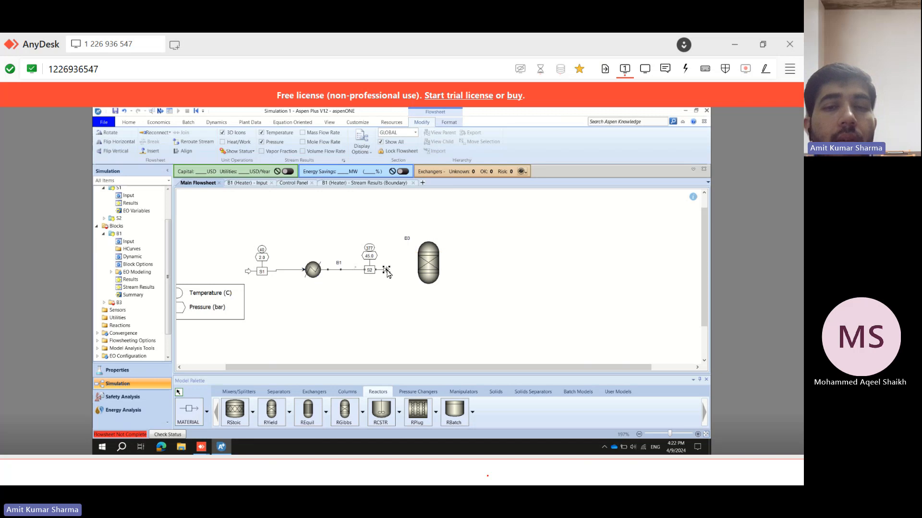
{"action": "right_click", "coordinate": [387, 271]}
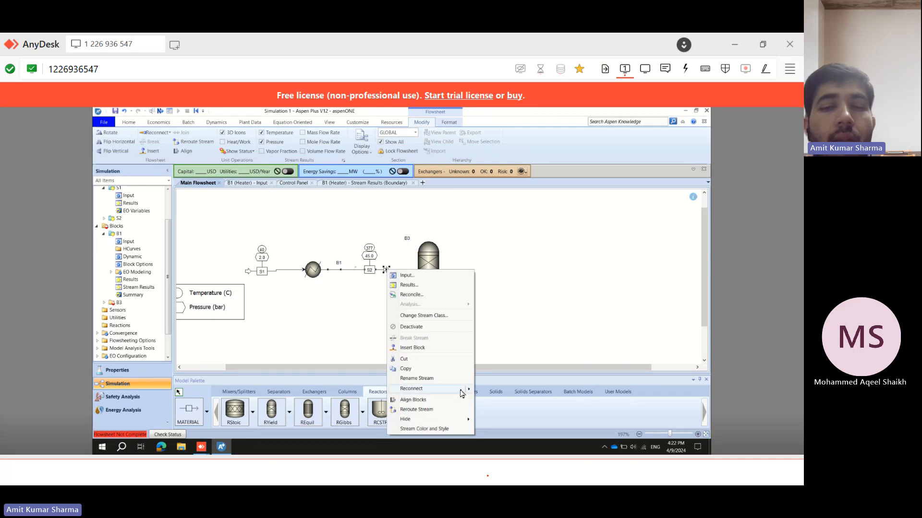
{"action": "mouse_move", "coordinate": [461, 393]}
{"action": "left_click", "coordinate": [494, 394]}
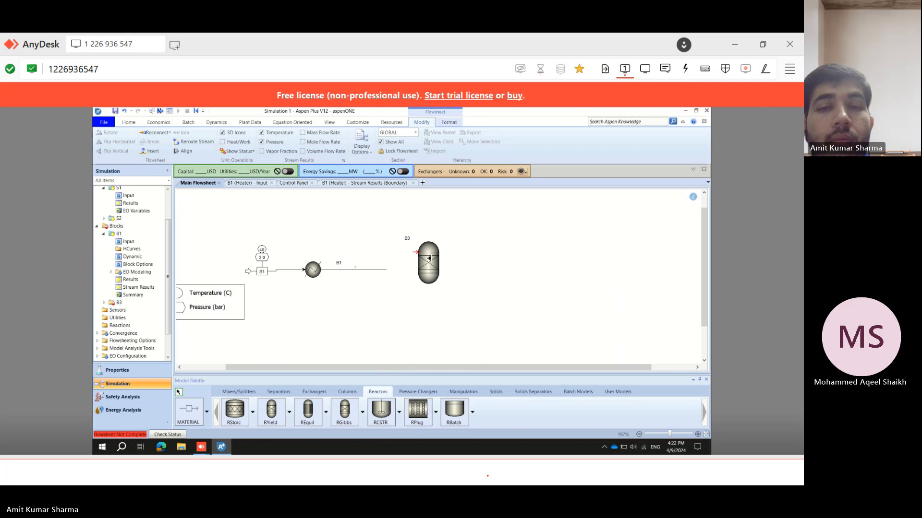
{"action": "left_click", "coordinate": [416, 252]}
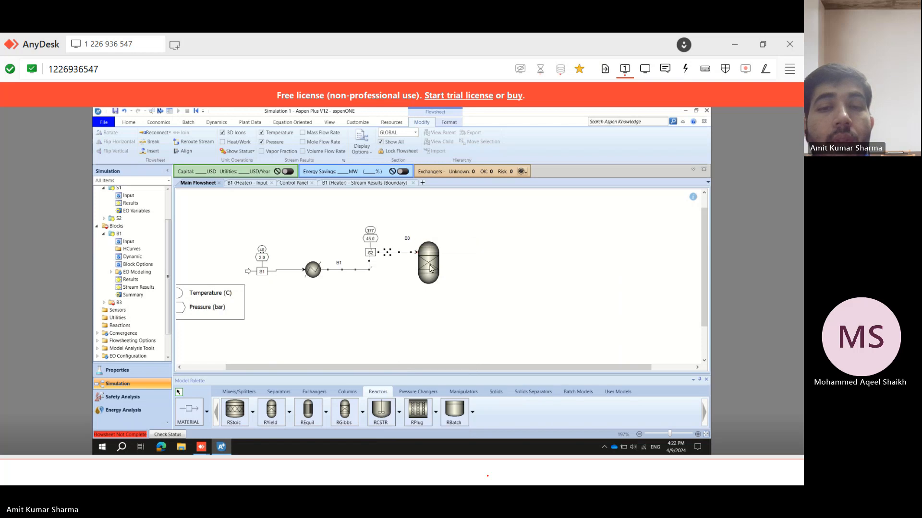
Add a material product stream leaving the RGibbs reactor's outlet.
{"action": "right_click", "coordinate": [454, 279]}
{"action": "left_click", "coordinate": [423, 316]}
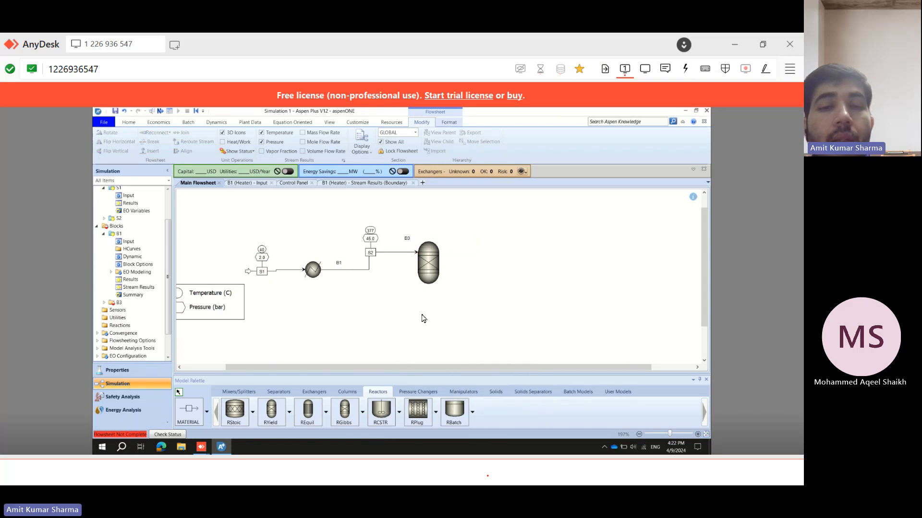
{"action": "left_click", "coordinate": [197, 407]}
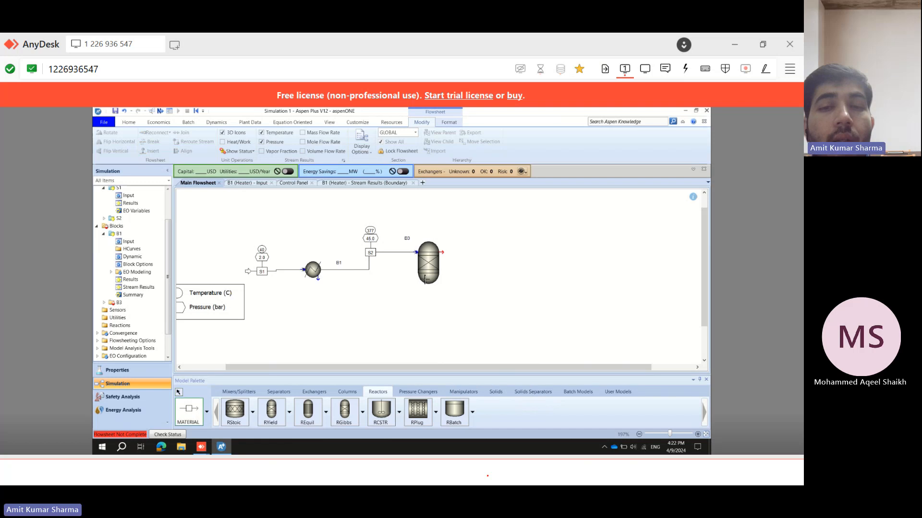
{"action": "left_click", "coordinate": [443, 252]}
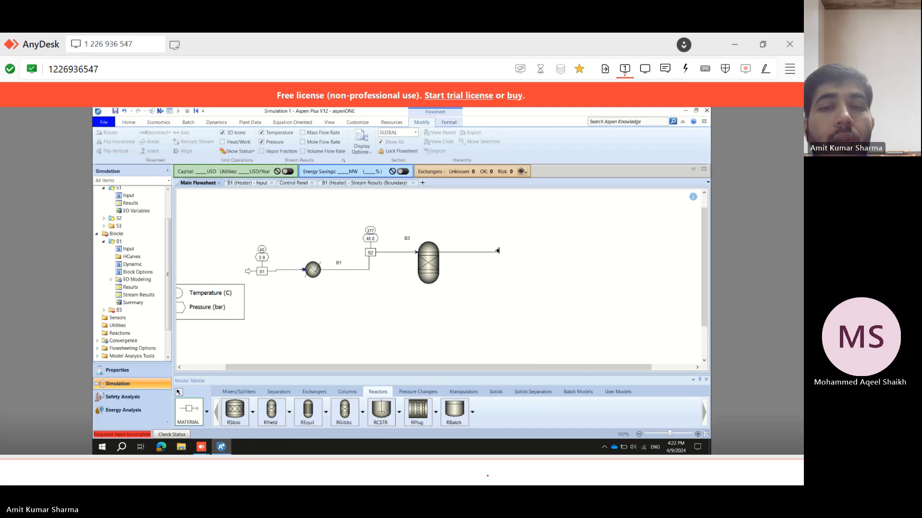
{"action": "left_click", "coordinate": [498, 250]}
{"action": "right_click", "coordinate": [466, 302]}
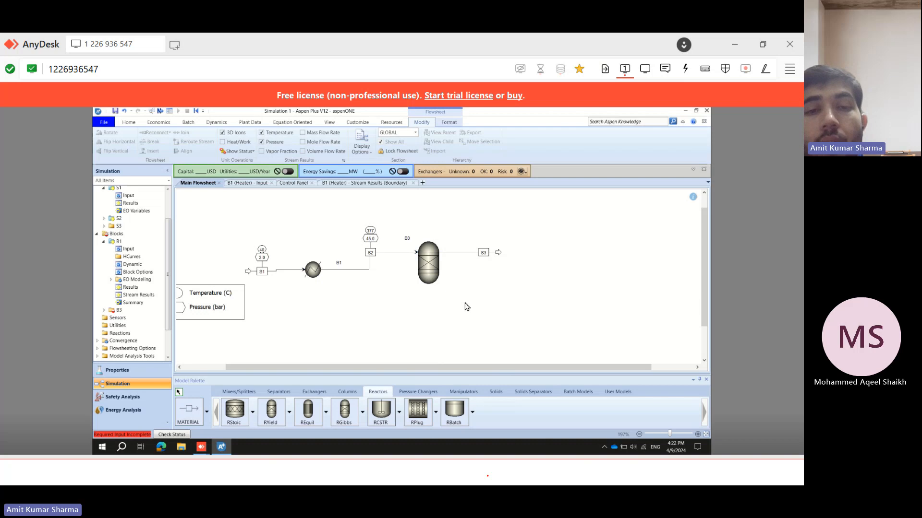
Open the reactor setup and set the calculation option to phase equilibrium and chemical equilibrium.
{"action": "left_click", "coordinate": [129, 123]}
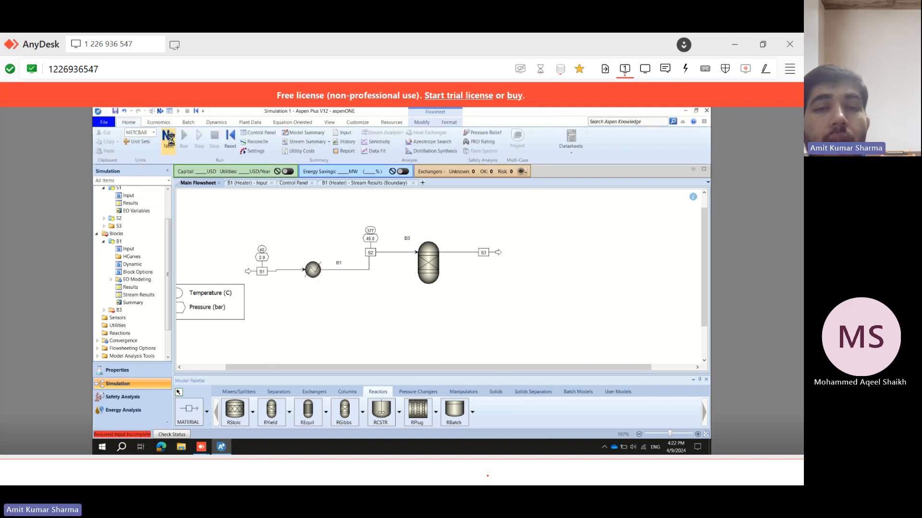
{"action": "left_click", "coordinate": [169, 138]}
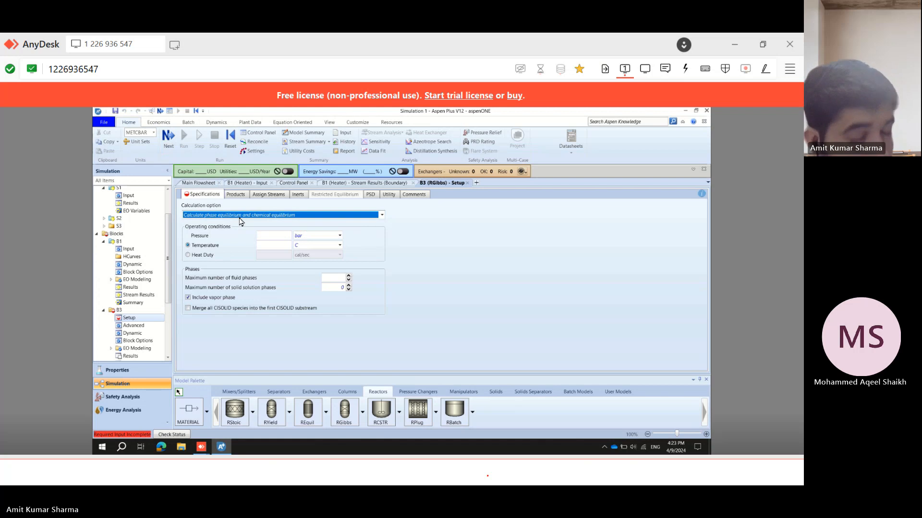
{"action": "left_click", "coordinate": [239, 219]}
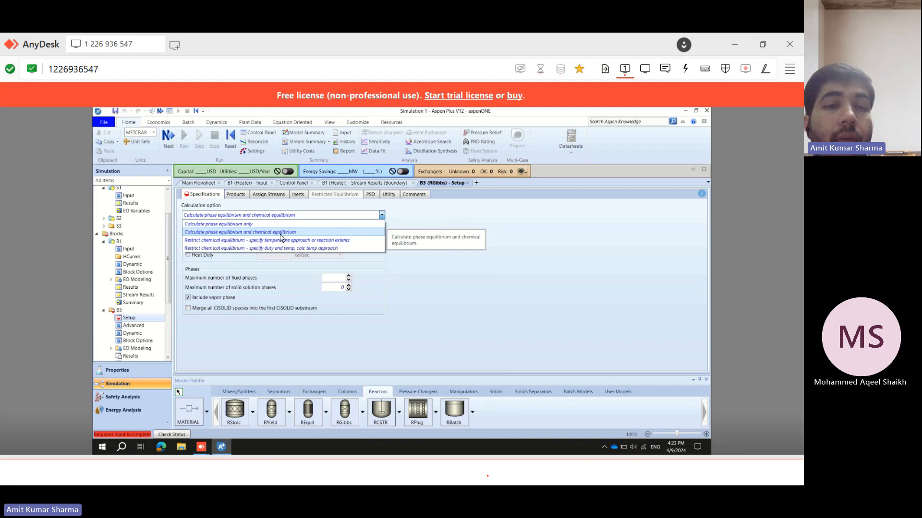
{"action": "left_click", "coordinate": [301, 235]}
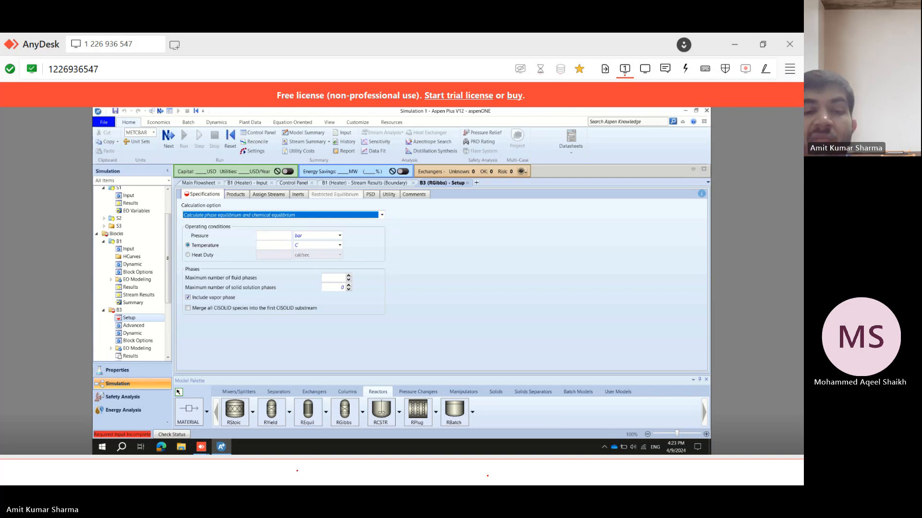
Switch to the problem statement and underline the reactor's isothermal operation at 650 °C.
{"action": "left_click", "coordinate": [297, 483]}
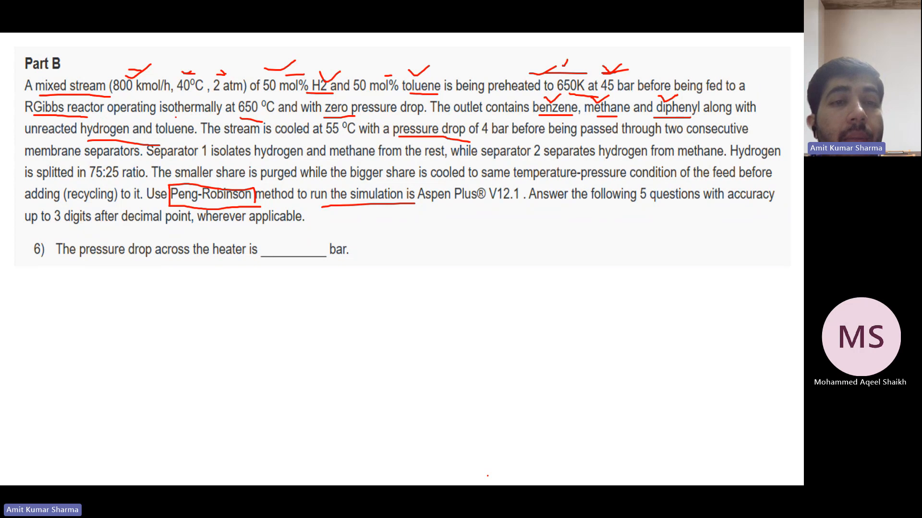
{"action": "left_click_drag", "start_coordinate": [175, 116], "coordinate": [259, 114]}
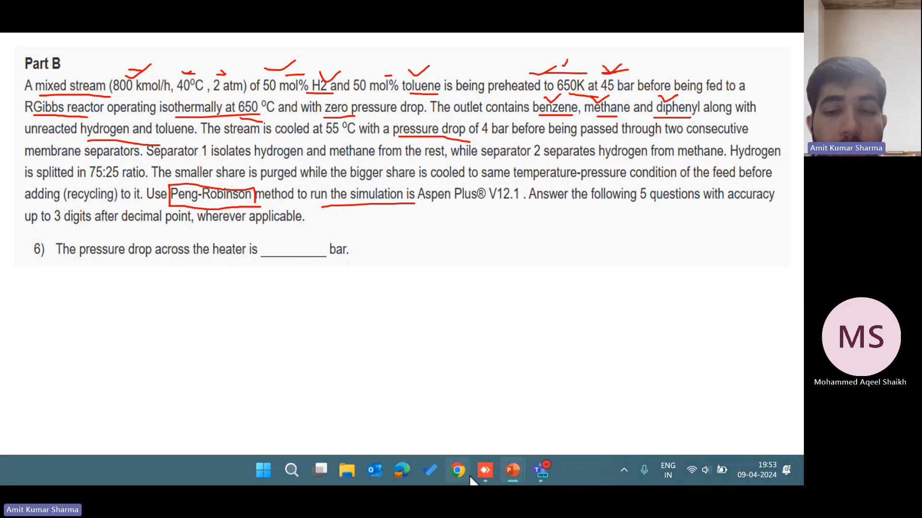
Switch back to Aspen Plus and set the RGibbs reactor's pressure to 0 bar and temperature to 650 °C.
{"action": "left_click", "coordinate": [482, 473]}
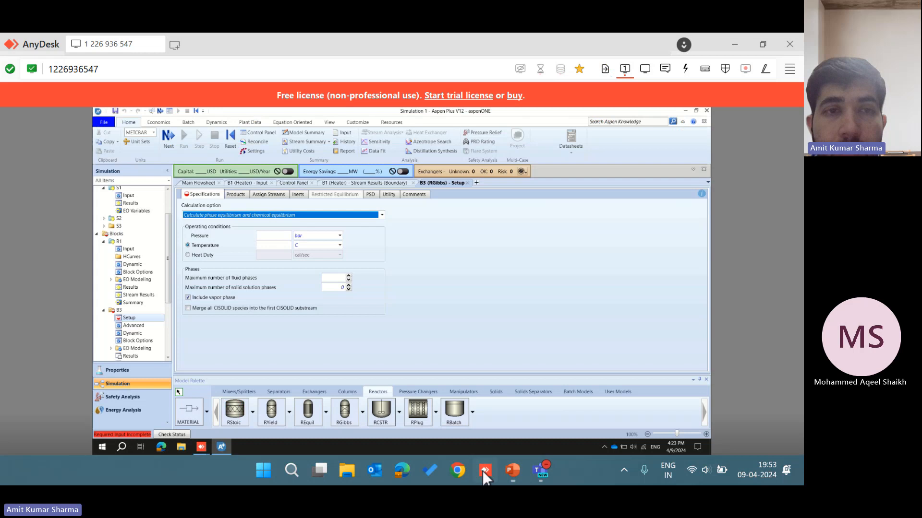
{"action": "left_click", "coordinate": [282, 236]}
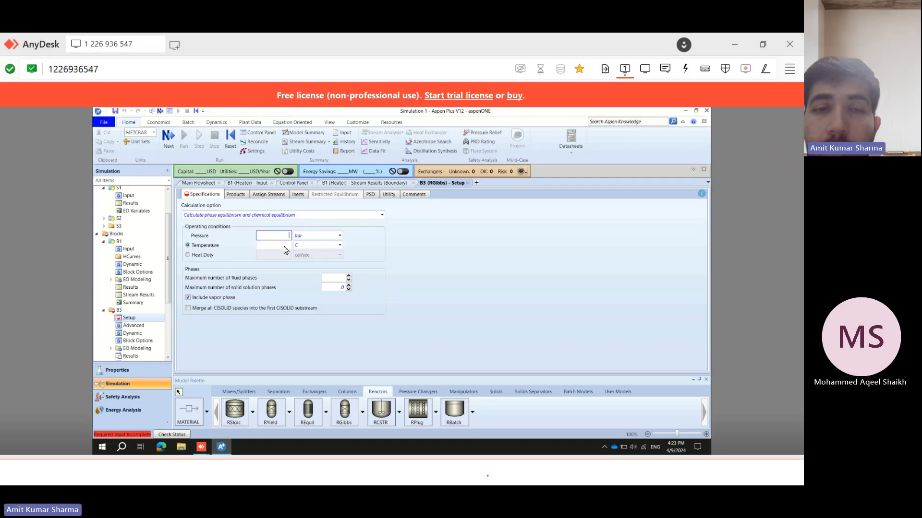
{"action": "type", "text": "0"}
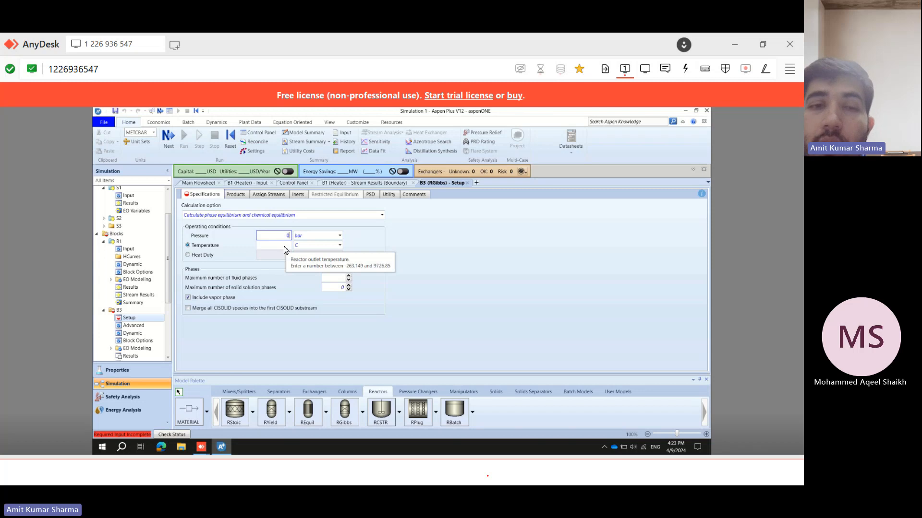
{"action": "left_click", "coordinate": [356, 252]}
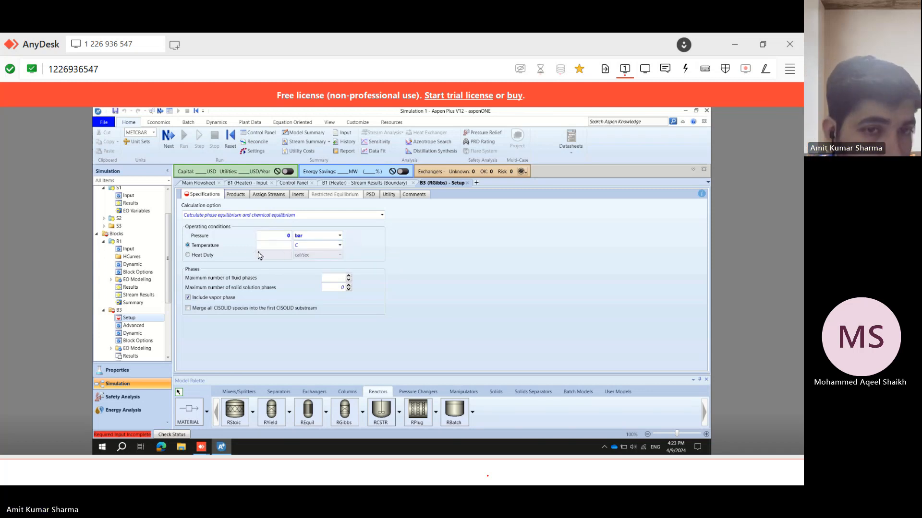
{"action": "left_click", "coordinate": [271, 245]}
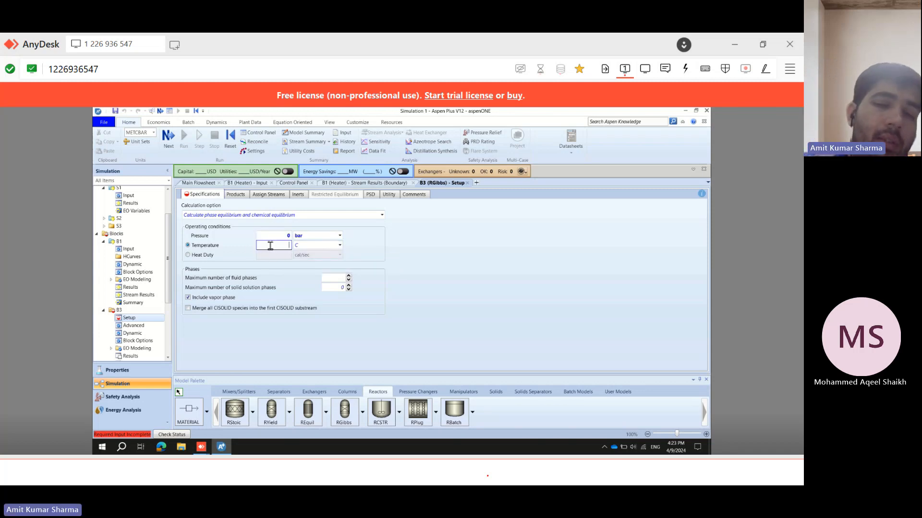
{"action": "type", "text": "650"}
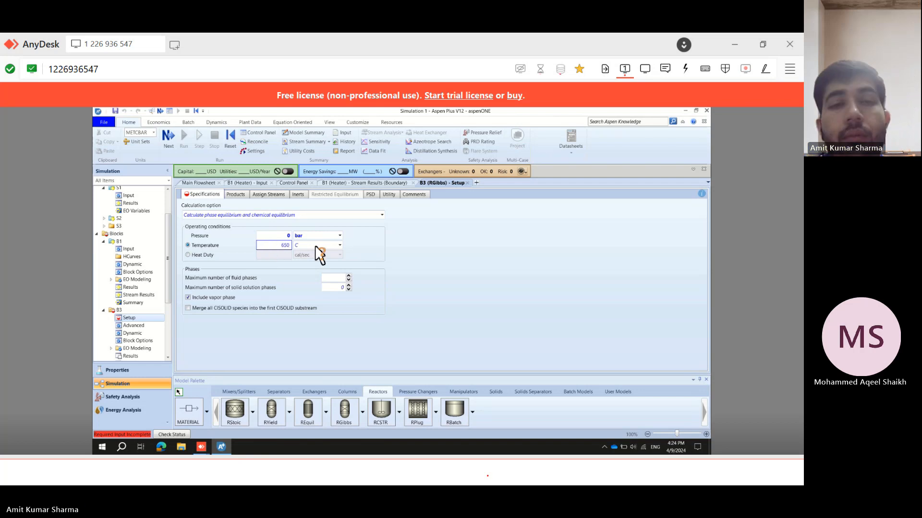
{"action": "left_click", "coordinate": [397, 243]}
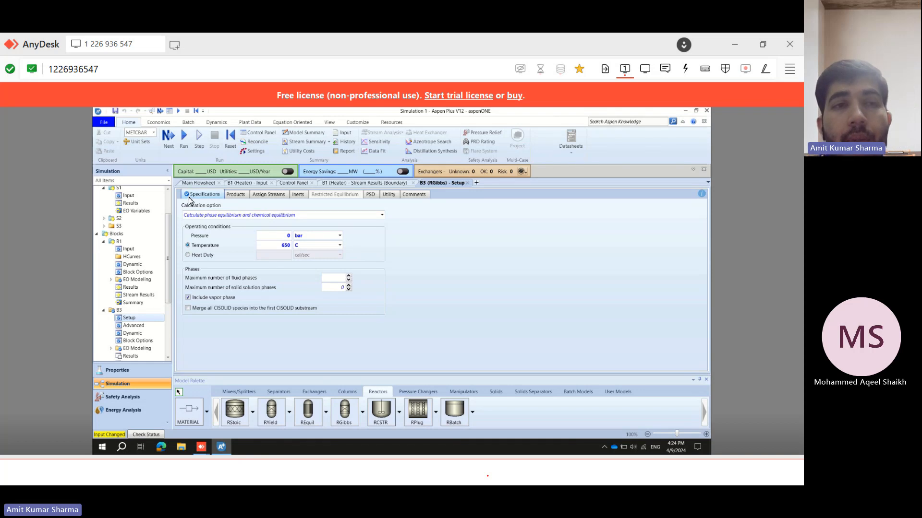
Run the simulation and return to the main flowsheet to see the stream conditions.
{"action": "left_click", "coordinate": [184, 142]}
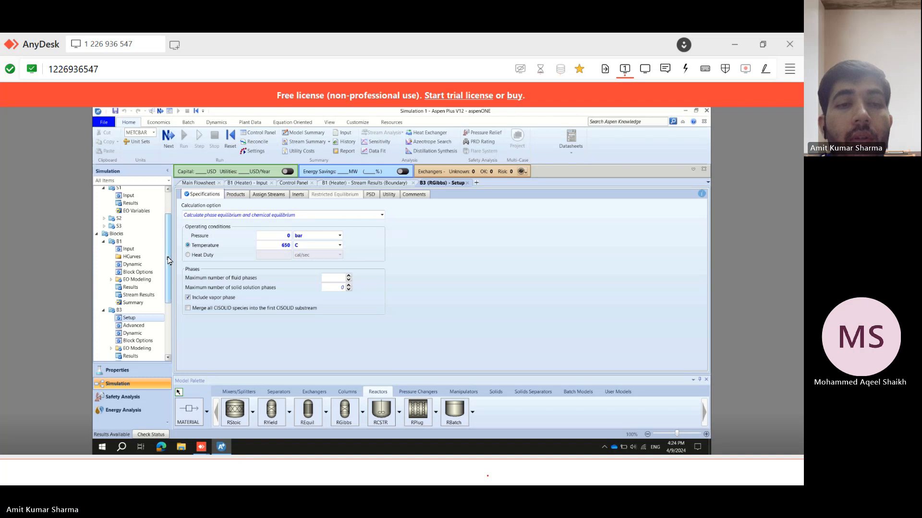
{"action": "scroll", "coordinate": [170, 247], "scroll_direction": "down", "scroll_amount": 2}
{"action": "left_click", "coordinate": [197, 183]}
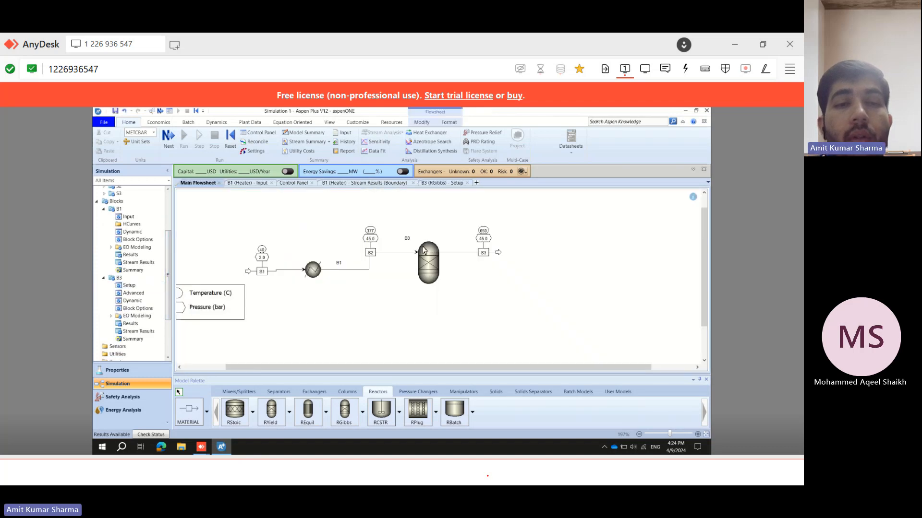
Open the reactor's stream results and expand the mole flows of the inlet and outlet streams.
{"action": "double_click", "coordinate": [131, 332]}
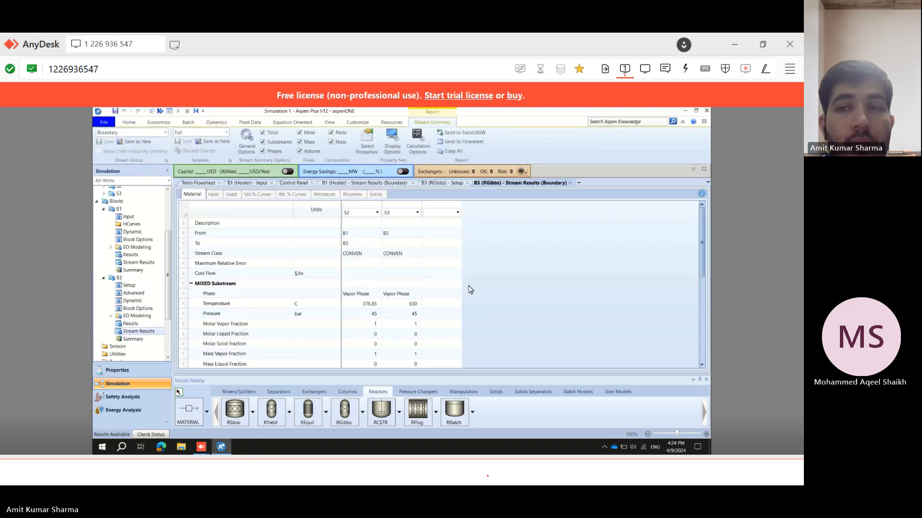
{"action": "left_click", "coordinate": [704, 296]}
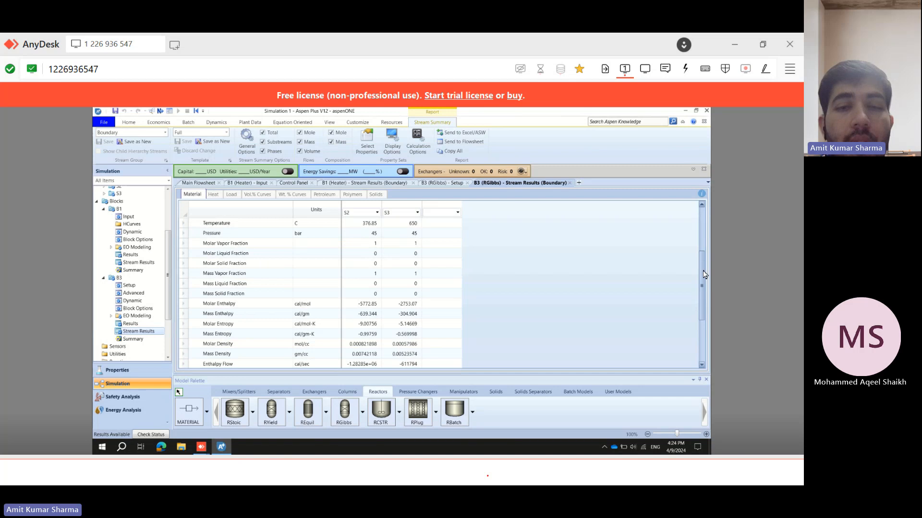
{"action": "left_click_drag", "start_coordinate": [704, 295], "coordinate": [704, 323]}
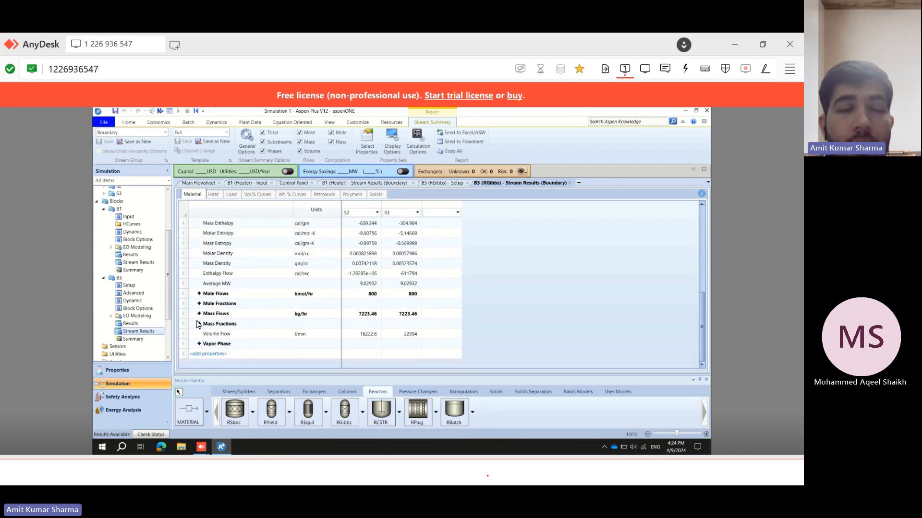
{"action": "left_click", "coordinate": [199, 294]}
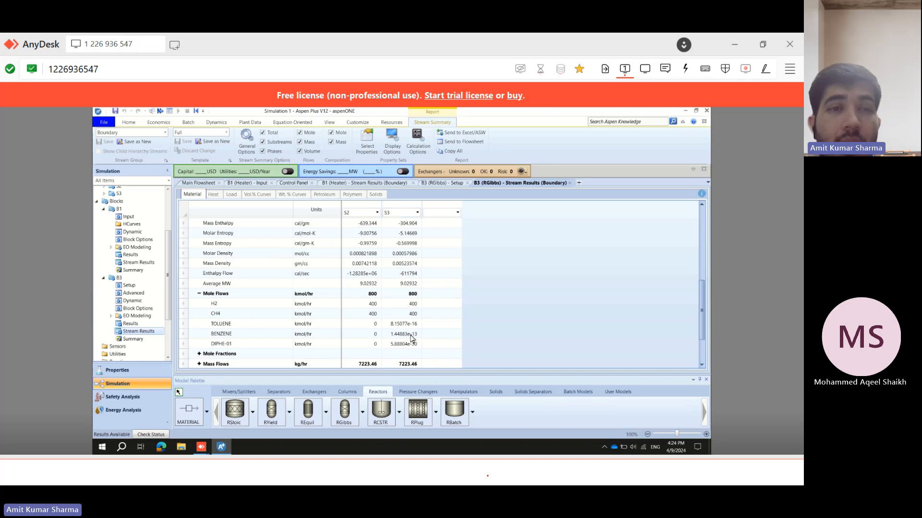
Reopen the reactor's specifications from the flowsheet and switch back to the problem statement.
{"action": "left_click", "coordinate": [197, 184]}
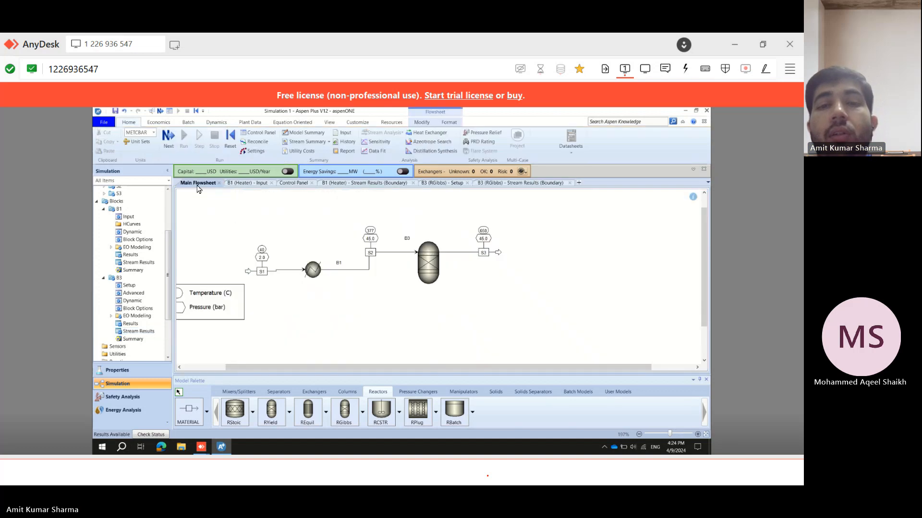
{"action": "left_click", "coordinate": [428, 261]}
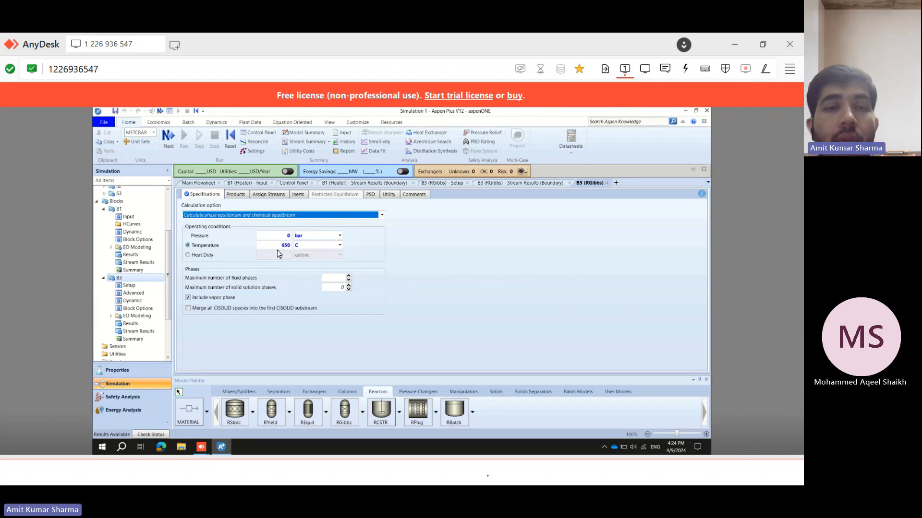
{"action": "left_click", "coordinate": [387, 464]}
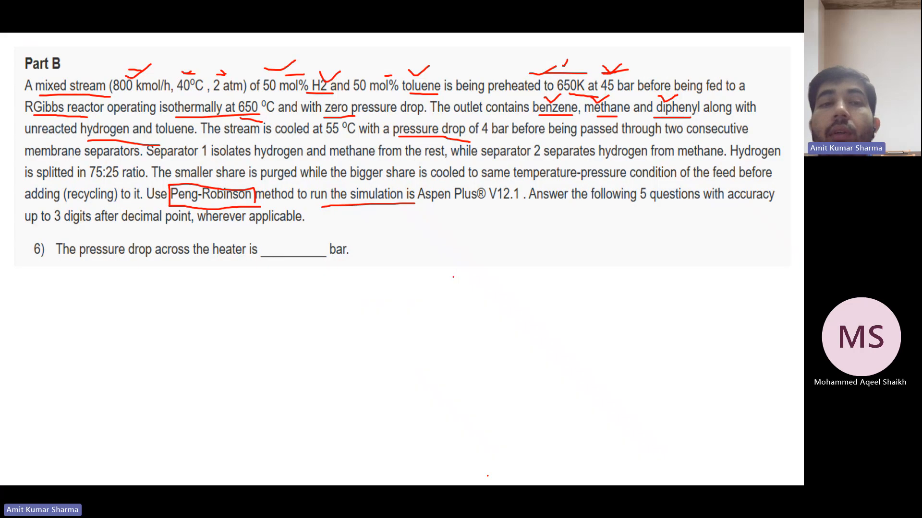
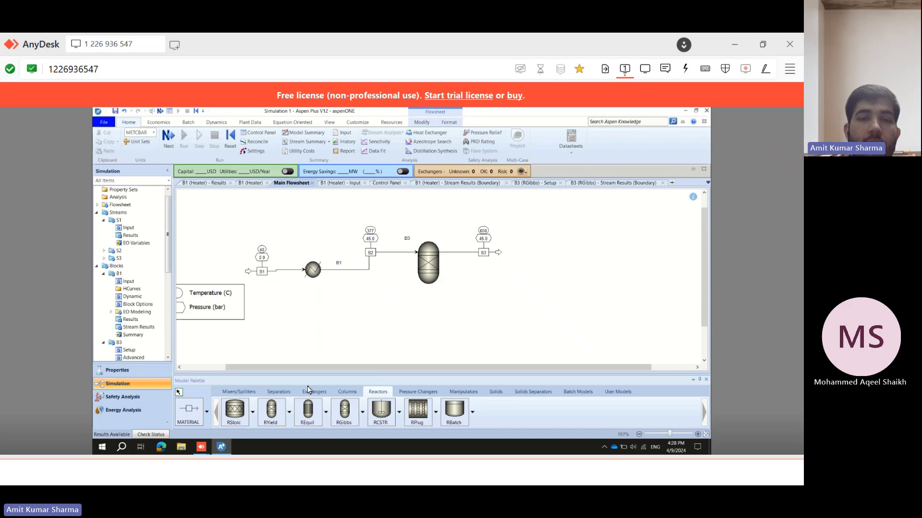
Place a Heater block just after the reactor's outlet stream.
{"action": "left_click", "coordinate": [314, 392]}
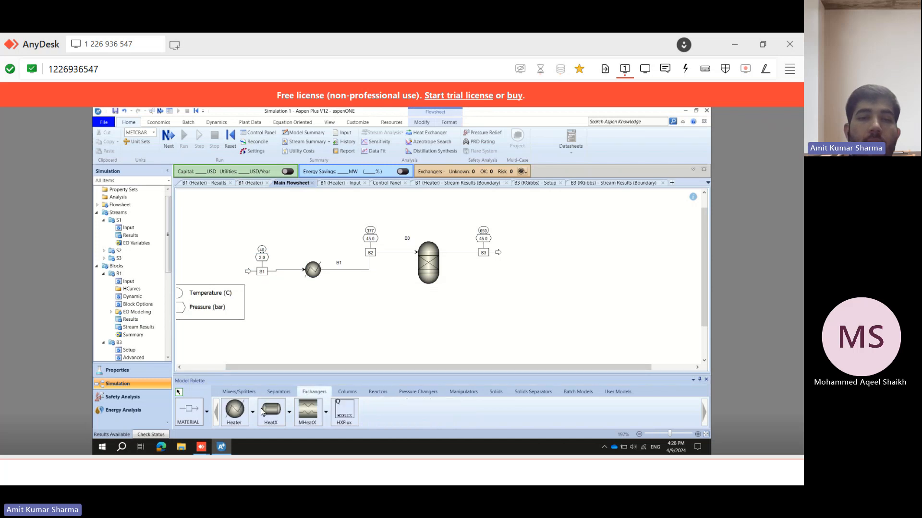
{"action": "left_click", "coordinate": [235, 409]}
{"action": "left_click", "coordinate": [519, 252]}
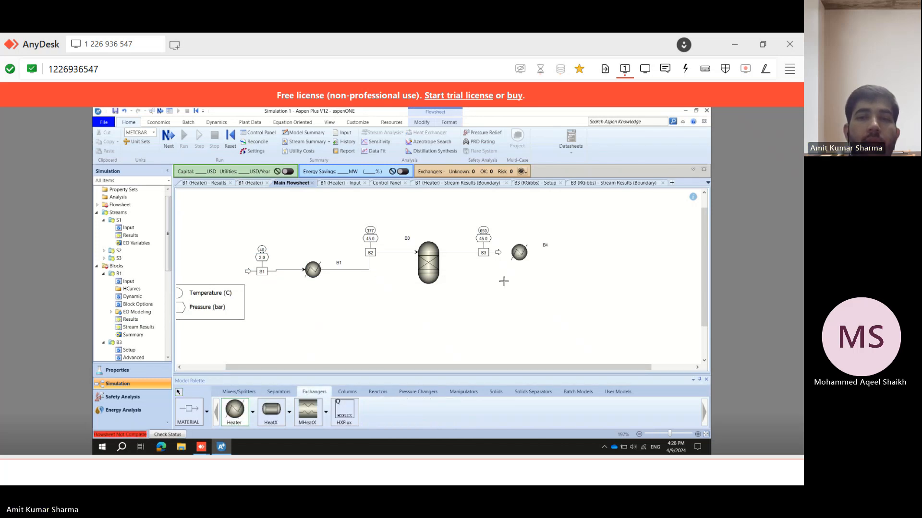
{"action": "key", "text": "Escape"}
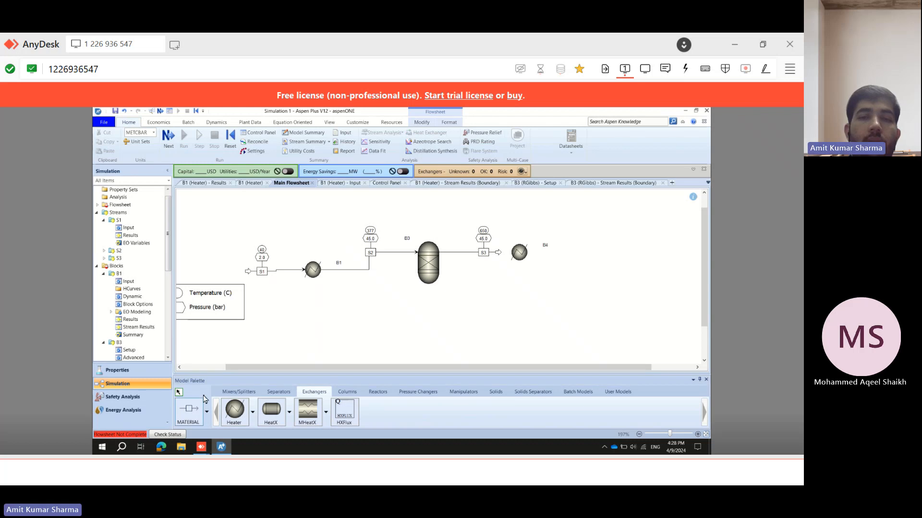
Reconnect the reactor outlet stream's destination to the new heater's inlet.
{"action": "left_click", "coordinate": [499, 255]}
{"action": "right_click", "coordinate": [498, 256]}
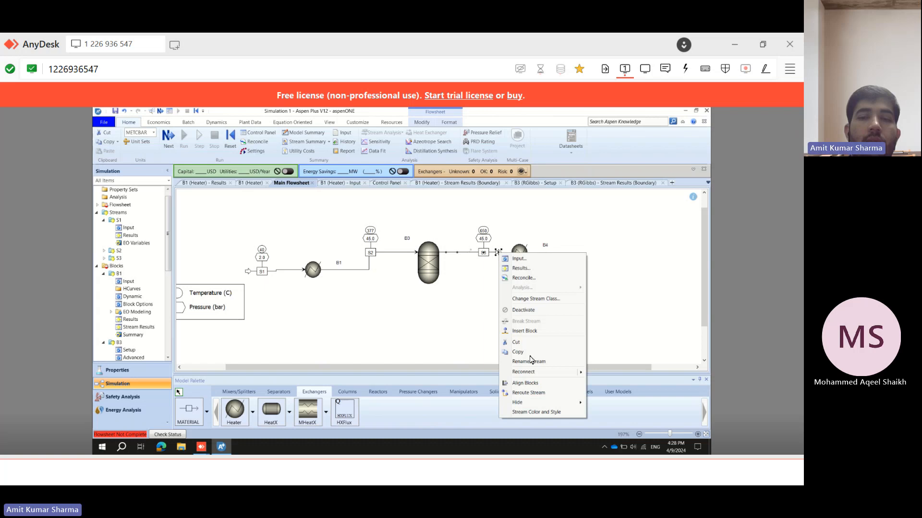
{"action": "mouse_move", "coordinate": [536, 374]}
{"action": "left_click", "coordinate": [609, 382]}
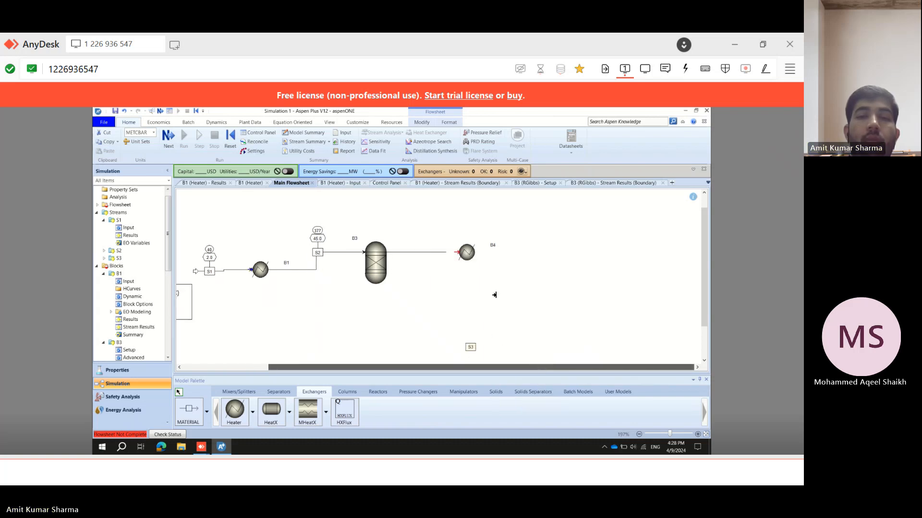
{"action": "left_click", "coordinate": [455, 250]}
Draw a material outlet stream leaving the new heater.
{"action": "right_click", "coordinate": [453, 274]}
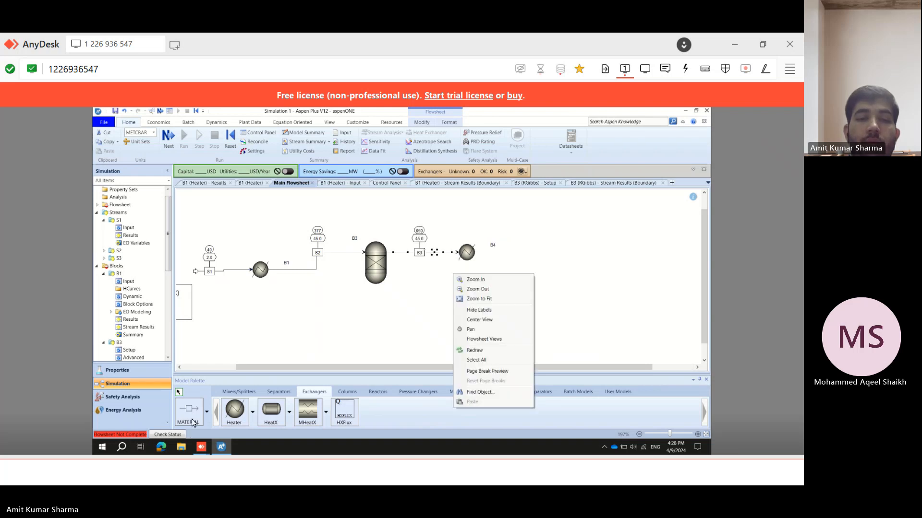
{"action": "left_click", "coordinate": [194, 416]}
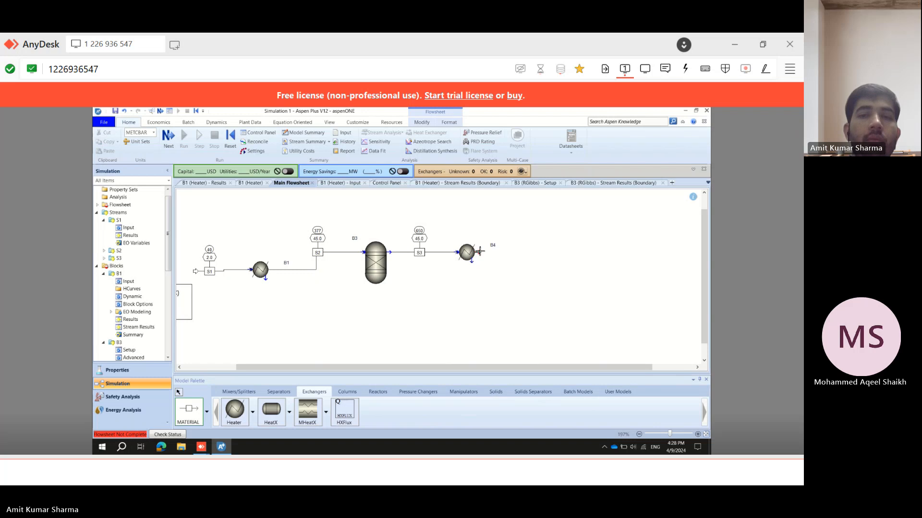
{"action": "left_click", "coordinate": [504, 258]}
{"action": "left_click", "coordinate": [528, 248]}
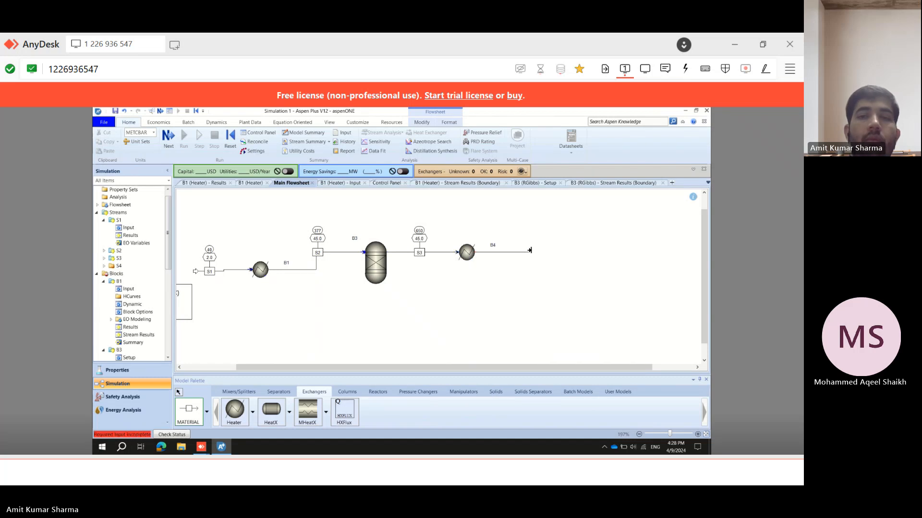
{"action": "right_click", "coordinate": [533, 274]}
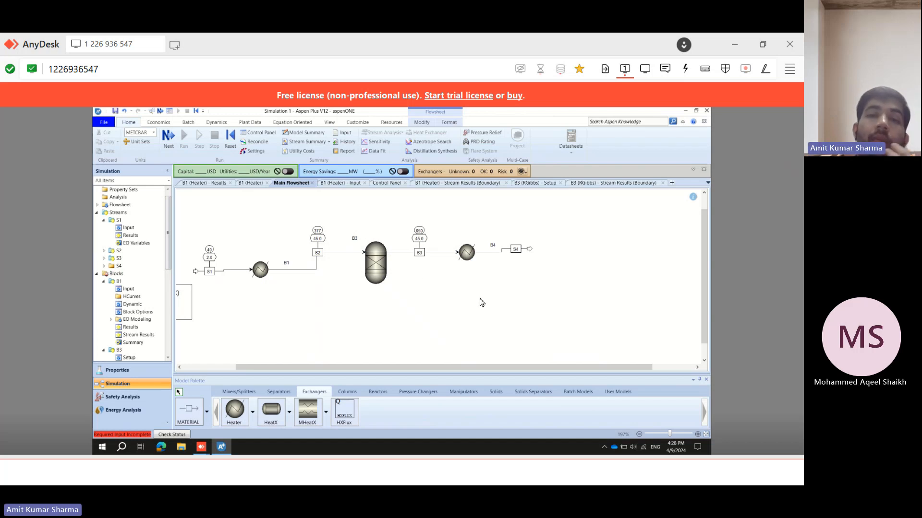
Open the new heater's specifications and review the problem statement's cooling conditions.
{"action": "left_click", "coordinate": [465, 254]}
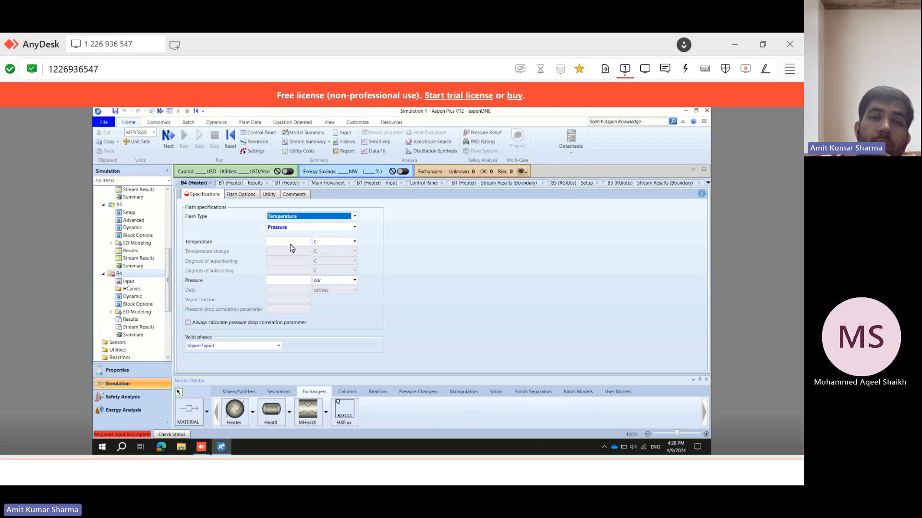
{"action": "key", "text": "alt+Tab"}
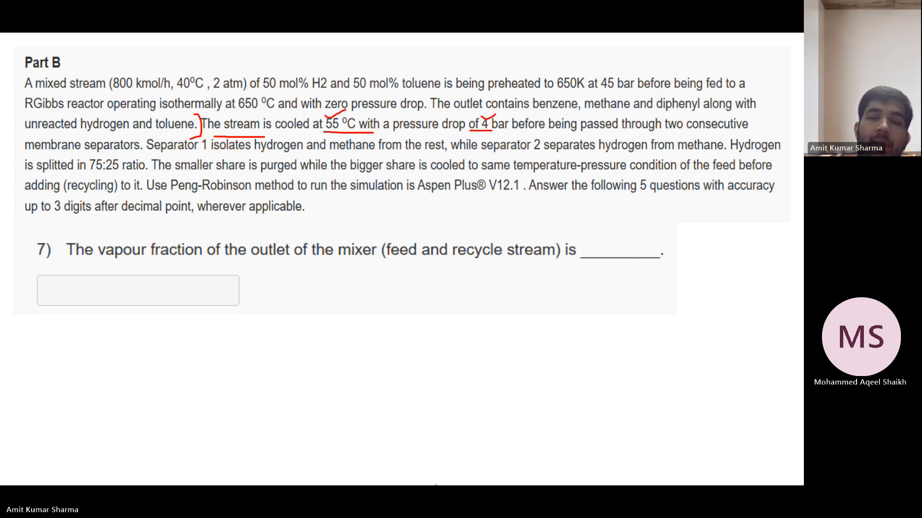
{"action": "mouse_move", "coordinate": [437, 473]}
{"action": "left_click", "coordinate": [480, 470]}
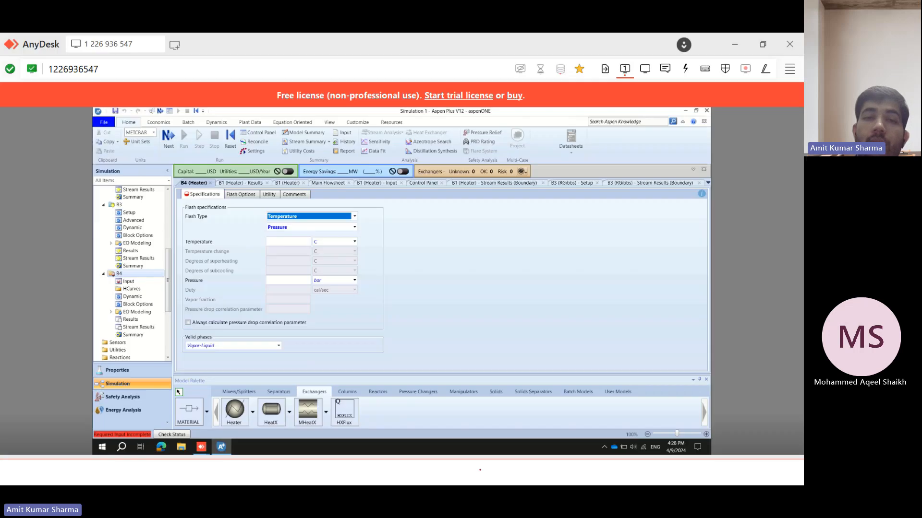
Set the heater's temperature to 55 °C and its pressure to -4 bar.
{"action": "left_click", "coordinate": [291, 245]}
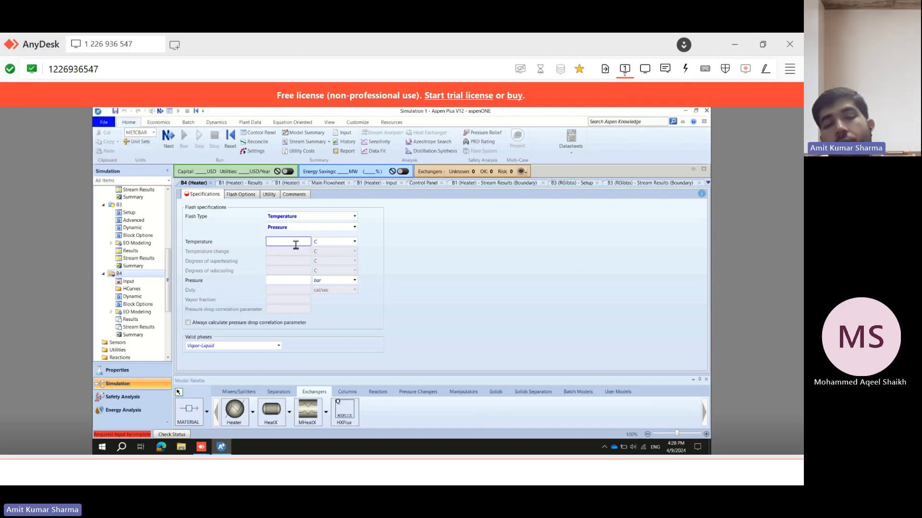
{"action": "type", "text": "55"}
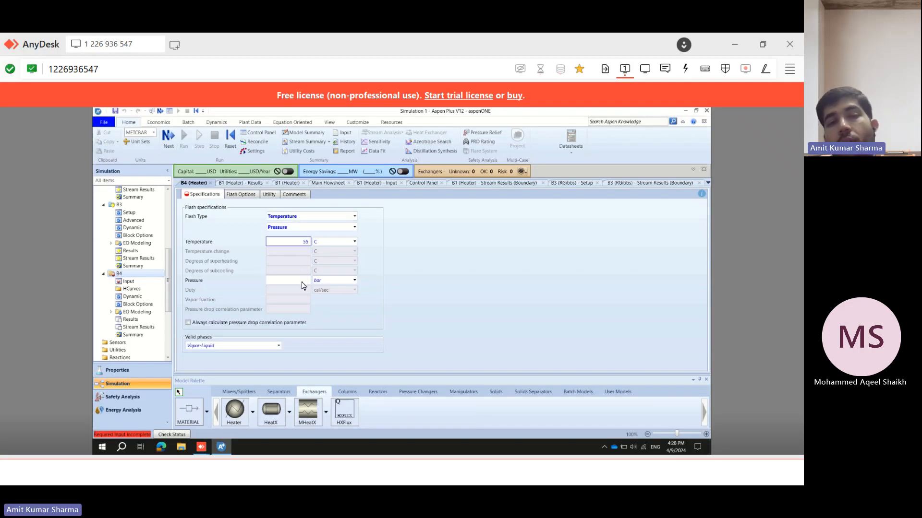
{"action": "left_click", "coordinate": [302, 282]}
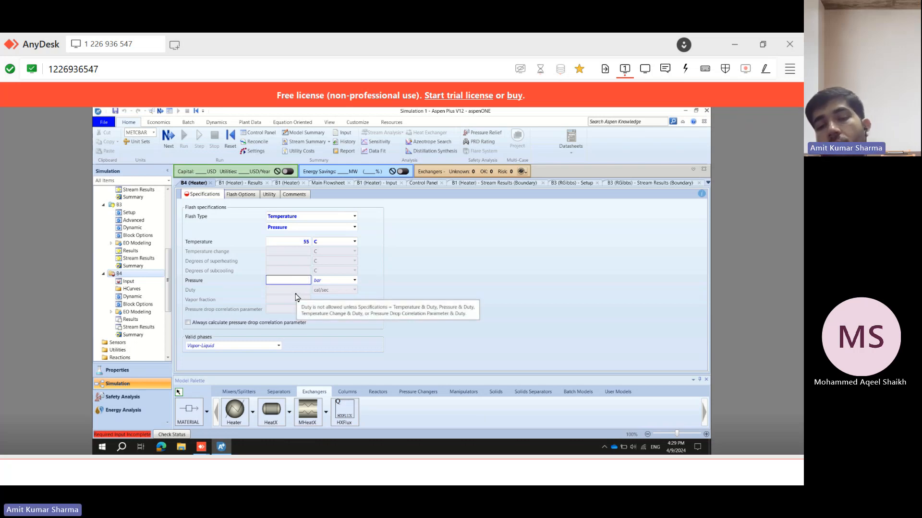
{"action": "type", "text": "-4"}
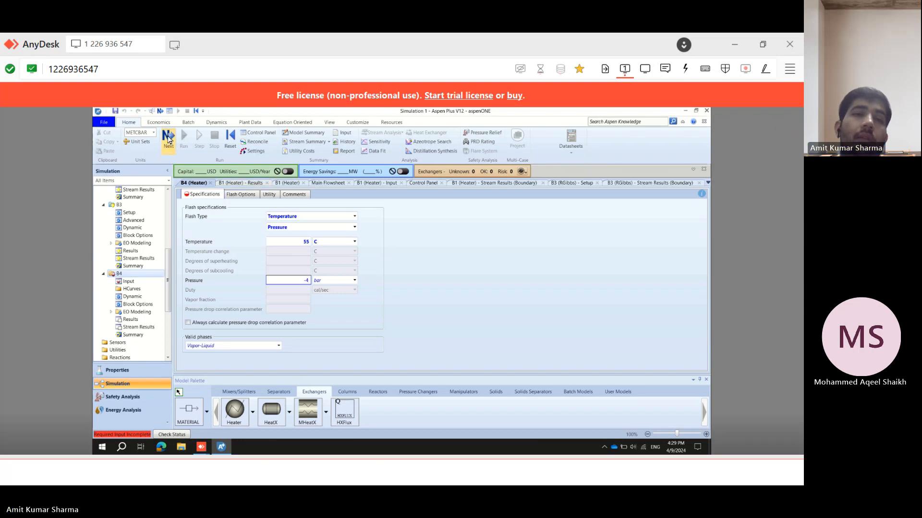
{"action": "key", "text": "Return"}
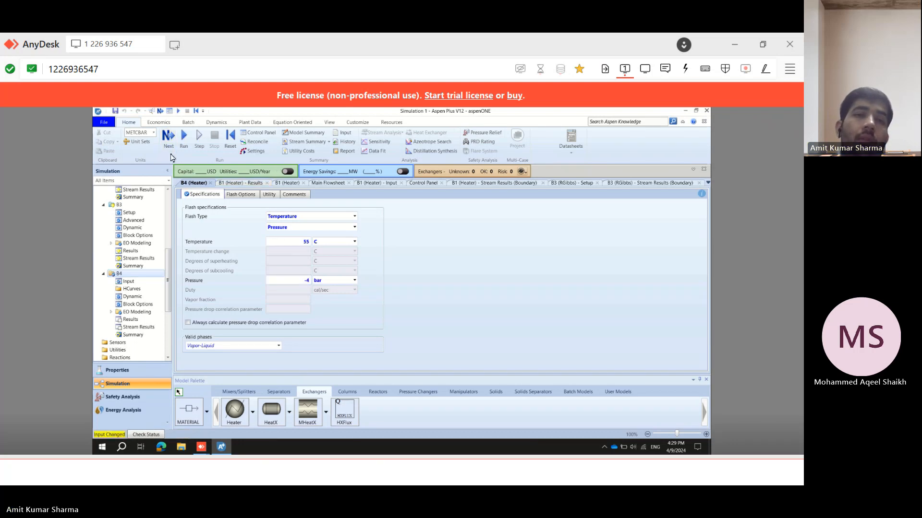
Run the simulation.
{"action": "left_click", "coordinate": [168, 139]}
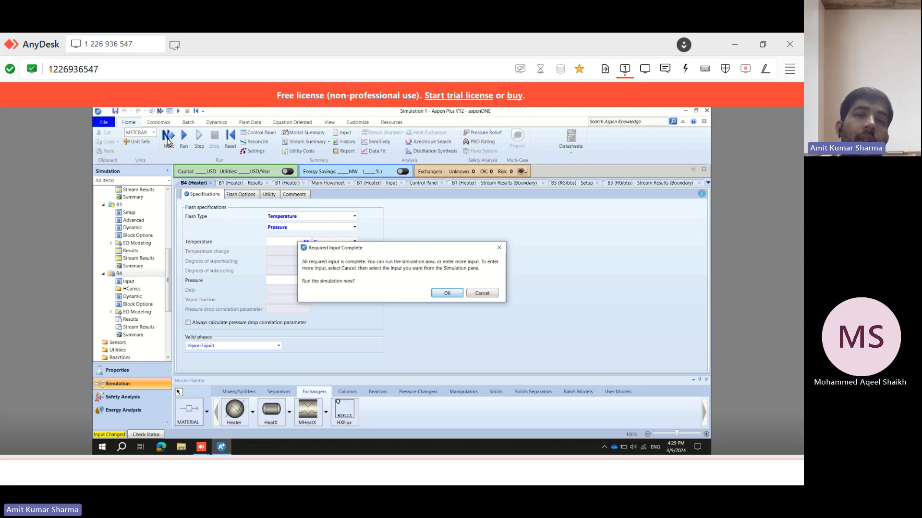
{"action": "left_click", "coordinate": [446, 293]}
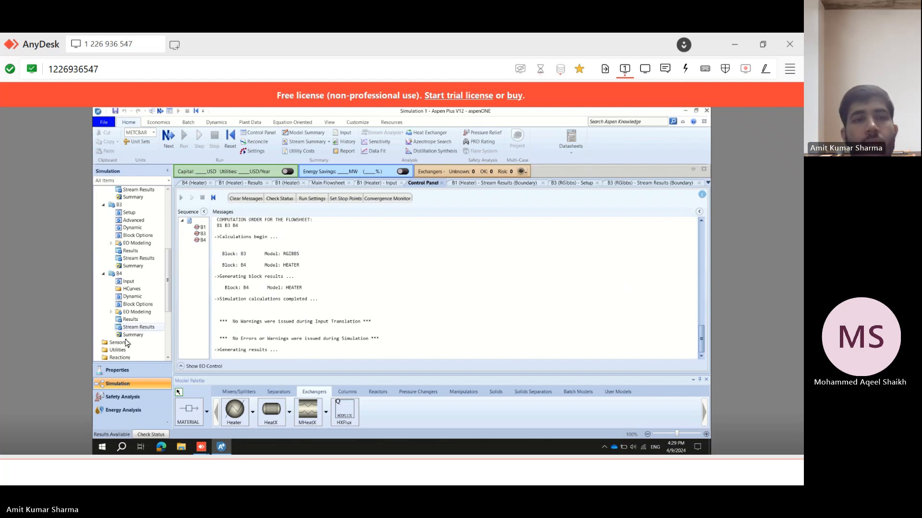
Return to the main flowsheet to view the cooled stream's conditions.
{"action": "scroll", "coordinate": [169, 309], "scroll_direction": "down", "scroll_amount": 1}
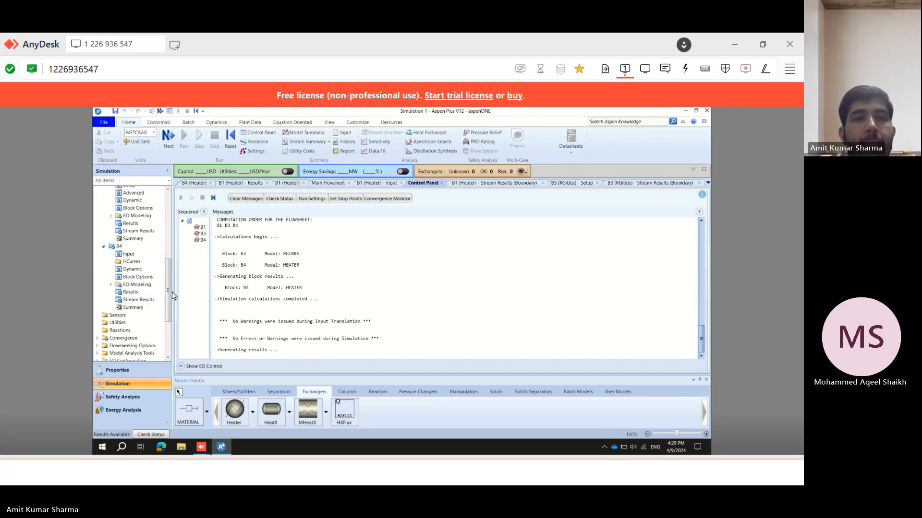
{"action": "left_click_drag", "start_coordinate": [170, 292], "coordinate": [170, 306]}
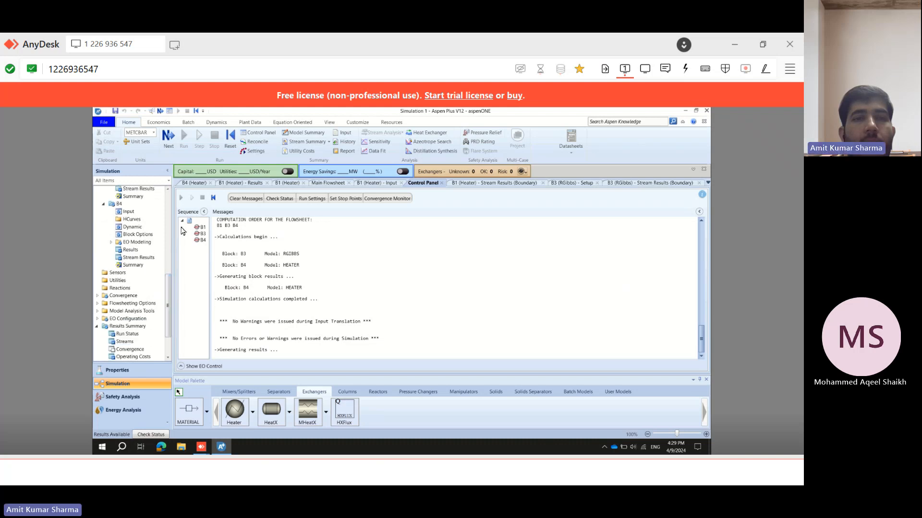
{"action": "left_click", "coordinate": [327, 183]}
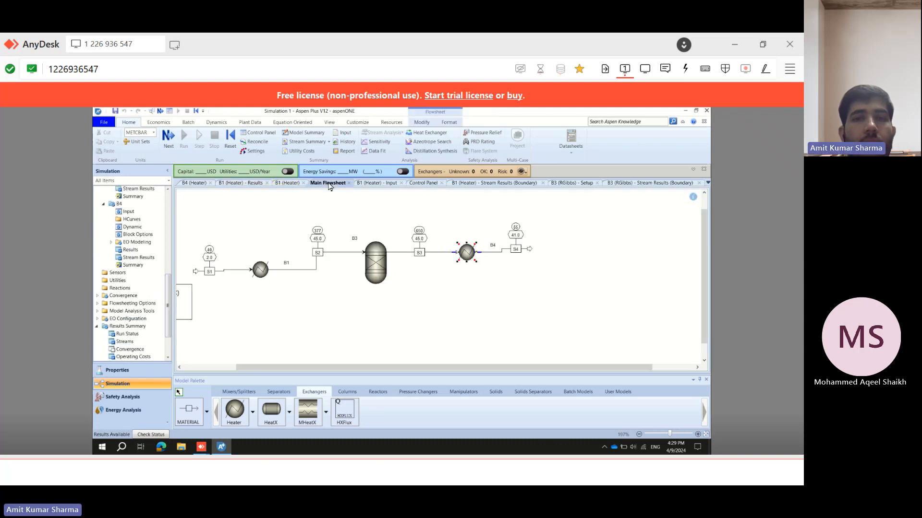
Open the heater's stream results and expand the mole flows and mole fractions of its inlet and outlet.
{"action": "double_click", "coordinate": [136, 259]}
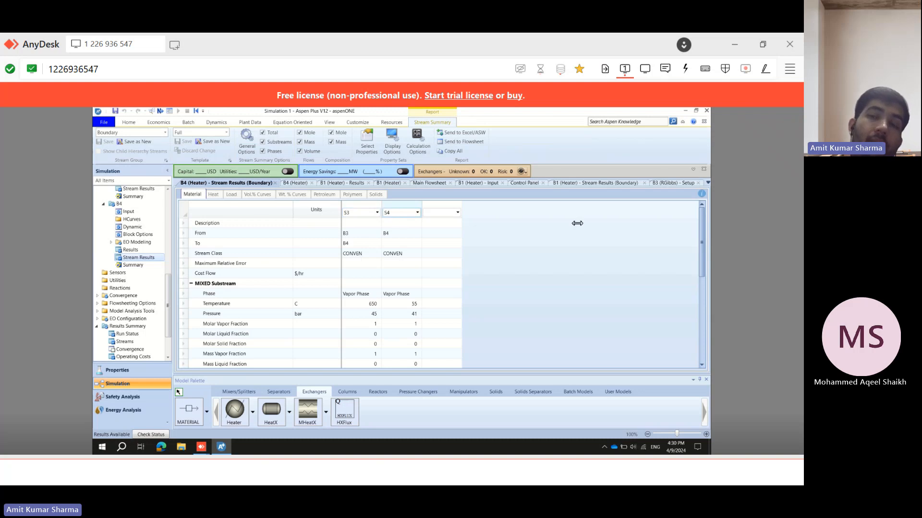
{"action": "scroll", "coordinate": [699, 245], "scroll_direction": "down", "scroll_amount": 2}
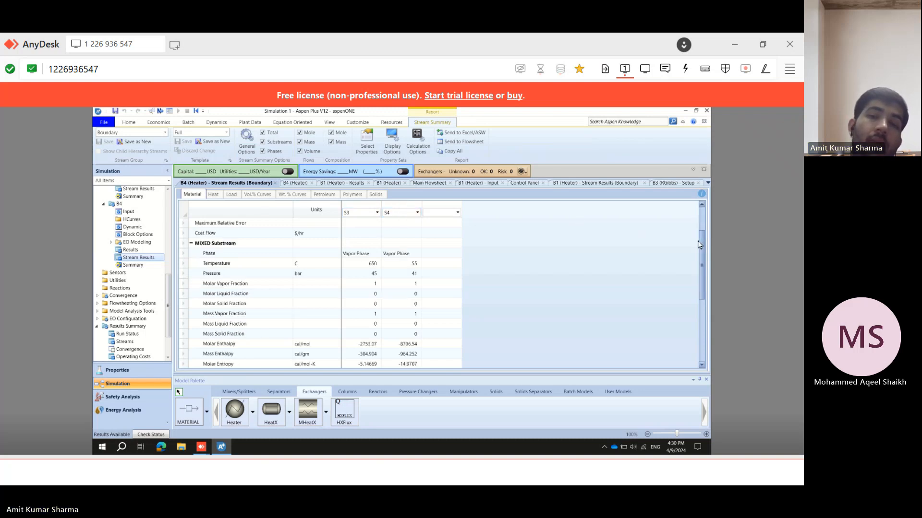
{"action": "scroll", "coordinate": [700, 238], "scroll_direction": "up", "scroll_amount": 1}
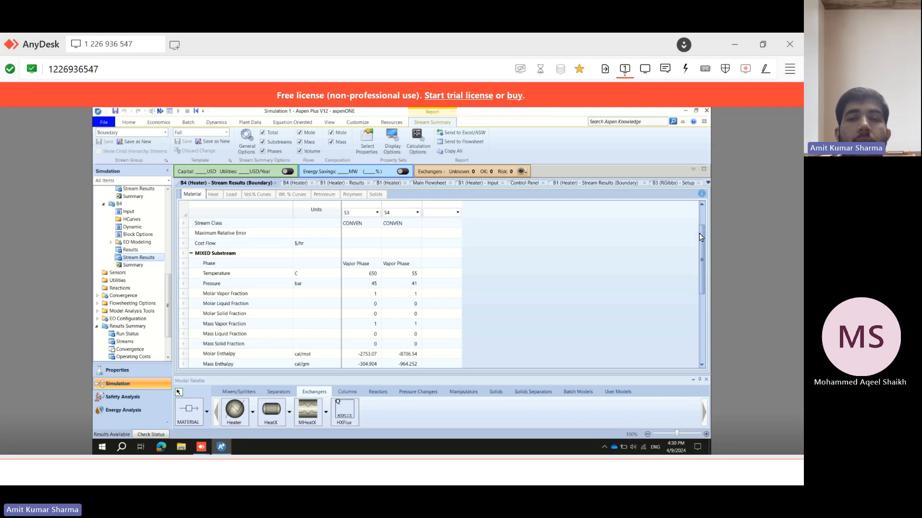
{"action": "left_click_drag", "start_coordinate": [699, 233], "coordinate": [701, 317]}
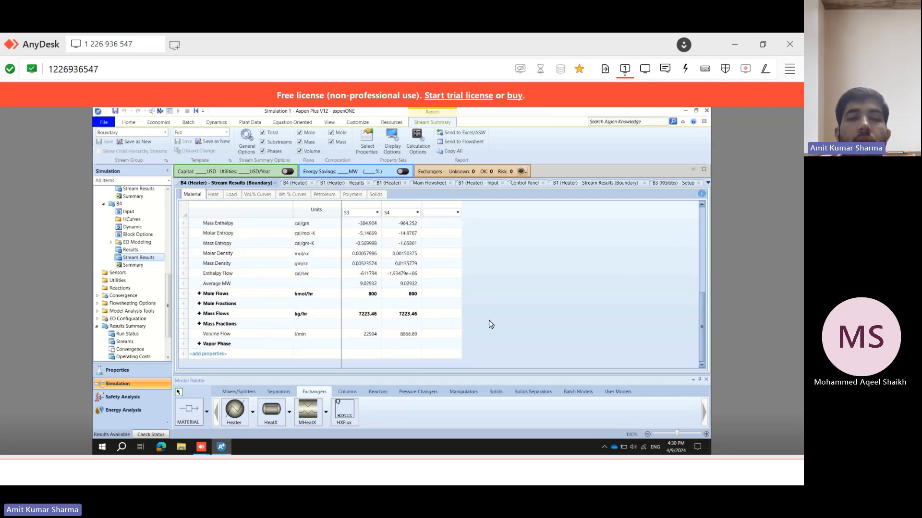
{"action": "left_click", "coordinate": [198, 294]}
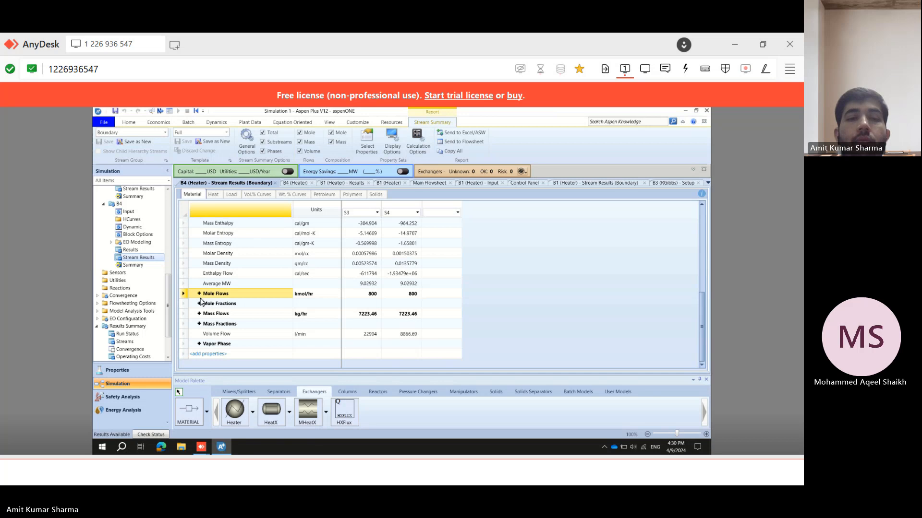
{"action": "key", "text": "Down"}
{"action": "left_click", "coordinate": [198, 294]}
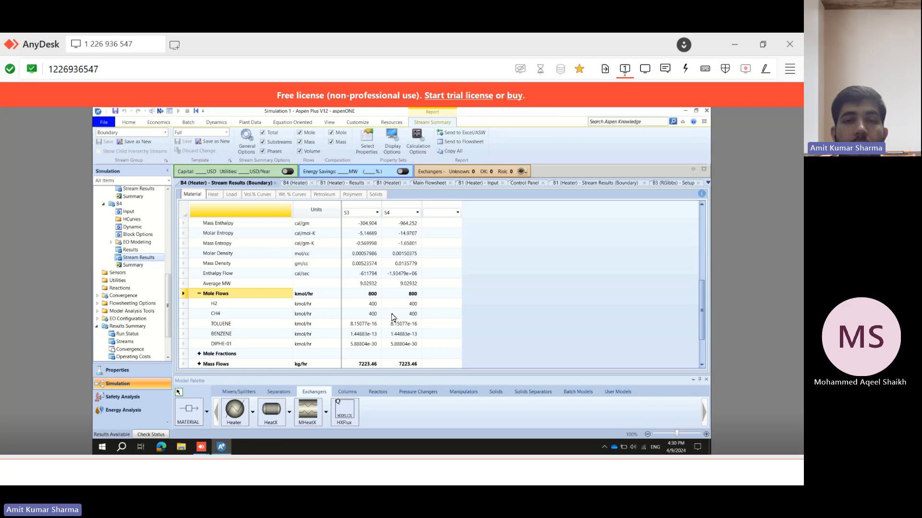
{"action": "left_click", "coordinate": [201, 355]}
{"action": "left_click", "coordinate": [199, 354]}
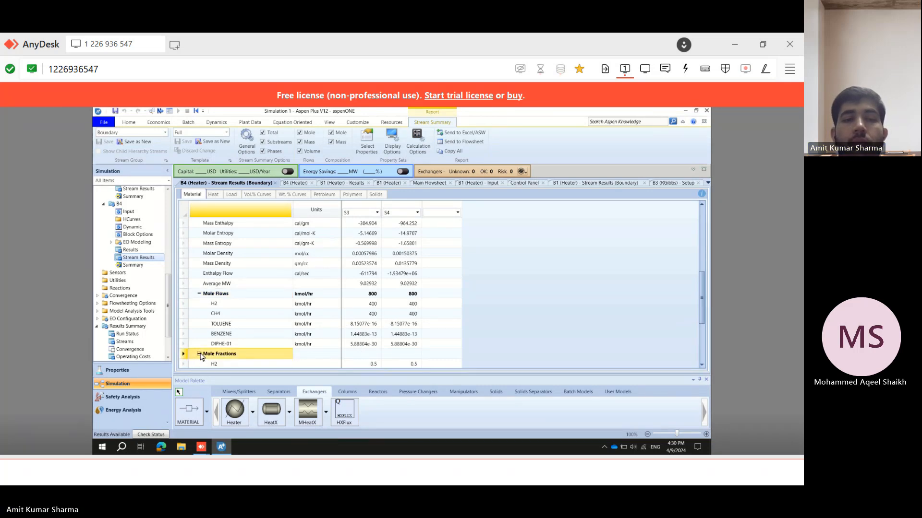
{"action": "scroll", "coordinate": [390, 298], "scroll_direction": "down", "scroll_amount": 2}
{"action": "scroll", "coordinate": [389, 298], "scroll_direction": "down", "scroll_amount": 8}
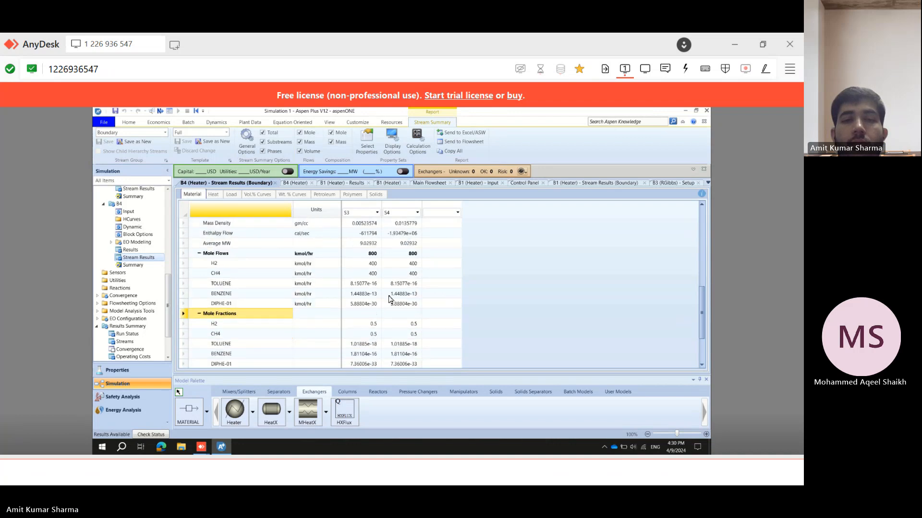
Reread the problem statement's separator description and return to the main flowsheet.
{"action": "left_click", "coordinate": [738, 45]}
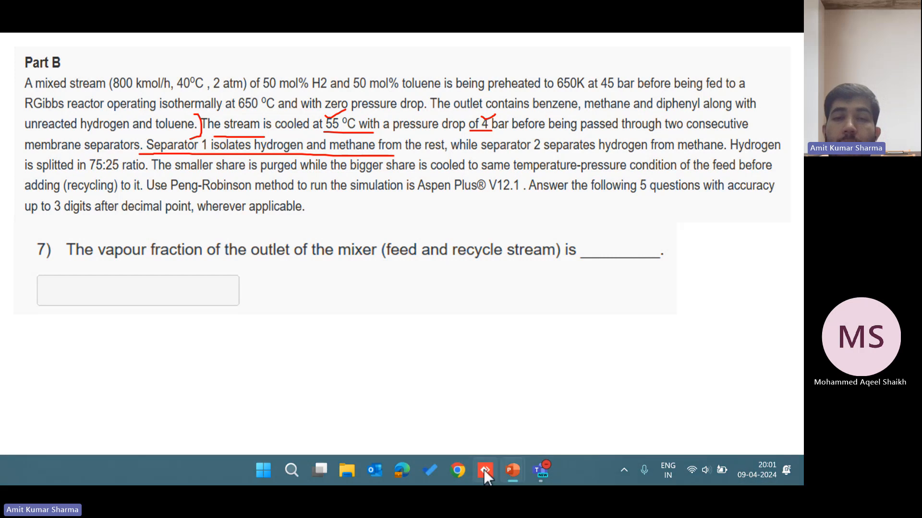
{"action": "left_click", "coordinate": [485, 471]}
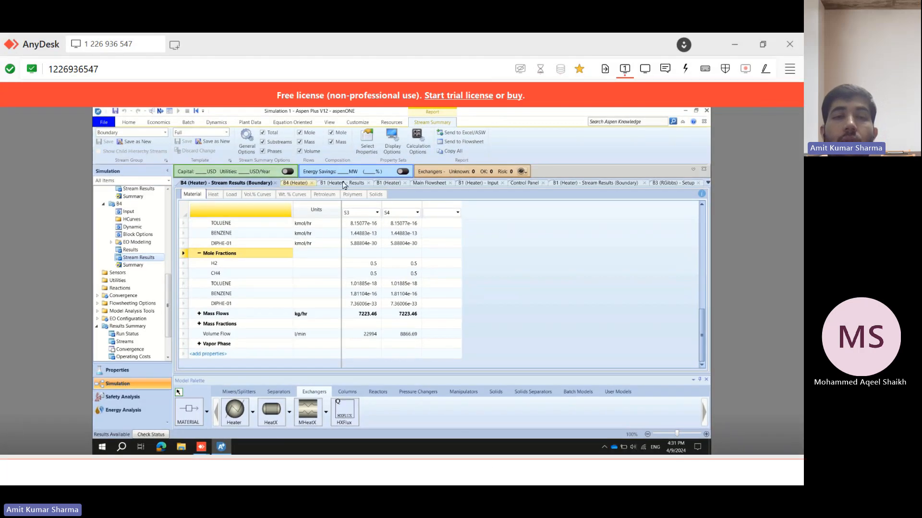
{"action": "left_click", "coordinate": [430, 183]}
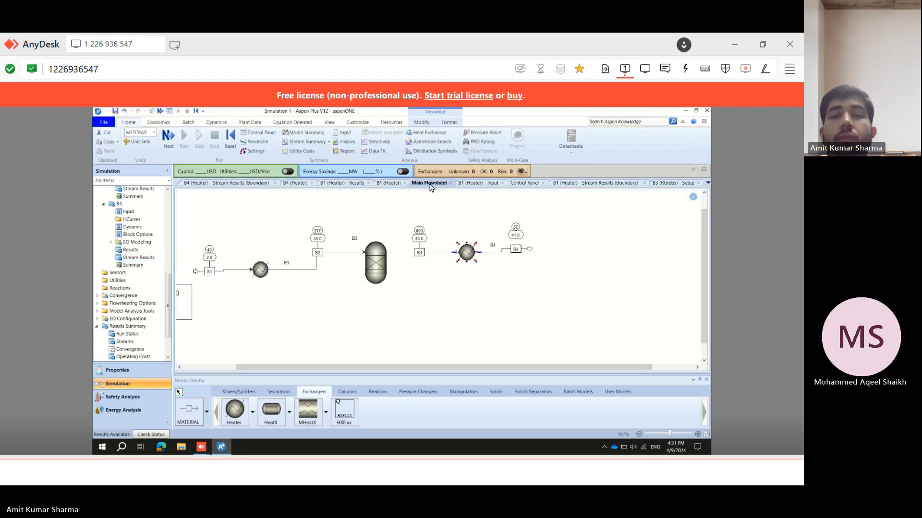
Place a Sep separator block to the right of the cooler's outlet stream.
{"action": "right_click", "coordinate": [529, 259]}
{"action": "left_click", "coordinate": [331, 207]}
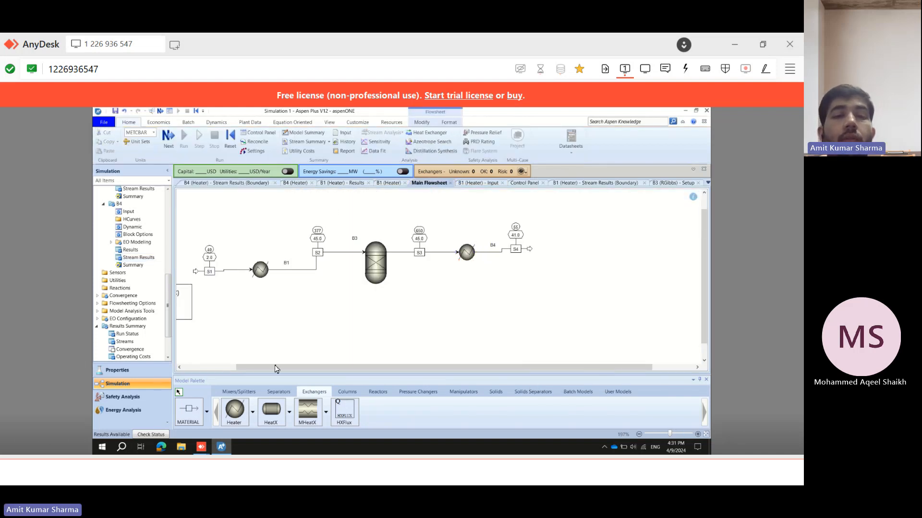
{"action": "left_click", "coordinate": [277, 396]}
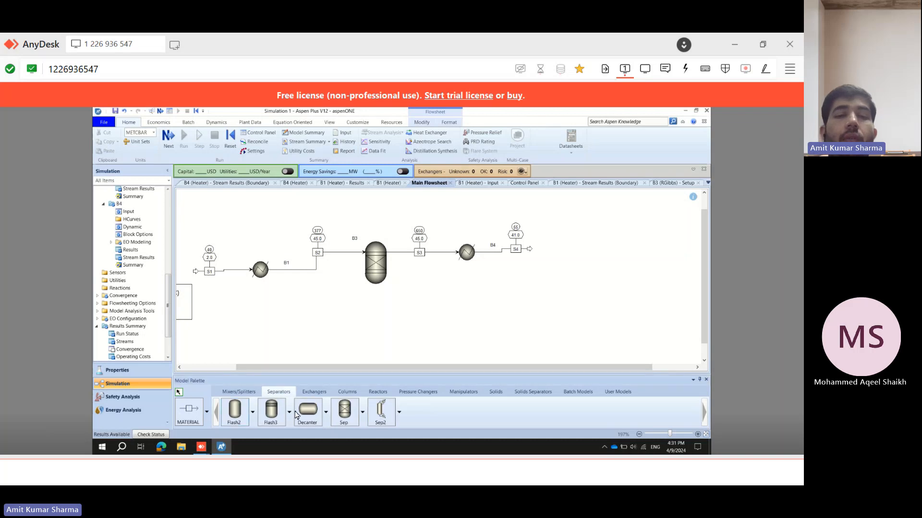
{"action": "left_click", "coordinate": [351, 416]}
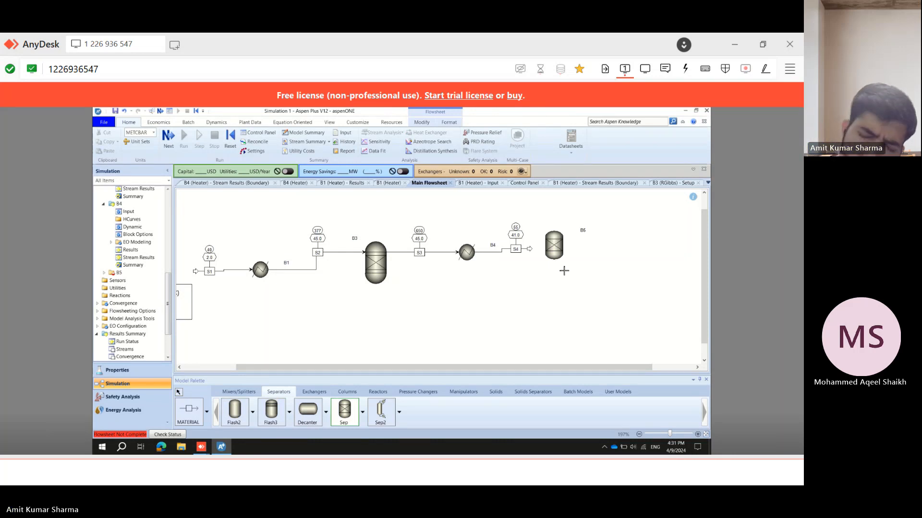
{"action": "right_click", "coordinate": [491, 279]}
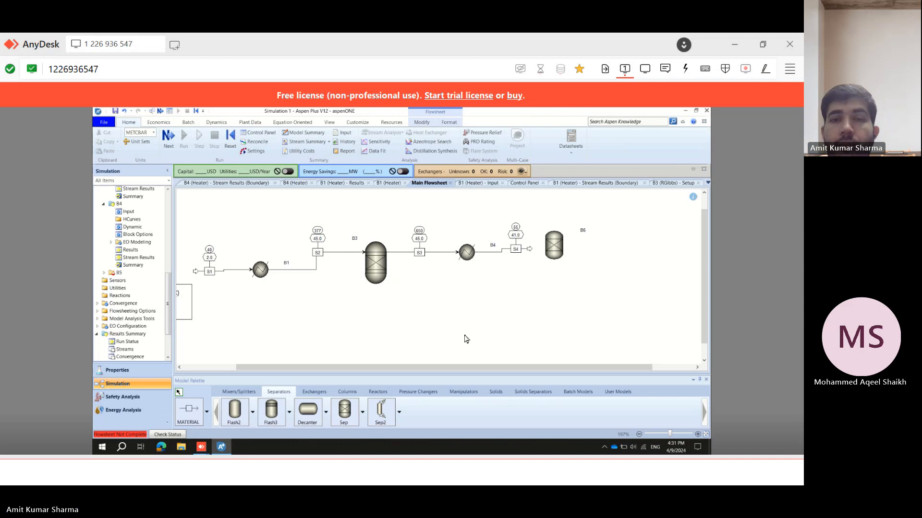
{"action": "left_click_drag", "start_coordinate": [440, 368], "coordinate": [474, 367]}
{"action": "left_click", "coordinate": [195, 414]}
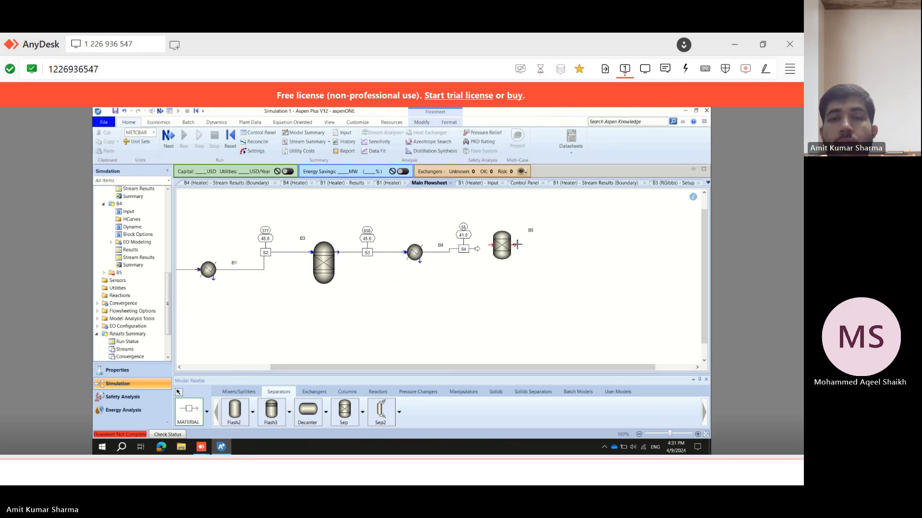
{"action": "left_click", "coordinate": [513, 245]}
{"action": "left_click", "coordinate": [568, 243]}
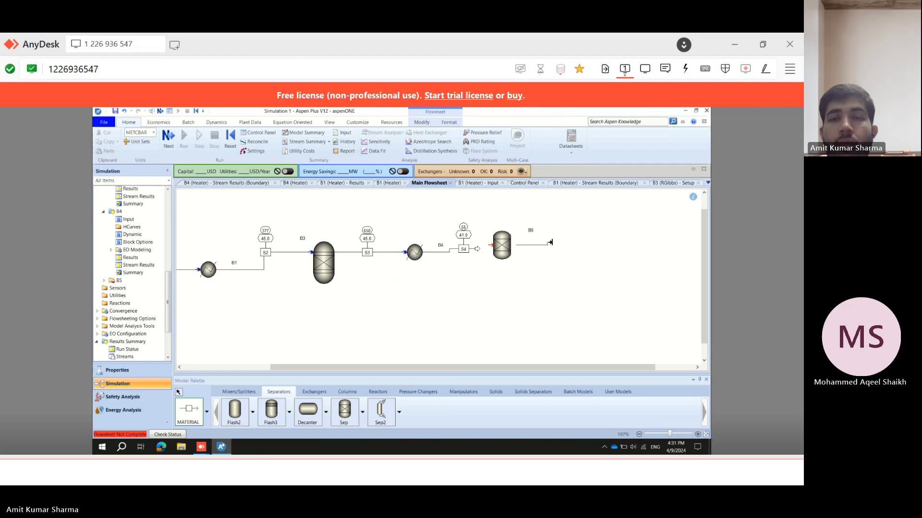
{"action": "right_click", "coordinate": [517, 276]}
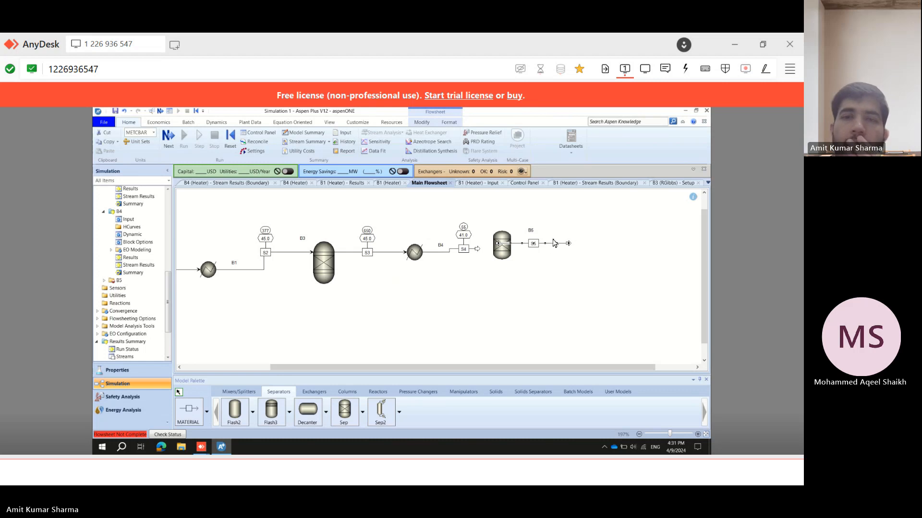
{"action": "key", "text": "Delete"}
{"action": "left_click", "coordinate": [426, 289]}
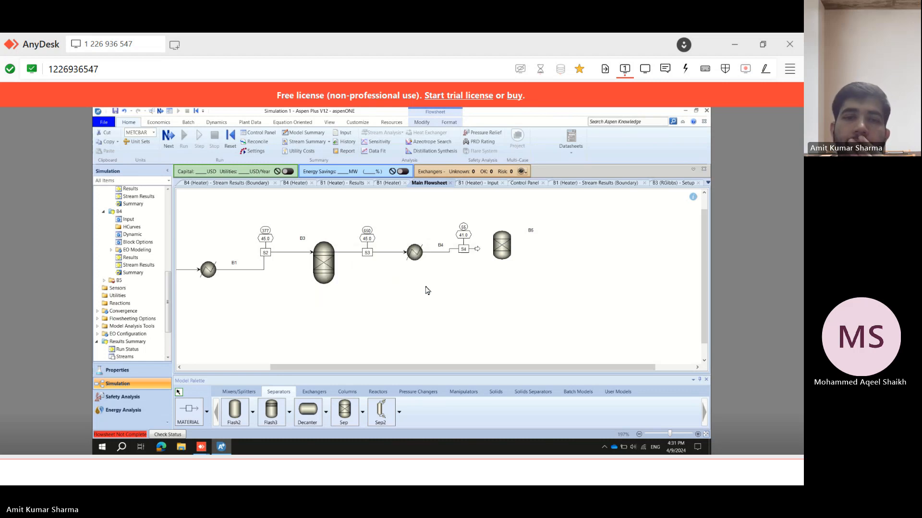
Reconnect the cooler's outlet stream S4 so its destination is the separator's inlet.
{"action": "right_click", "coordinate": [475, 253]}
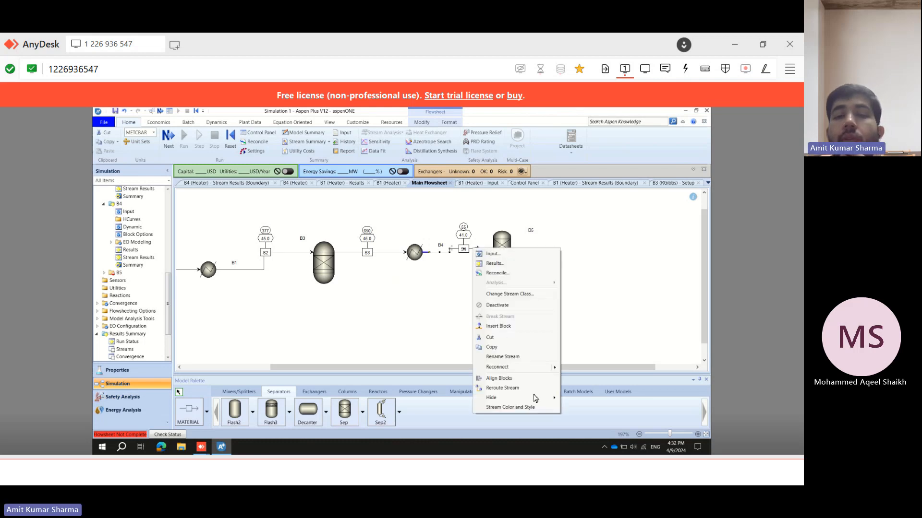
{"action": "mouse_move", "coordinate": [545, 368]}
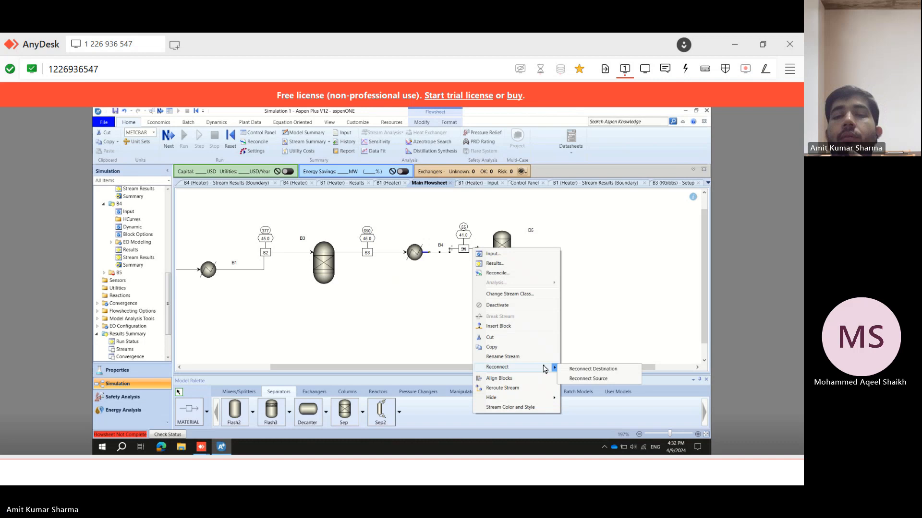
{"action": "left_click", "coordinate": [580, 371]}
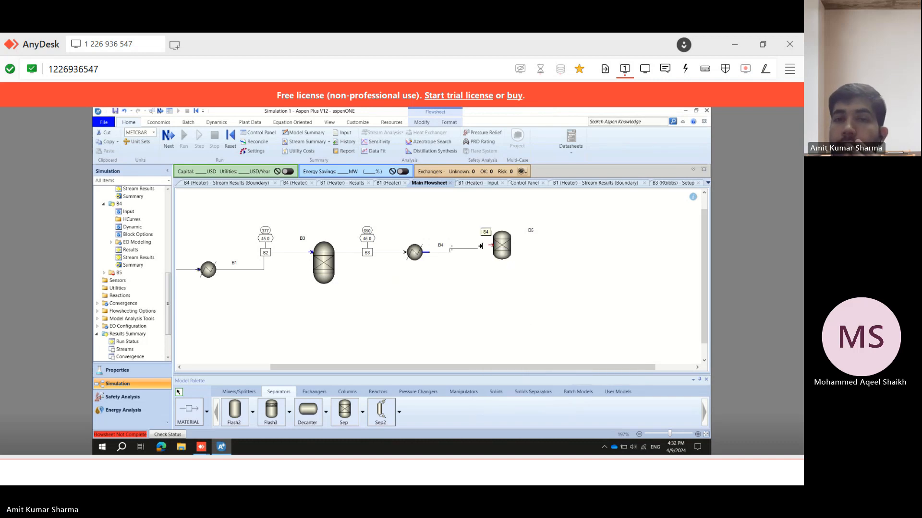
{"action": "left_click", "coordinate": [490, 245]}
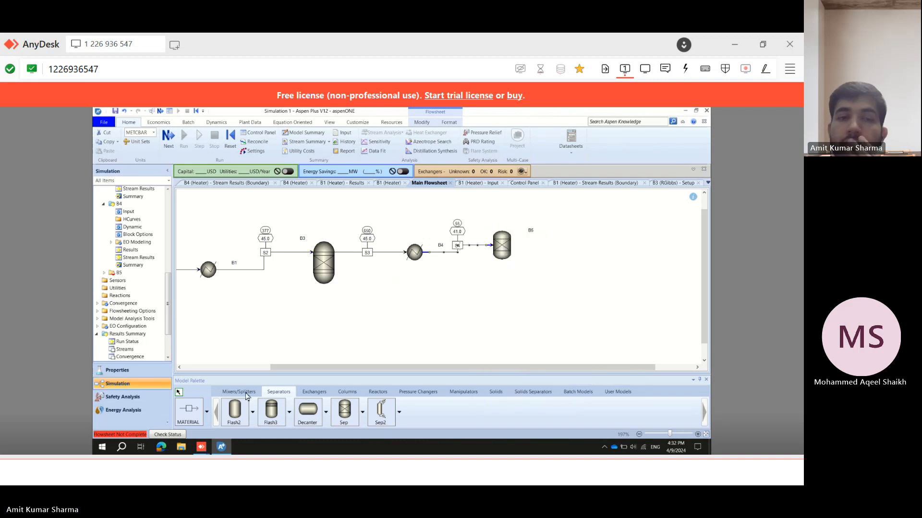
Draw a material outlet stream from the separator's top product port.
{"action": "left_click", "coordinate": [188, 411]}
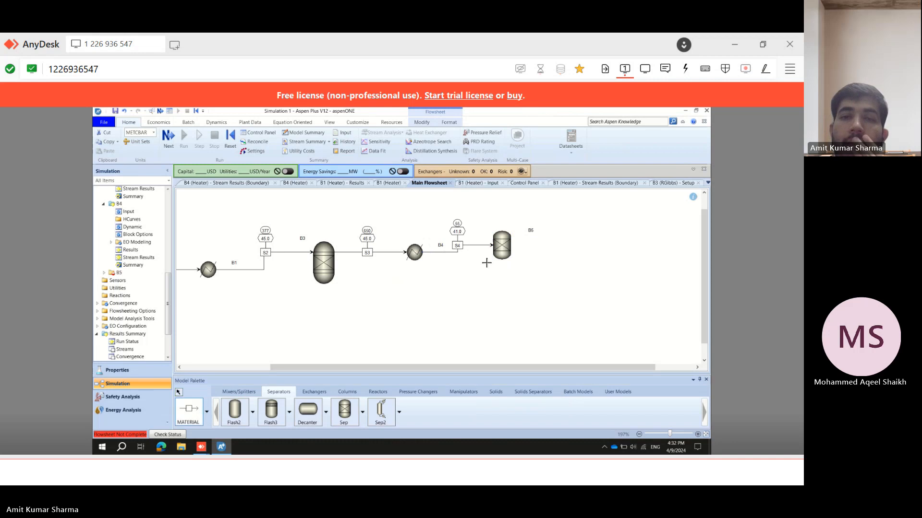
{"action": "left_click", "coordinate": [514, 245]}
{"action": "left_click", "coordinate": [570, 244]}
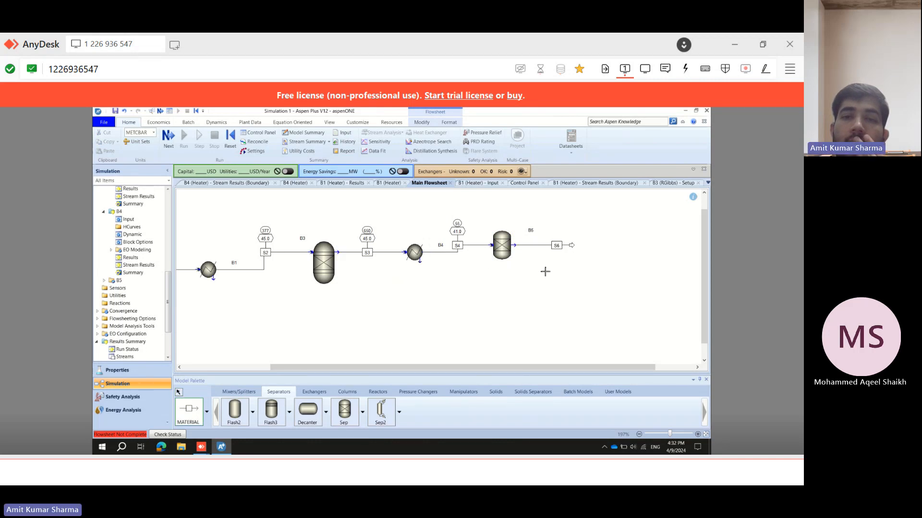
{"action": "right_click", "coordinate": [545, 274]}
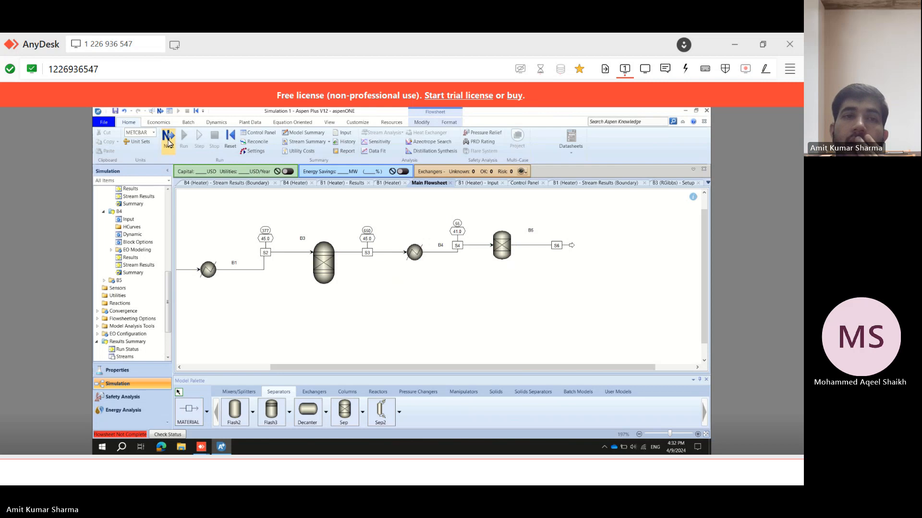
Open the separator's specifications form and return to the main flowsheet.
{"action": "left_click", "coordinate": [169, 139]}
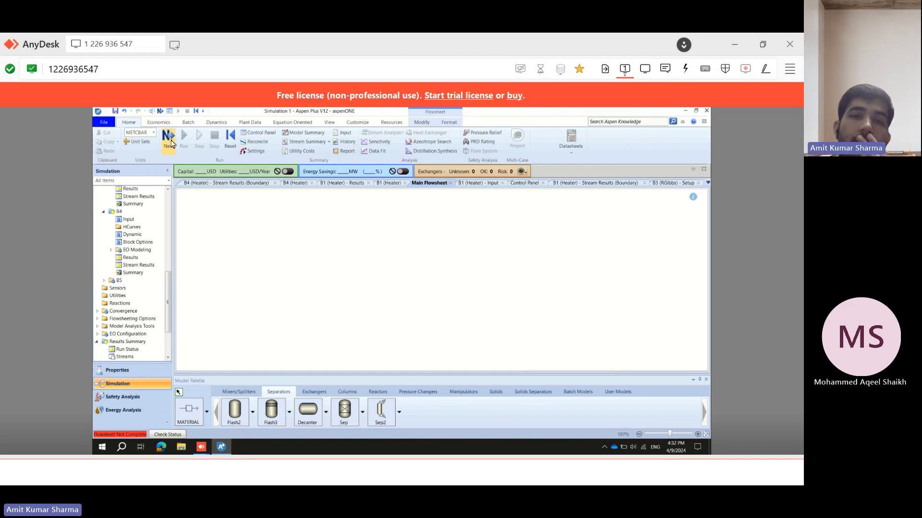
{"action": "left_click", "coordinate": [495, 222]}
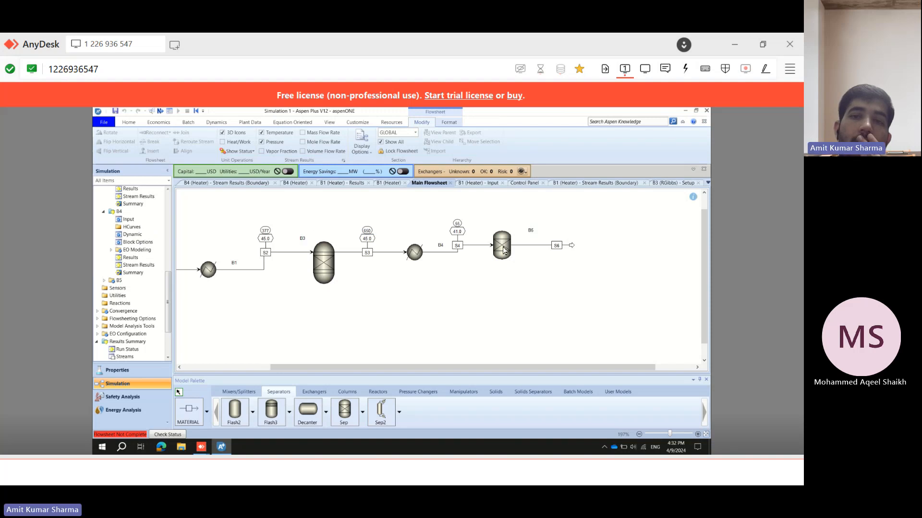
{"action": "left_click", "coordinate": [503, 250]}
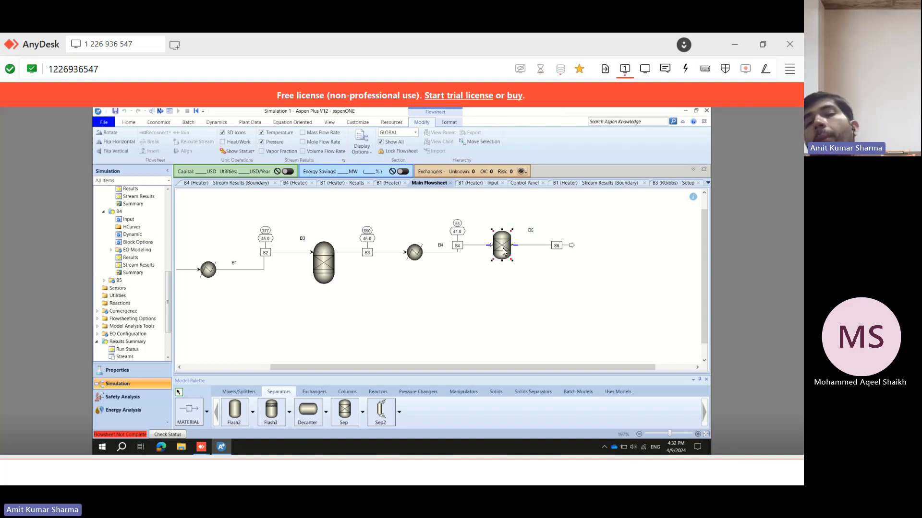
{"action": "double_click", "coordinate": [503, 251]}
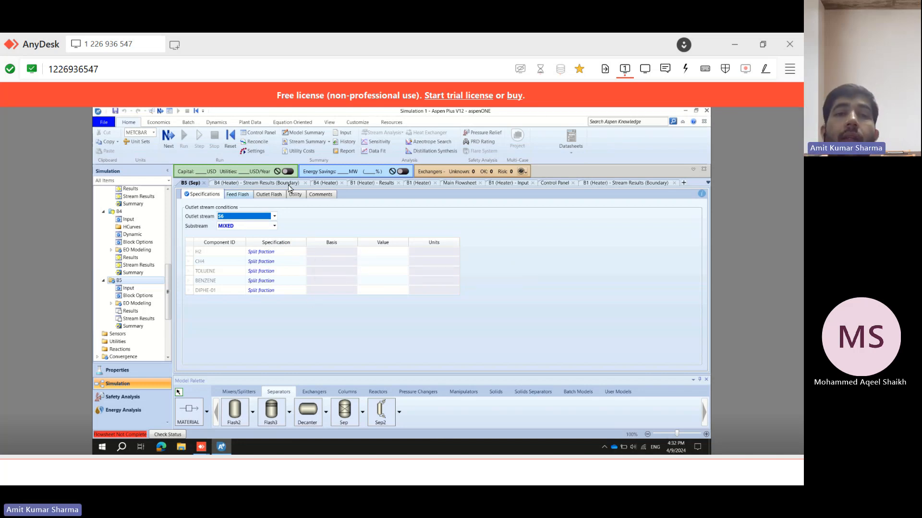
{"action": "left_click", "coordinate": [468, 183]}
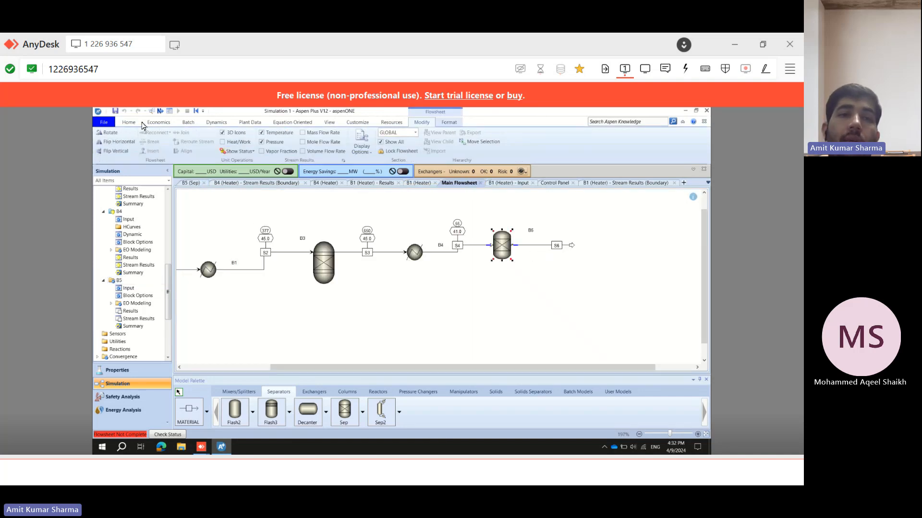
Draw a second material outlet stream from the separator's lower product port.
{"action": "left_click", "coordinate": [191, 416]}
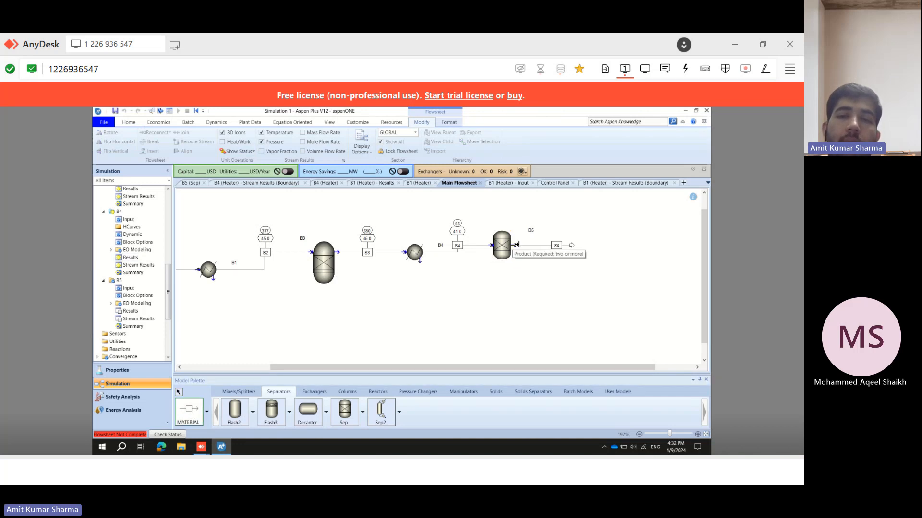
{"action": "left_click", "coordinate": [513, 245]}
{"action": "left_click", "coordinate": [570, 285]}
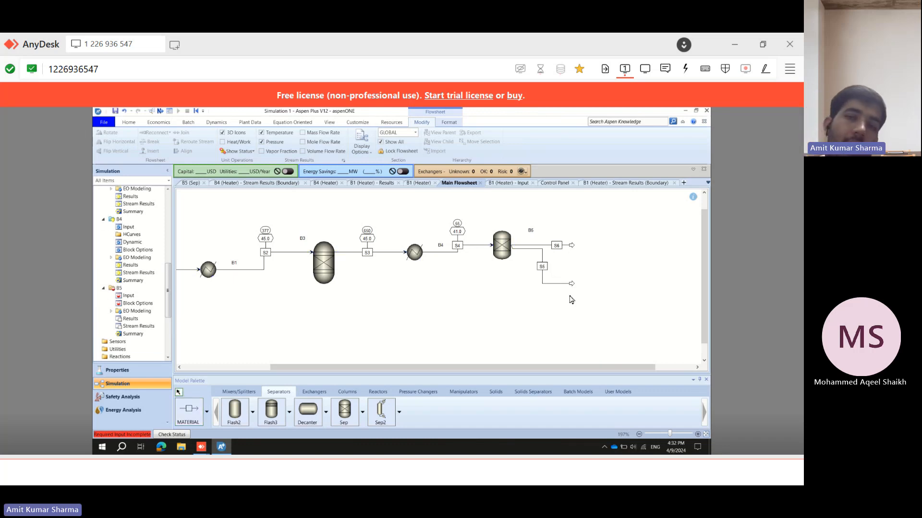
In the separator's specifications, choose outlet stream S6 and set the split fractions of H2 and CH4 to 1.
{"action": "left_click", "coordinate": [128, 296]}
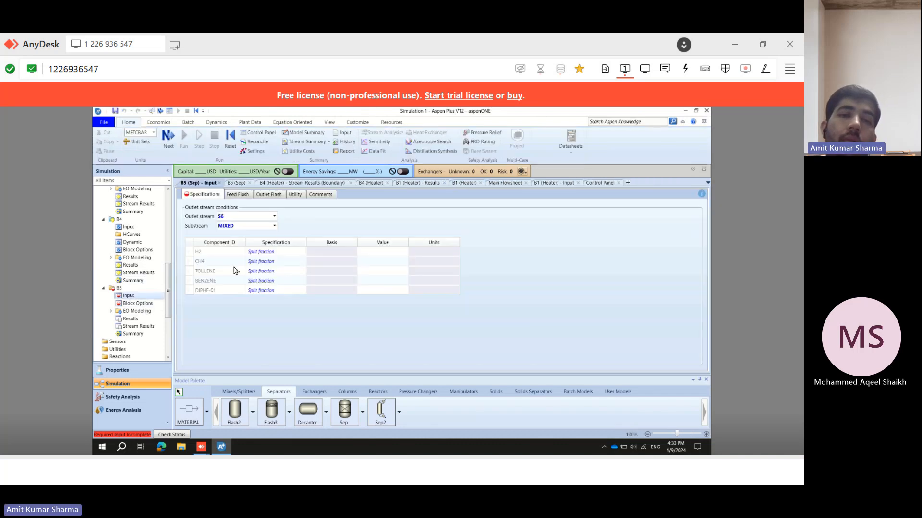
{"action": "left_click", "coordinate": [274, 217]}
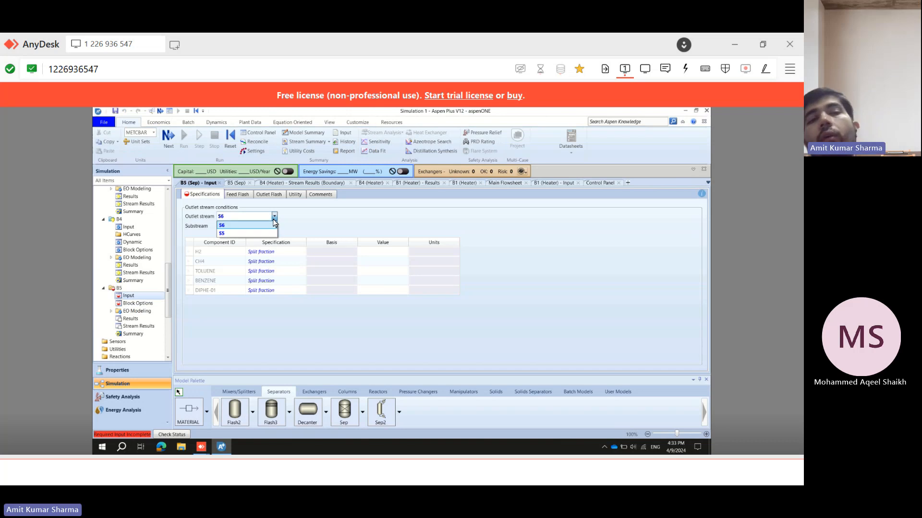
{"action": "left_click", "coordinate": [275, 224]}
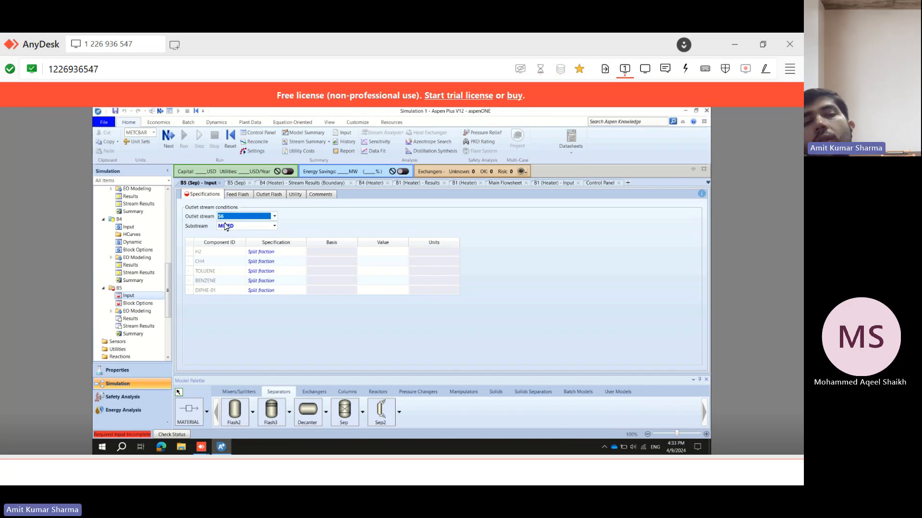
{"action": "left_click", "coordinate": [239, 218]}
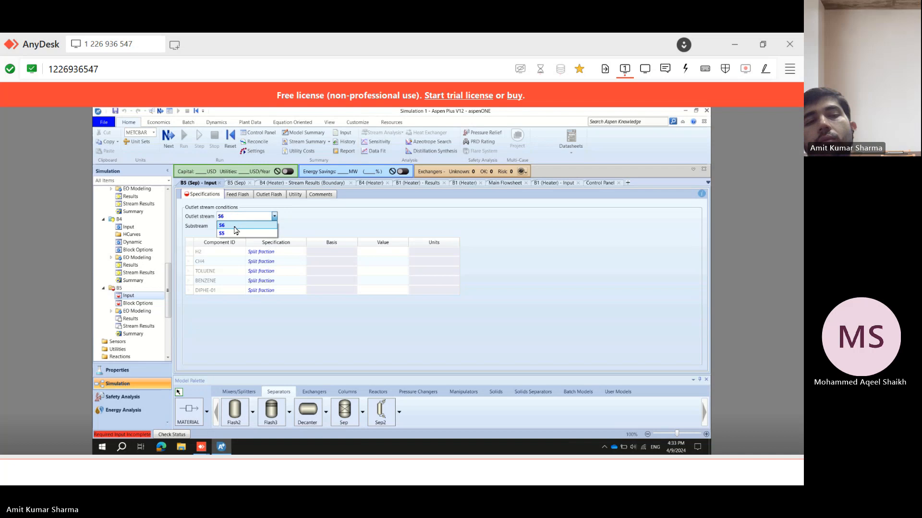
{"action": "left_click", "coordinate": [240, 232]}
{"action": "left_click", "coordinate": [240, 219]}
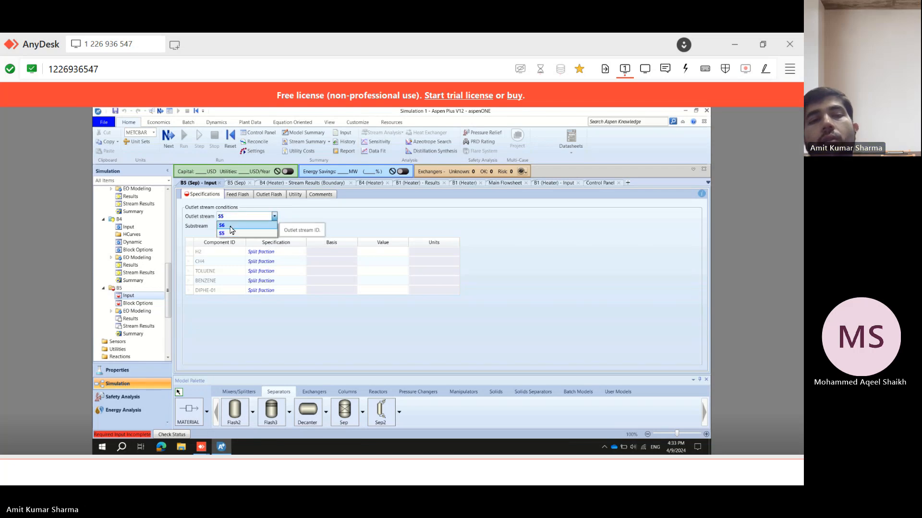
{"action": "left_click", "coordinate": [231, 224]}
{"action": "left_click", "coordinate": [386, 253]}
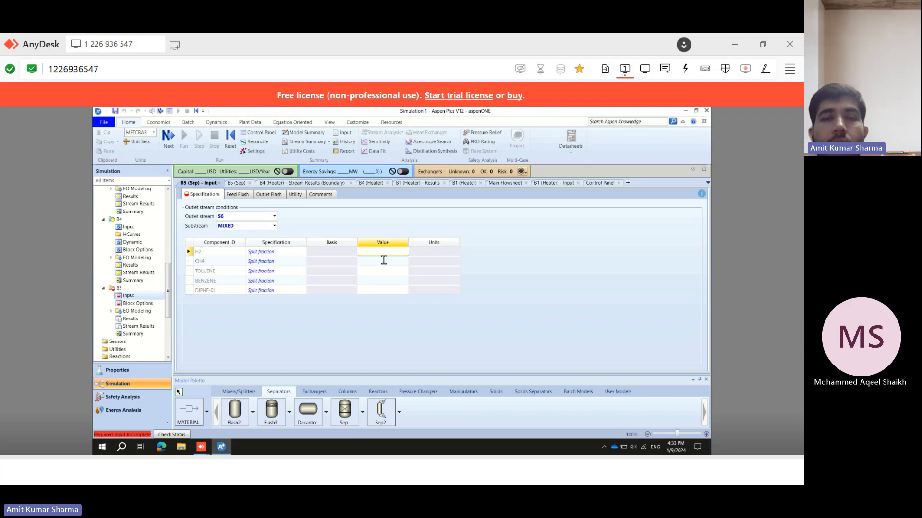
{"action": "type", "text": "1"}
{"action": "left_click", "coordinate": [381, 263]}
{"action": "type", "text": "1"}
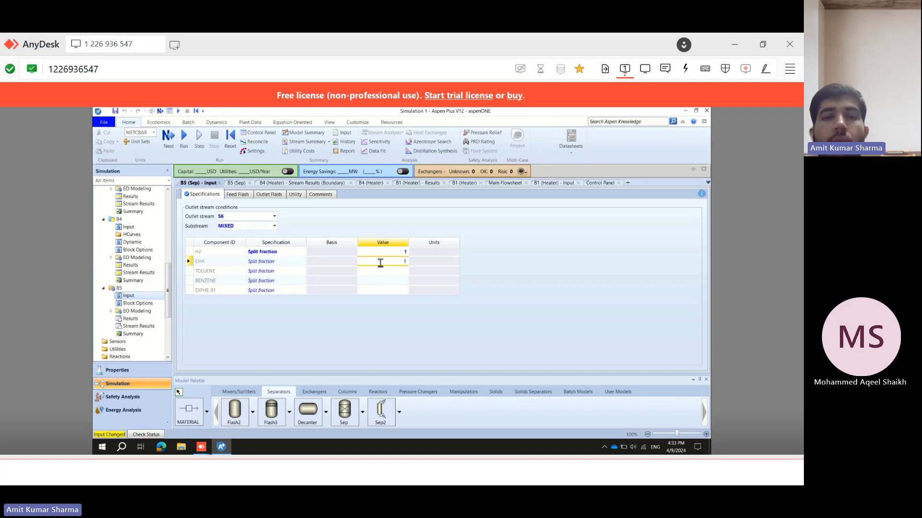
{"action": "key", "text": "Return"}
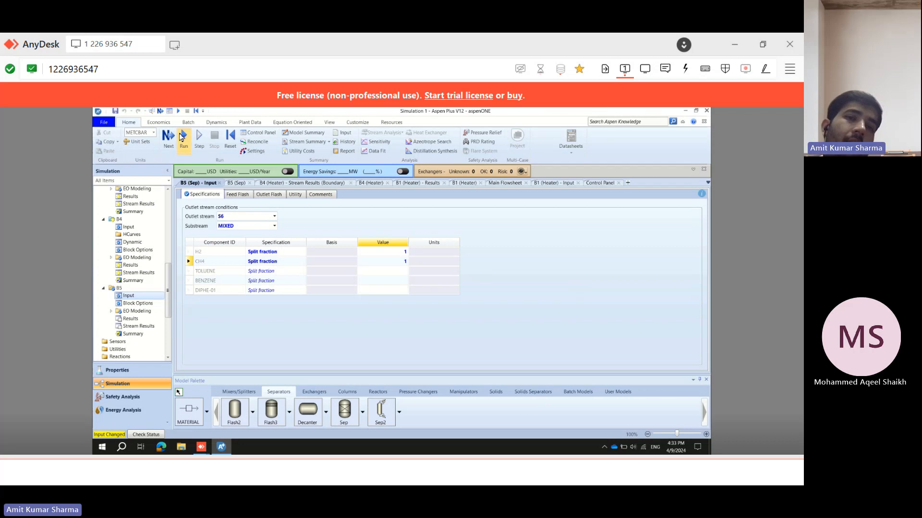
Run the simulation and accept the run completion dialog.
{"action": "left_click", "coordinate": [181, 138]}
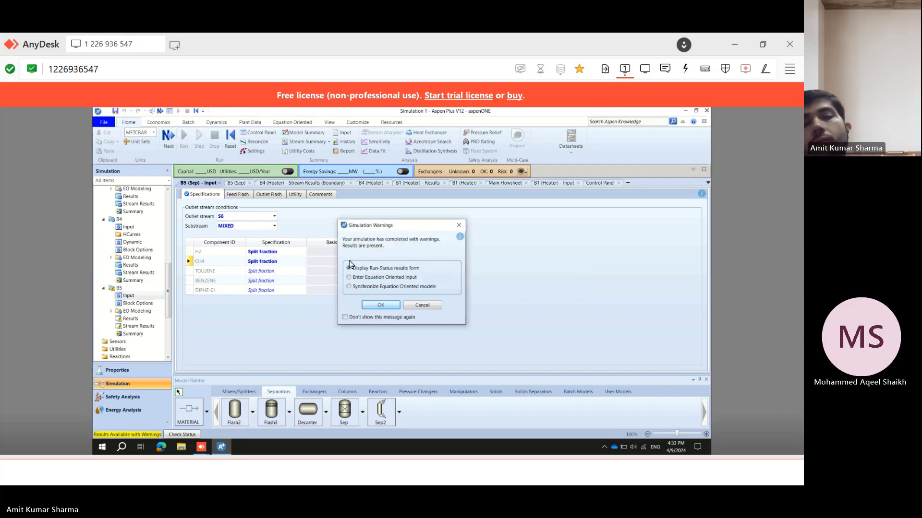
{"action": "left_click", "coordinate": [381, 306]}
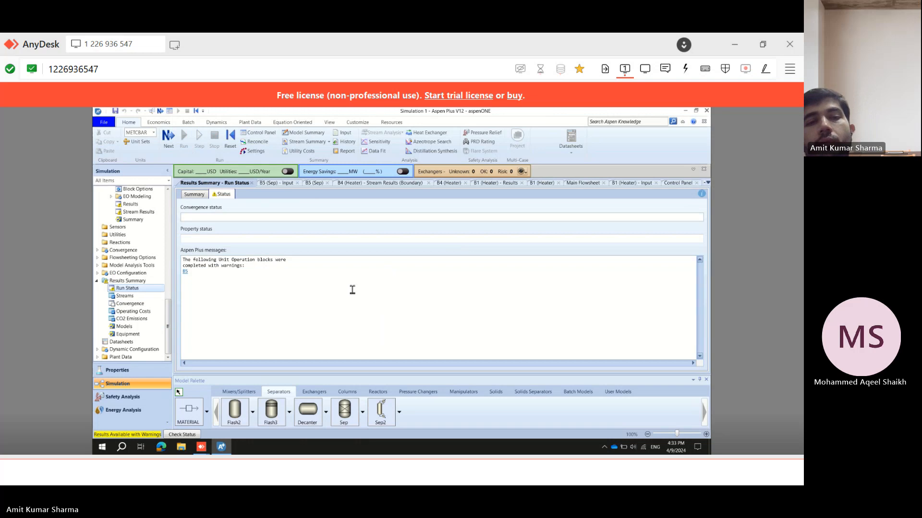
Open the separator's results summary of split fractions, then return to the main flowsheet.
{"action": "left_click", "coordinate": [186, 273]}
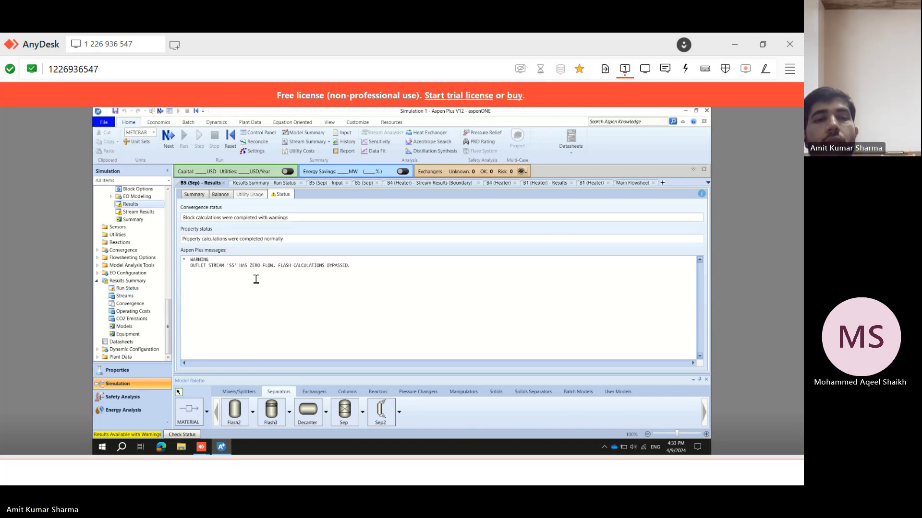
{"action": "left_click", "coordinate": [195, 196]}
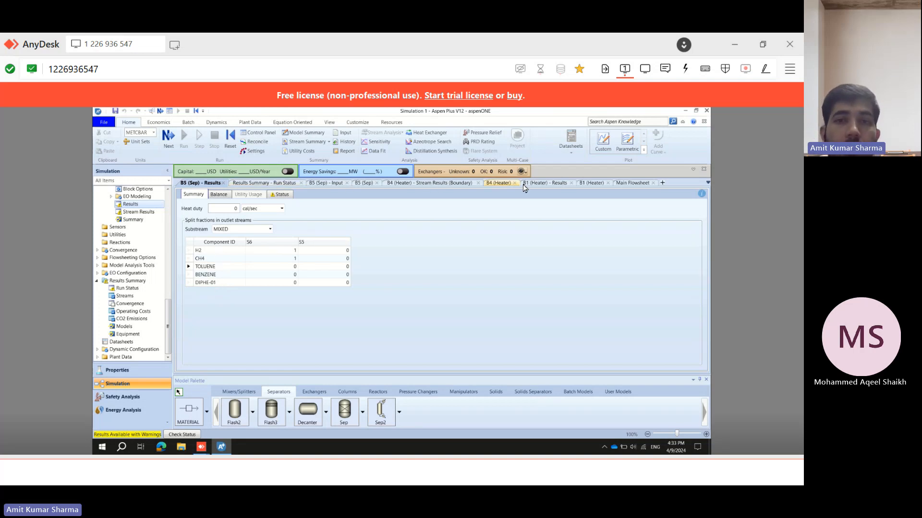
{"action": "left_click", "coordinate": [637, 184]}
{"action": "left_click_drag", "start_coordinate": [370, 367], "coordinate": [210, 355]}
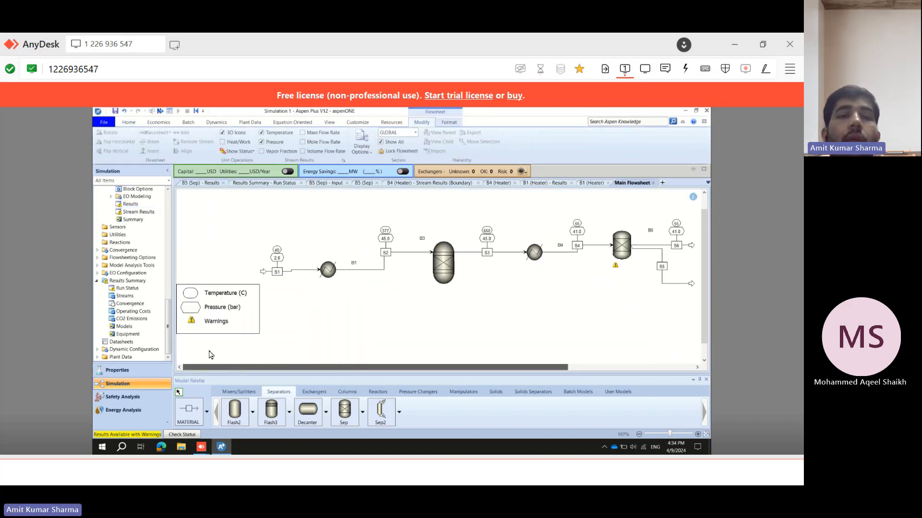
Open the feed stream S1 specifications and check them against the feed conditions given in the problem statement.
{"action": "left_click", "coordinate": [292, 270]}
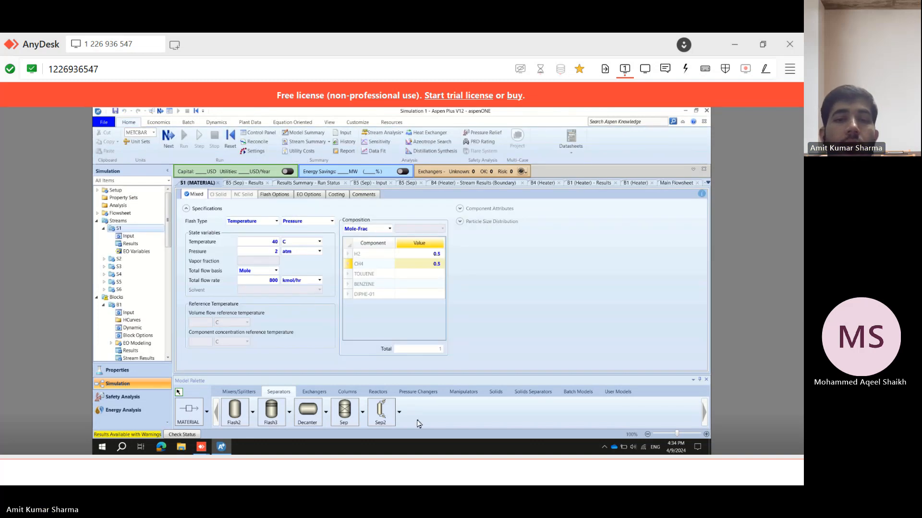
{"action": "left_click", "coordinate": [416, 468]}
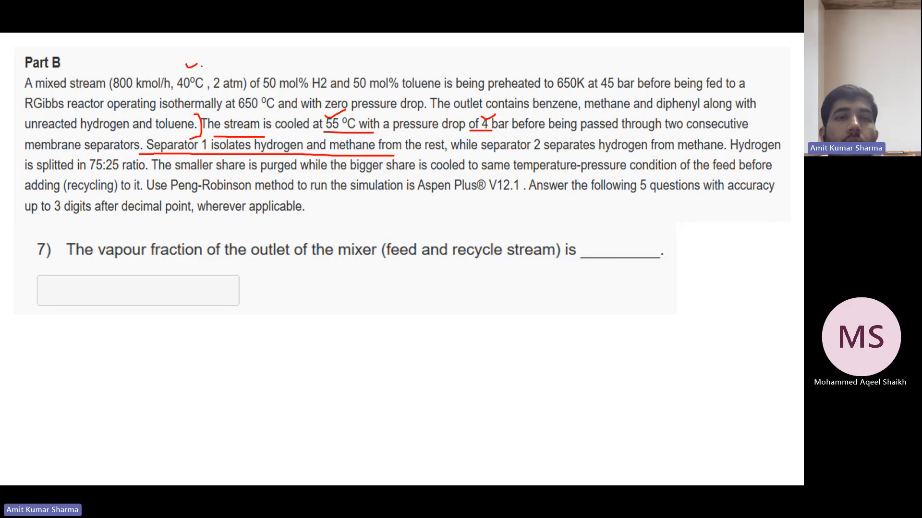
{"action": "left_click_drag", "start_coordinate": [233, 72], "coordinate": [253, 63]}
{"action": "left_click_drag", "start_coordinate": [118, 72], "coordinate": [146, 66]}
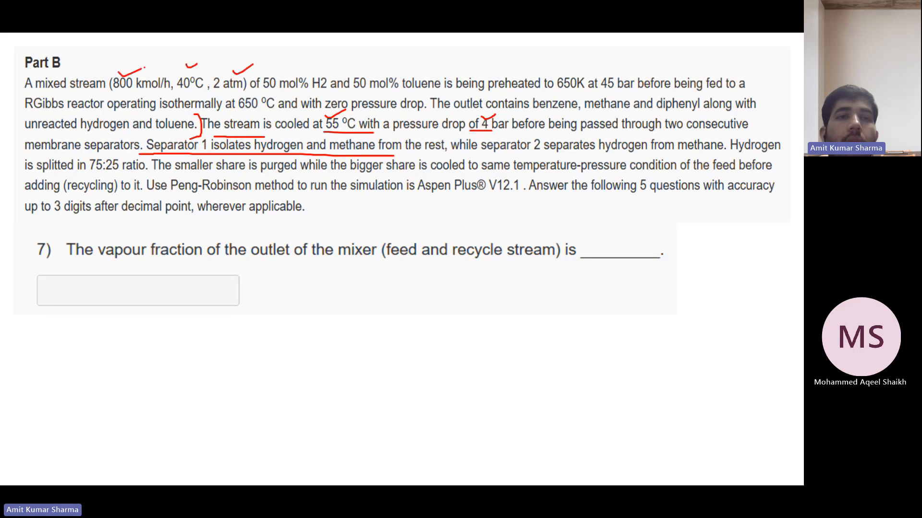
{"action": "mouse_move", "coordinate": [434, 468]}
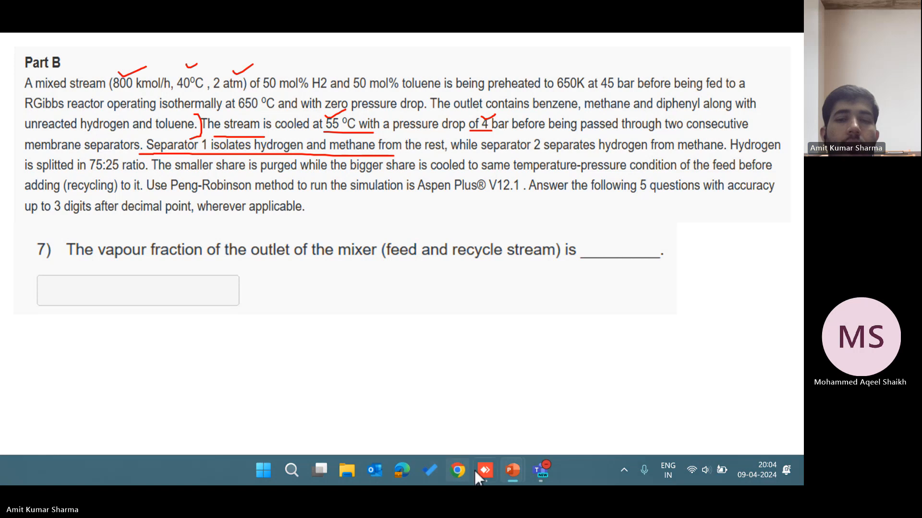
{"action": "left_click", "coordinate": [489, 471]}
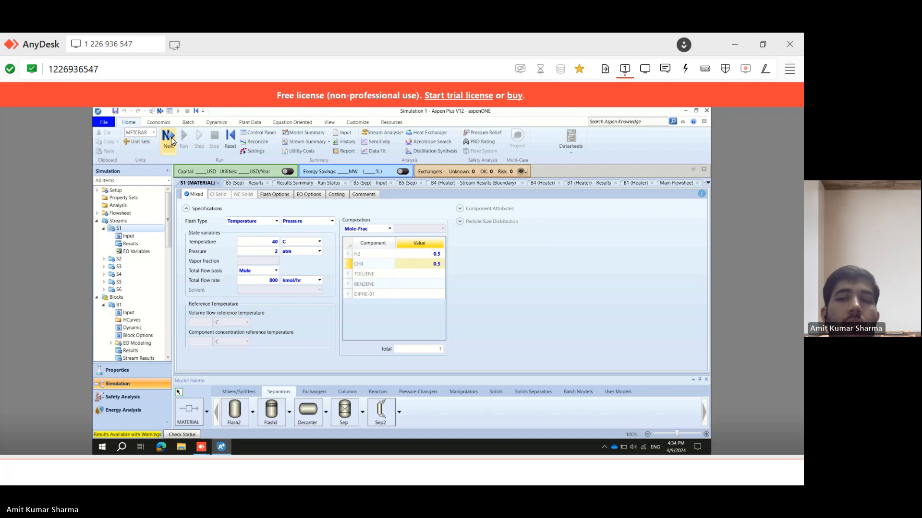
Run the simulation, accept the completion dialog, then open and close the run status tab.
{"action": "left_click", "coordinate": [169, 138]}
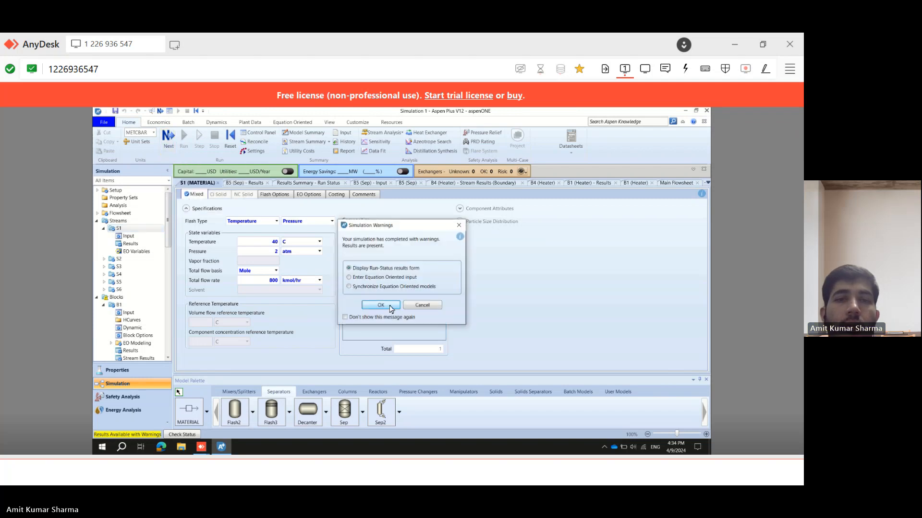
{"action": "left_click", "coordinate": [381, 306]}
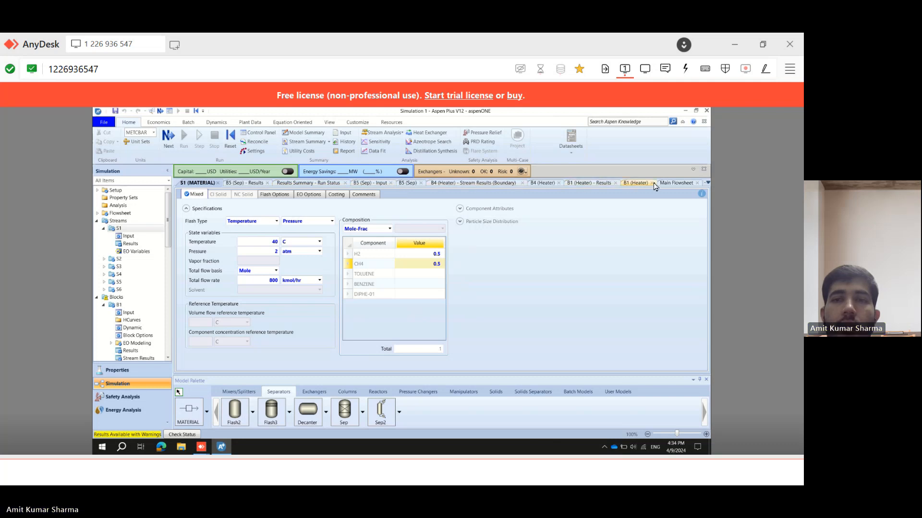
{"action": "left_click", "coordinate": [671, 183]}
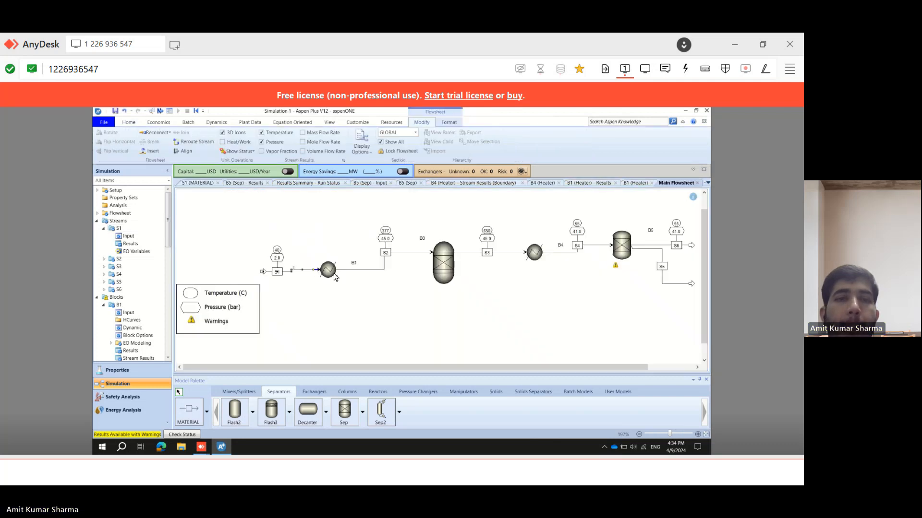
{"action": "left_click", "coordinate": [267, 183]}
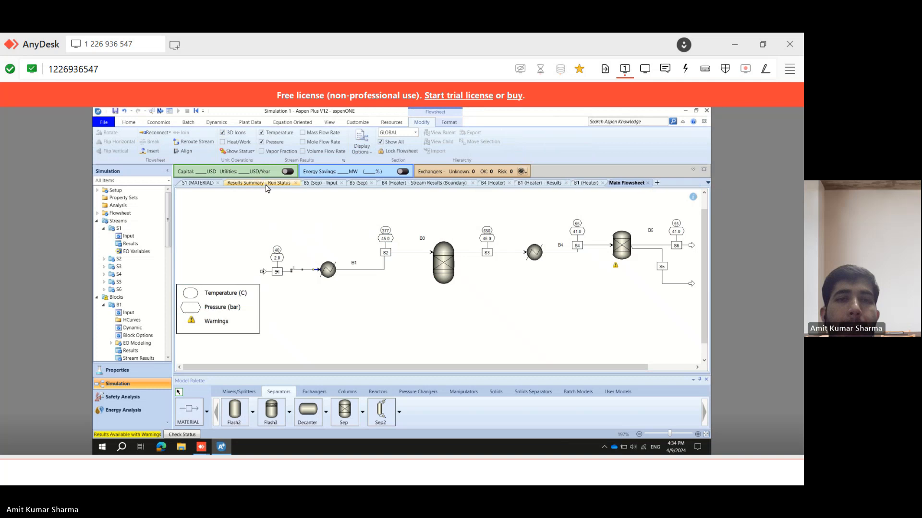
{"action": "left_click", "coordinate": [267, 185]}
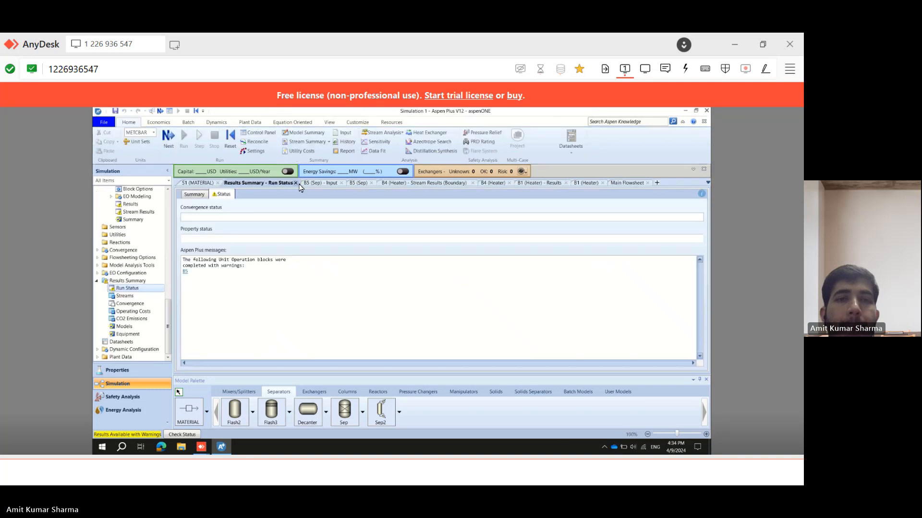
{"action": "left_click", "coordinate": [296, 183]}
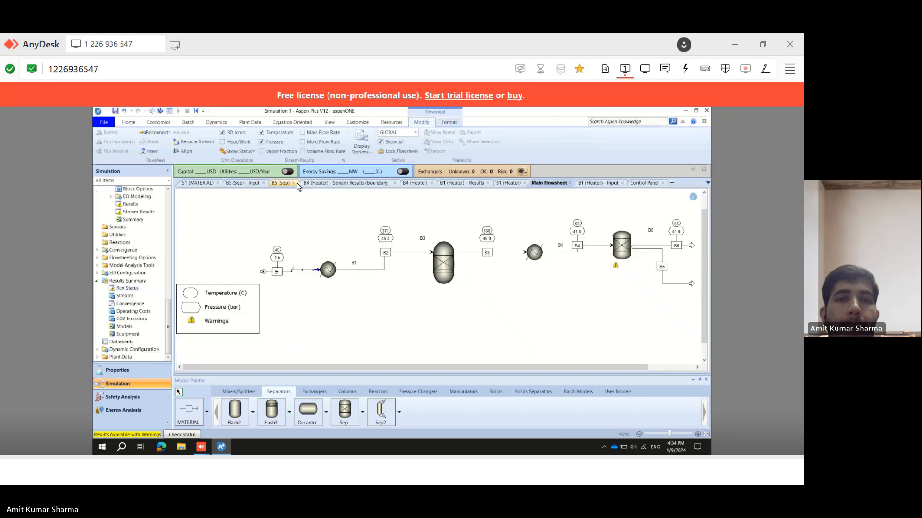
Open the preheater's specifications and compare them with the preheating temperature and pressure in the problem statement.
{"action": "double_click", "coordinate": [329, 274]}
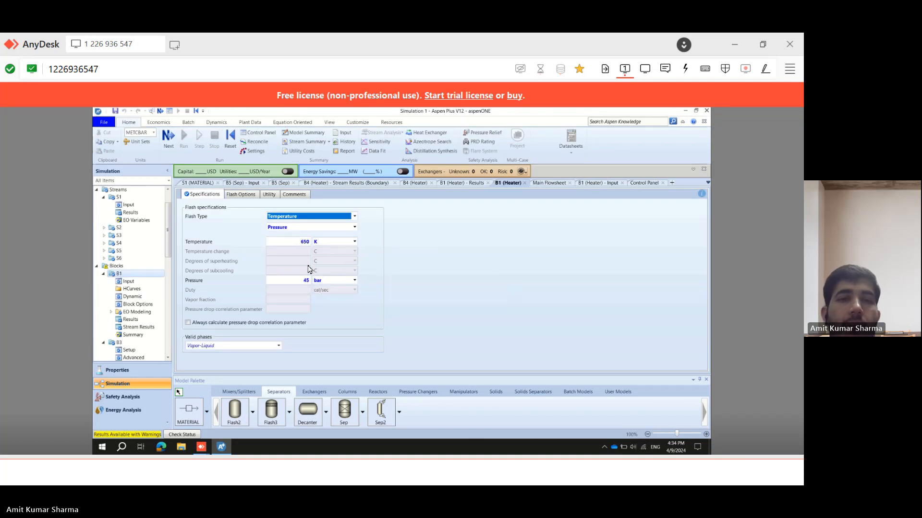
{"action": "left_click", "coordinate": [345, 470]}
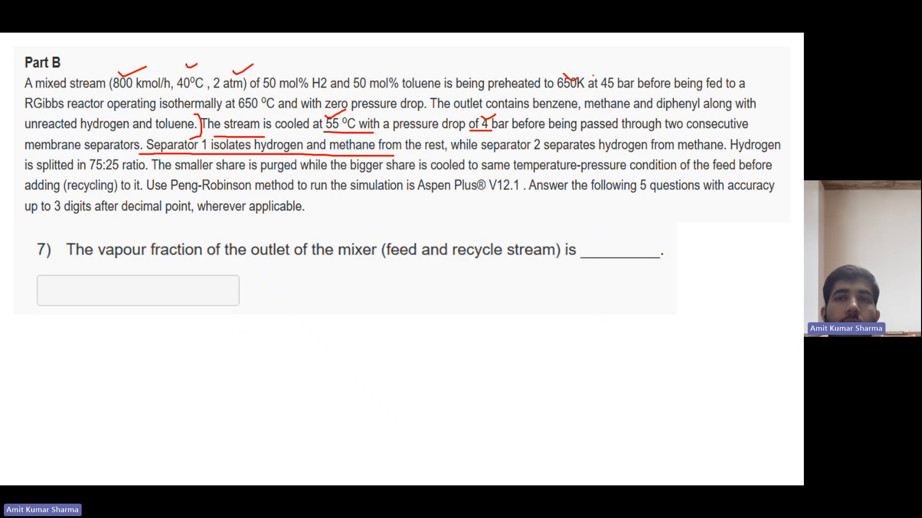
{"action": "left_click_drag", "start_coordinate": [603, 74], "coordinate": [606, 72]}
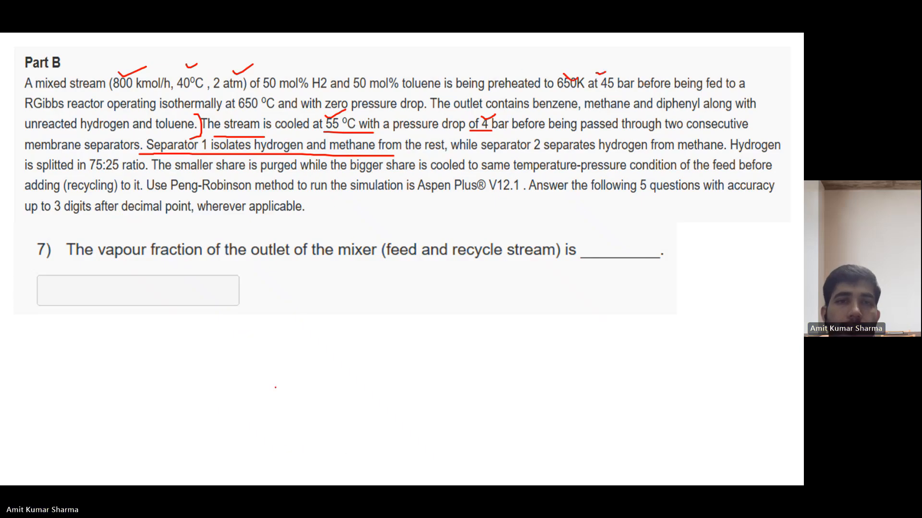
{"action": "mouse_move", "coordinate": [352, 484]}
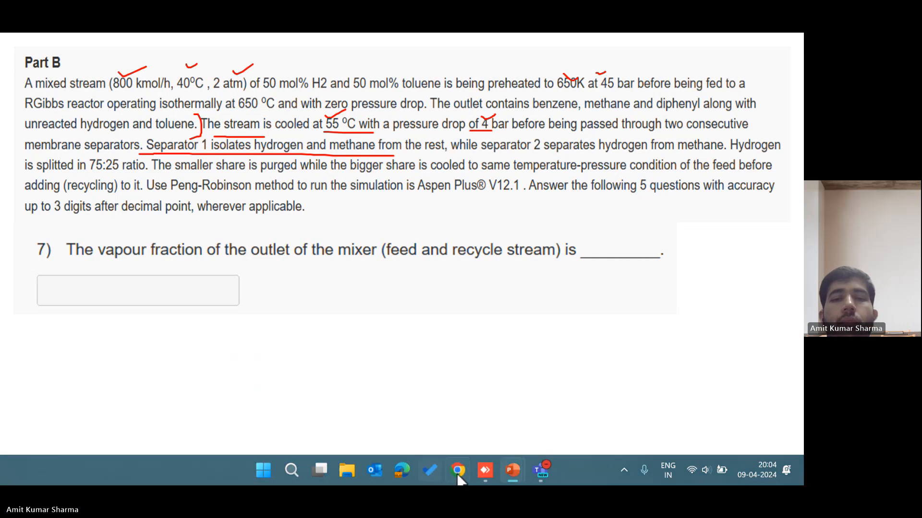
{"action": "left_click", "coordinate": [485, 473]}
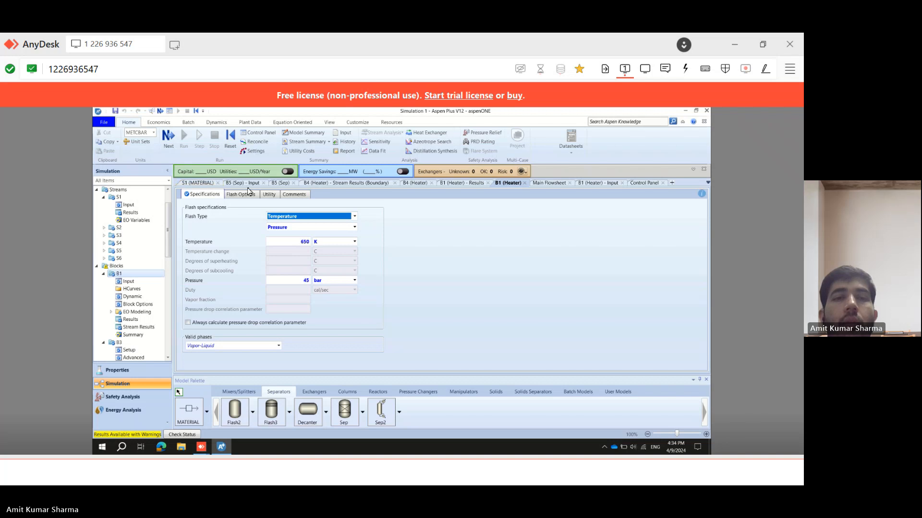
Return to the flowsheet, open the separator's split-fraction specifications, and compare them with the separator description in the problem.
{"action": "left_click", "coordinate": [553, 185]}
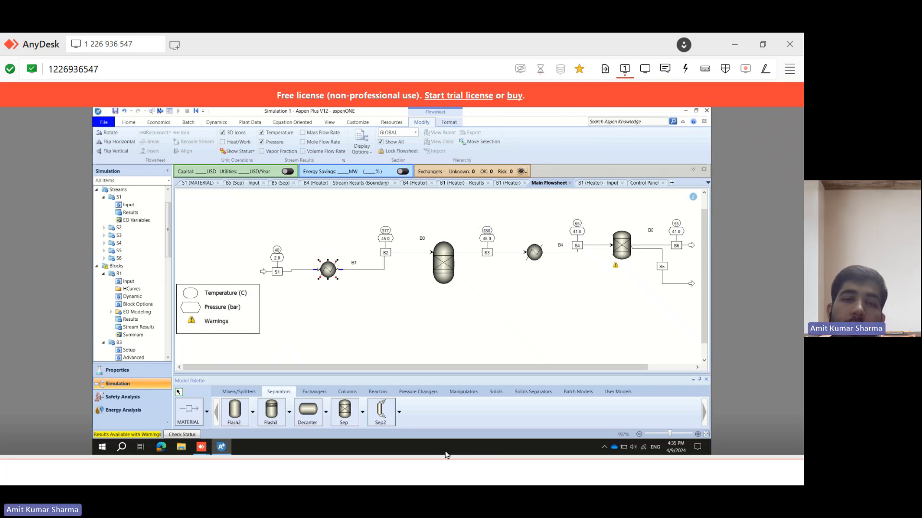
{"action": "left_click", "coordinate": [508, 363]}
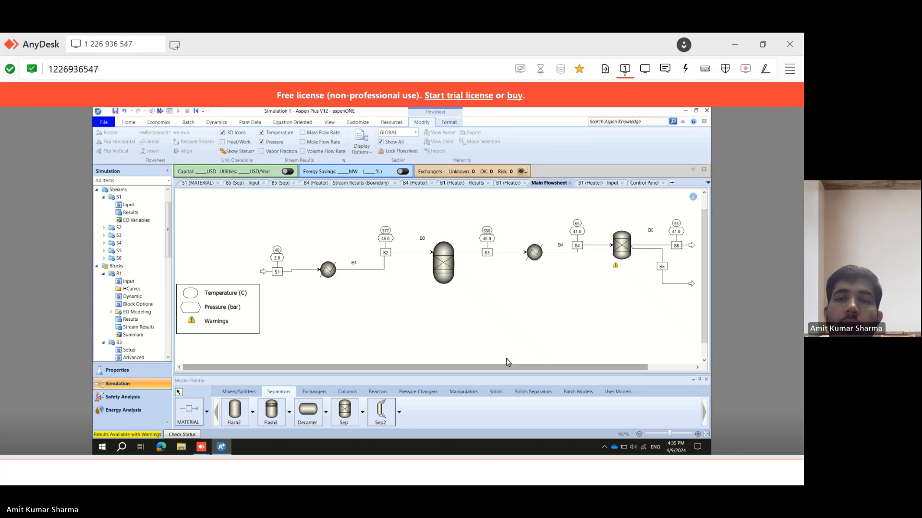
{"action": "scroll", "coordinate": [508, 362], "scroll_direction": "right", "scroll_amount": 2}
{"action": "double_click", "coordinate": [569, 245]}
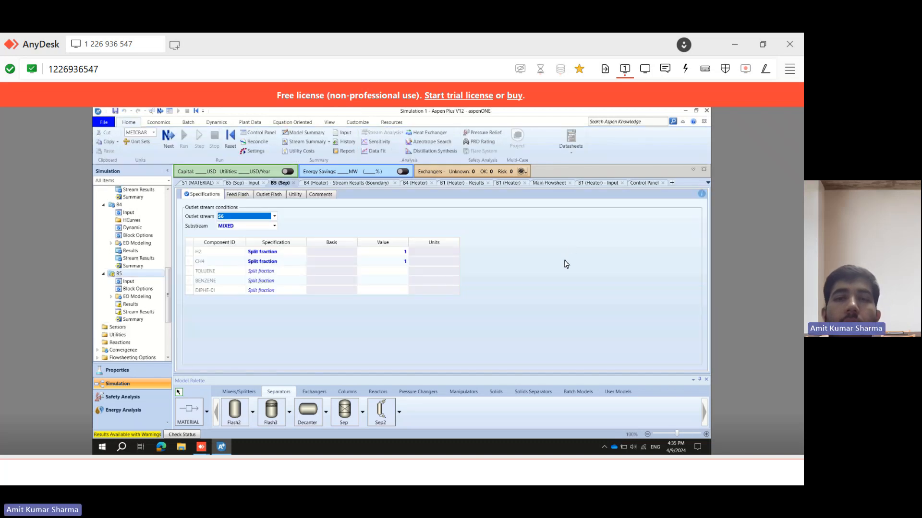
{"action": "left_click", "coordinate": [398, 266]}
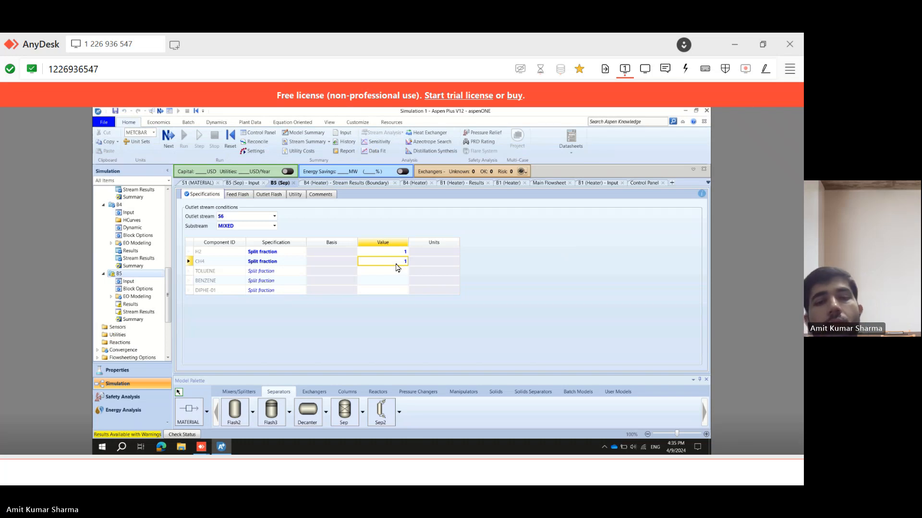
{"action": "left_click", "coordinate": [583, 471]}
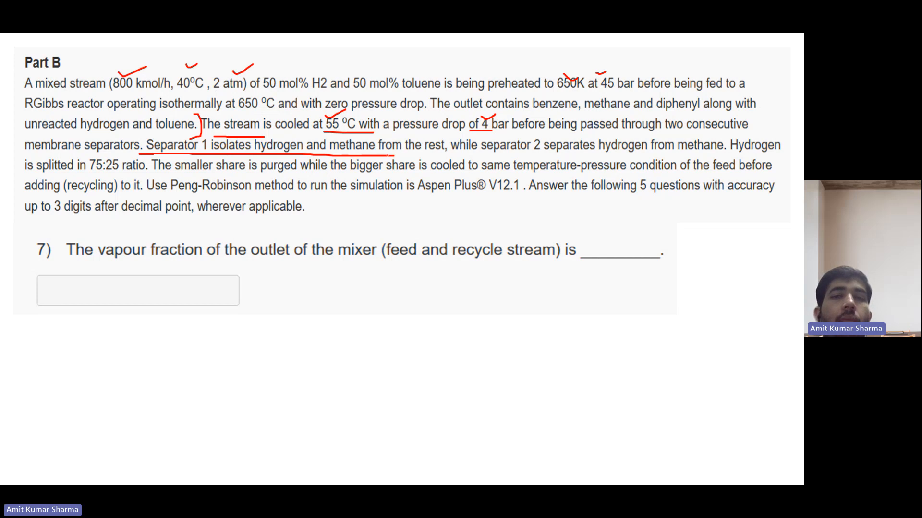
{"action": "left_click_drag", "start_coordinate": [420, 155], "coordinate": [449, 154]}
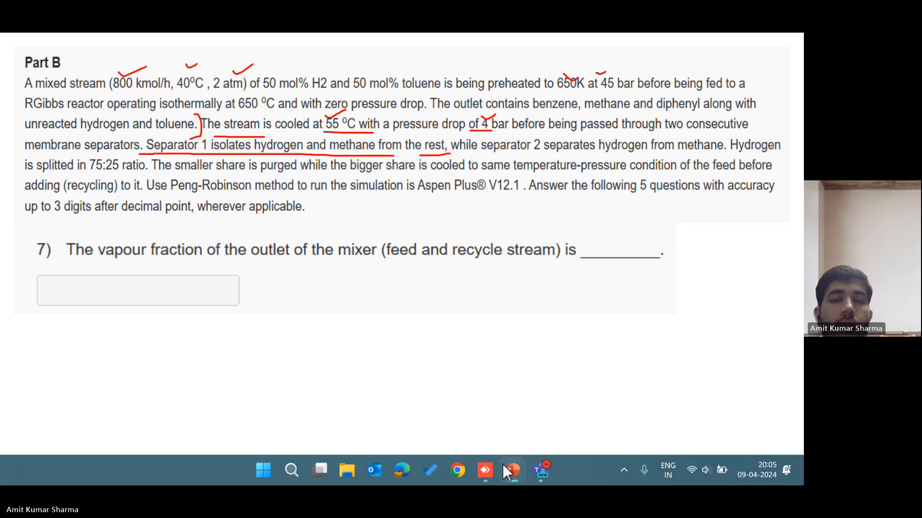
{"action": "left_click", "coordinate": [487, 467]}
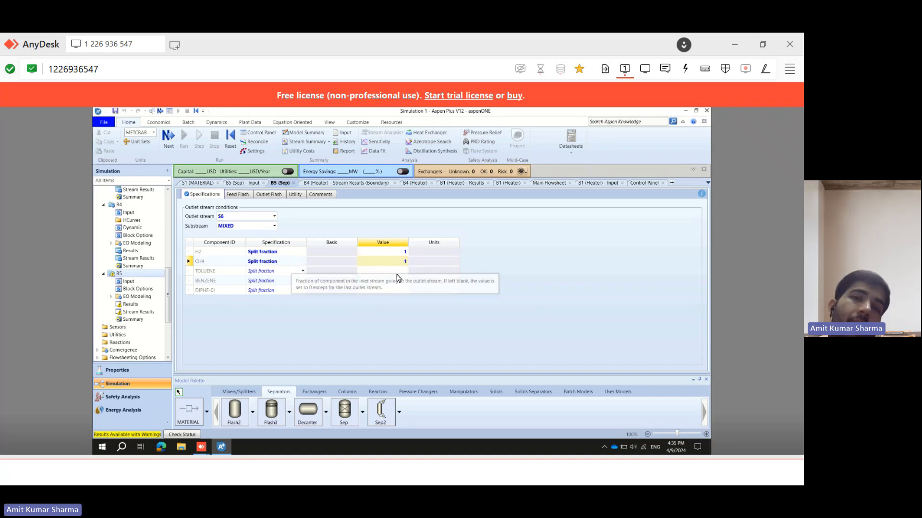
Rerun the simulation, accept the dialog, open the separator's status warnings, then return to the main flowsheet.
{"action": "left_click", "coordinate": [167, 143]}
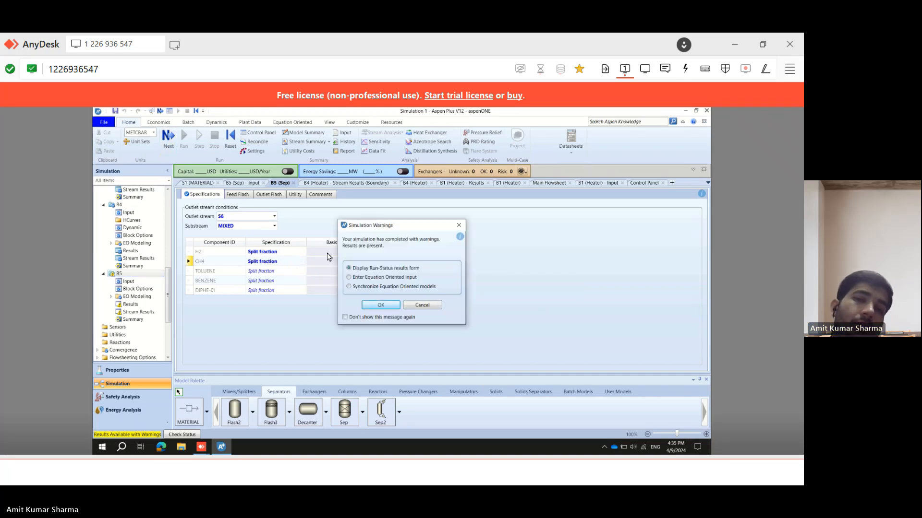
{"action": "left_click", "coordinate": [382, 308]}
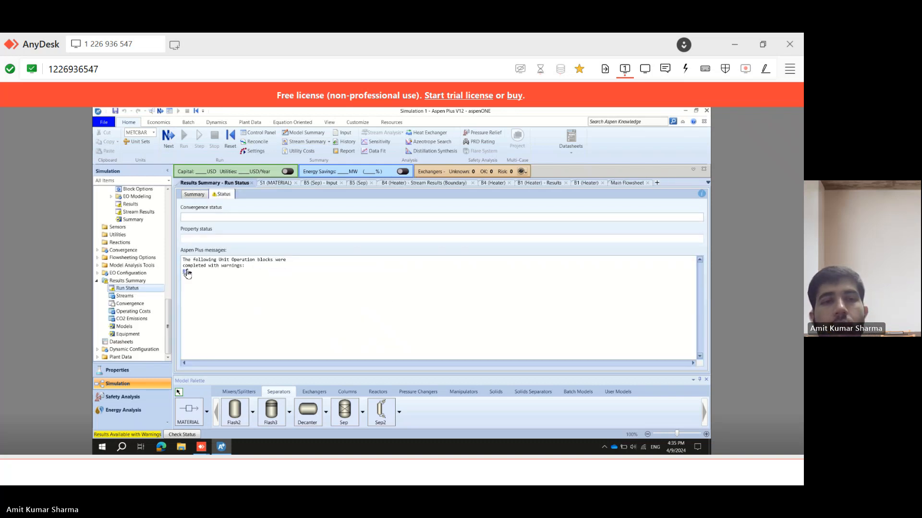
{"action": "left_click", "coordinate": [199, 281]}
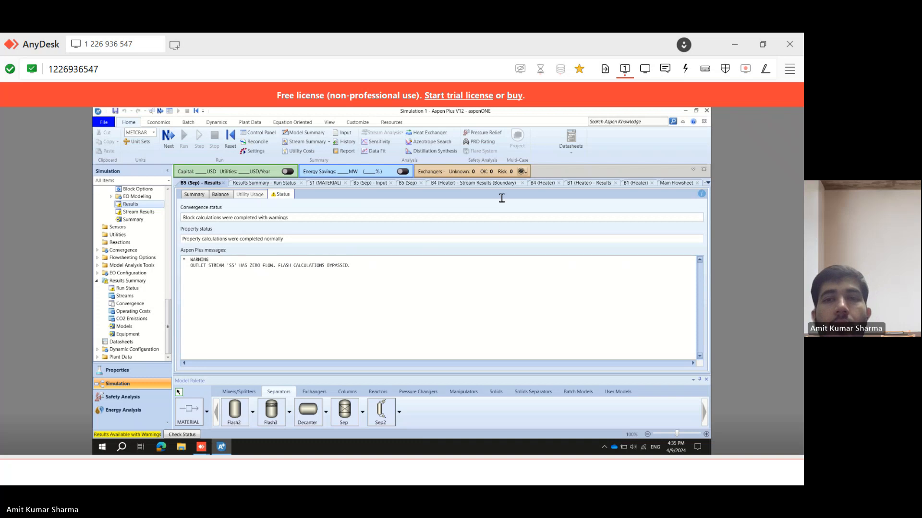
{"action": "left_click", "coordinate": [677, 183]}
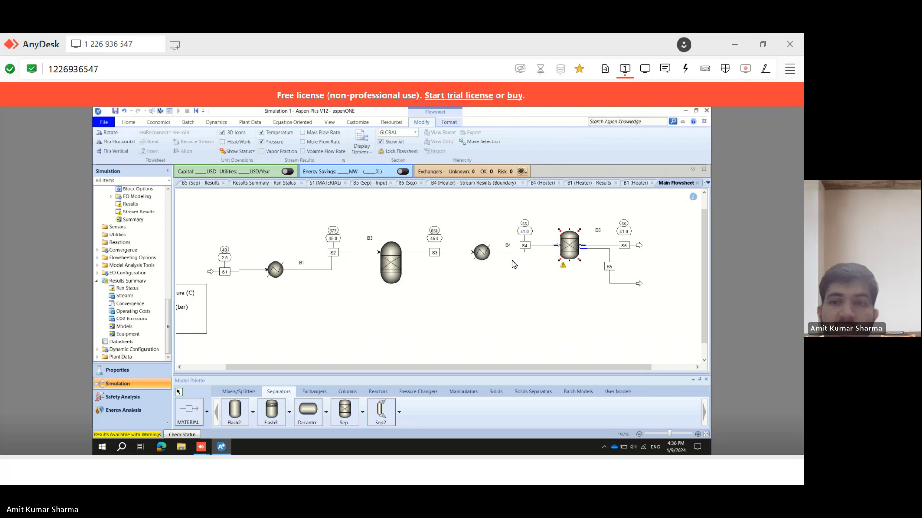
Open the saved simulation file 09042024 from the OneDrive folder without closing the current run, and show its main flowsheet.
{"action": "left_click", "coordinate": [128, 122]}
{"action": "left_click", "coordinate": [104, 123]}
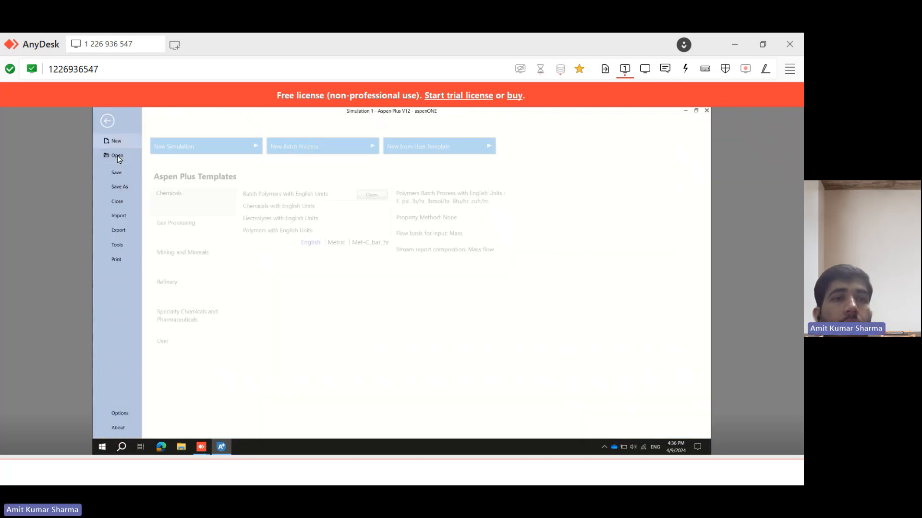
{"action": "left_click", "coordinate": [117, 156]}
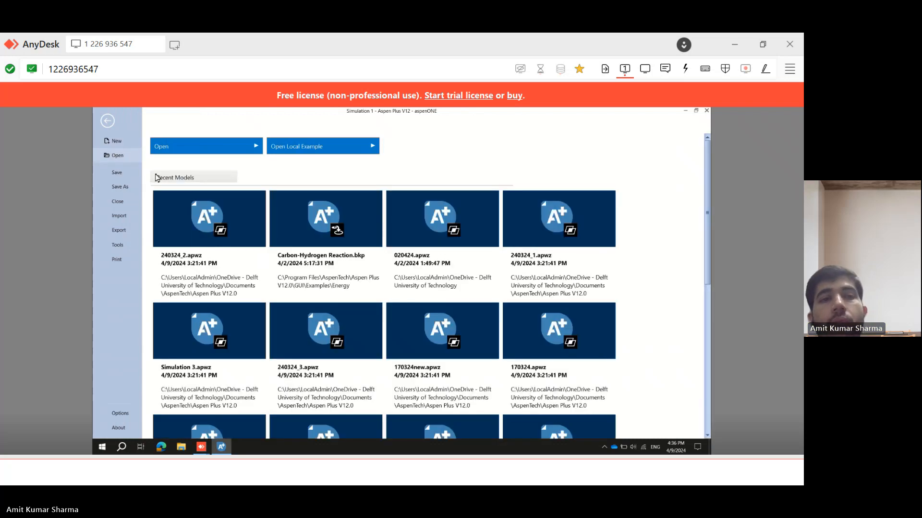
{"action": "left_click", "coordinate": [219, 146]}
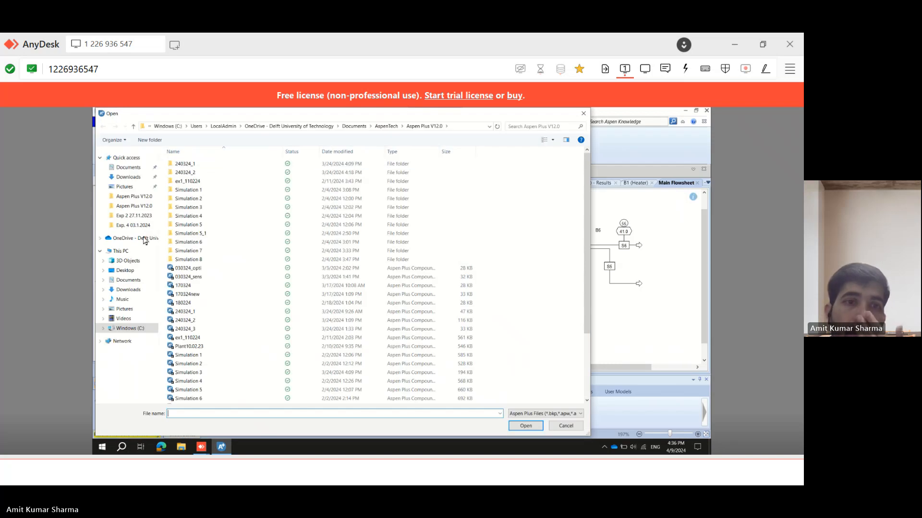
{"action": "left_click", "coordinate": [144, 240]}
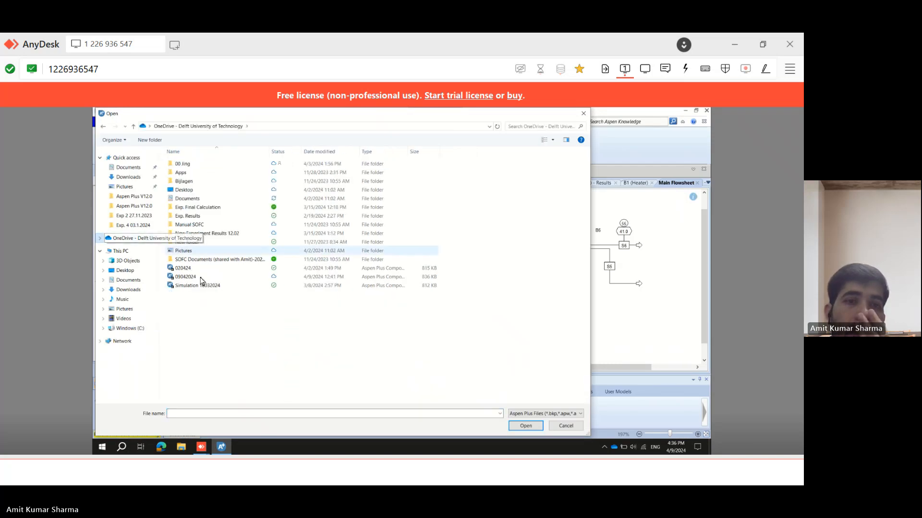
{"action": "left_click", "coordinate": [192, 281]}
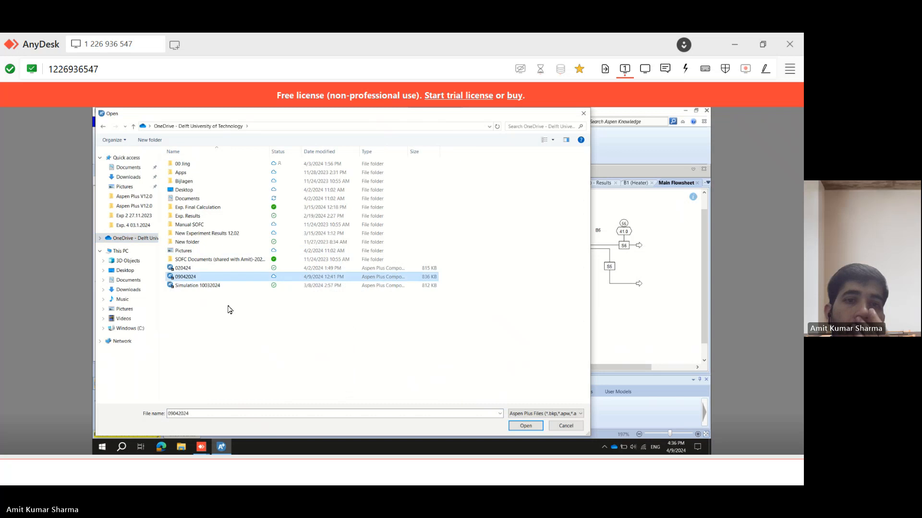
{"action": "left_click", "coordinate": [526, 427]}
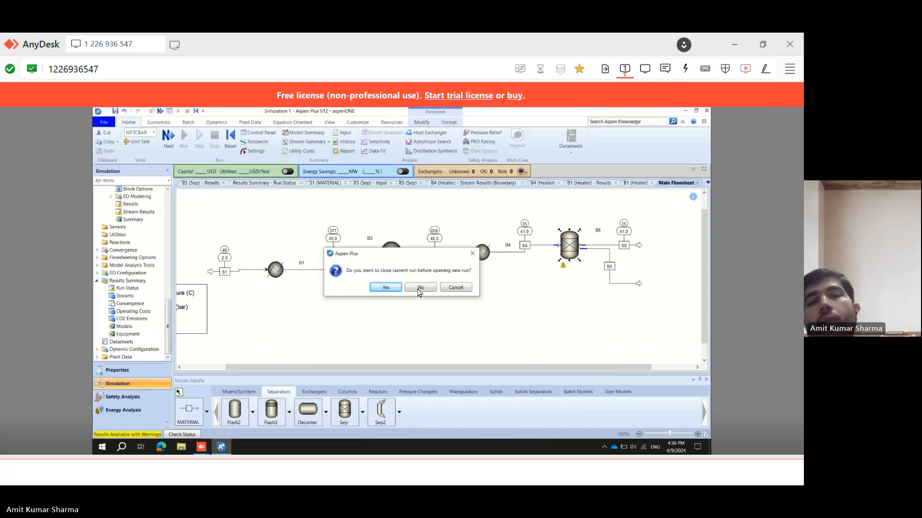
{"action": "left_click", "coordinate": [421, 287]}
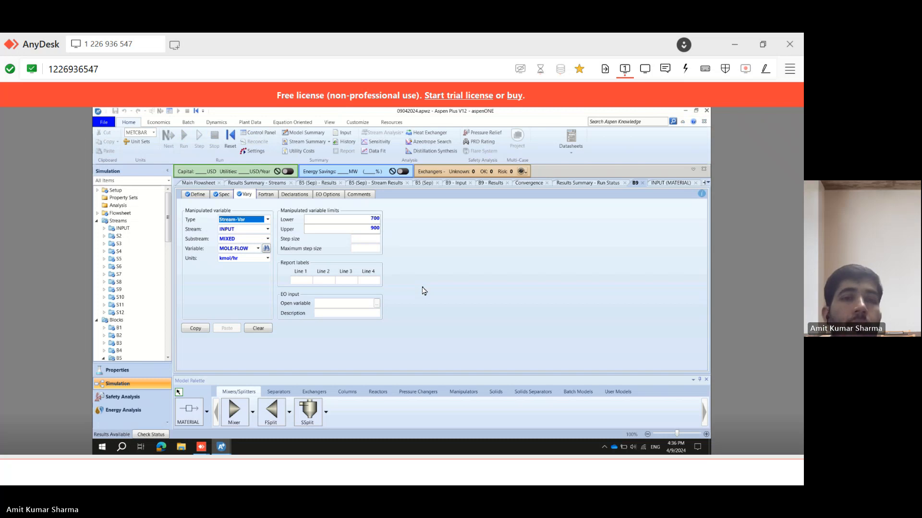
{"action": "left_click", "coordinate": [197, 183]}
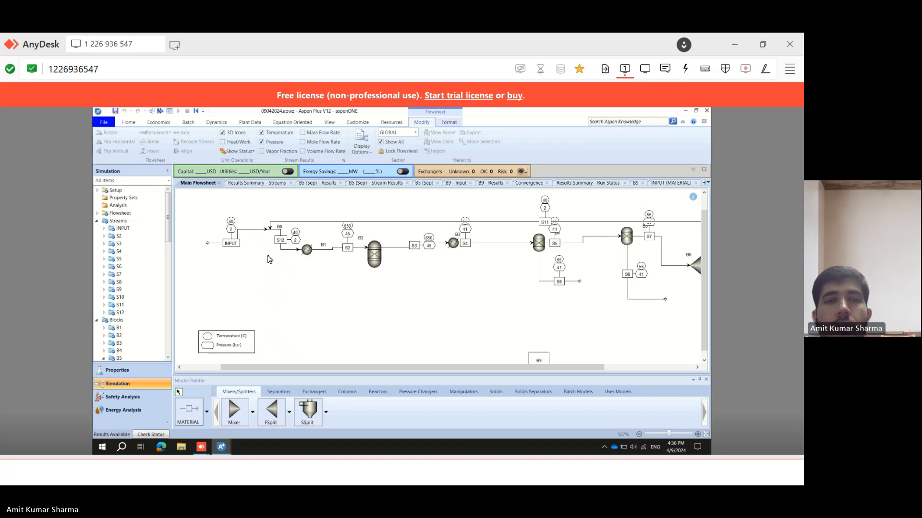
Switch between the current simulation and the saved solution file windows to compare their main flowsheets.
{"action": "left_click_drag", "start_coordinate": [376, 364], "coordinate": [319, 269]}
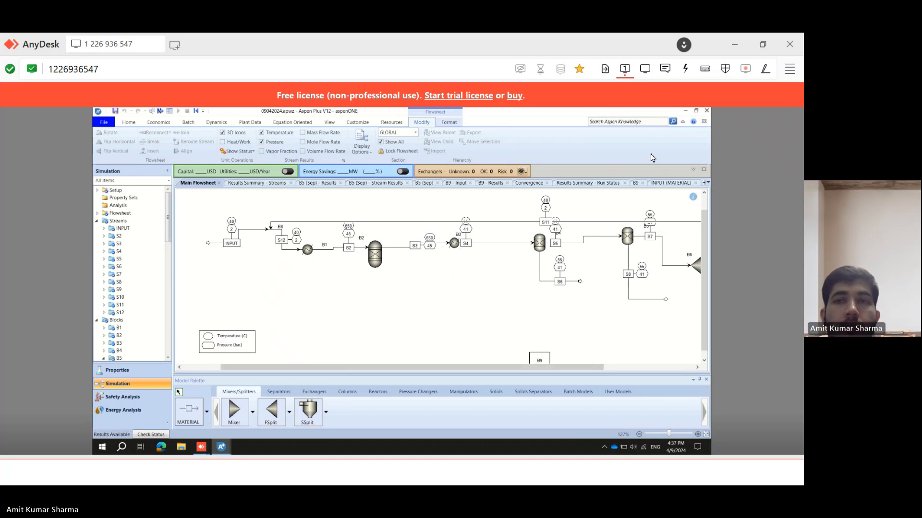
{"action": "left_click", "coordinate": [696, 112]}
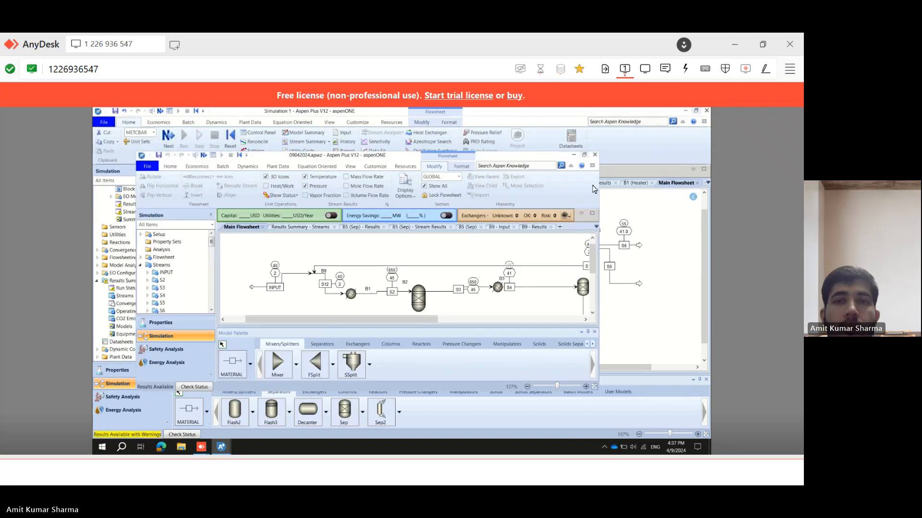
{"action": "left_click", "coordinate": [642, 201]}
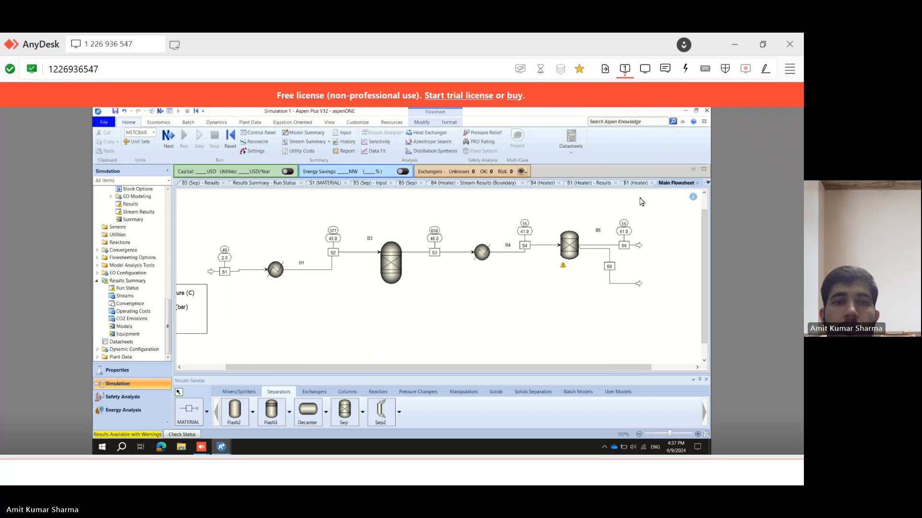
{"action": "left_click", "coordinate": [221, 448]}
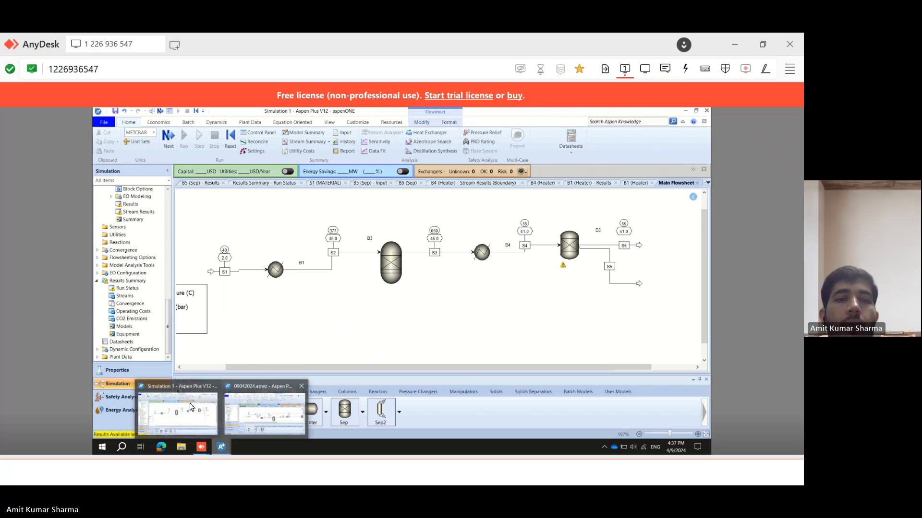
{"action": "mouse_move", "coordinate": [258, 420]}
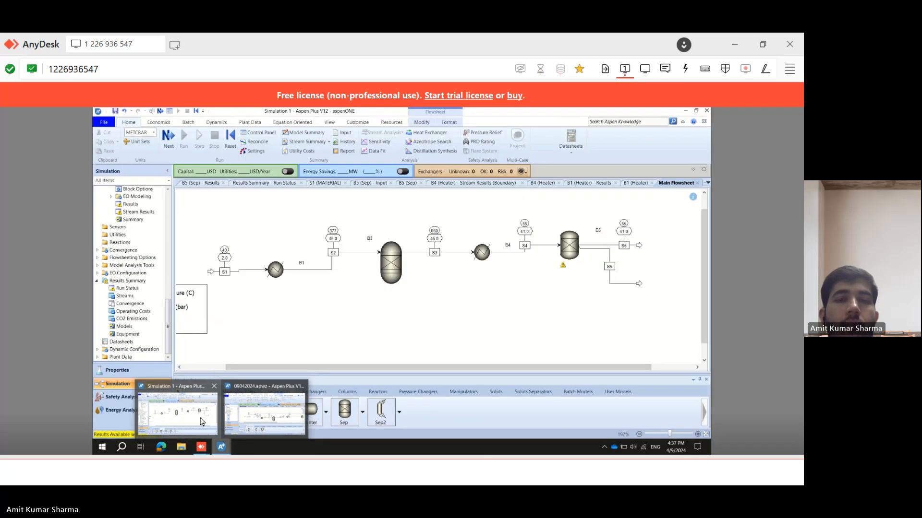
{"action": "left_click", "coordinate": [202, 422]}
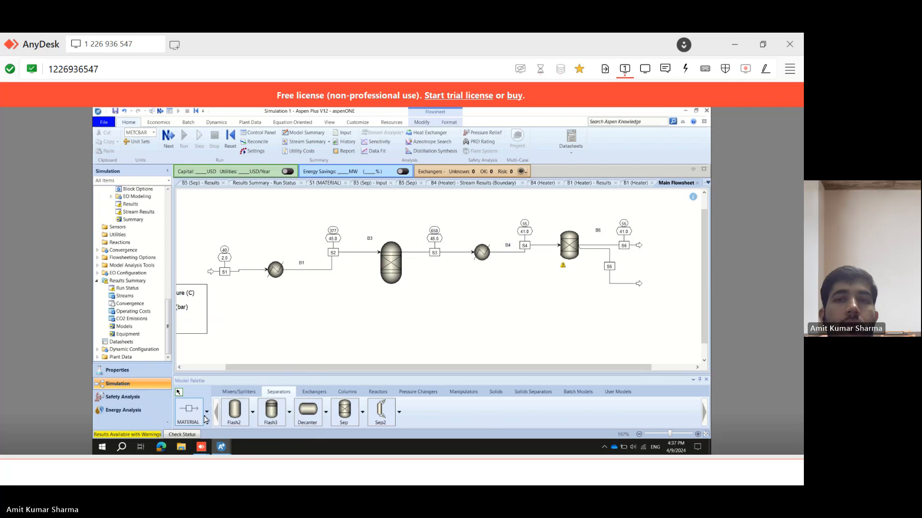
{"action": "left_click", "coordinate": [684, 111]}
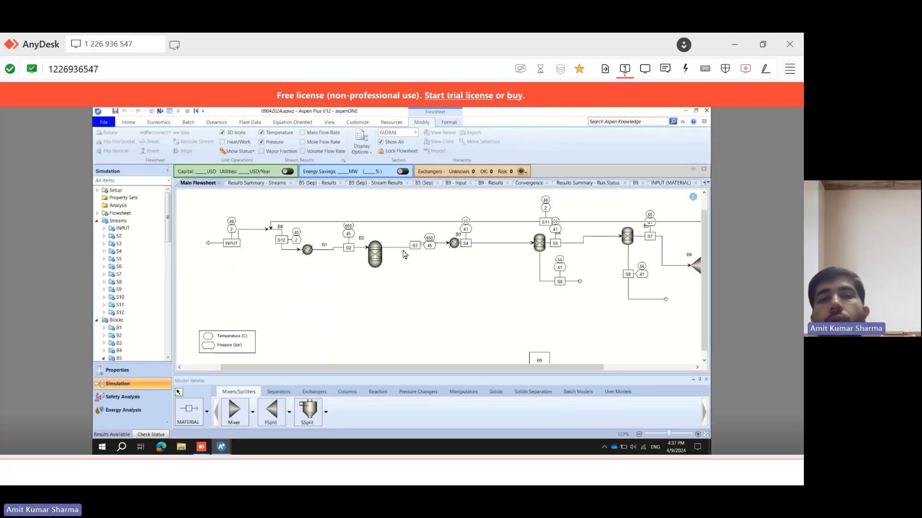
Open the RGibbs reactor's specifications in both the current simulation and the saved solution file and compare them.
{"action": "left_click", "coordinate": [376, 248]}
{"action": "double_click", "coordinate": [376, 249]}
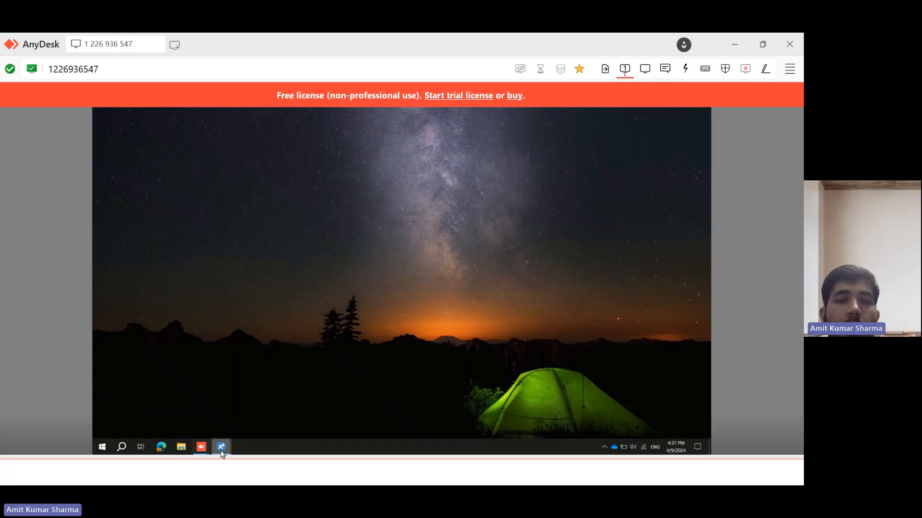
{"action": "mouse_move", "coordinate": [222, 447]}
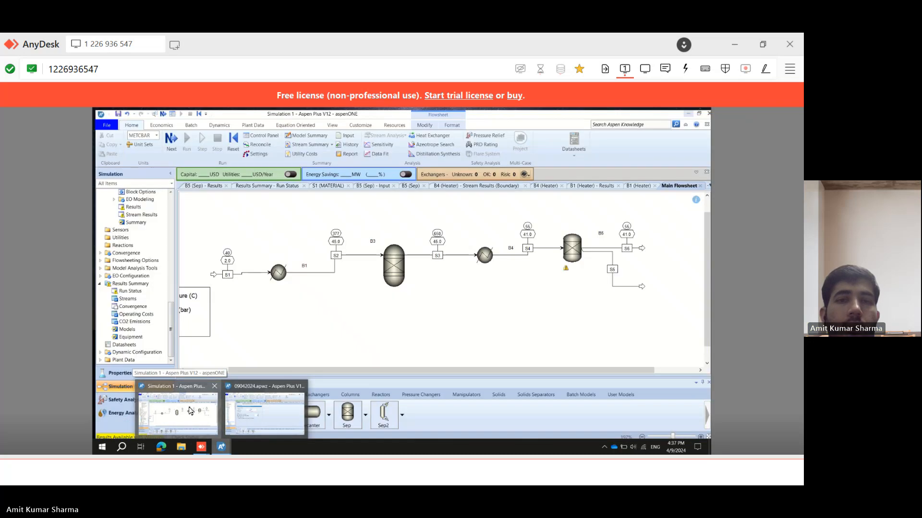
{"action": "left_click", "coordinate": [191, 411]}
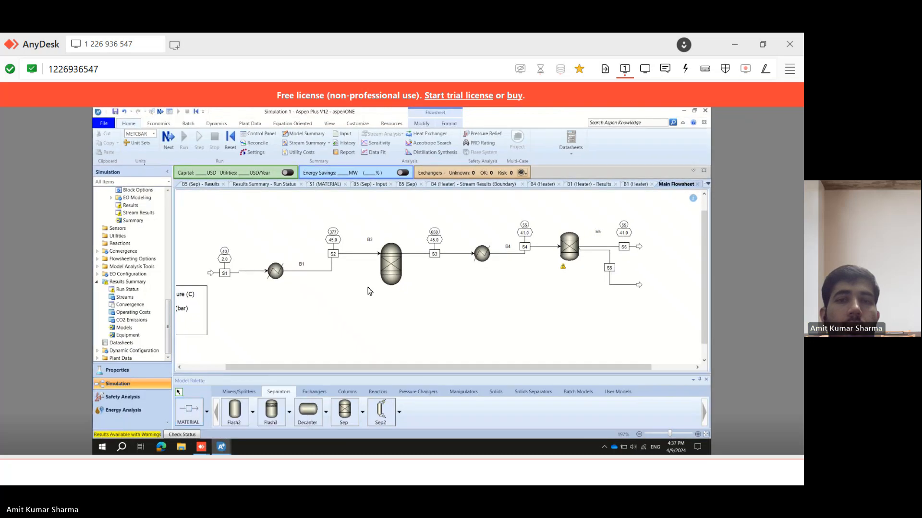
{"action": "double_click", "coordinate": [390, 272]}
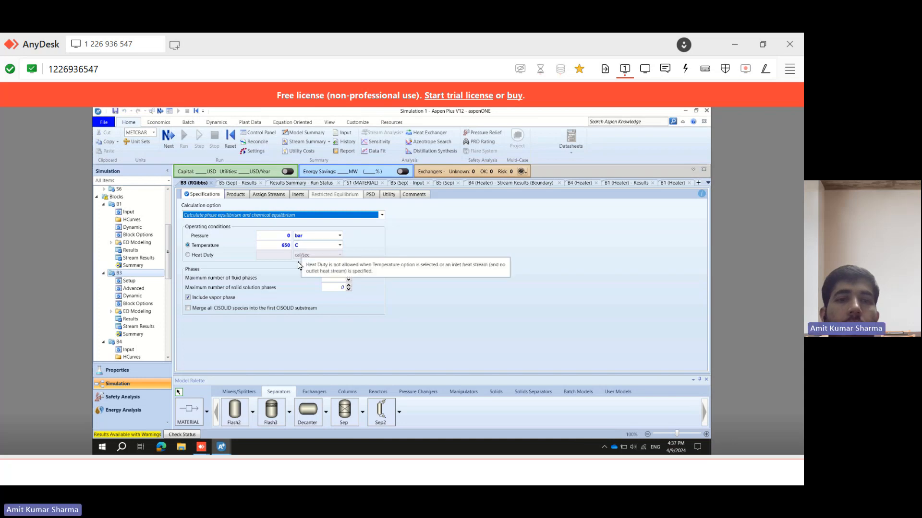
{"action": "left_click", "coordinate": [686, 112]}
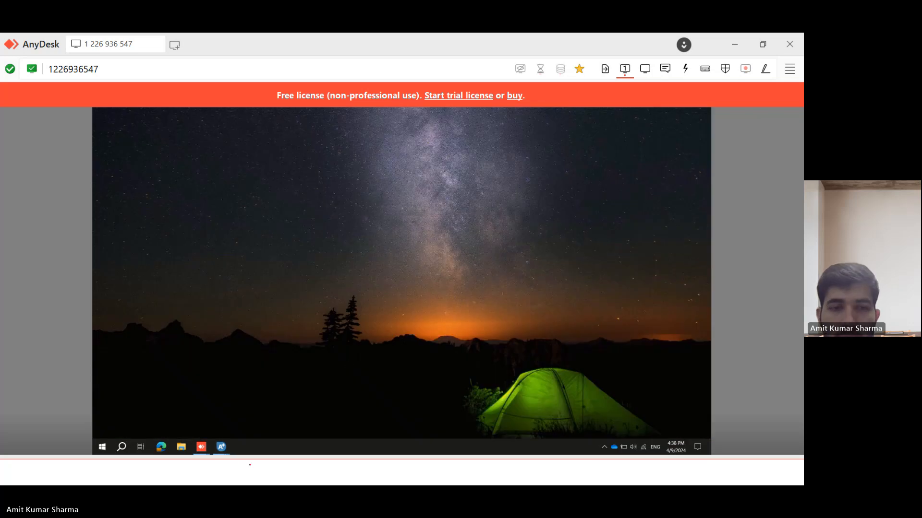
{"action": "mouse_move", "coordinate": [226, 449]}
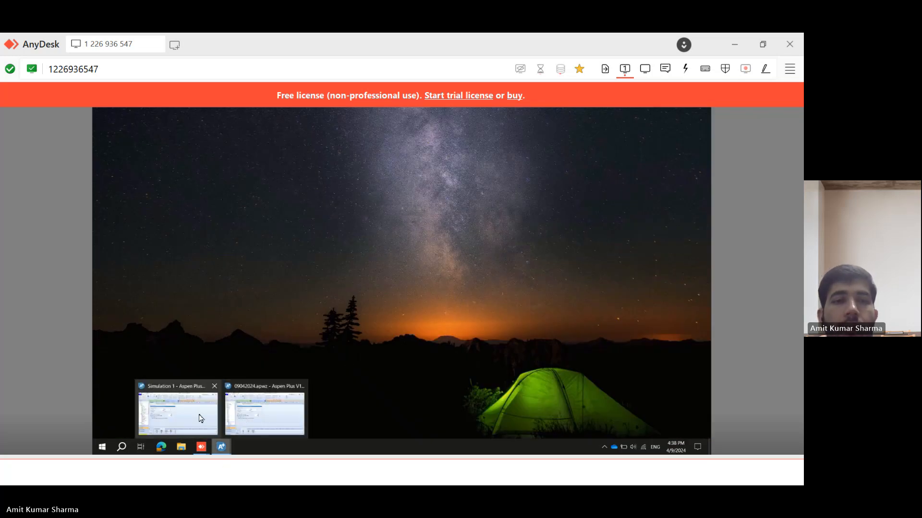
{"action": "left_click", "coordinate": [269, 410]}
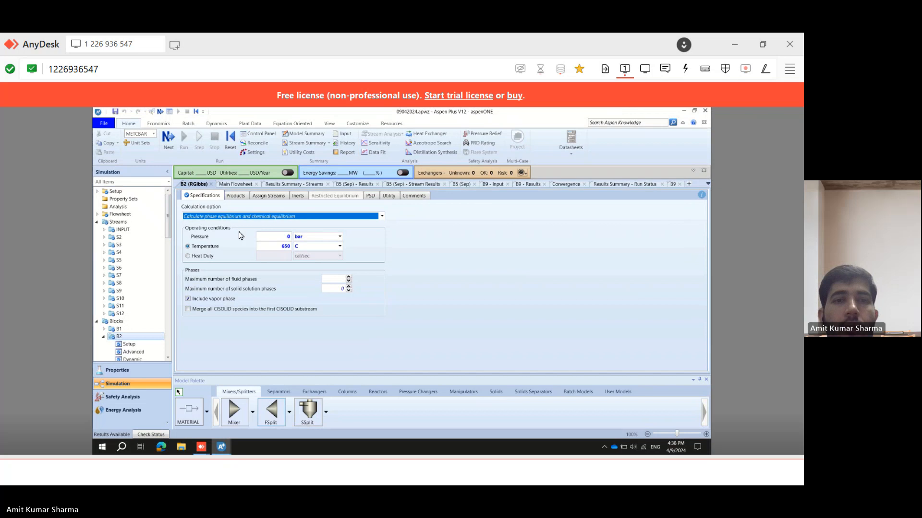
Open the saved solution's reactor stream results and examine the inlet and outlet mole flows and mole fractions.
{"action": "left_click", "coordinate": [236, 185]}
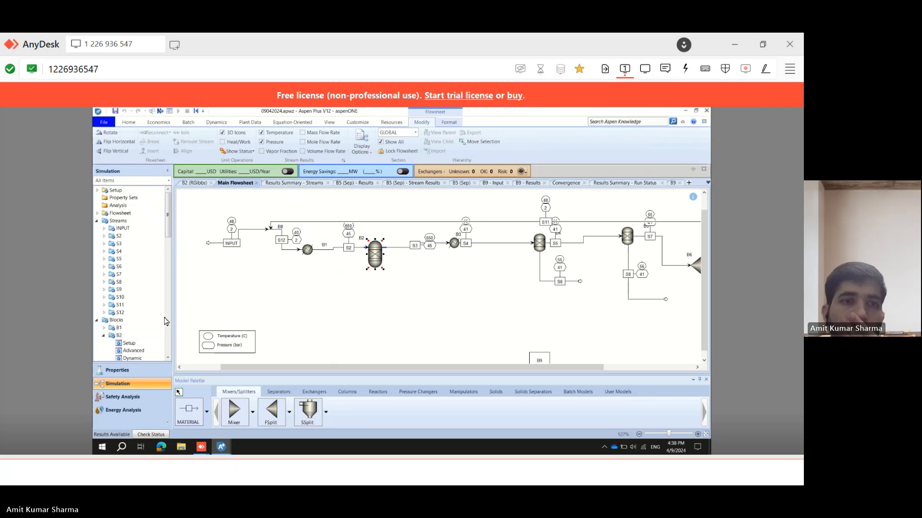
{"action": "scroll", "coordinate": [169, 277], "scroll_direction": "down", "scroll_amount": 2}
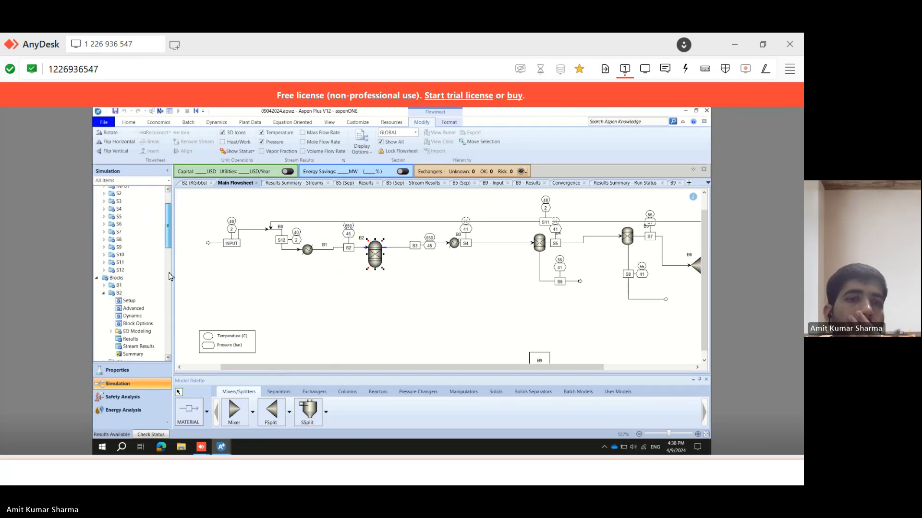
{"action": "scroll", "coordinate": [169, 276], "scroll_direction": "down", "scroll_amount": 7}
{"action": "scroll", "coordinate": [175, 265], "scroll_direction": "up", "scroll_amount": 1}
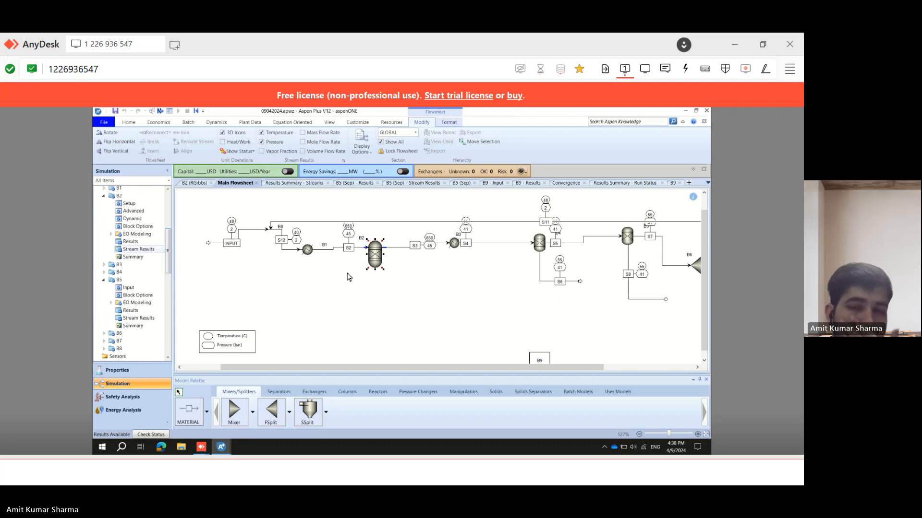
{"action": "left_click", "coordinate": [138, 250]}
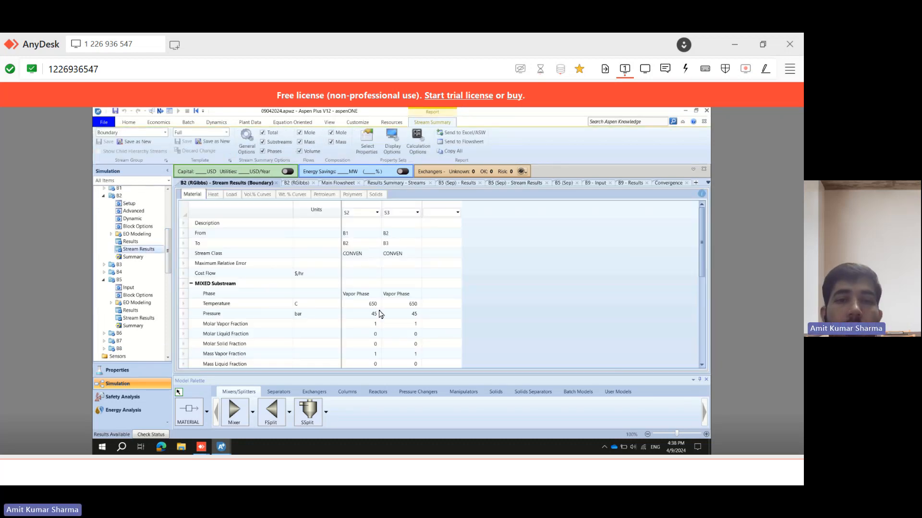
{"action": "scroll", "coordinate": [700, 282], "scroll_direction": "down", "scroll_amount": 1}
{"action": "scroll", "coordinate": [700, 282], "scroll_direction": "down", "scroll_amount": 5}
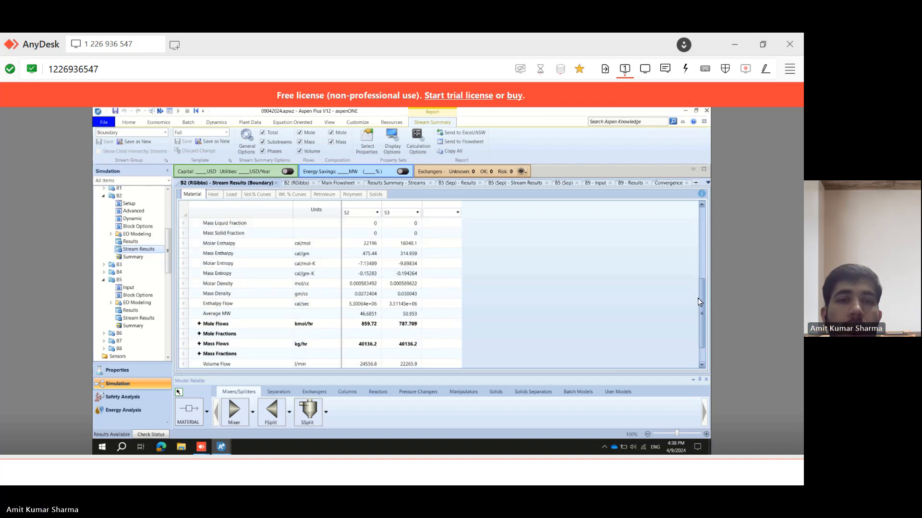
{"action": "left_click", "coordinate": [200, 315]}
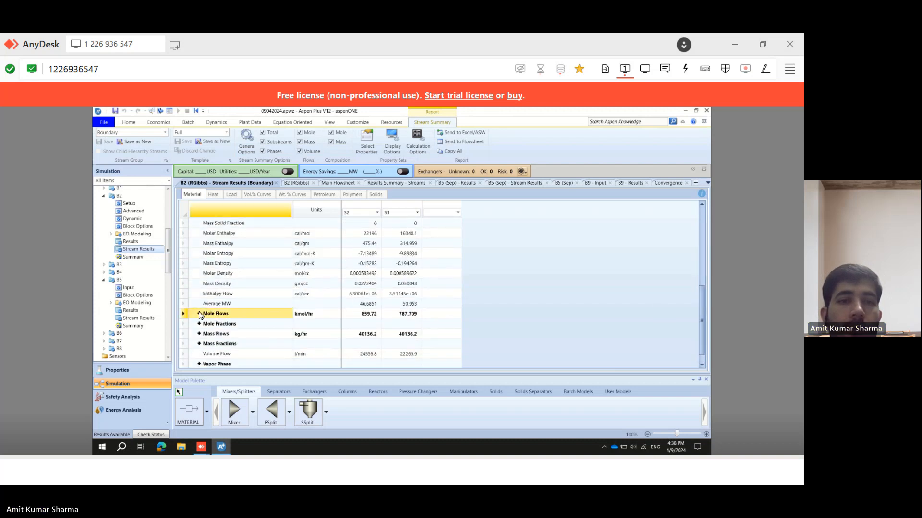
{"action": "left_click", "coordinate": [198, 315]}
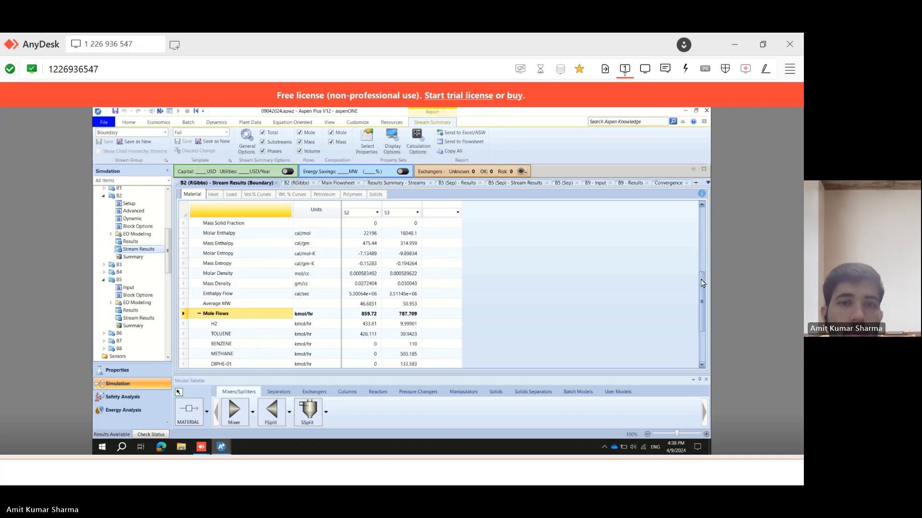
{"action": "left_click_drag", "start_coordinate": [702, 276], "coordinate": [701, 287]}
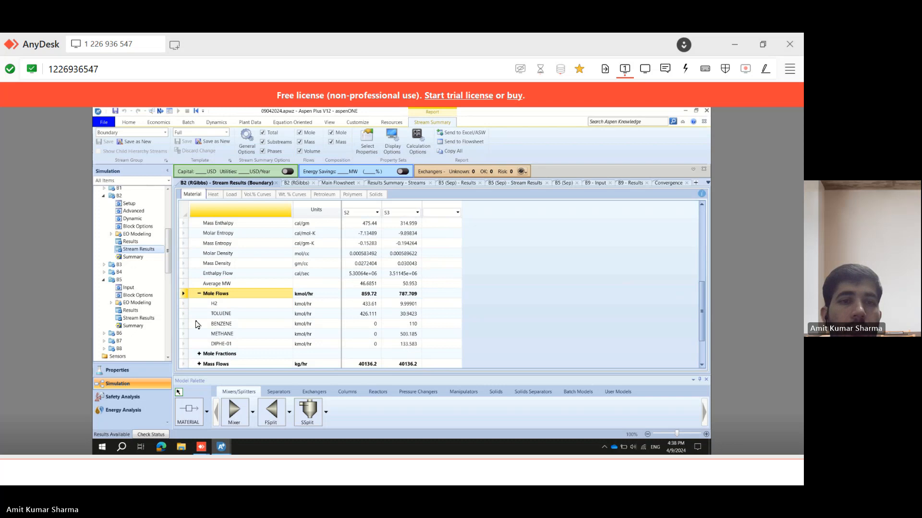
{"action": "left_click", "coordinate": [199, 353]}
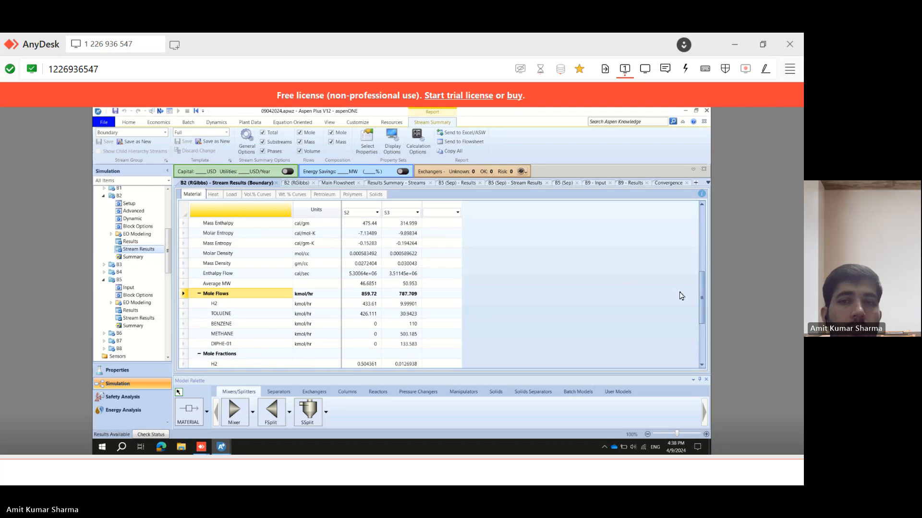
{"action": "scroll", "coordinate": [703, 301], "scroll_direction": "down", "scroll_amount": 2}
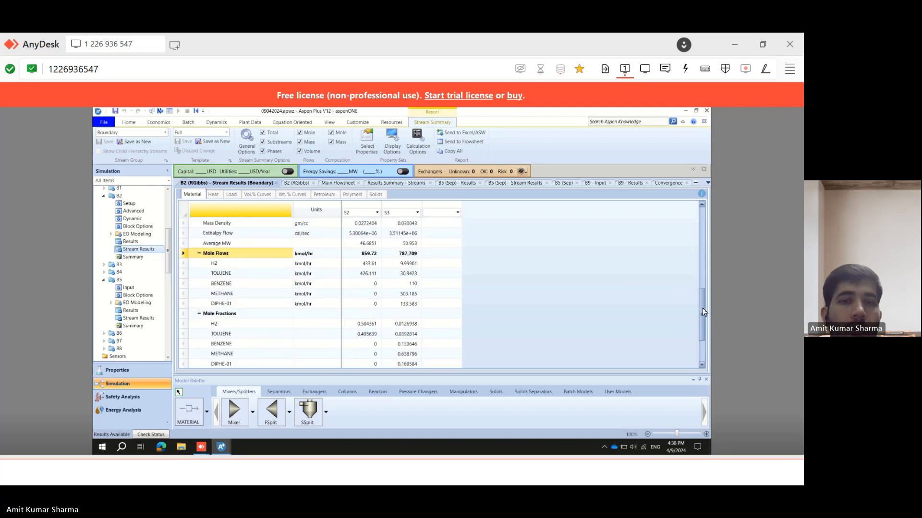
{"action": "scroll", "coordinate": [702, 312], "scroll_direction": "down", "scroll_amount": 1}
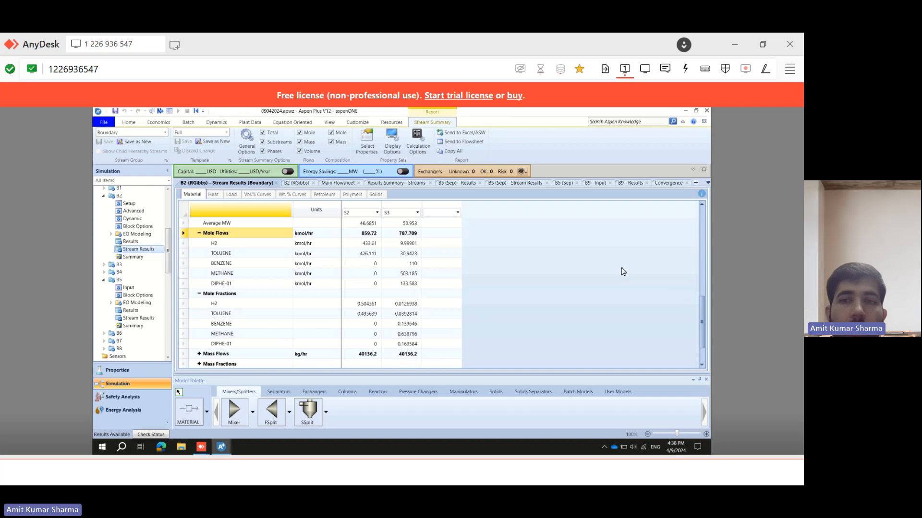
{"action": "left_click_drag", "start_coordinate": [704, 299], "coordinate": [704, 244]}
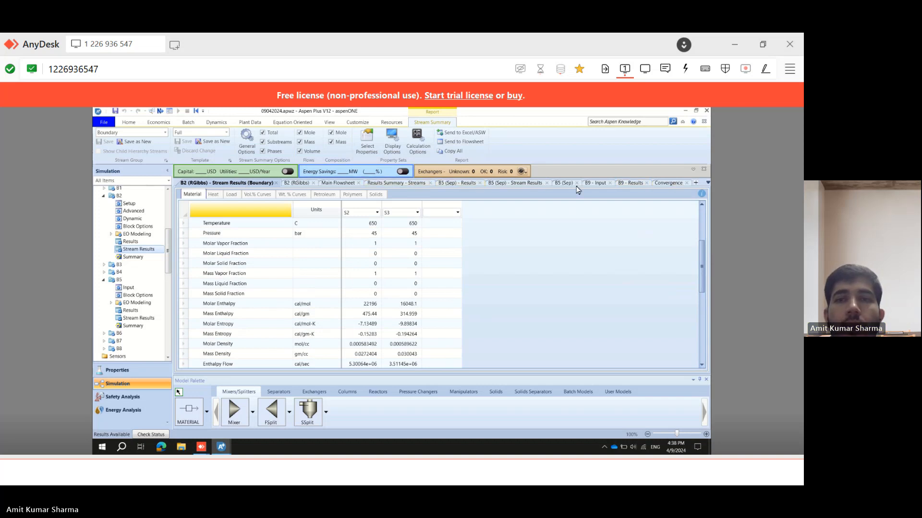
Return to the saved solution's main flowsheet and open the INPUT feed stream's specifications.
{"action": "left_click", "coordinate": [337, 183]}
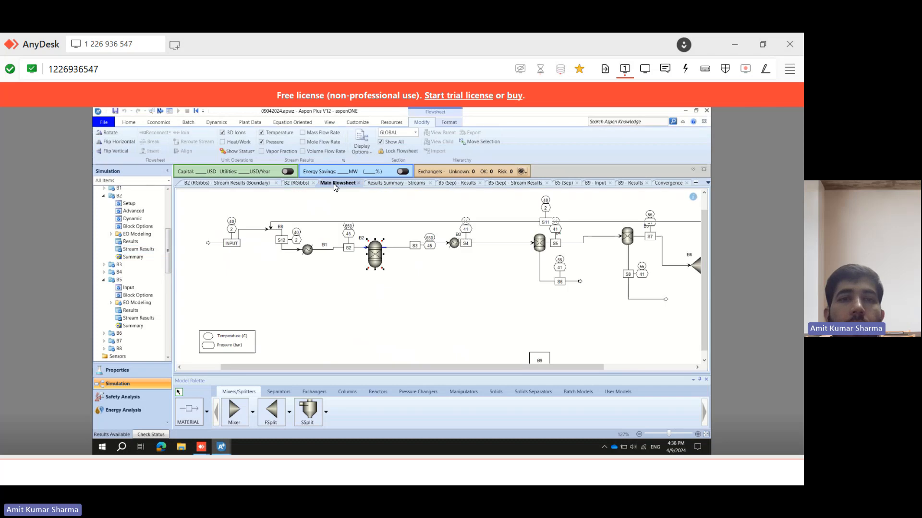
{"action": "left_click", "coordinate": [250, 232]}
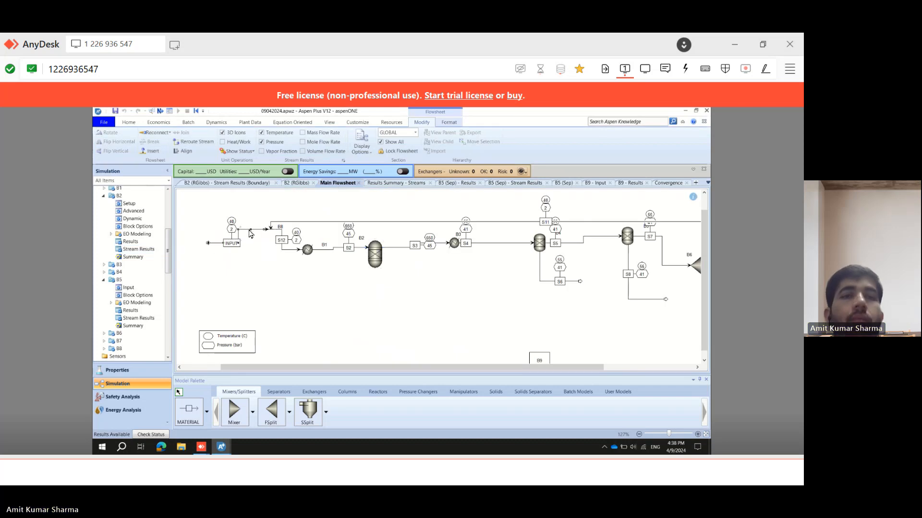
{"action": "double_click", "coordinate": [250, 233]}
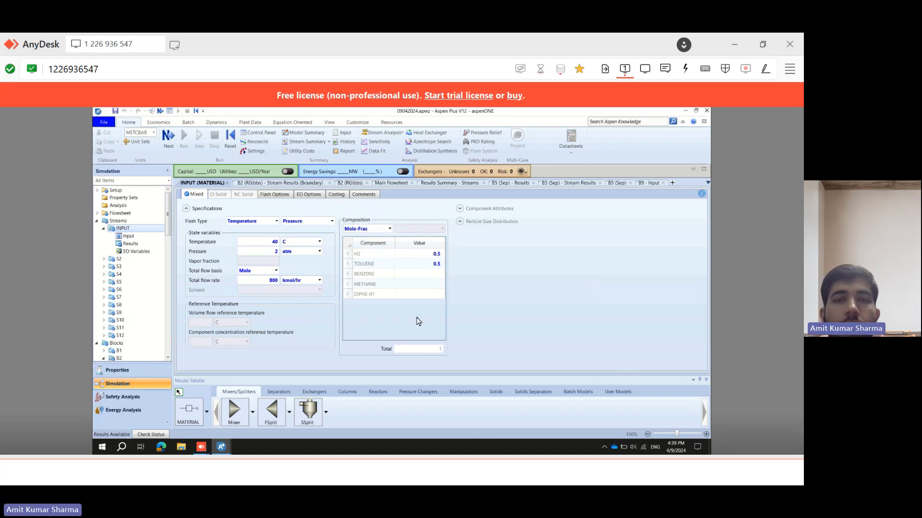
Switch to the problem statement slide and back to compare it with the feed stream specifications.
{"action": "left_click", "coordinate": [393, 471]}
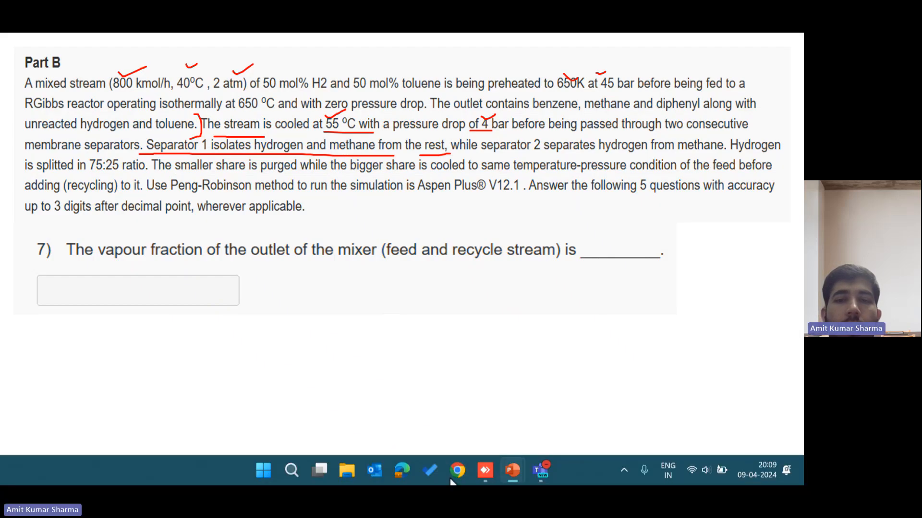
{"action": "mouse_move", "coordinate": [541, 478]}
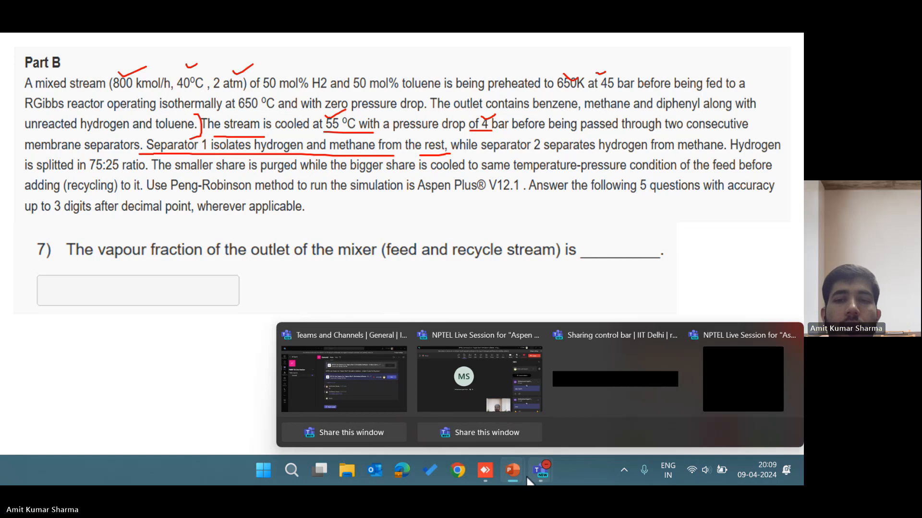
{"action": "mouse_move", "coordinate": [498, 474]}
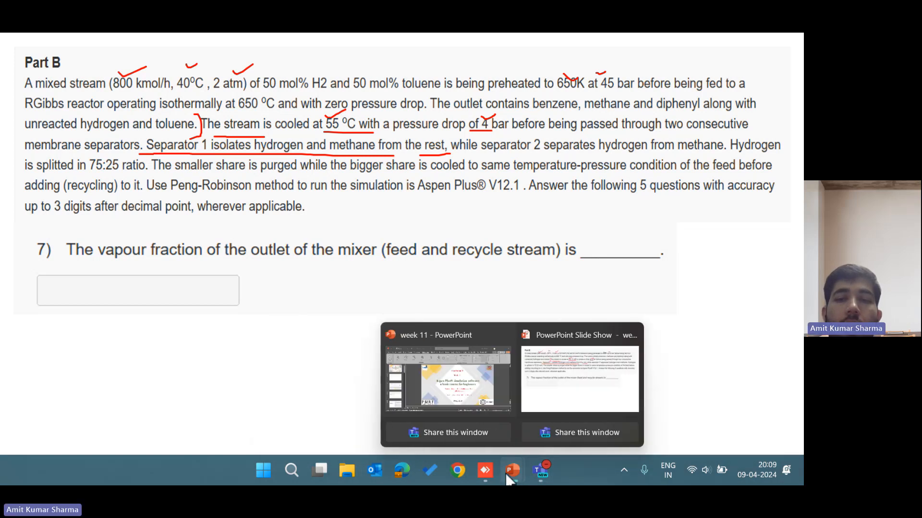
{"action": "left_click", "coordinate": [484, 471]}
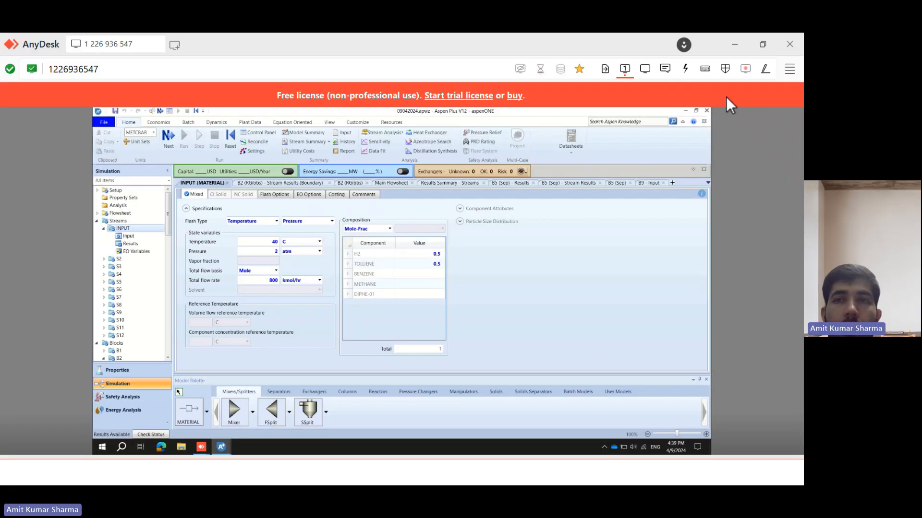
{"action": "left_click", "coordinate": [744, 44]}
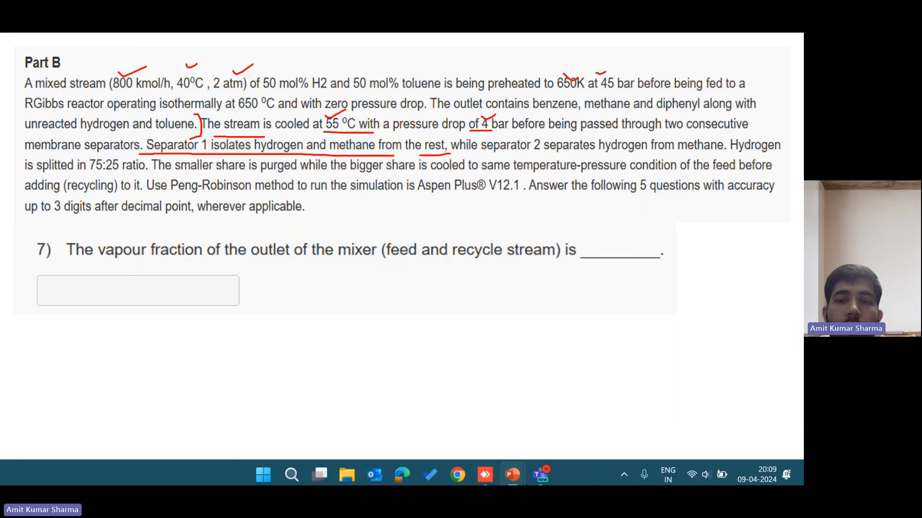
{"action": "left_click", "coordinate": [510, 472]}
{"action": "key", "text": "alt+Tab"}
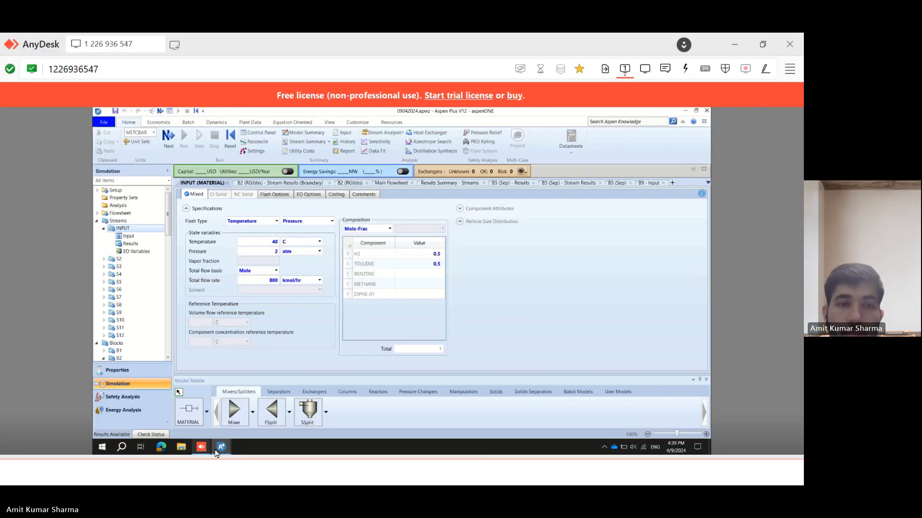
Switch back to the current simulation and open the feed stream S1's specifications from the main flowsheet.
{"action": "mouse_move", "coordinate": [215, 453]}
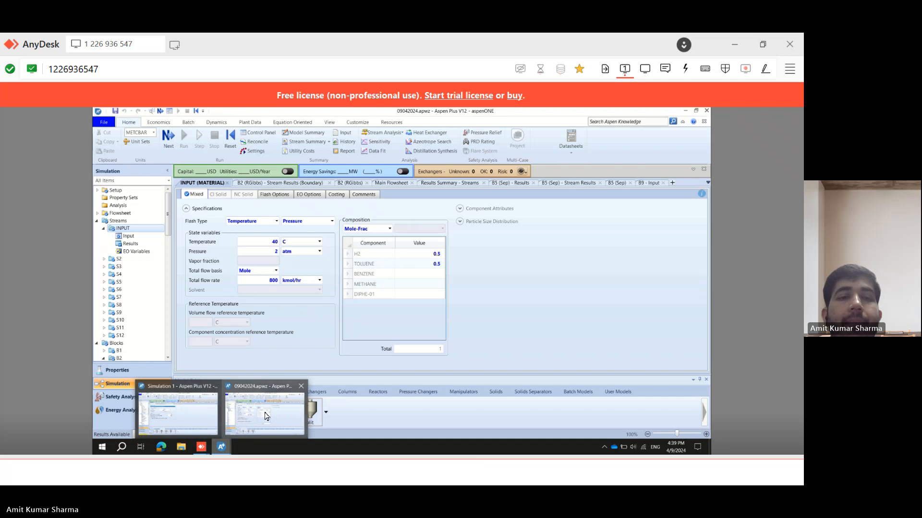
{"action": "left_click", "coordinate": [182, 411]}
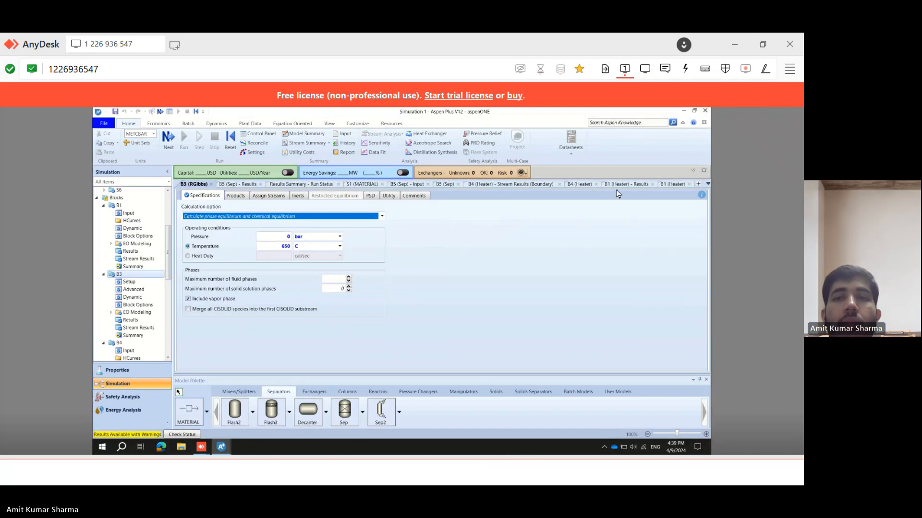
{"action": "left_click", "coordinate": [596, 185]}
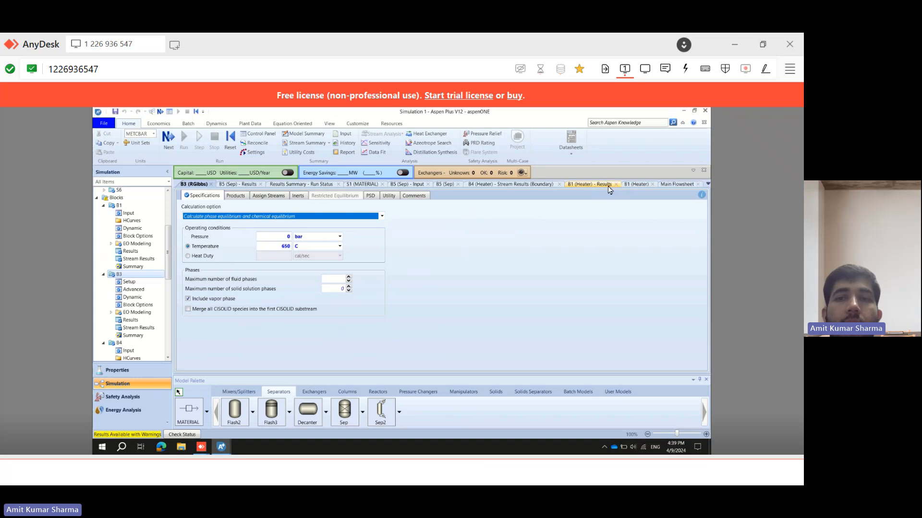
{"action": "left_click", "coordinate": [615, 185]}
{"action": "left_click", "coordinate": [617, 185]}
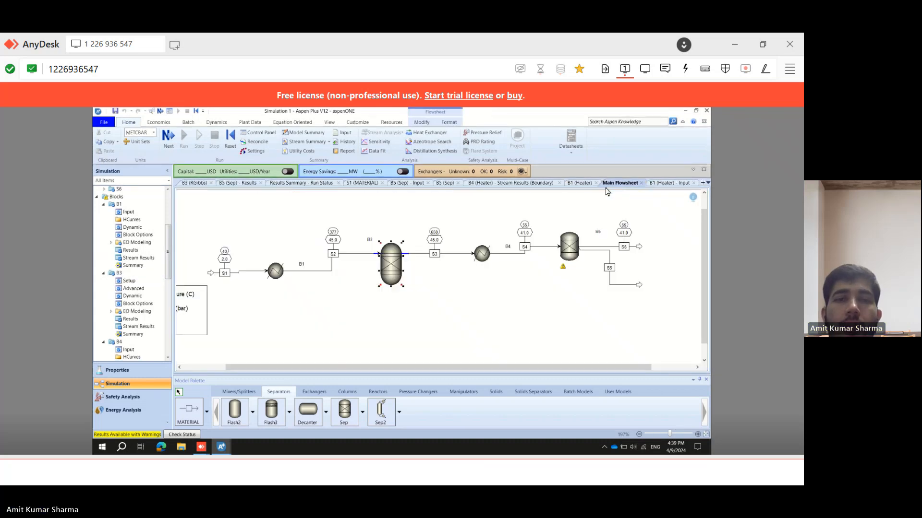
{"action": "double_click", "coordinate": [241, 274]}
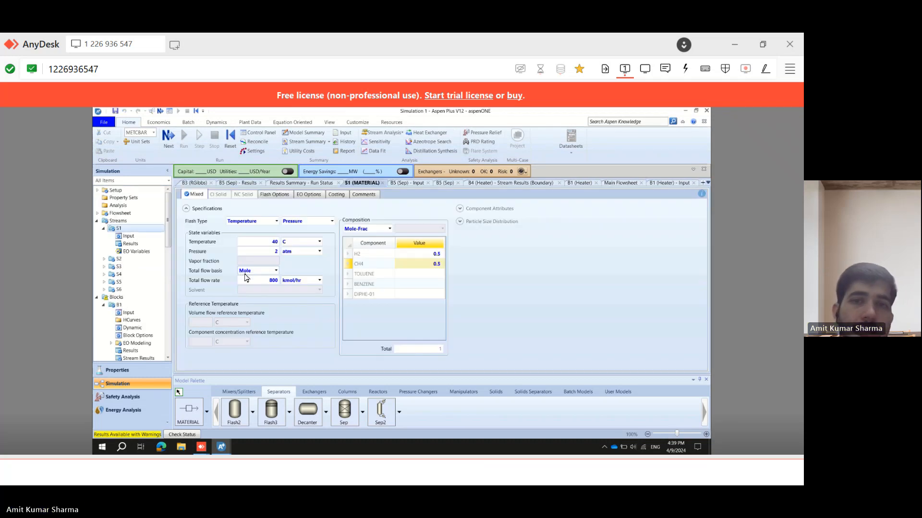
In the S1 composition, clear the CH4 mole fraction and set TOLUENE to 0.5.
{"action": "left_click", "coordinate": [435, 264]}
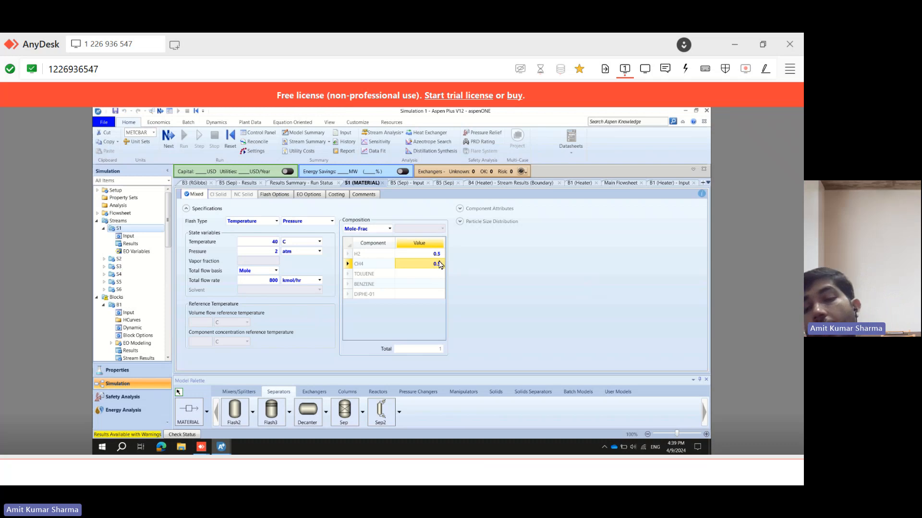
{"action": "key", "text": "Delete"}
{"action": "left_click", "coordinate": [419, 274]}
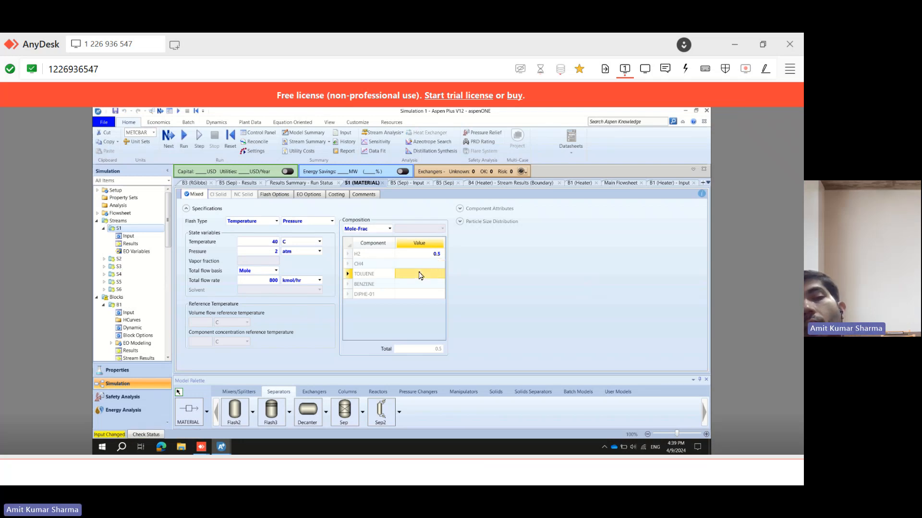
{"action": "type", "text": "0."}
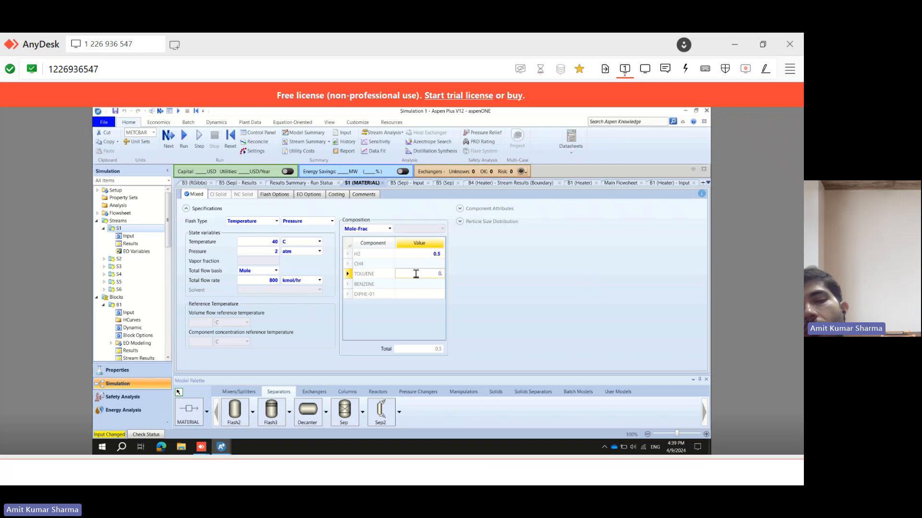
{"action": "type", "text": "5"}
{"action": "left_click", "coordinate": [458, 275]}
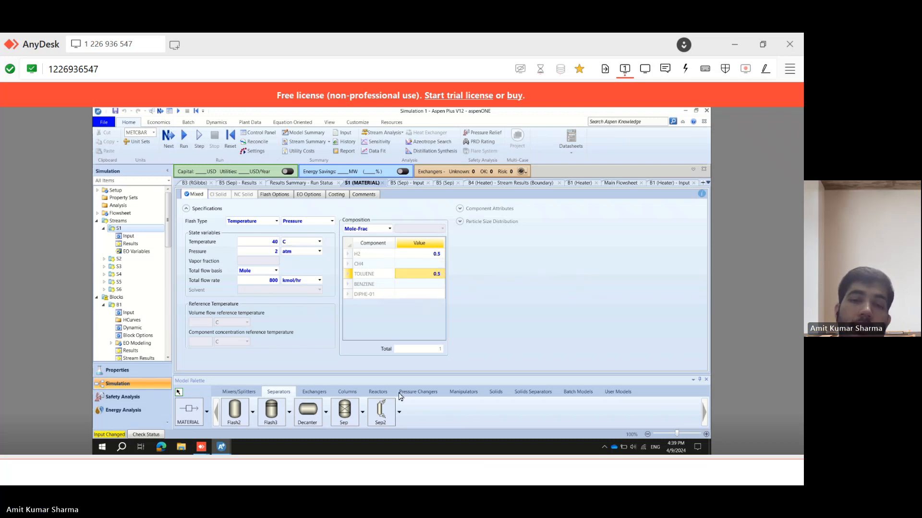
Switch to the problem statement and tick the 50 mol% H2 and 50 mol% toluene feed values.
{"action": "left_click", "coordinate": [415, 467]}
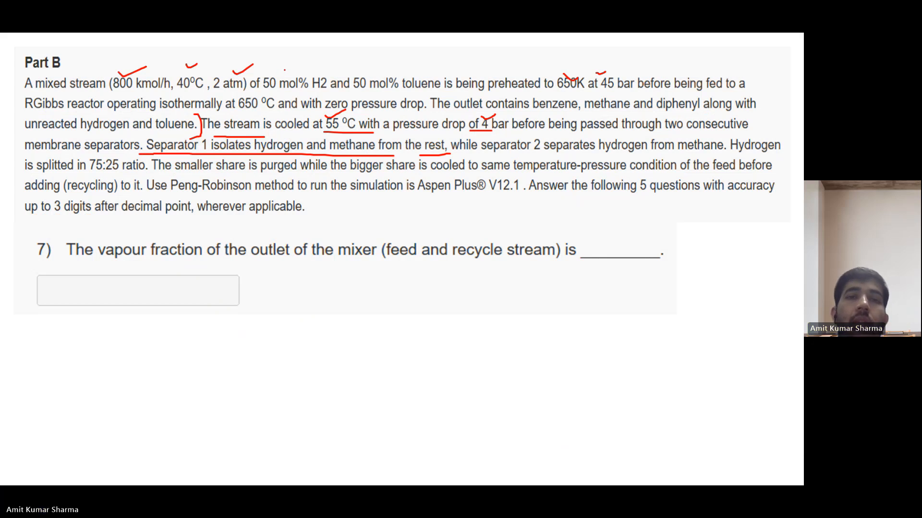
{"action": "left_click_drag", "start_coordinate": [284, 70], "coordinate": [322, 62]}
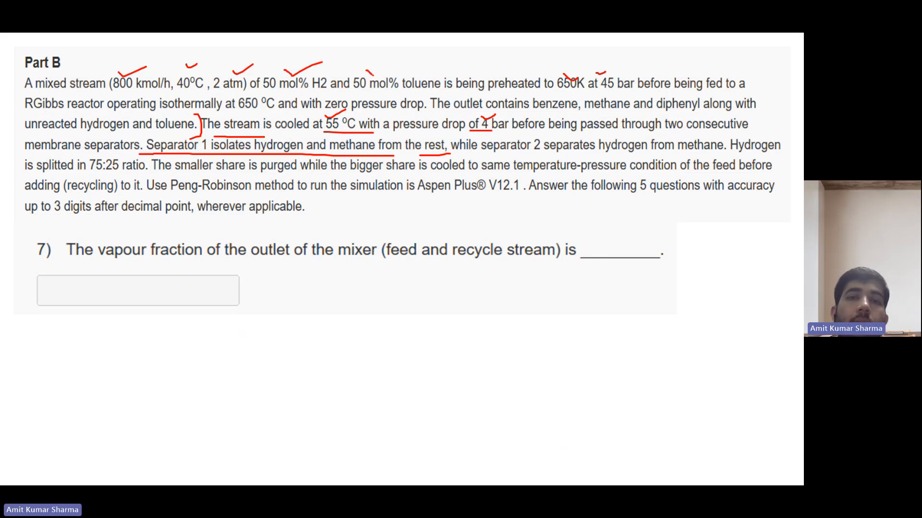
{"action": "left_click_drag", "start_coordinate": [373, 75], "coordinate": [403, 64]}
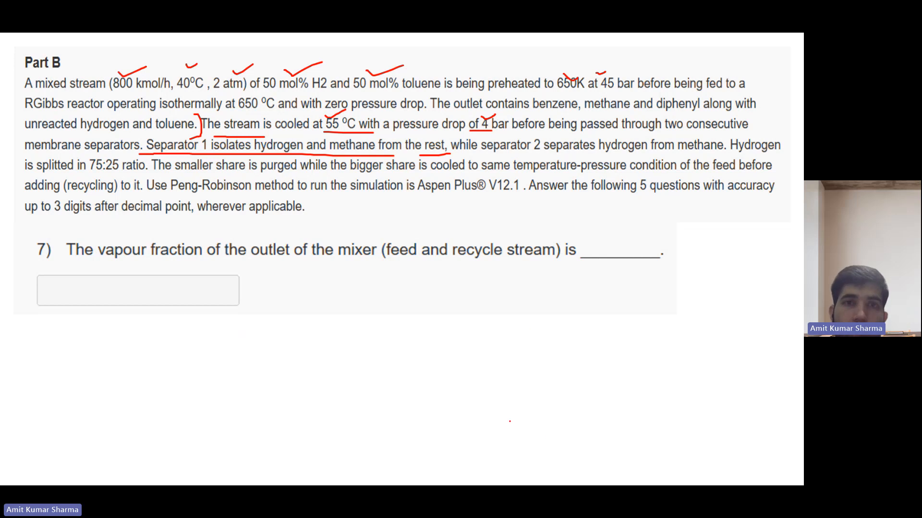
{"action": "mouse_move", "coordinate": [531, 478]}
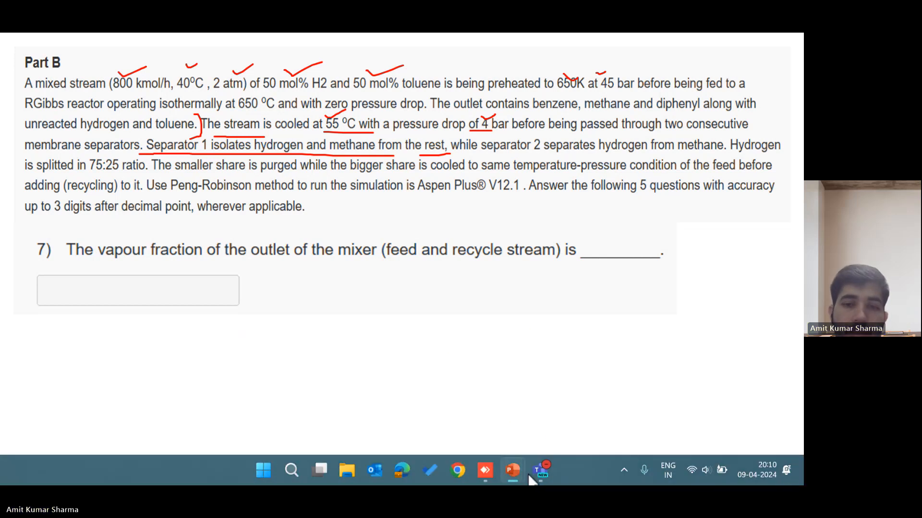
Return to the simulation and rerun it with the corrected feed composition.
{"action": "left_click", "coordinate": [486, 470]}
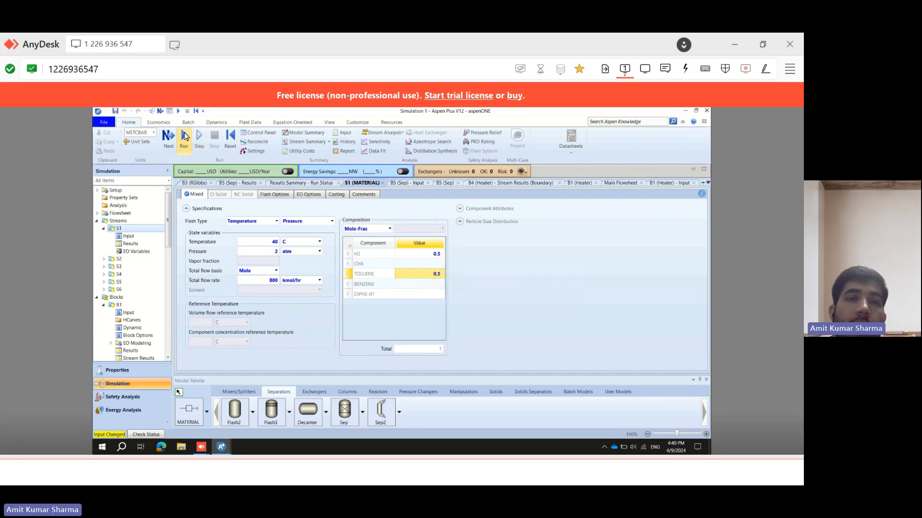
{"action": "left_click", "coordinate": [185, 137]}
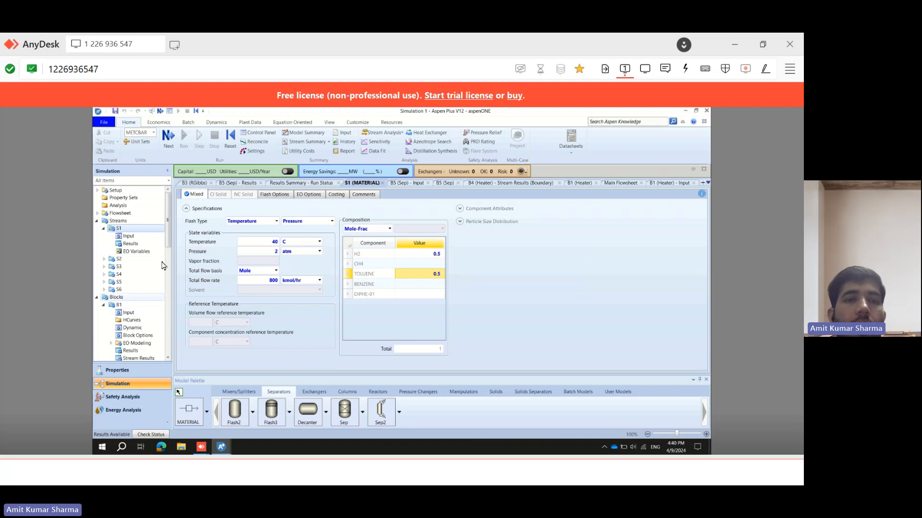
Check the run status and the separator B5 results and feed stream tabs.
{"action": "left_click_drag", "start_coordinate": [168, 239], "coordinate": [169, 372]}
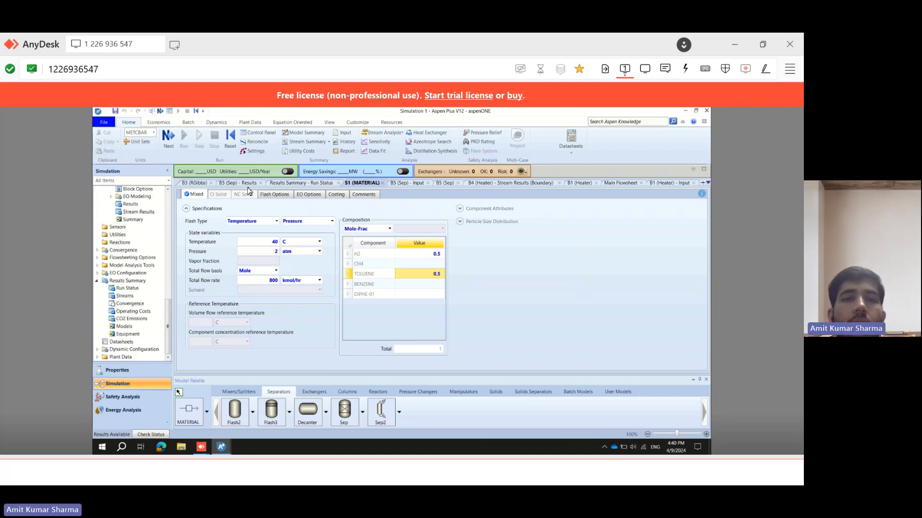
{"action": "left_click", "coordinate": [315, 186]}
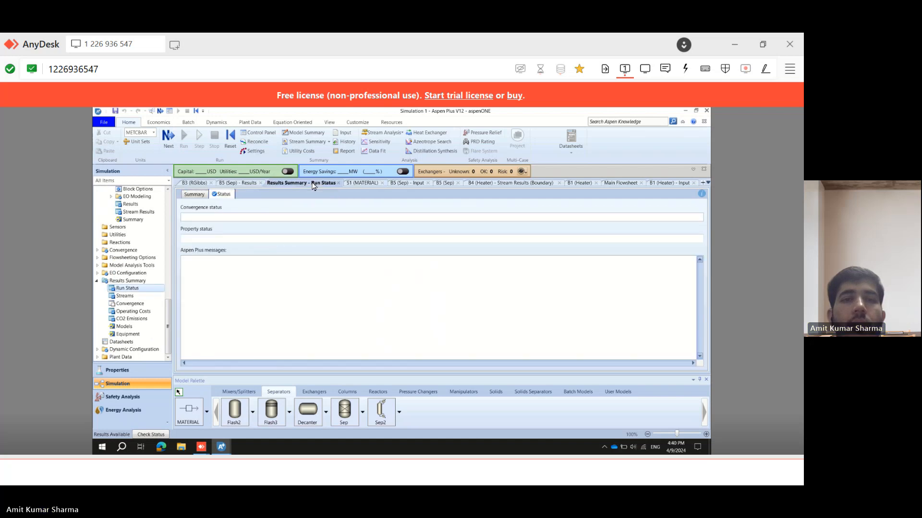
{"action": "left_click", "coordinate": [338, 183]}
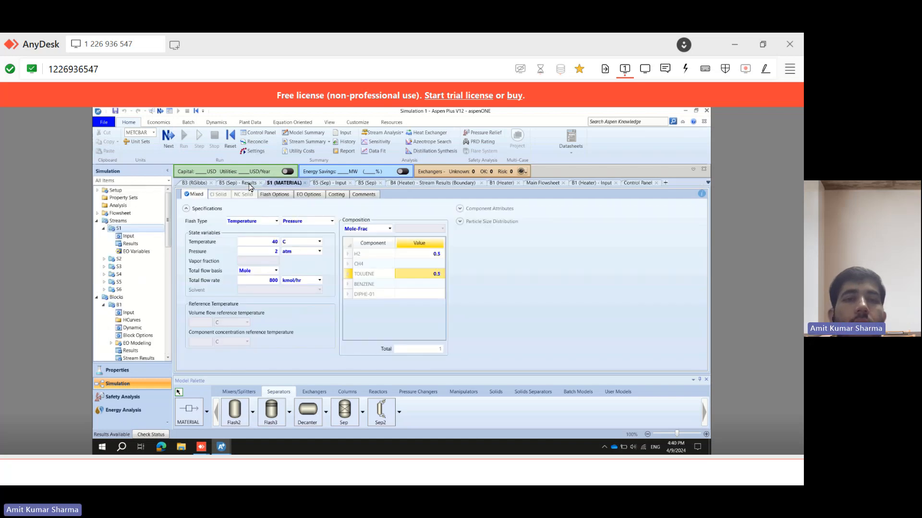
{"action": "left_click", "coordinate": [241, 185]}
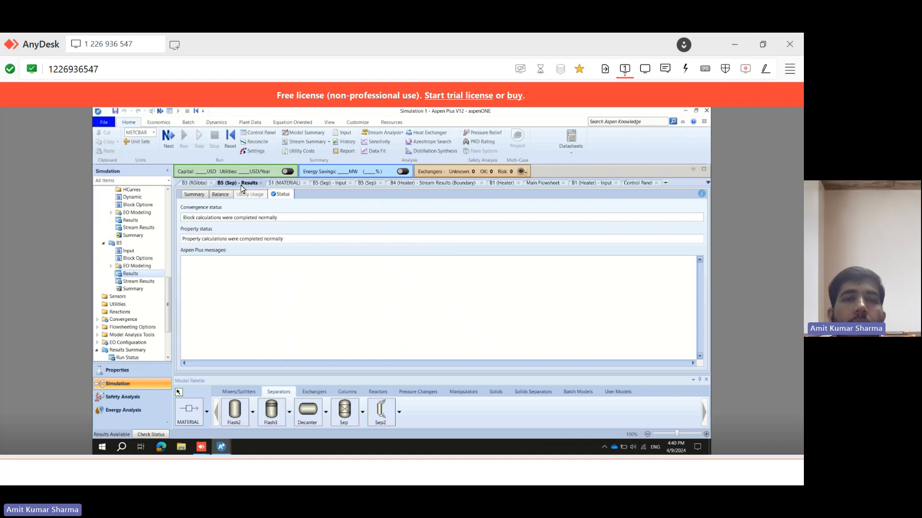
{"action": "left_click", "coordinate": [261, 184]}
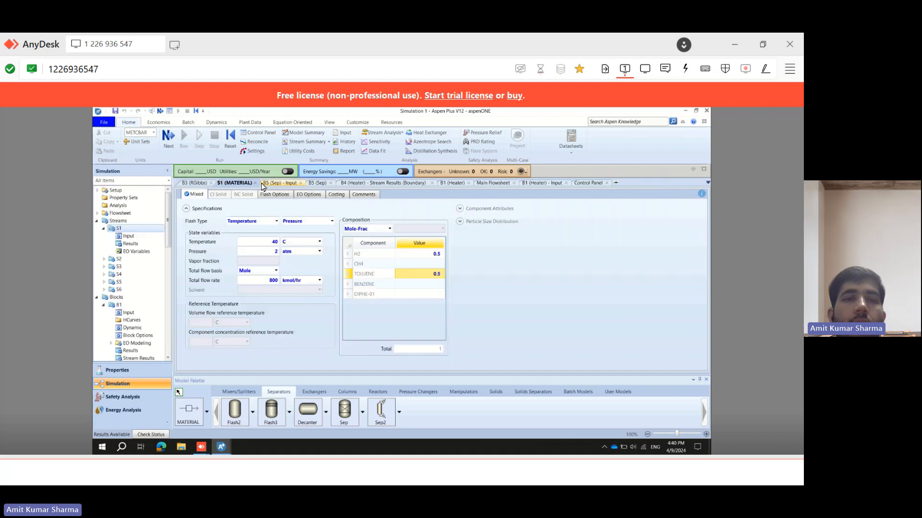
Close the B3 reactor, B1 stream results and Control Panel tabs and return to the main flowsheet.
{"action": "left_click", "coordinate": [211, 183]}
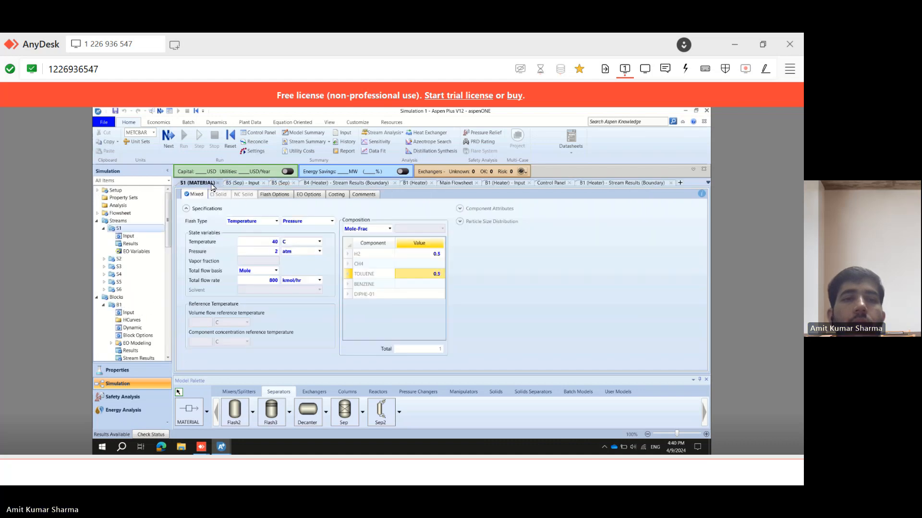
{"action": "left_click", "coordinate": [244, 185]}
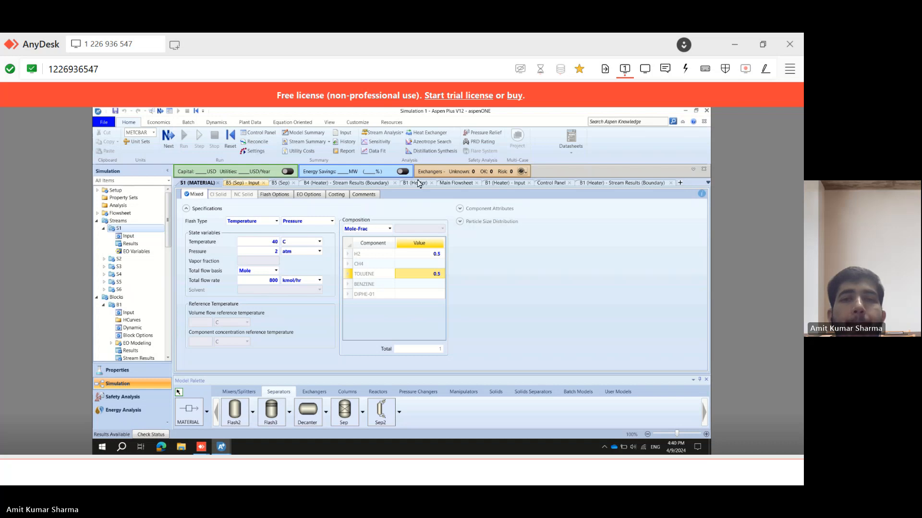
{"action": "left_click", "coordinate": [671, 183]}
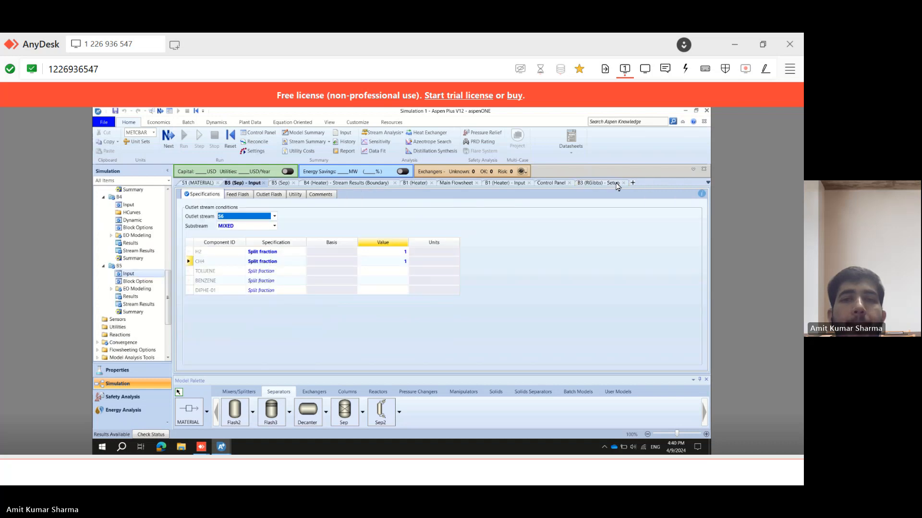
{"action": "left_click", "coordinate": [570, 183]}
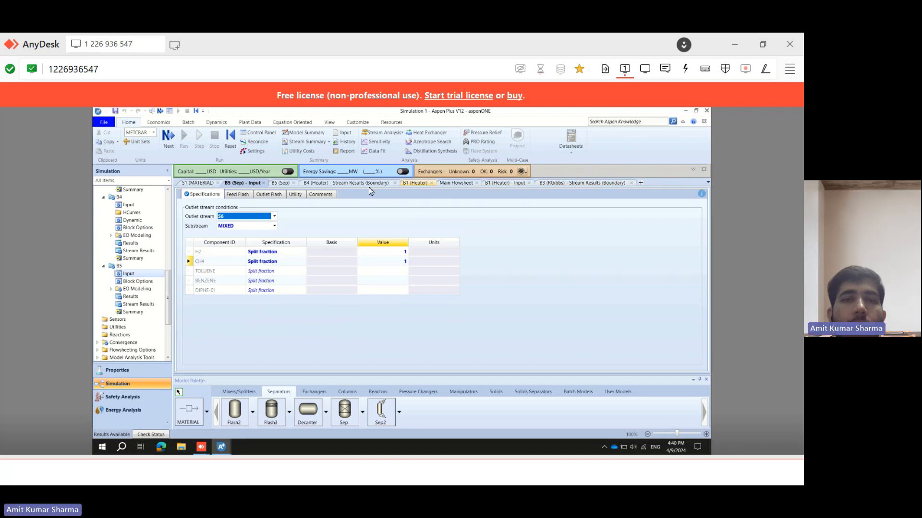
{"action": "left_click", "coordinate": [451, 184]}
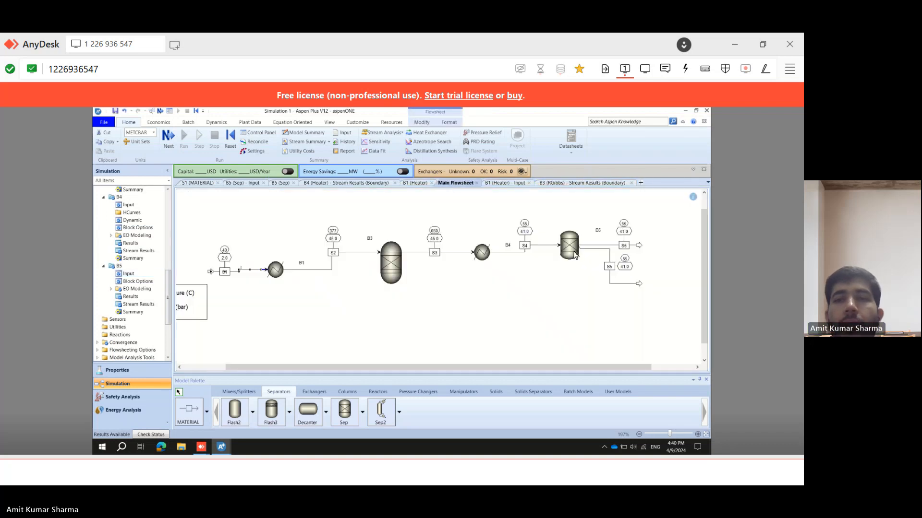
Open separator B5's stream results and examine the component mole flows of its inlet and outlets.
{"action": "left_click_drag", "start_coordinate": [483, 368], "coordinate": [499, 368]}
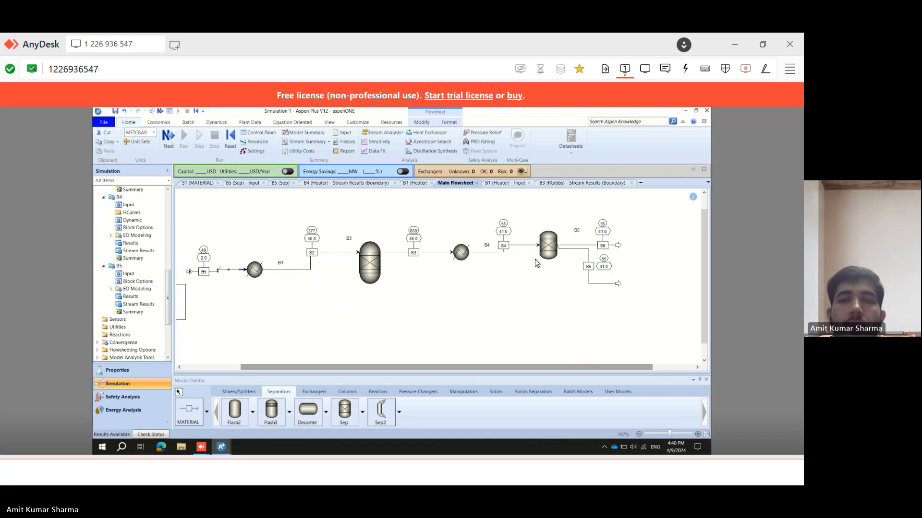
{"action": "left_click", "coordinate": [135, 306]}
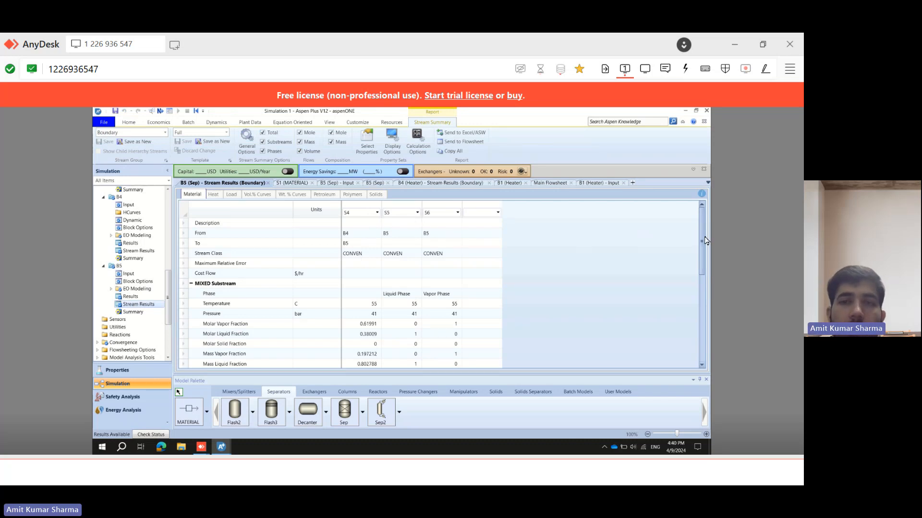
{"action": "left_click_drag", "start_coordinate": [702, 259], "coordinate": [703, 346]}
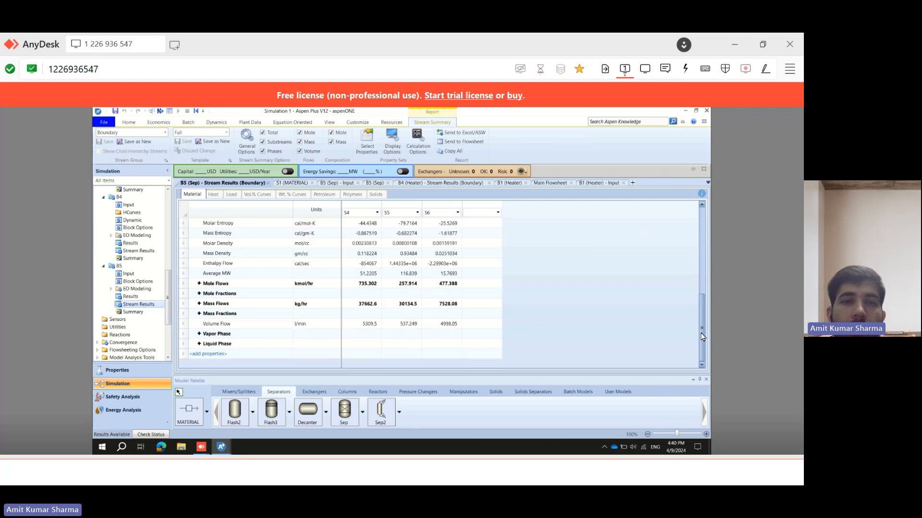
{"action": "left_click", "coordinate": [199, 284]}
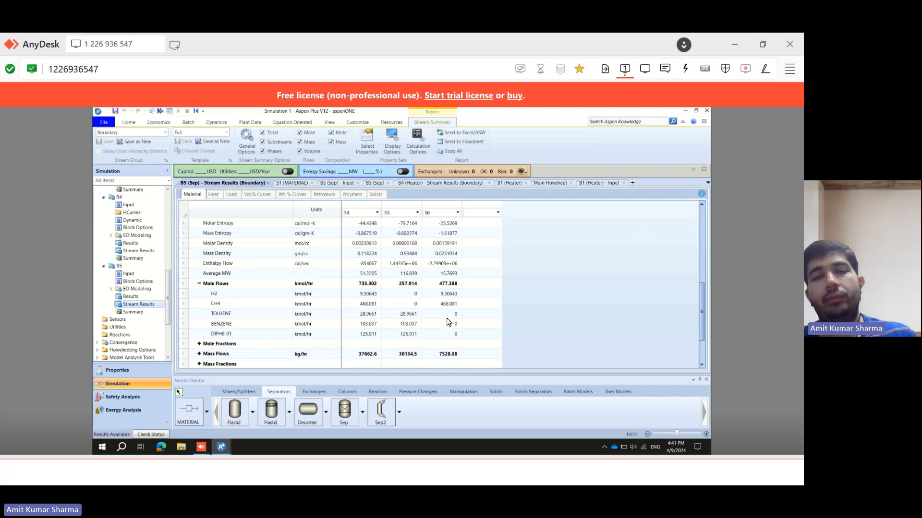
Switch to the problem statement and underline the requirement that separator 2 separates hydrogen from methane.
{"action": "left_click", "coordinate": [549, 185]}
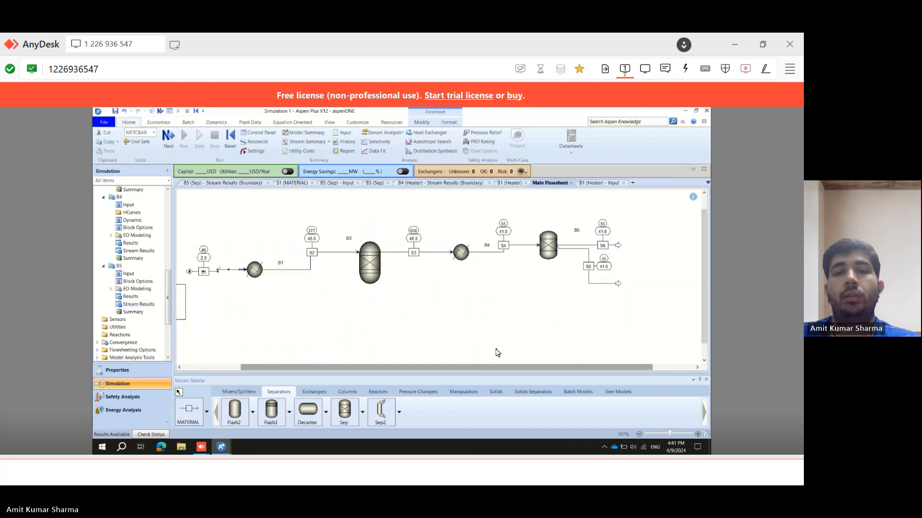
{"action": "left_click", "coordinate": [385, 469]}
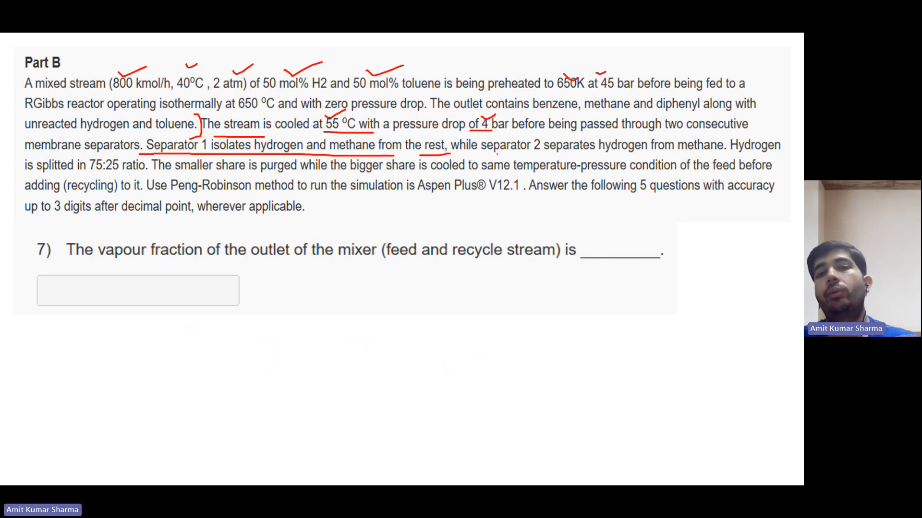
{"action": "left_click_drag", "start_coordinate": [497, 153], "coordinate": [584, 153]}
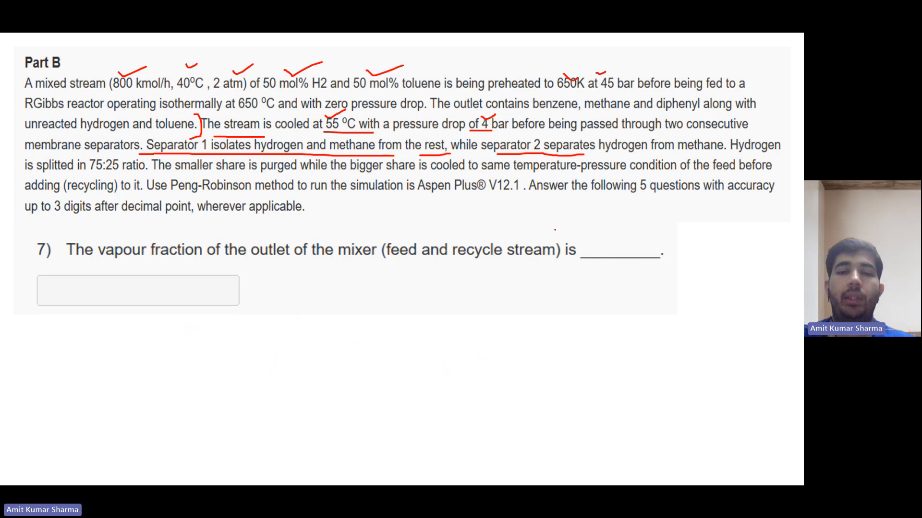
{"action": "left_click", "coordinate": [507, 474]}
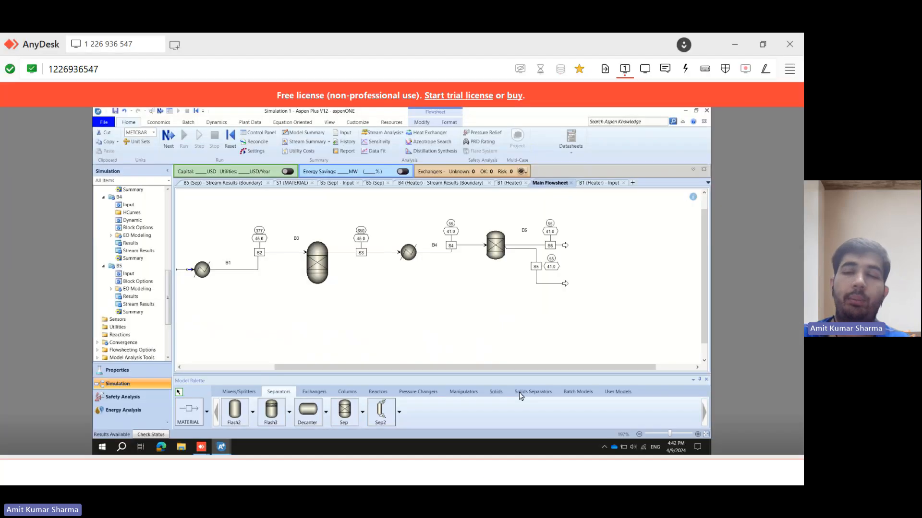
Close the B1 heater and B5 separator input tabs.
{"action": "left_click", "coordinate": [526, 183]}
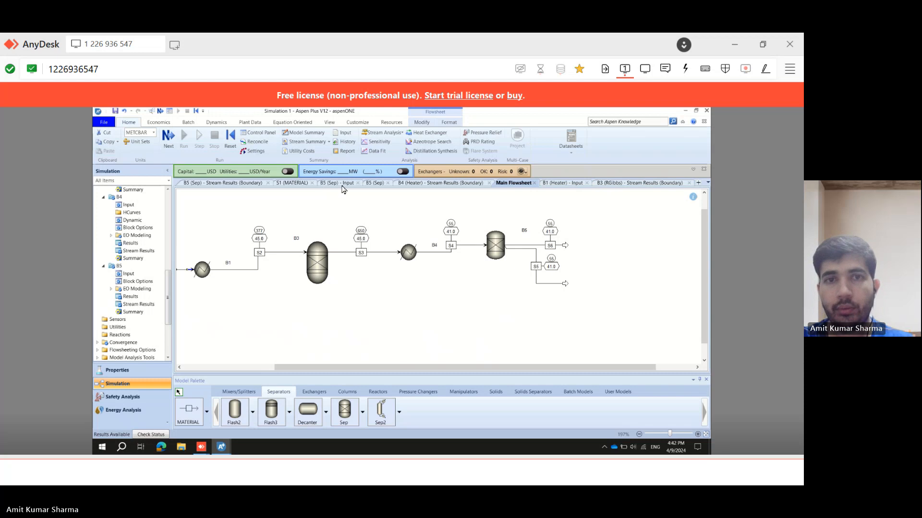
{"action": "left_click", "coordinate": [387, 183]}
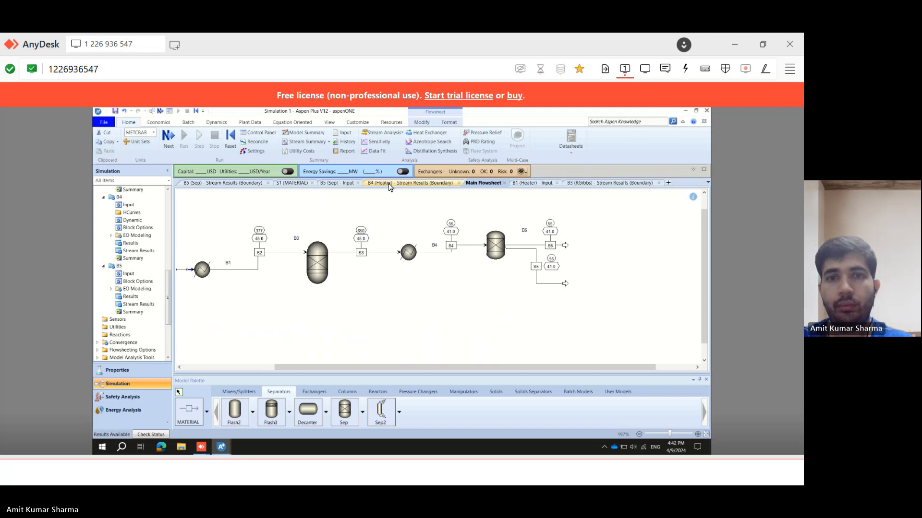
Close the extra heater, separator input, S1 material, B1 input and B3 results tabs, keeping B5's stream results and the main flowsheet.
{"action": "left_click", "coordinate": [454, 186]}
{"action": "left_click", "coordinate": [458, 183]}
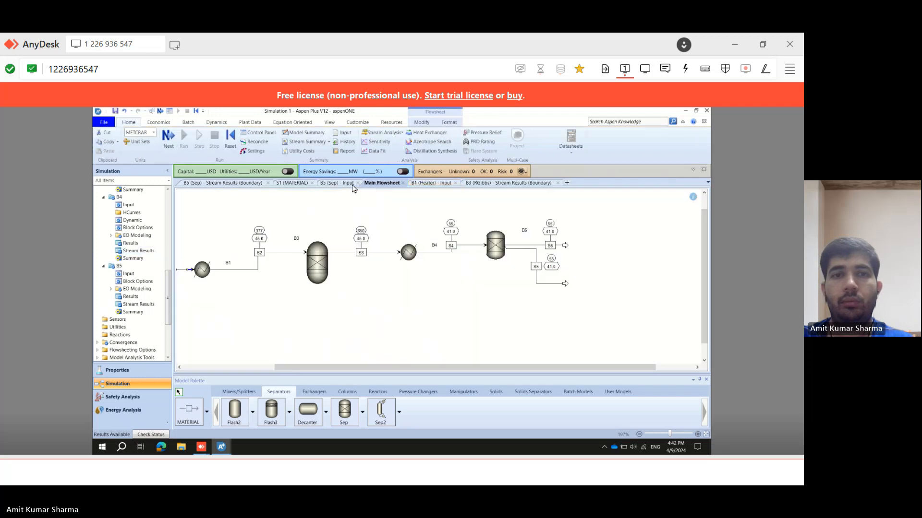
{"action": "left_click", "coordinate": [348, 185]}
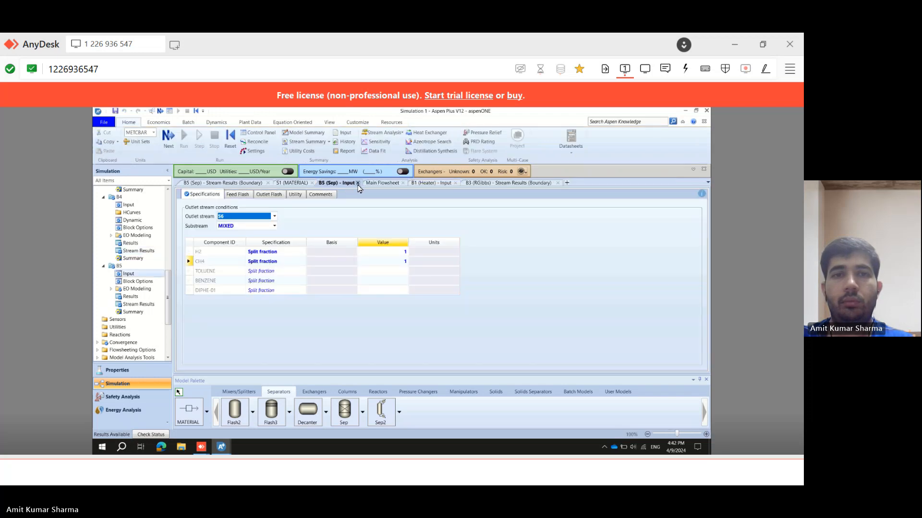
{"action": "left_click", "coordinate": [358, 187]}
{"action": "left_click", "coordinate": [312, 186]}
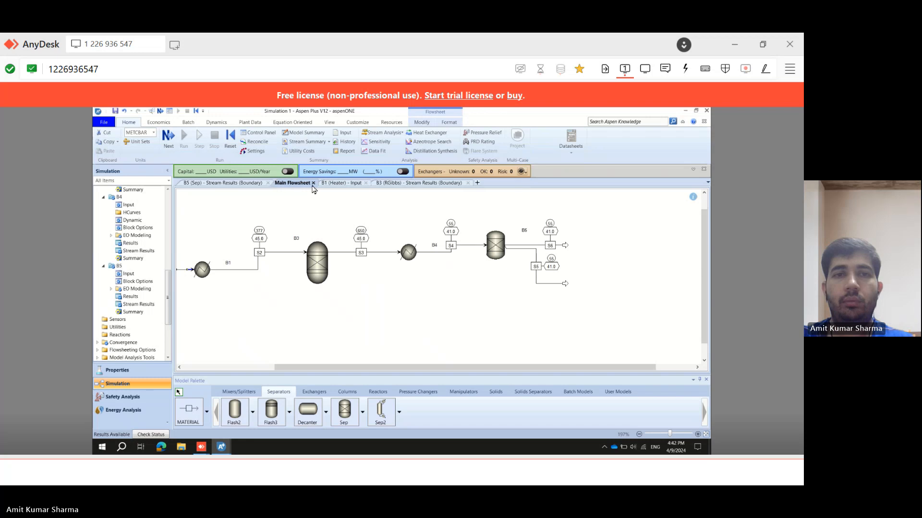
{"action": "left_click", "coordinate": [365, 183]}
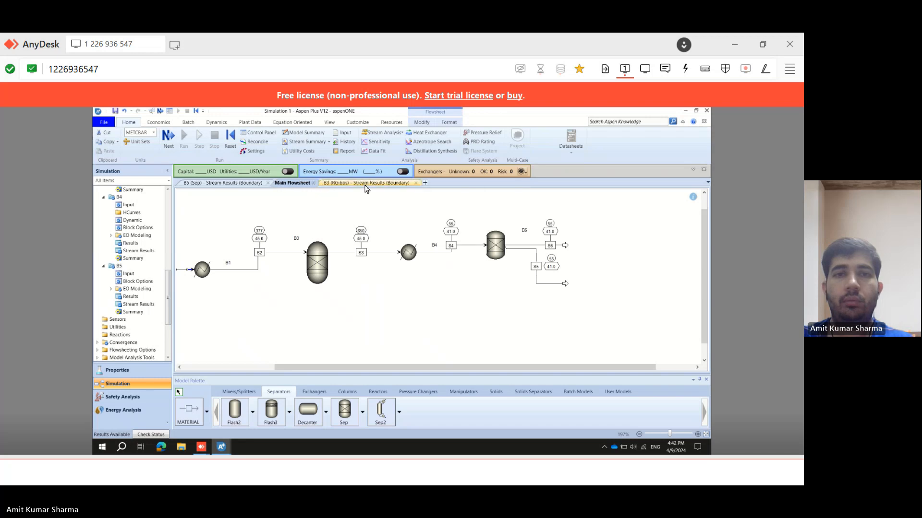
{"action": "left_click", "coordinate": [415, 183]}
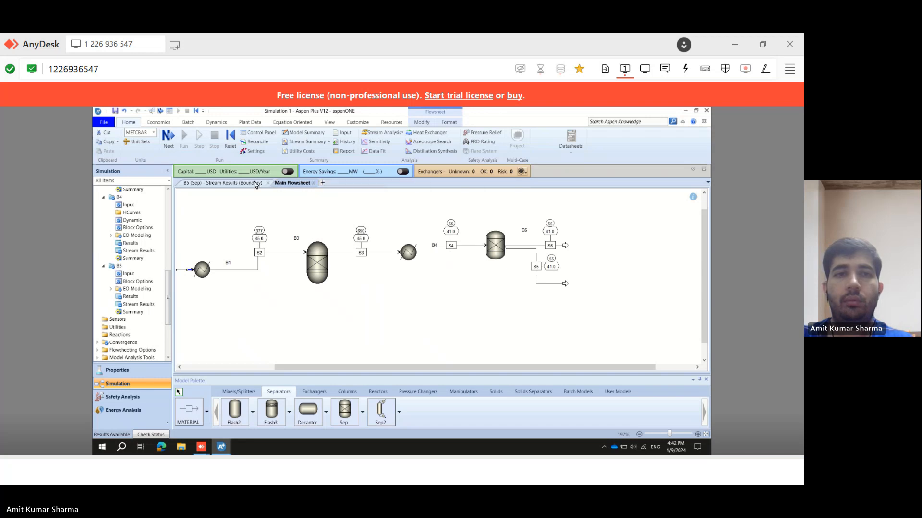
{"action": "left_click", "coordinate": [215, 185]}
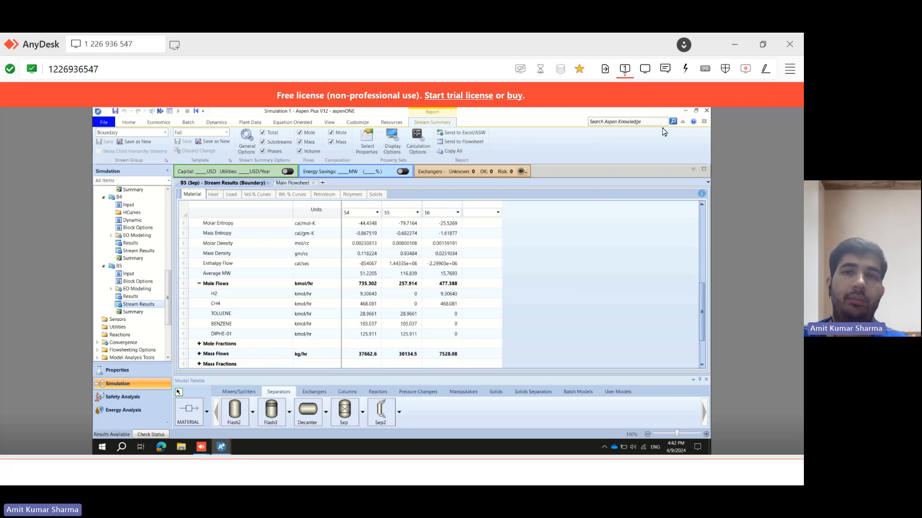
{"action": "left_click", "coordinate": [294, 183]}
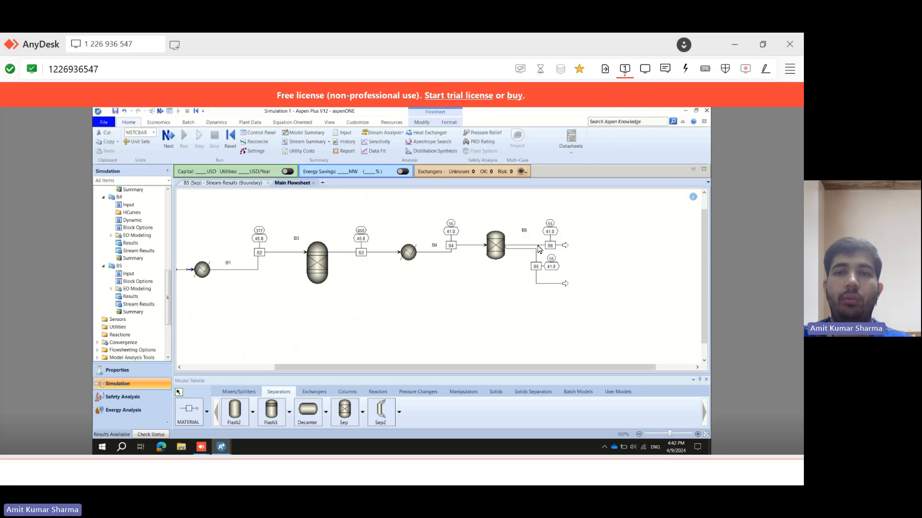
Place a new Sep separator block, B2, to the right of separator B6 on the flowsheet.
{"action": "left_click", "coordinate": [598, 237]}
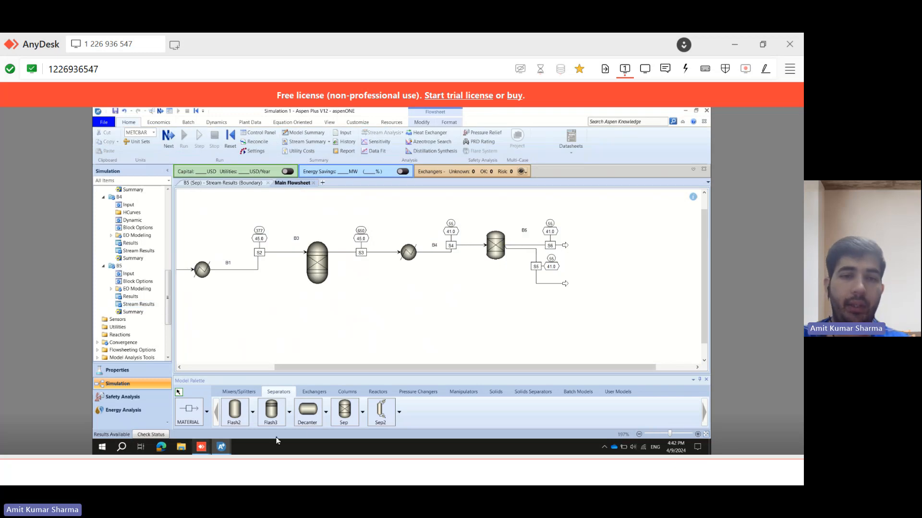
{"action": "left_click", "coordinate": [348, 416]}
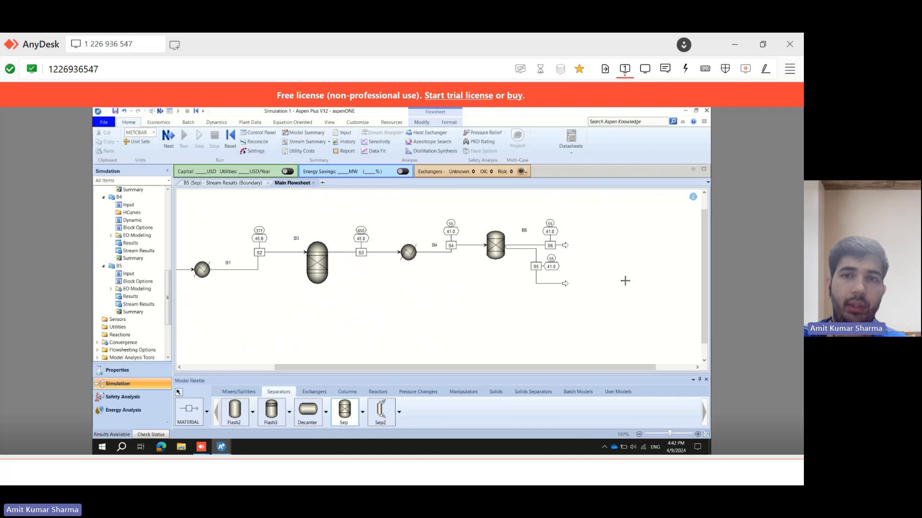
{"action": "left_click", "coordinate": [614, 238]}
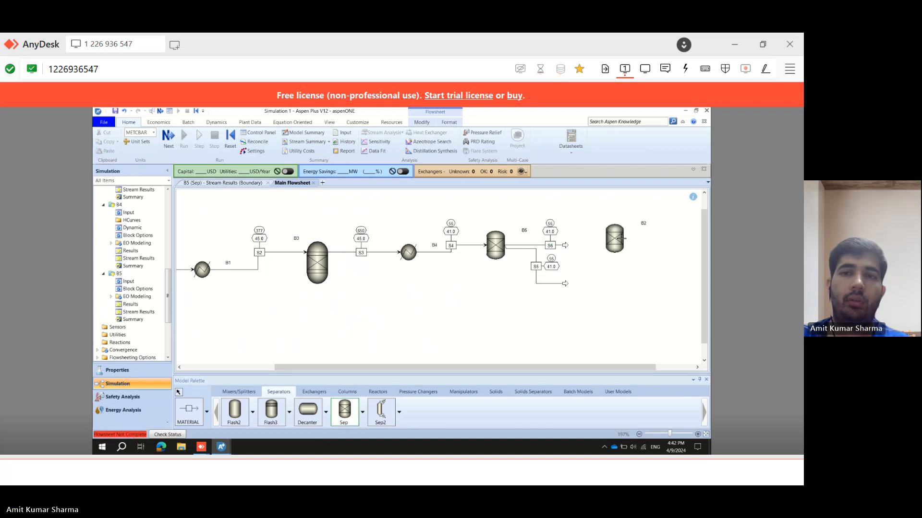
Reconnect the destination of stream S6 to the inlet of the new separator B2.
{"action": "left_click_drag", "start_coordinate": [455, 372], "coordinate": [495, 372]}
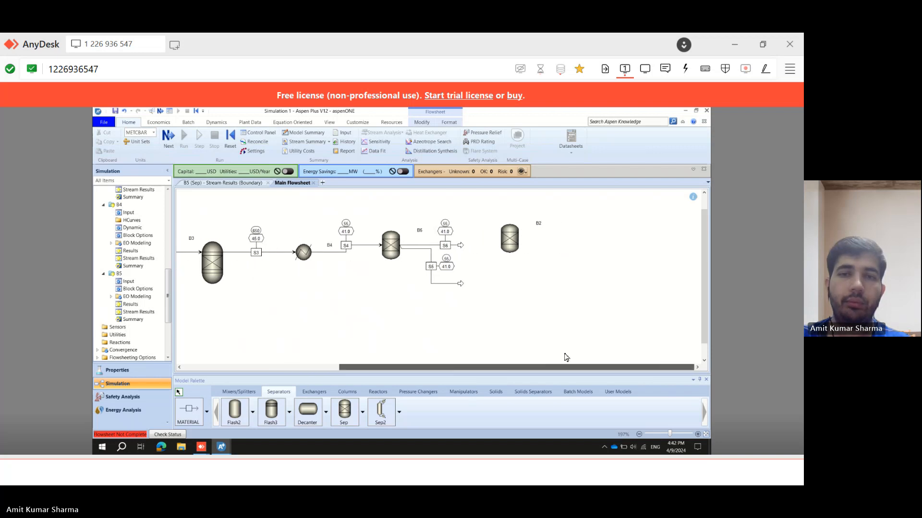
{"action": "right_click", "coordinate": [460, 247]}
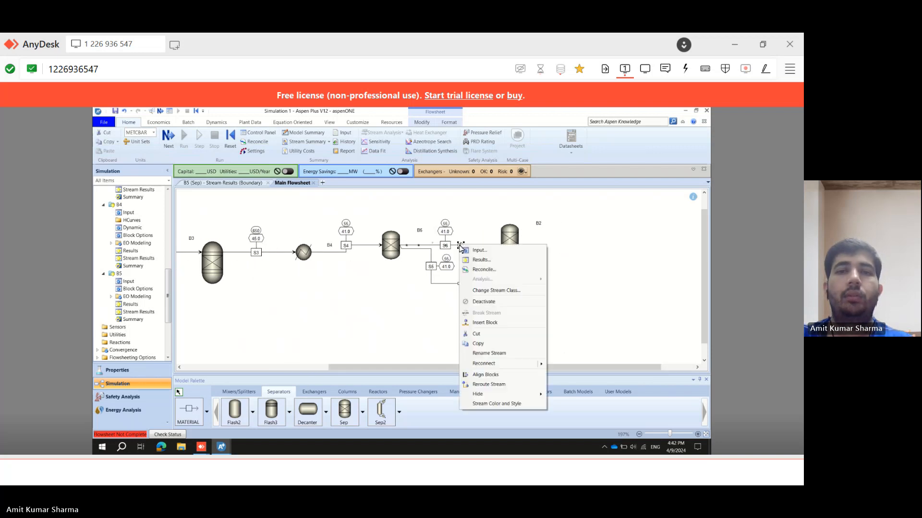
{"action": "mouse_move", "coordinate": [536, 370]}
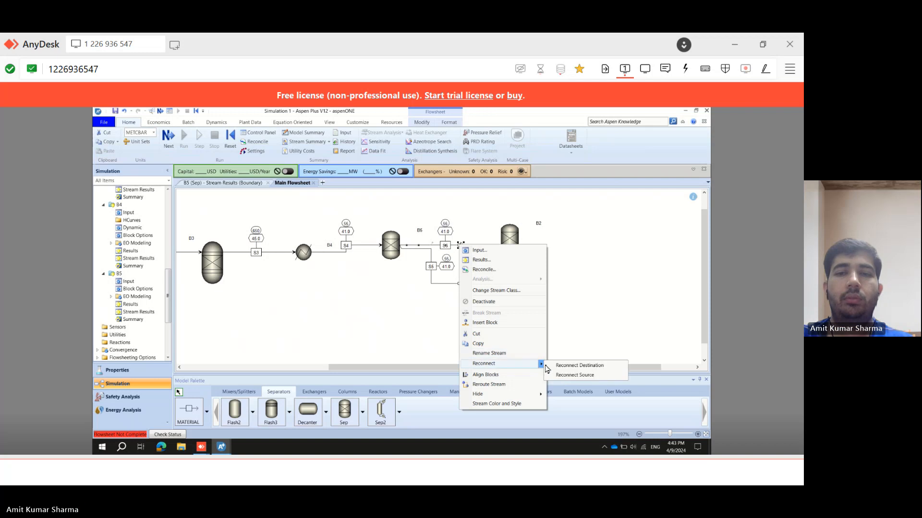
{"action": "left_click", "coordinate": [563, 367]}
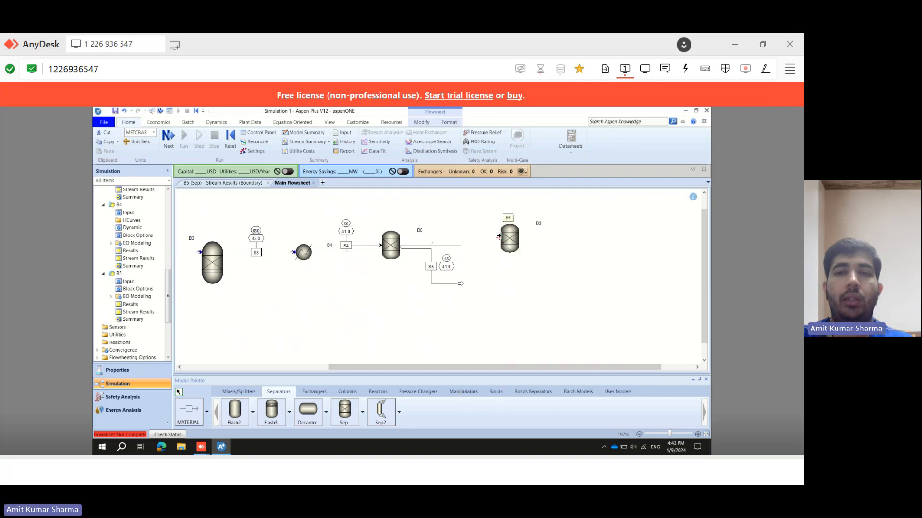
{"action": "left_click", "coordinate": [497, 238]}
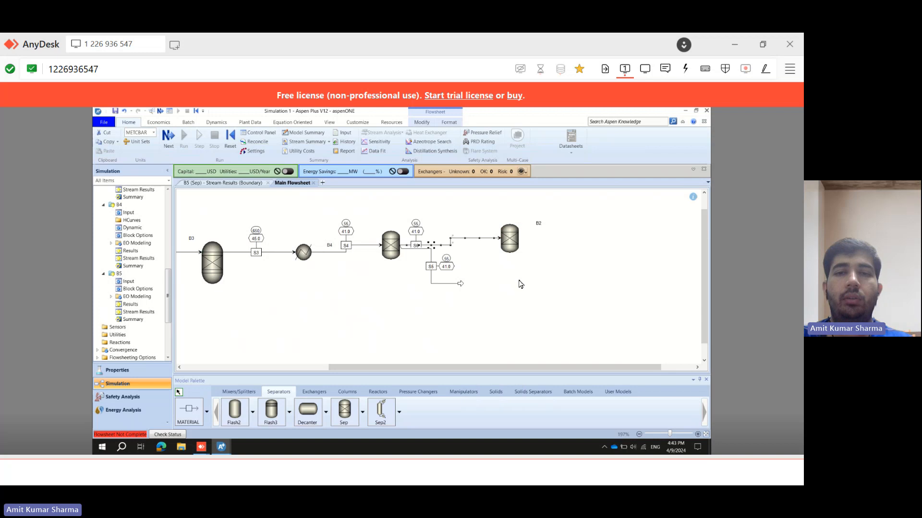
Draw two material outlet streams, S7 and S8, leaving separator B2.
{"action": "left_click", "coordinate": [195, 412]}
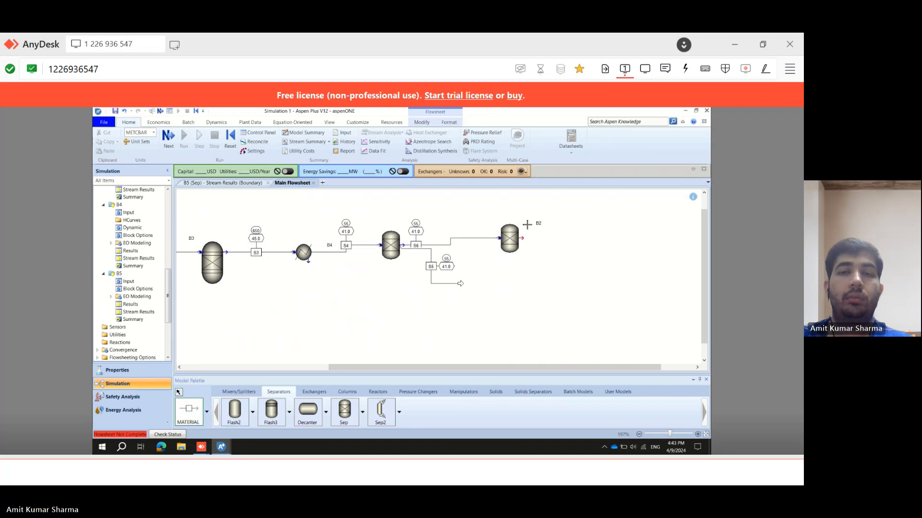
{"action": "left_click", "coordinate": [526, 238]}
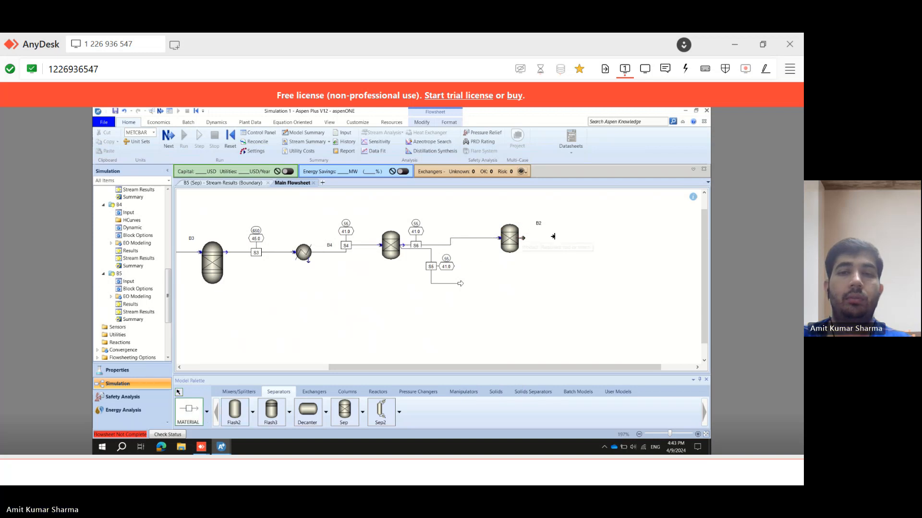
{"action": "left_click", "coordinate": [577, 238]}
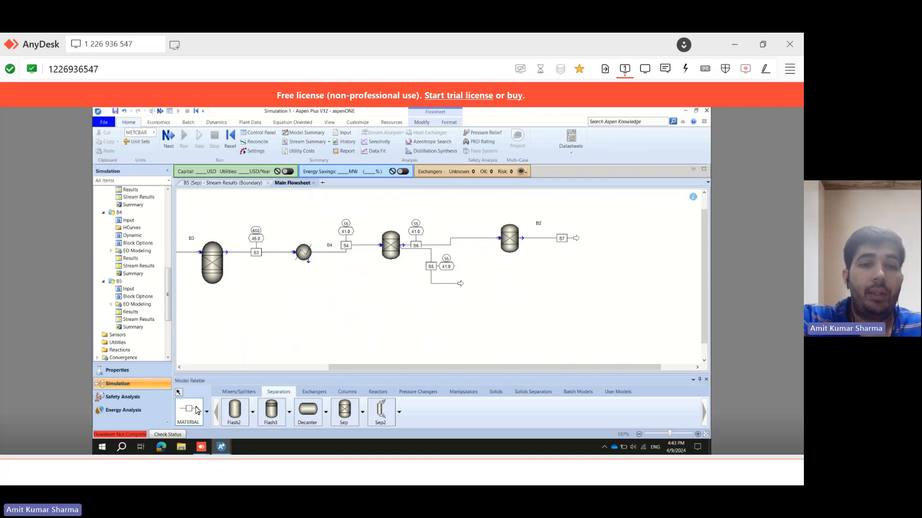
{"action": "left_click", "coordinate": [522, 238]}
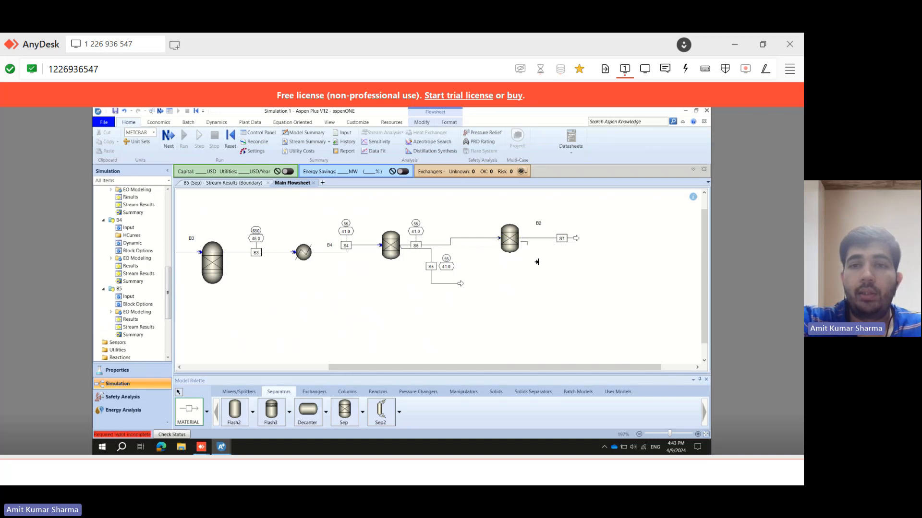
{"action": "left_click", "coordinate": [577, 278]}
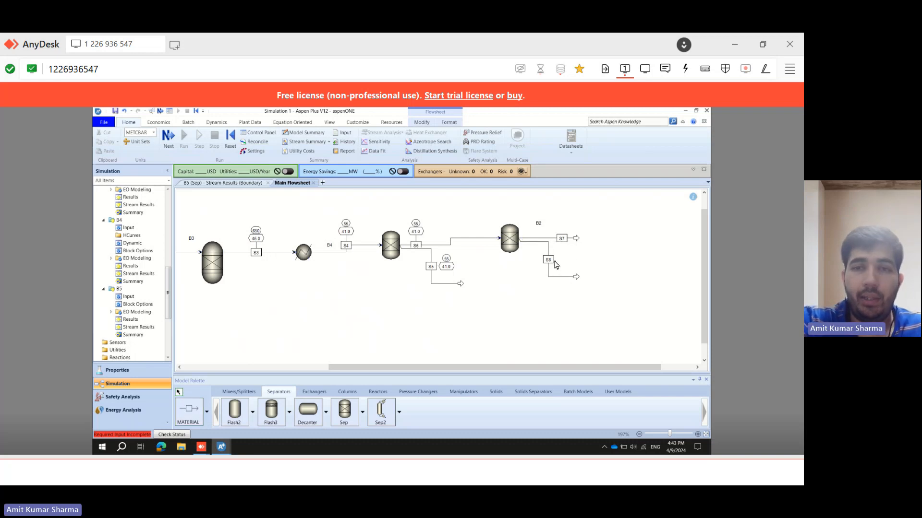
{"action": "left_click", "coordinate": [514, 244]}
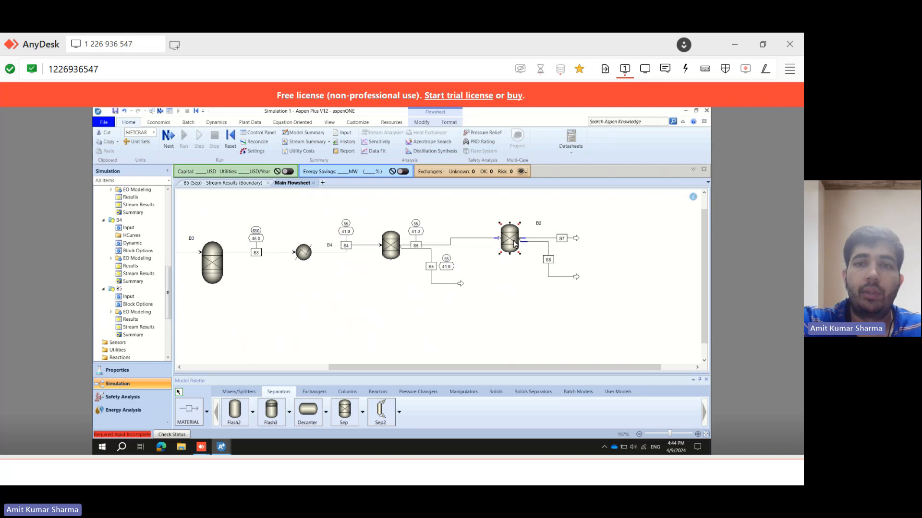
Set separator B2's H2 split fraction to outlet stream S7 to 1, then run the simulation.
{"action": "double_click", "coordinate": [515, 244]}
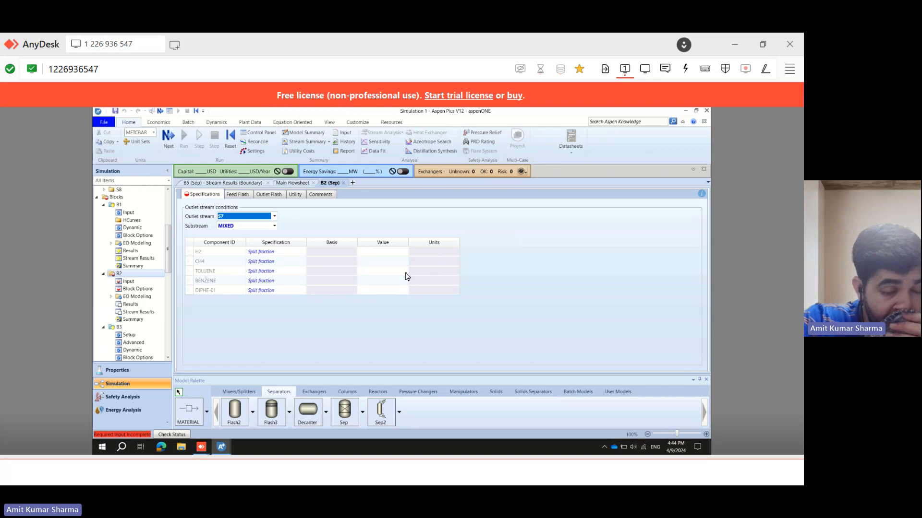
{"action": "left_click", "coordinate": [374, 253]}
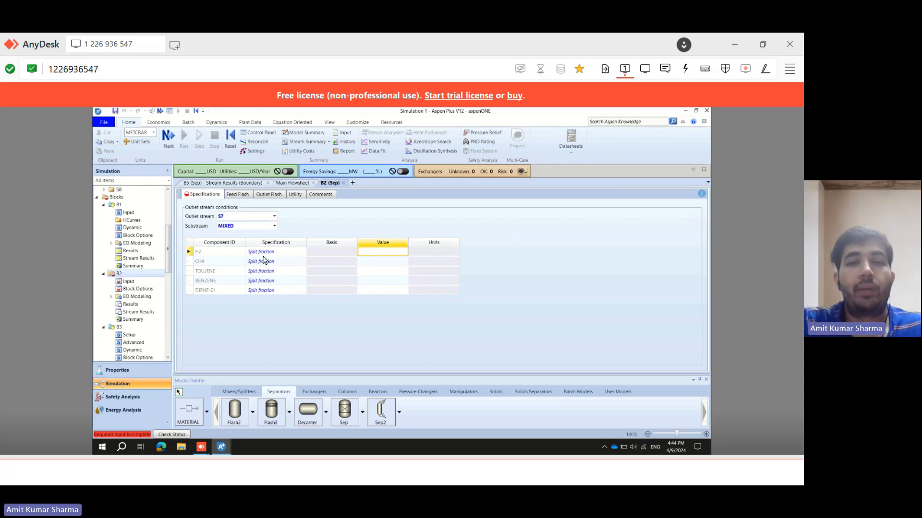
{"action": "type", "text": "1"}
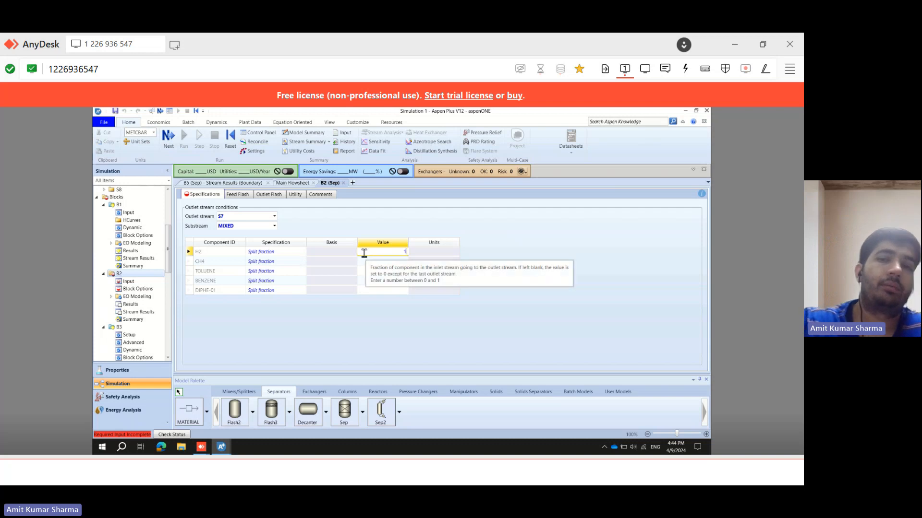
{"action": "key", "text": "Return"}
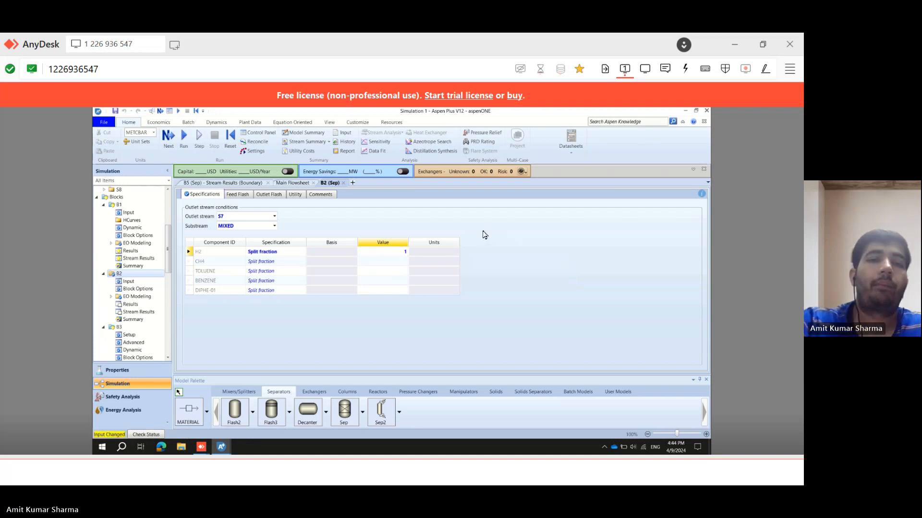
{"action": "left_click", "coordinate": [184, 143]}
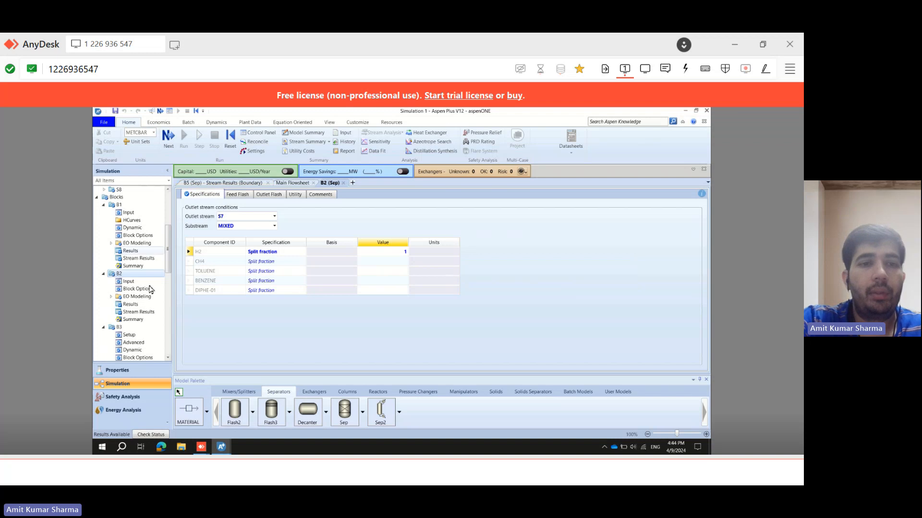
Open separator B2's stream results and examine the component mole flows of streams S6, S7 and S8.
{"action": "left_click", "coordinate": [292, 183]}
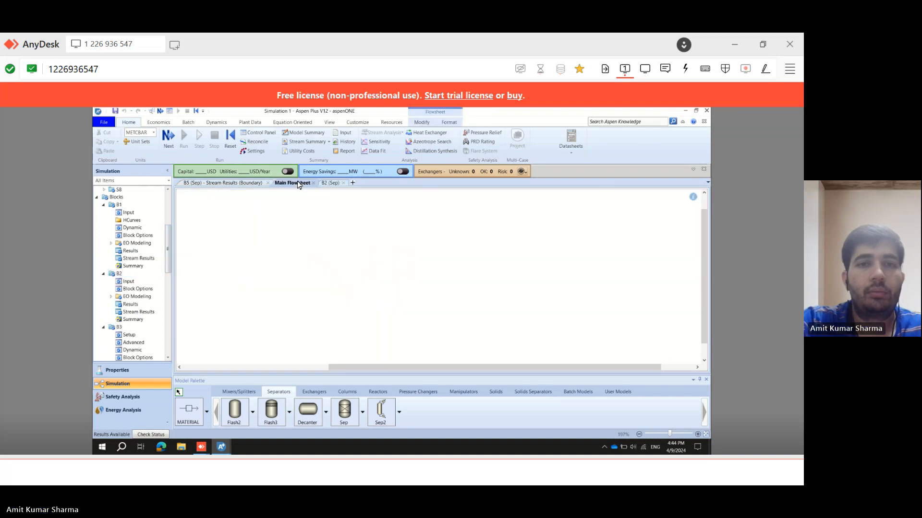
{"action": "left_click", "coordinate": [343, 183]}
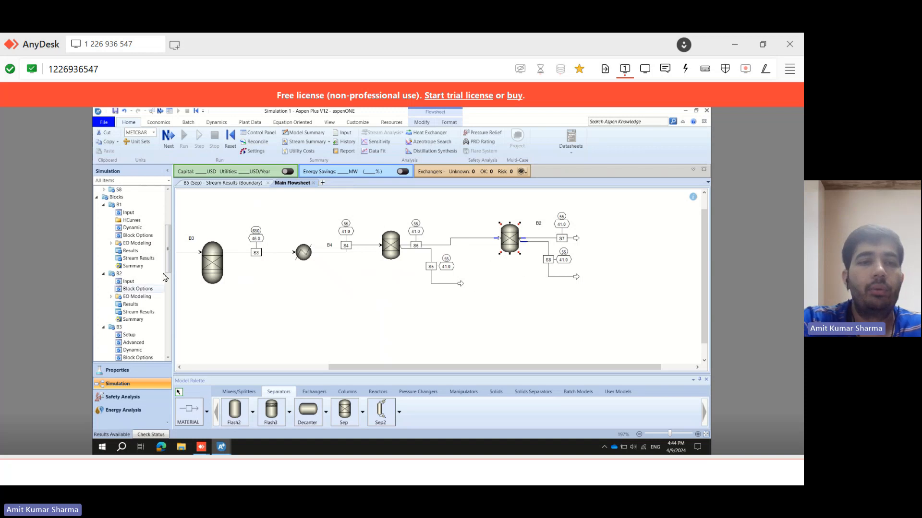
{"action": "double_click", "coordinate": [138, 312]}
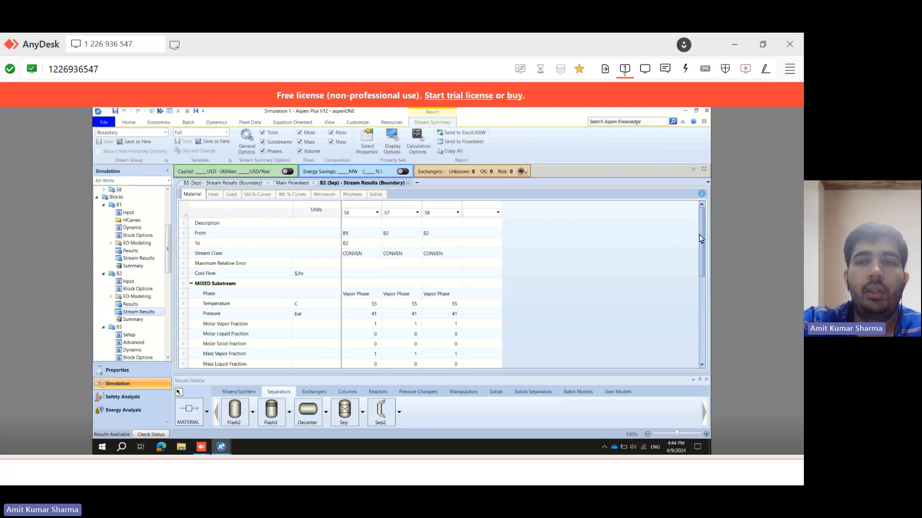
{"action": "left_click_drag", "start_coordinate": [702, 236], "coordinate": [705, 326]}
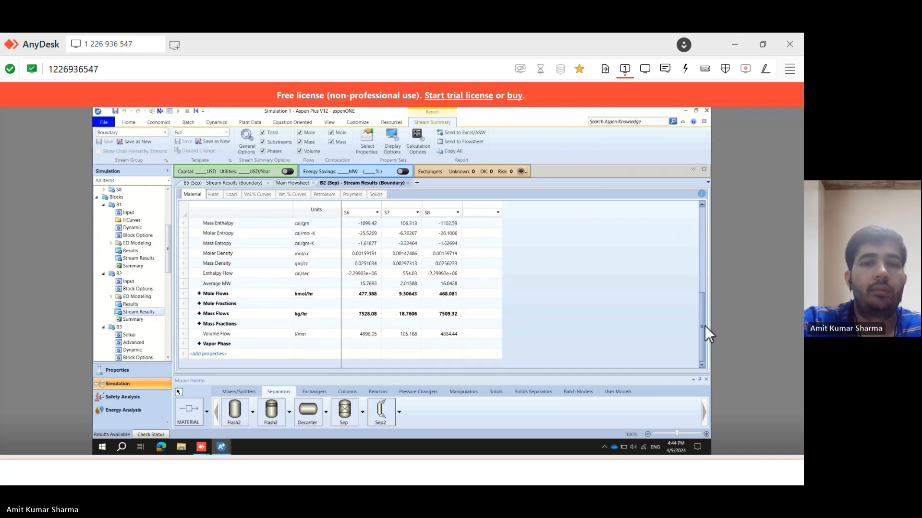
{"action": "left_click", "coordinate": [199, 294]}
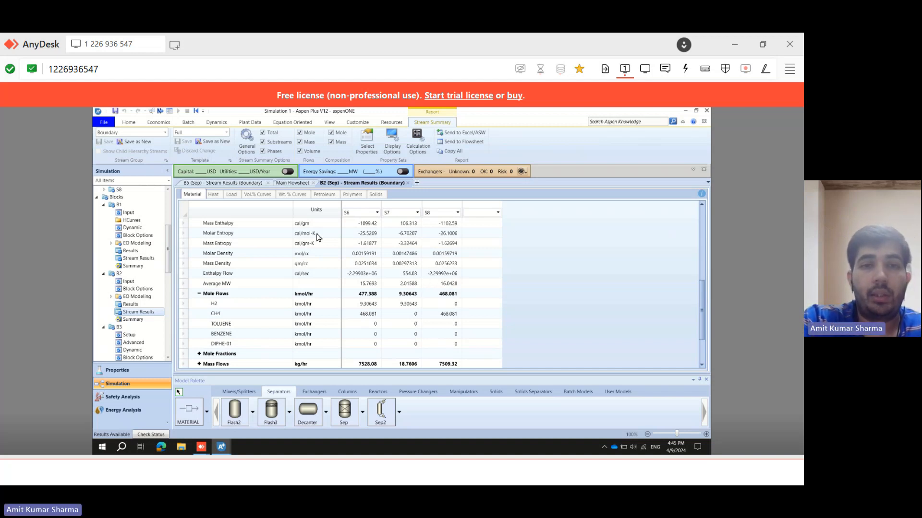
{"action": "left_click", "coordinate": [284, 183]}
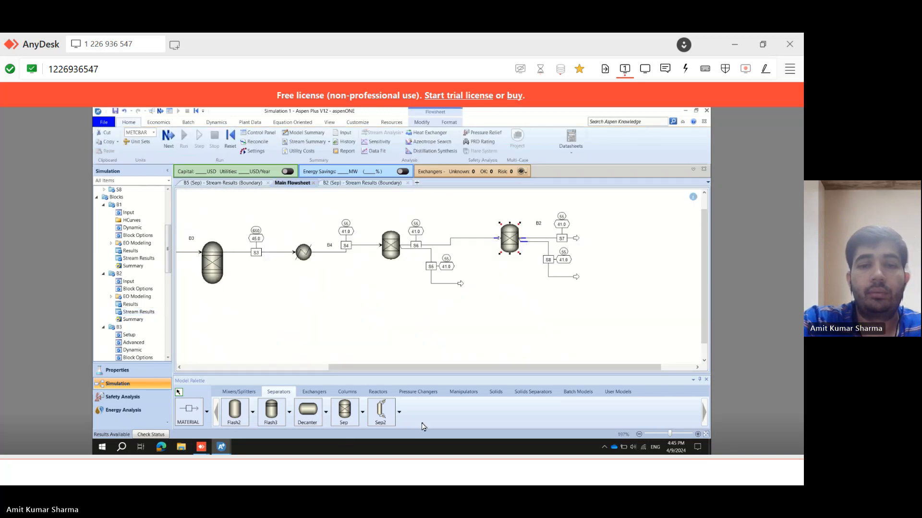
Switch to the problem statement and underline the requirement that hydrogen is split in a 75:25 ratio.
{"action": "left_click", "coordinate": [350, 465]}
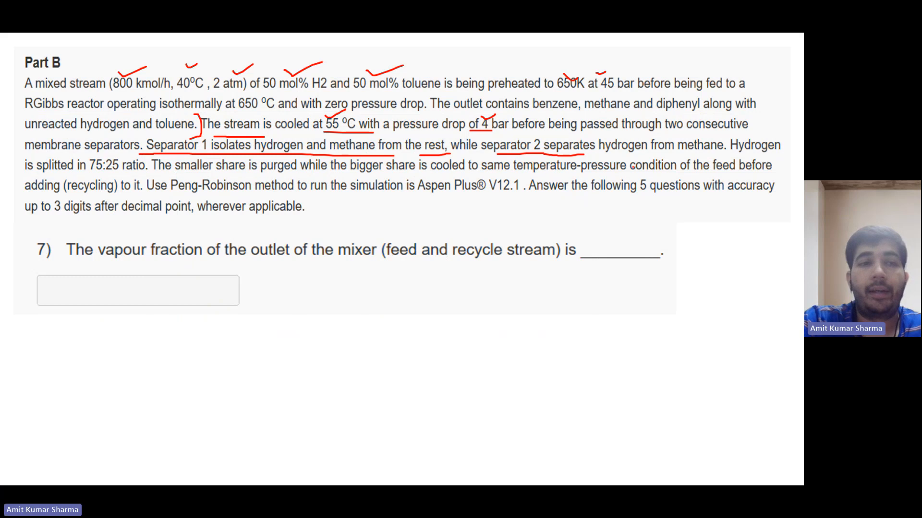
{"action": "left_click_drag", "start_coordinate": [734, 155], "coordinate": [776, 149]}
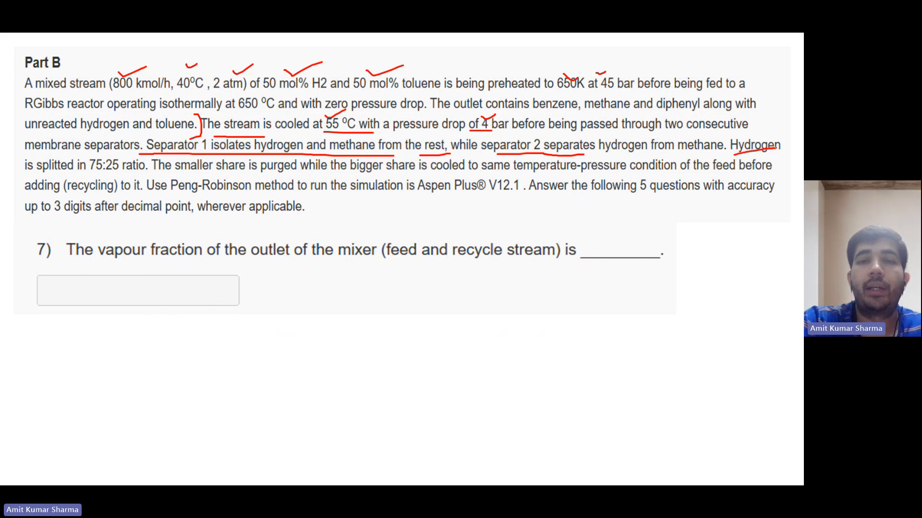
{"action": "left_click_drag", "start_coordinate": [21, 172], "coordinate": [115, 176]}
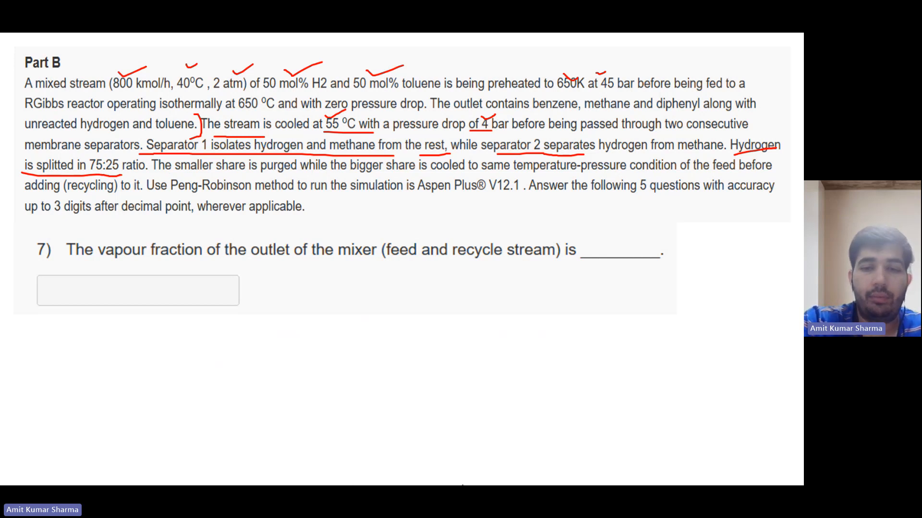
Switch back to Aspen Plus and place an FSplit splitter block to the right of separator B2.
{"action": "mouse_move", "coordinate": [489, 469]}
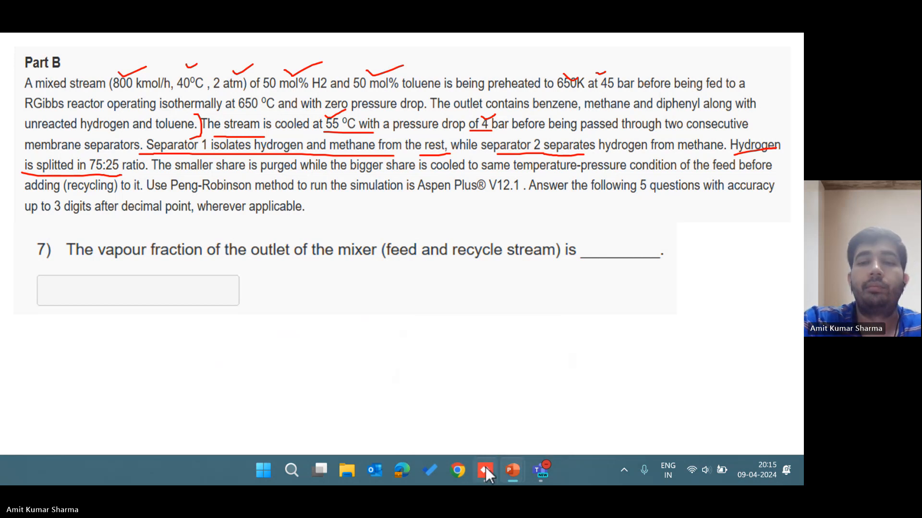
{"action": "left_click", "coordinate": [486, 469]}
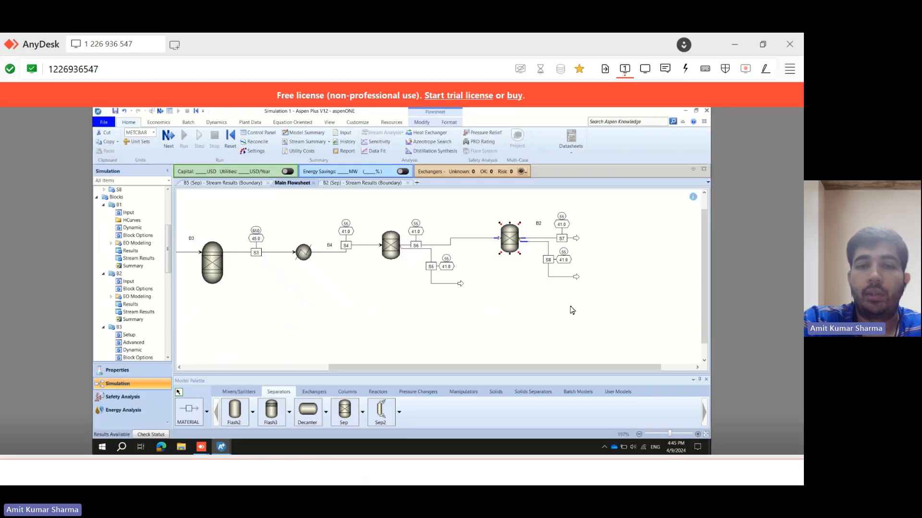
{"action": "left_click_drag", "start_coordinate": [503, 368], "coordinate": [536, 365]}
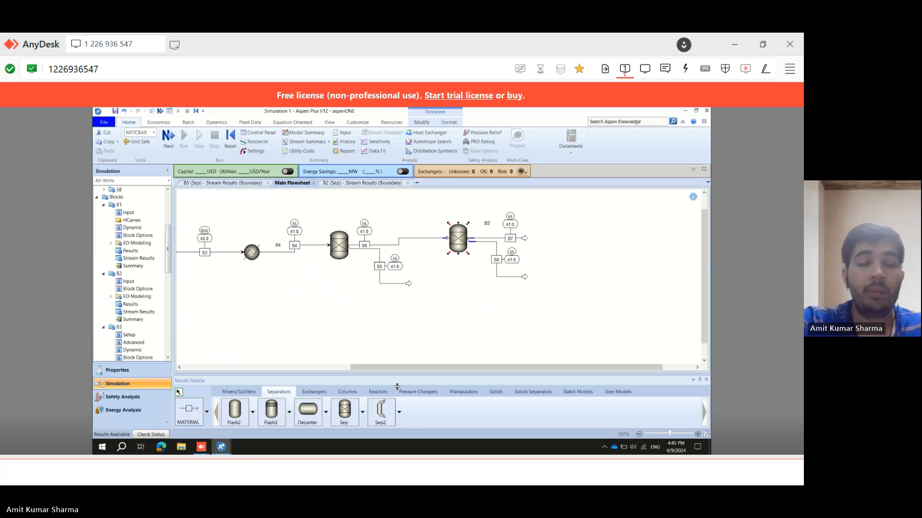
{"action": "left_click", "coordinate": [238, 392]}
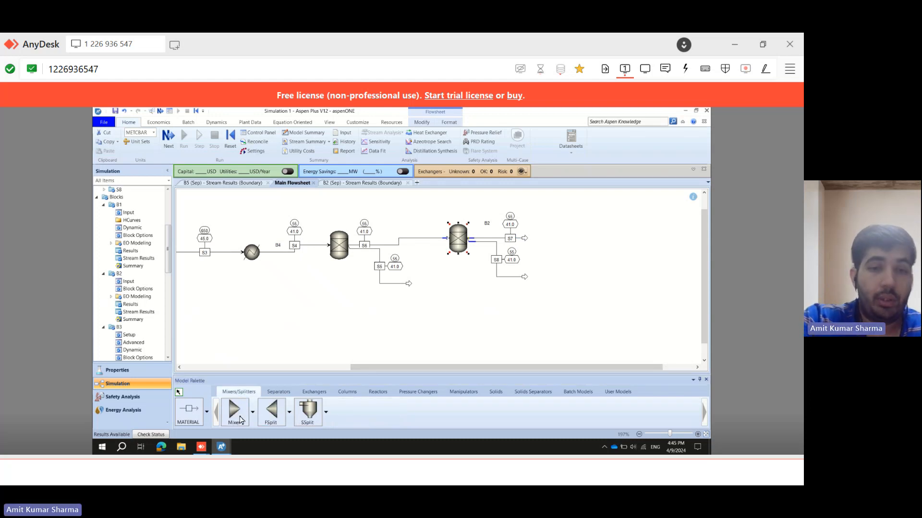
{"action": "left_click", "coordinate": [272, 417]}
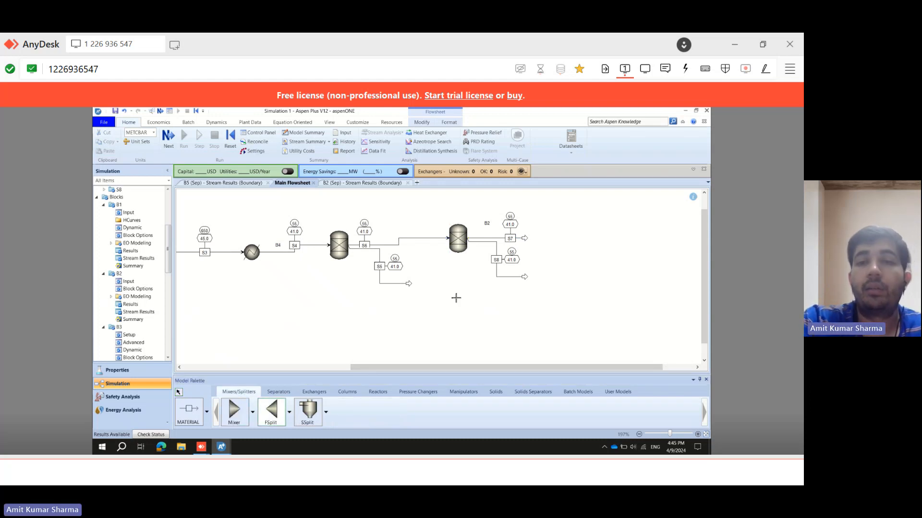
{"action": "left_click", "coordinate": [572, 233]}
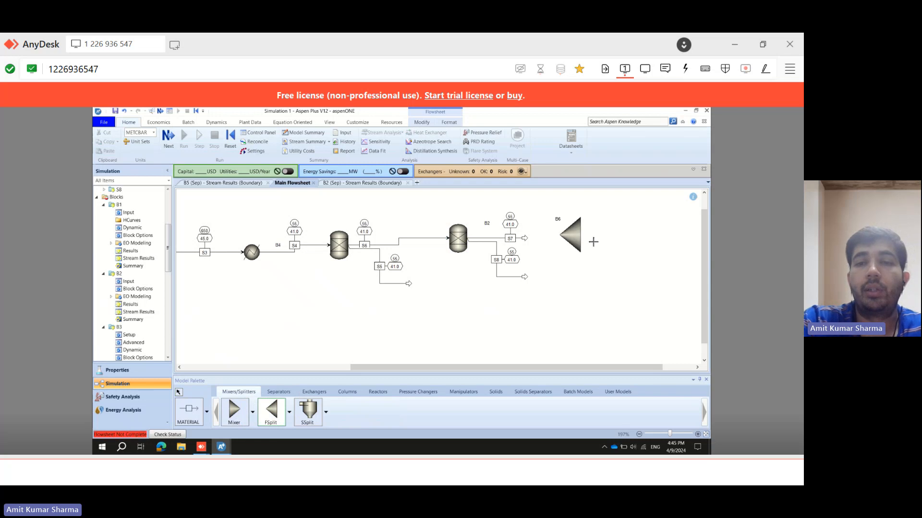
{"action": "right_click", "coordinate": [599, 238]}
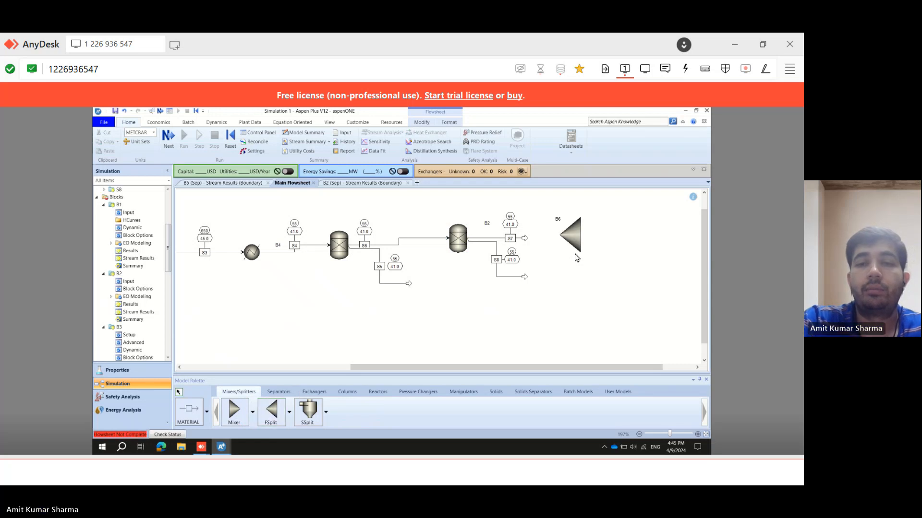
Reconnect the destination of stream S7 to the inlet of the new FSplit splitter.
{"action": "right_click", "coordinate": [524, 239]}
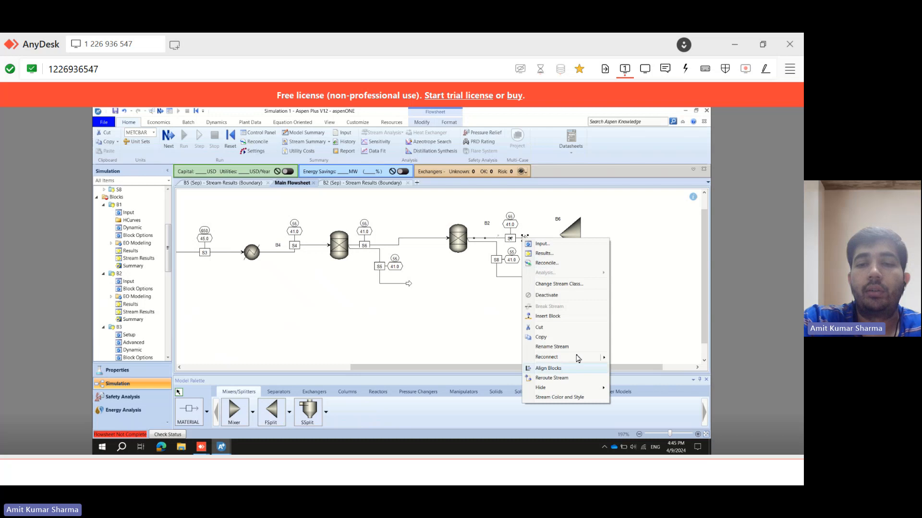
{"action": "mouse_move", "coordinate": [581, 357]}
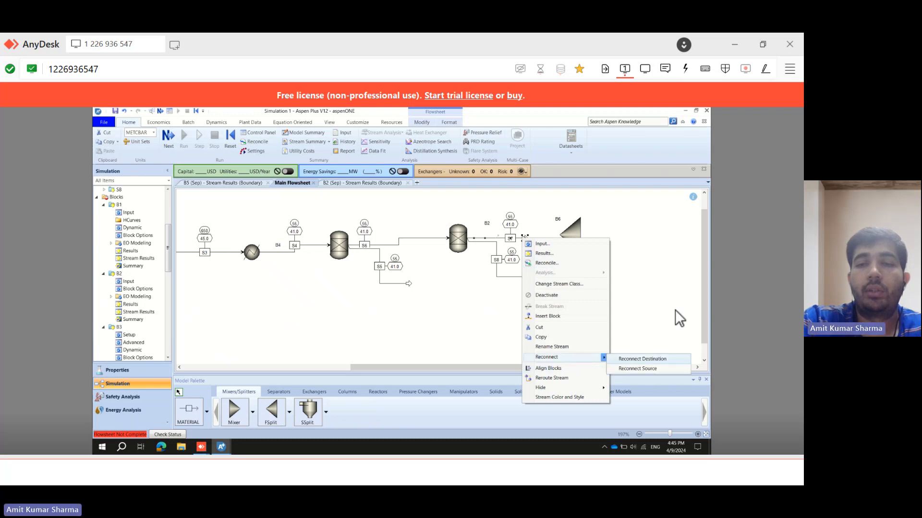
{"action": "left_click", "coordinate": [629, 360]}
{"action": "left_click", "coordinate": [560, 234]}
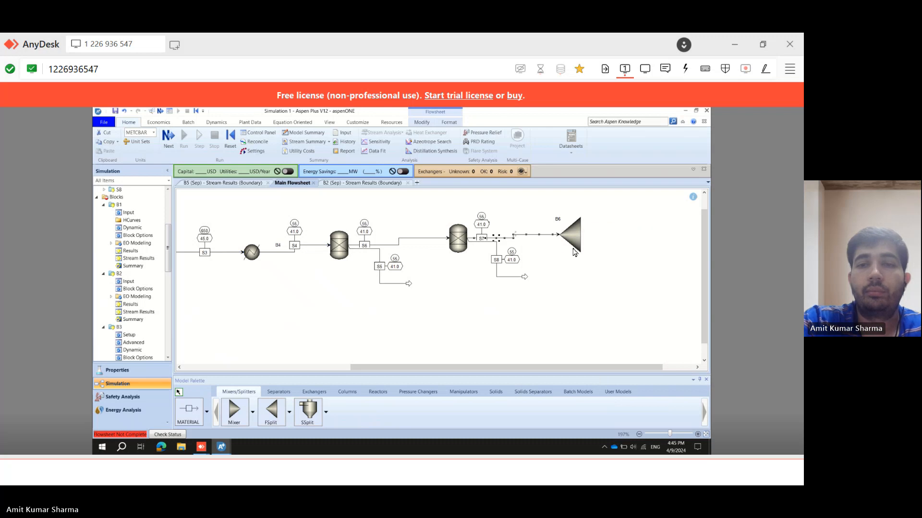
{"action": "left_click", "coordinate": [585, 277]}
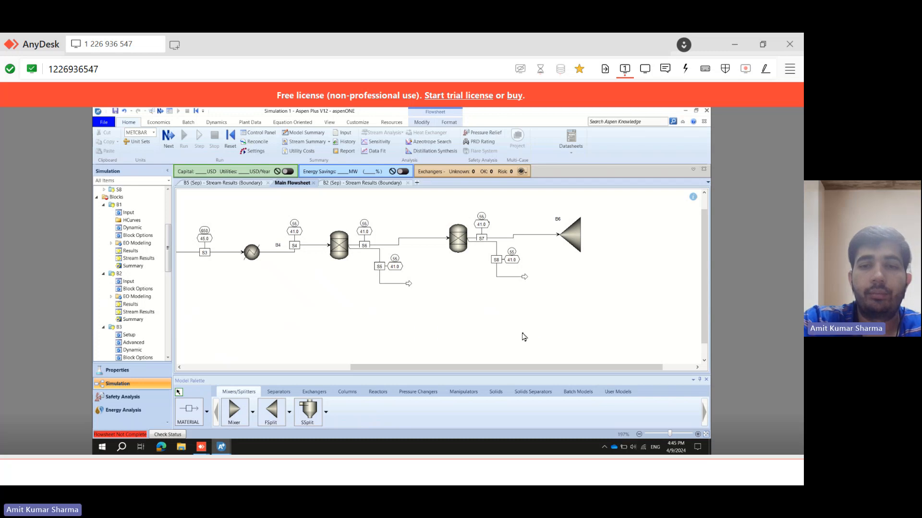
Draw two material outlet streams, S9 and S10, leaving the FSplit splitter.
{"action": "left_click", "coordinate": [189, 414]}
{"action": "left_click", "coordinate": [584, 235]}
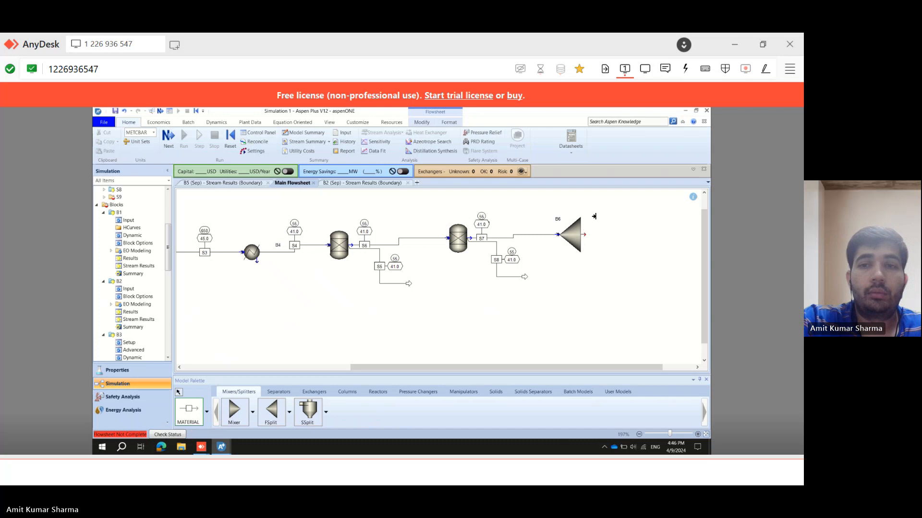
{"action": "left_click", "coordinate": [628, 212]}
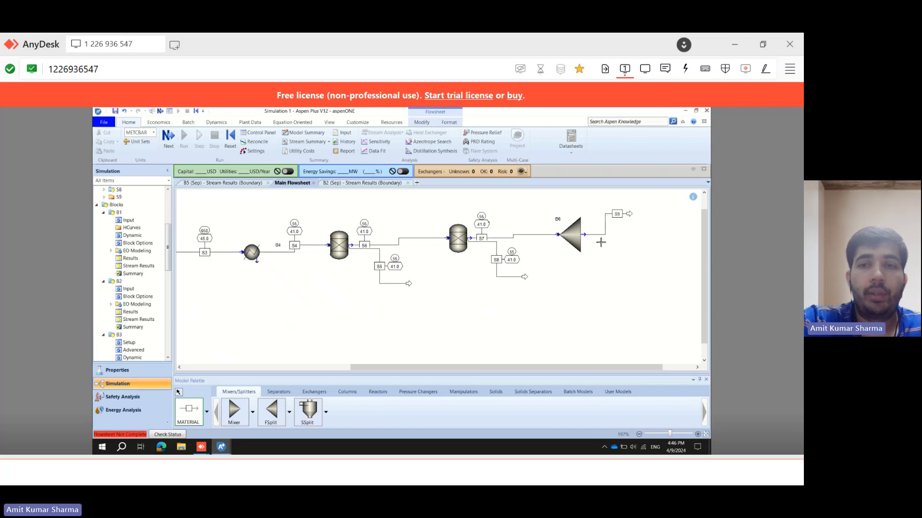
{"action": "left_click", "coordinate": [586, 235]}
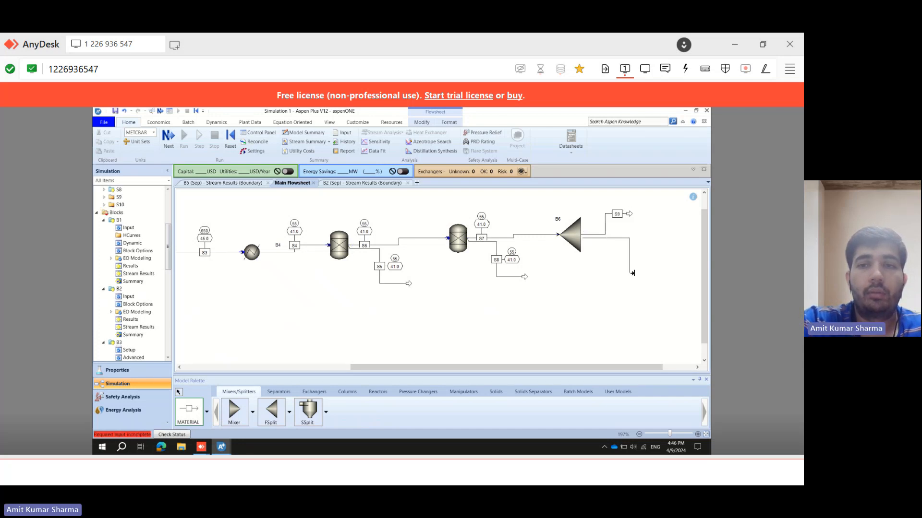
{"action": "left_click", "coordinate": [633, 273]}
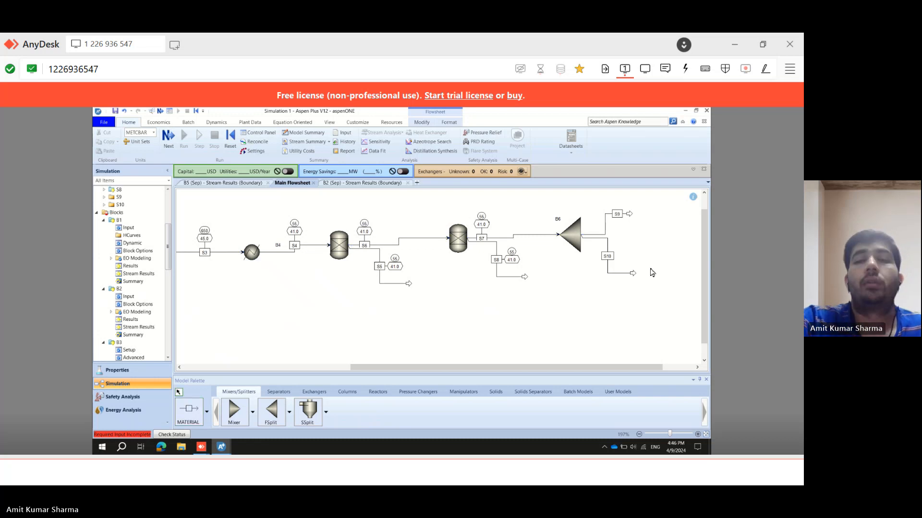
Set the splitter's split fraction for outlet stream S9 to 0.75, then run the simulation.
{"action": "double_click", "coordinate": [575, 232]}
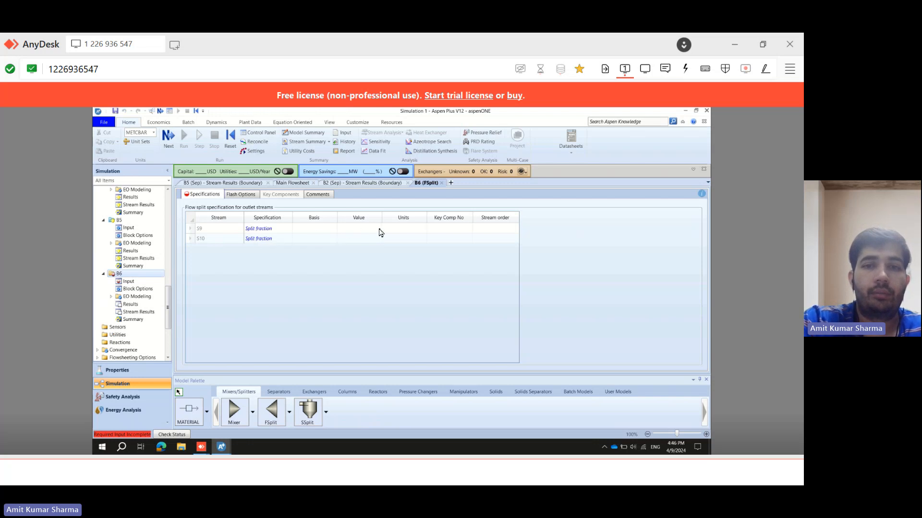
{"action": "left_click", "coordinate": [357, 230]}
{"action": "type", "text": "0"}
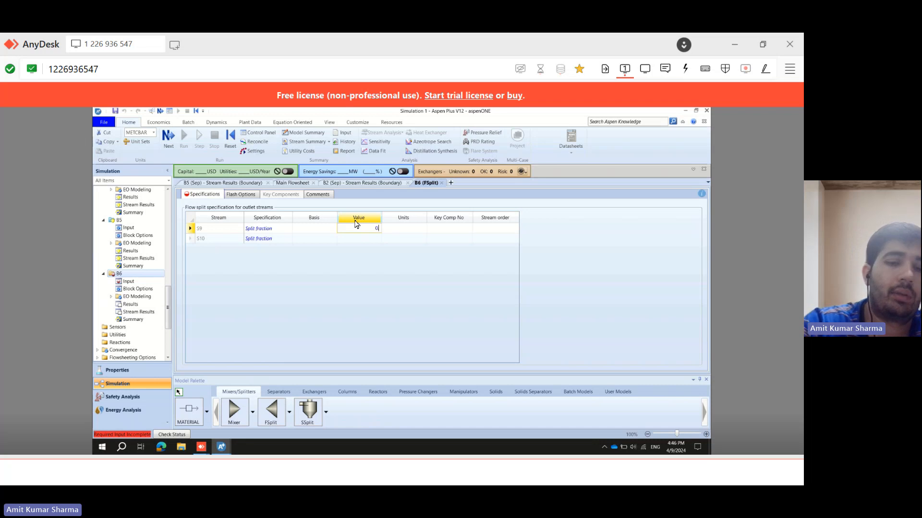
{"action": "type", "text": ".75"}
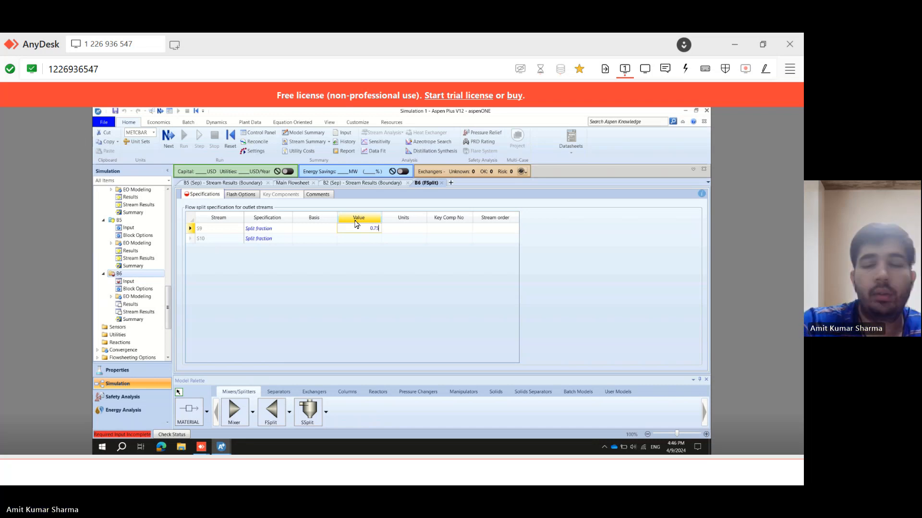
{"action": "left_click", "coordinate": [366, 240]}
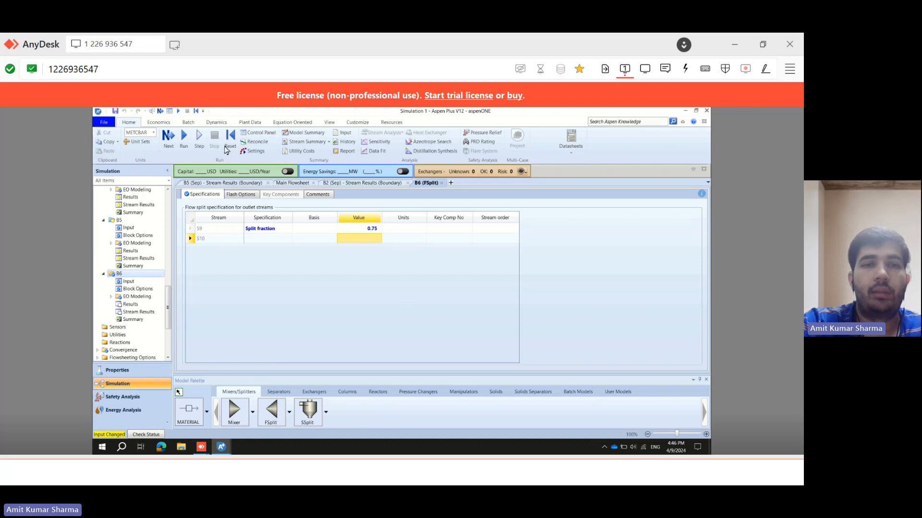
{"action": "left_click", "coordinate": [184, 139]}
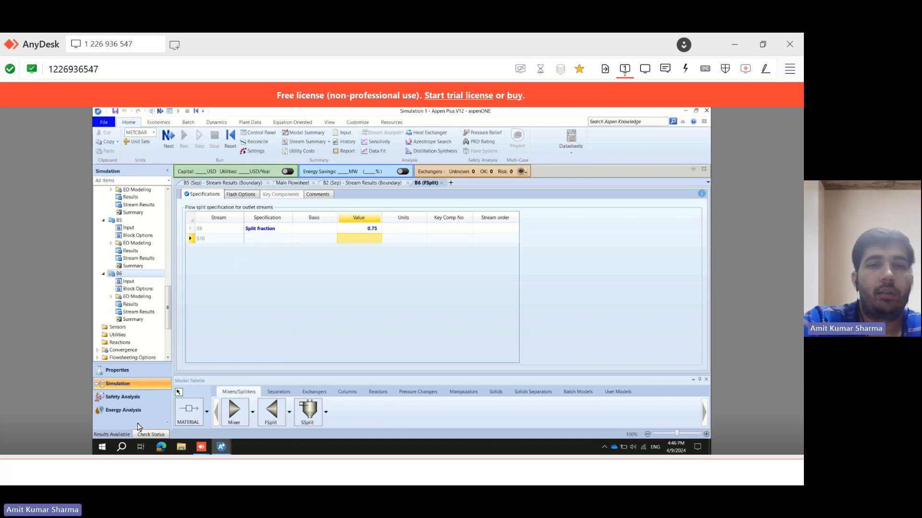
Open the splitter's stream results and examine the component mole flows of streams S7, S9 and S10.
{"action": "left_click", "coordinate": [292, 183]}
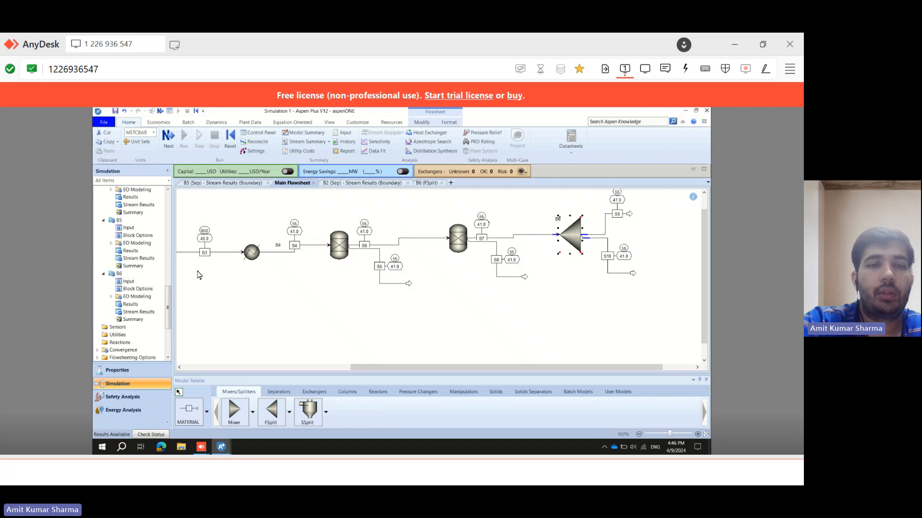
{"action": "left_click", "coordinate": [144, 312]}
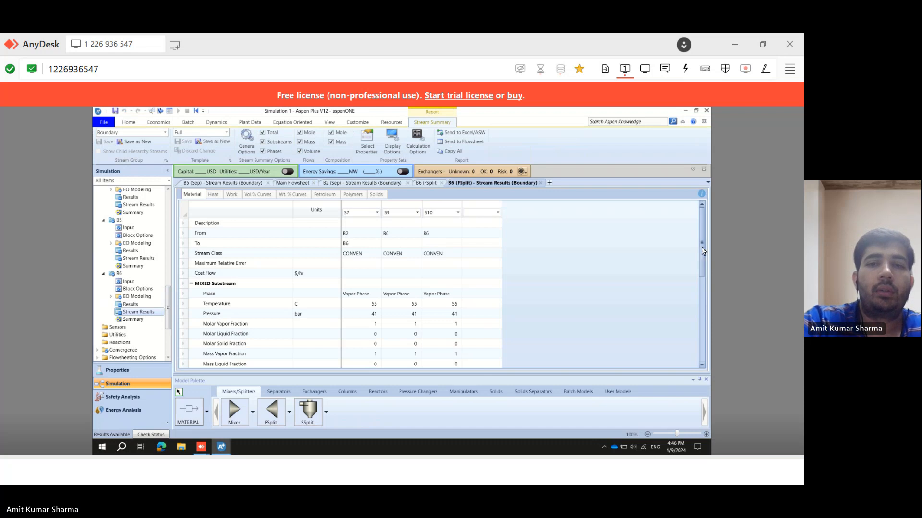
{"action": "left_click_drag", "start_coordinate": [701, 250], "coordinate": [702, 335]}
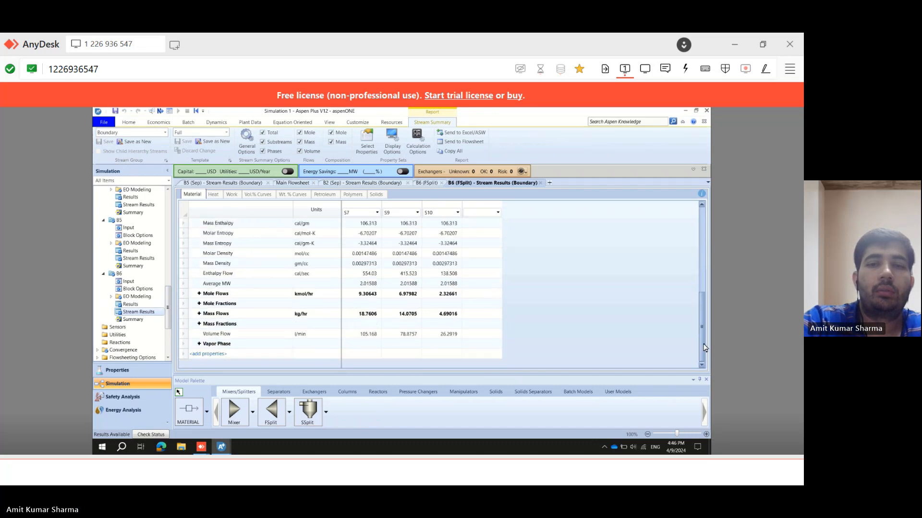
{"action": "left_click", "coordinate": [199, 293]}
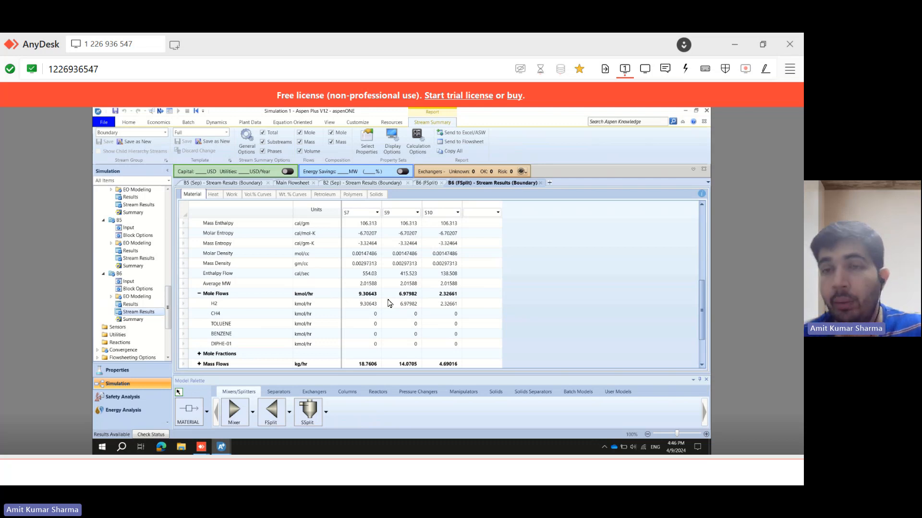
Switch to the problem statement and underline the purge and the cooling of the recycled share to feed conditions.
{"action": "left_click", "coordinate": [739, 43]}
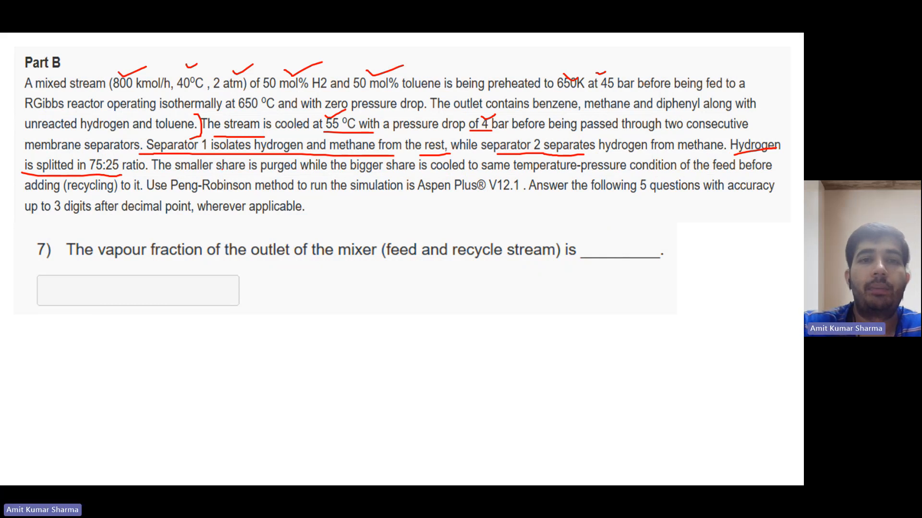
{"action": "left_click_drag", "start_coordinate": [238, 171], "coordinate": [288, 173]}
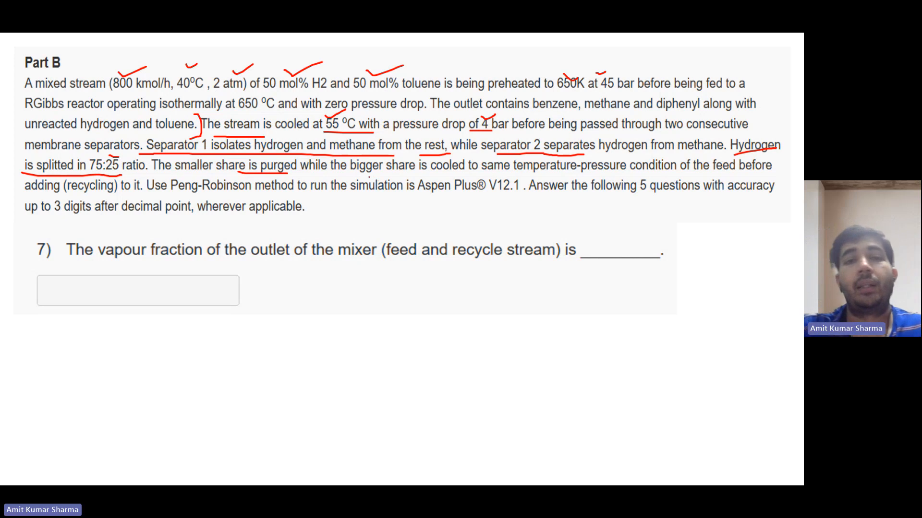
{"action": "left_click_drag", "start_coordinate": [394, 177], "coordinate": [530, 177]}
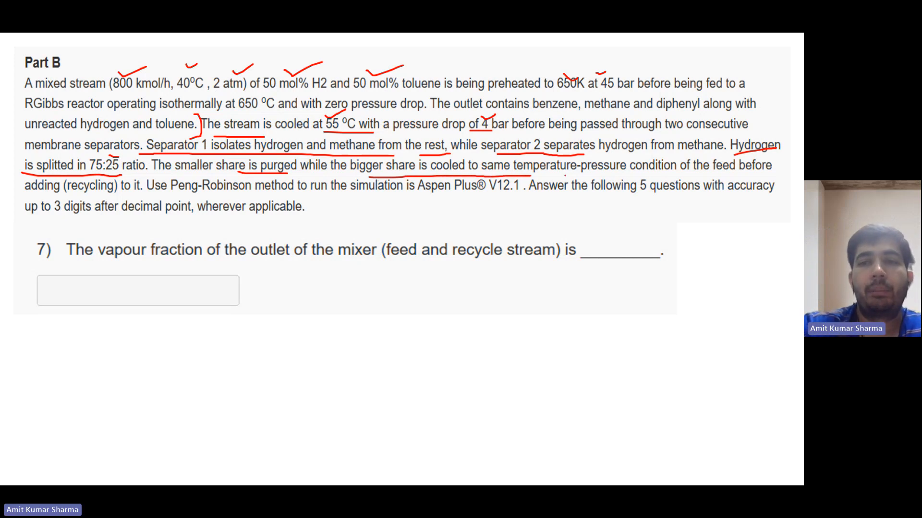
{"action": "left_click_drag", "start_coordinate": [625, 174], "coordinate": [651, 172]}
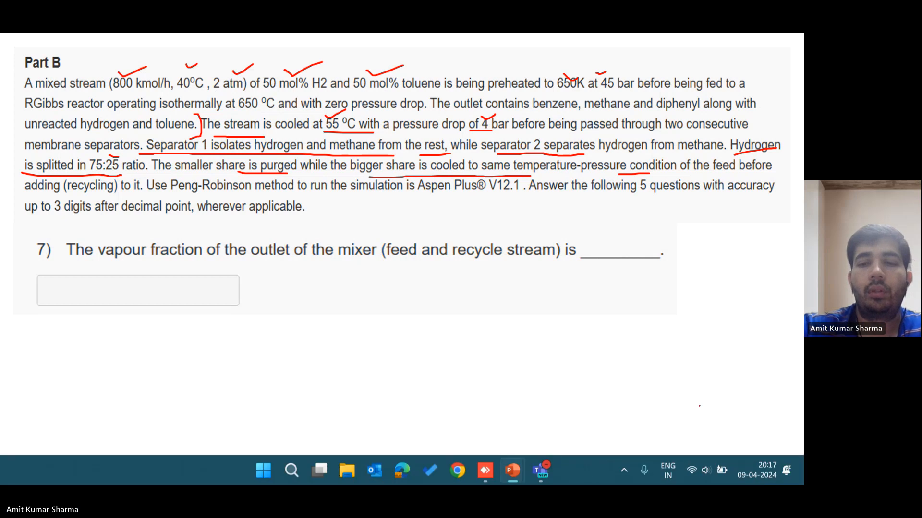
Return to Aspen Plus and review the open result tabs and the reference simulation's main flowsheet.
{"action": "left_click", "coordinate": [490, 469]}
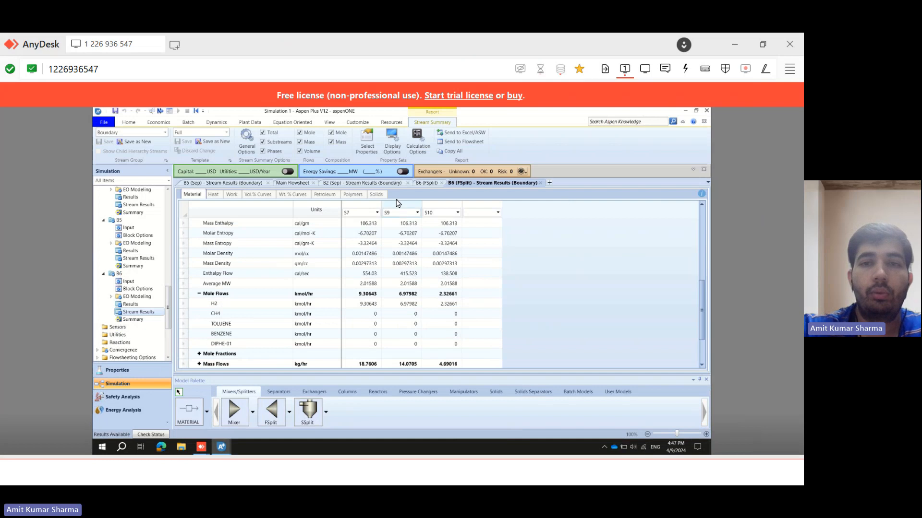
{"action": "left_click", "coordinate": [430, 187]}
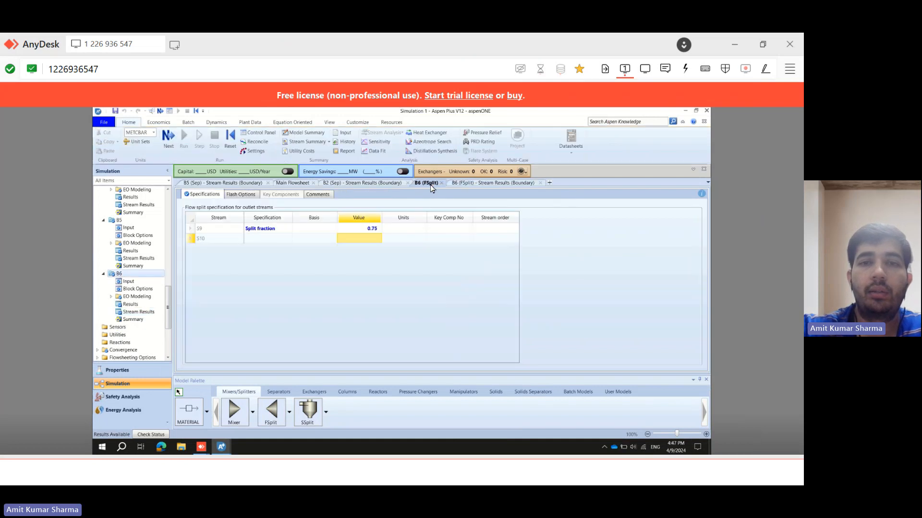
{"action": "left_click", "coordinate": [370, 185]}
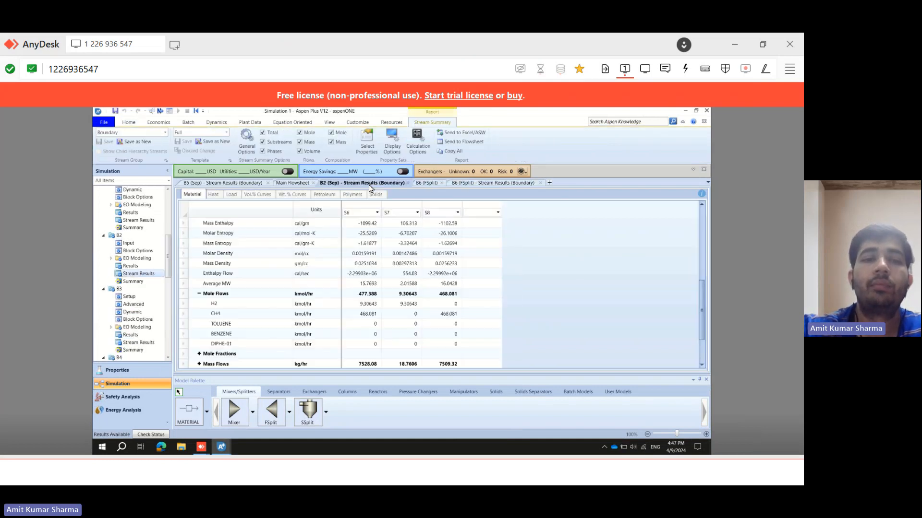
{"action": "left_click", "coordinate": [282, 184]}
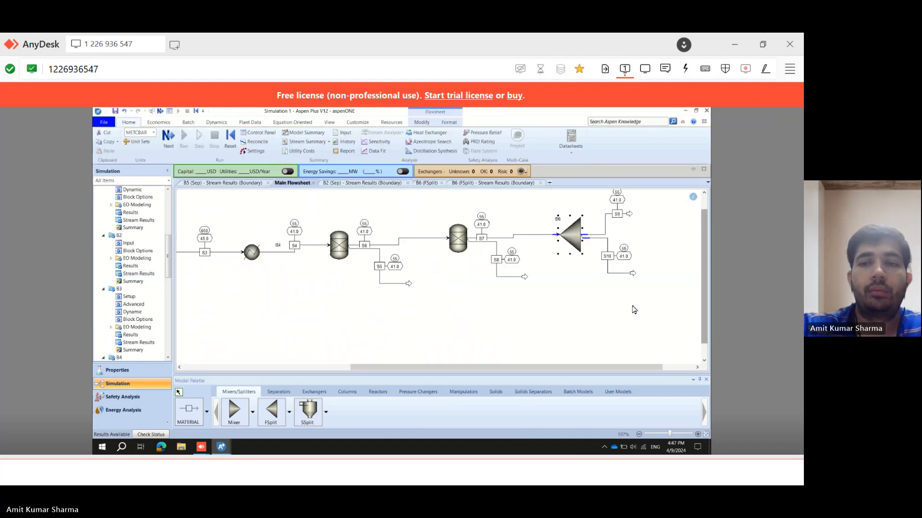
{"action": "scroll", "coordinate": [602, 298], "scroll_direction": "up", "scroll_amount": 1}
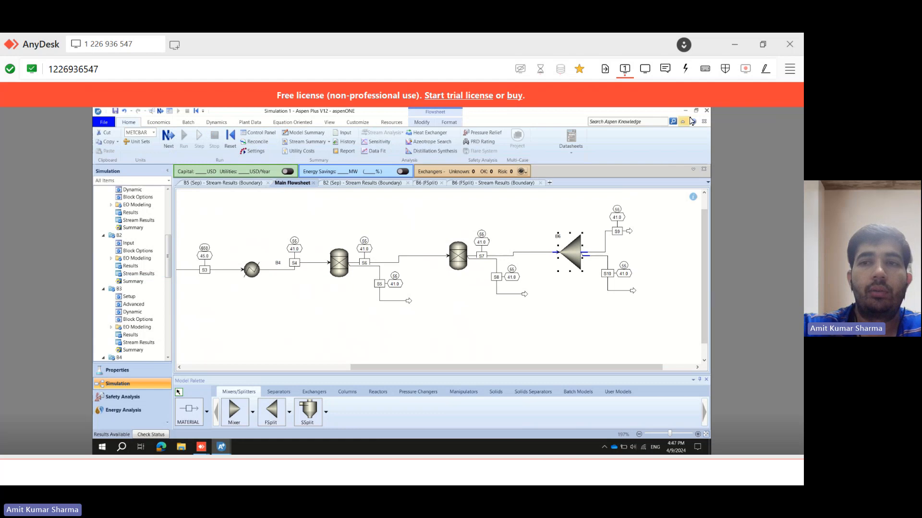
{"action": "left_click", "coordinate": [685, 111]}
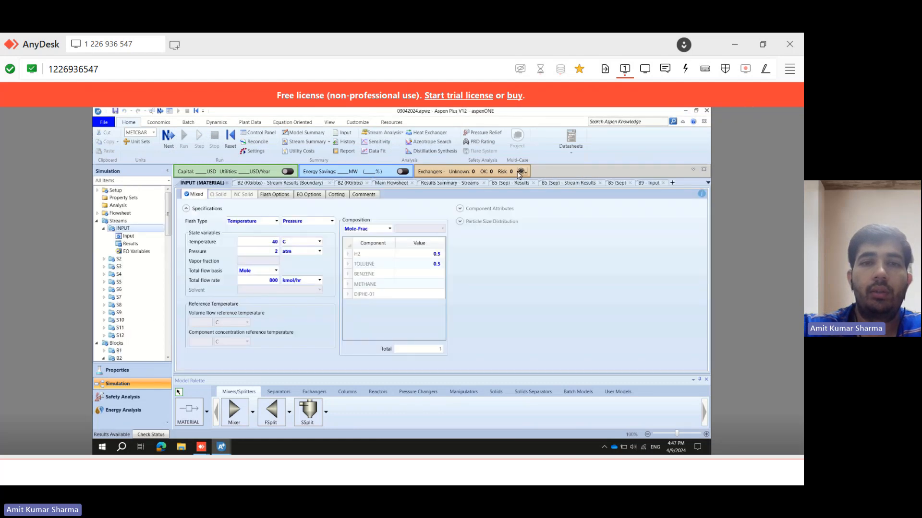
{"action": "left_click", "coordinate": [392, 184]}
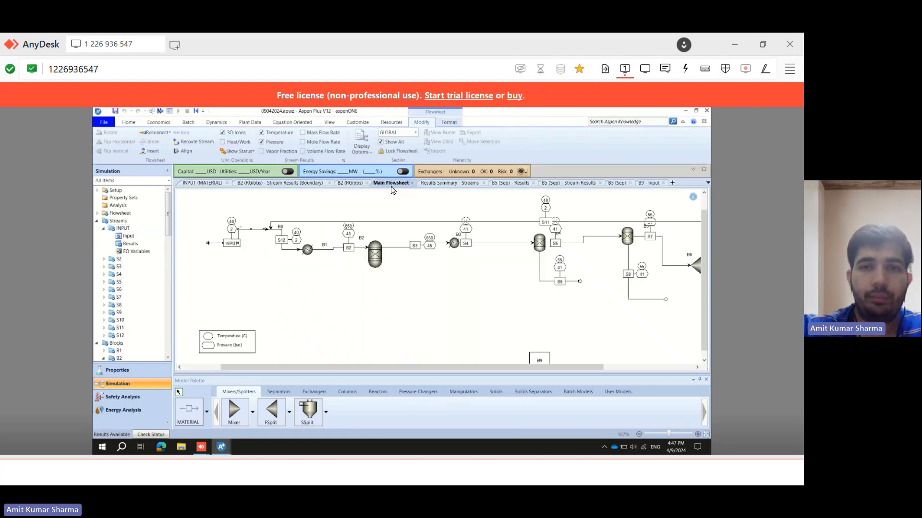
Open the recycle cooler B7 and set its outlet pressure to 2 atm.
{"action": "left_click_drag", "start_coordinate": [432, 367], "coordinate": [523, 368]}
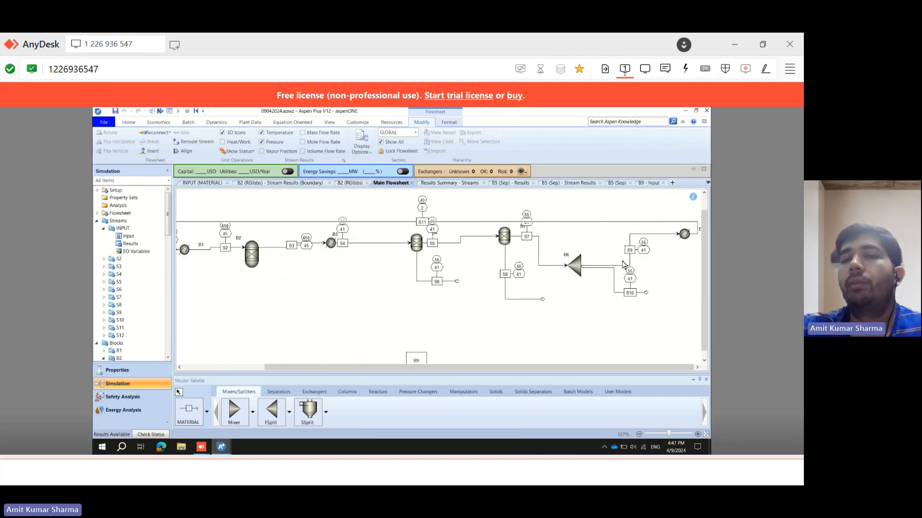
{"action": "left_click_drag", "start_coordinate": [640, 368], "coordinate": [672, 369]}
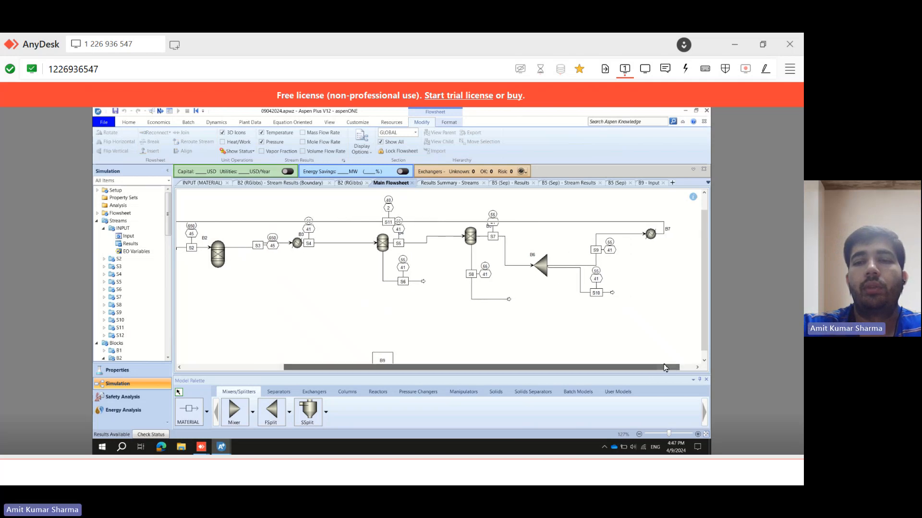
{"action": "left_click", "coordinate": [652, 235]}
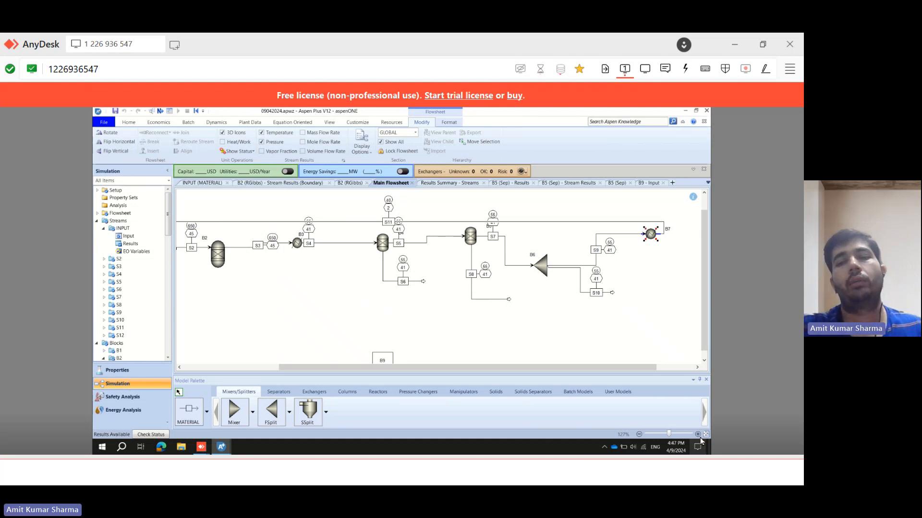
{"action": "left_click", "coordinate": [697, 434]}
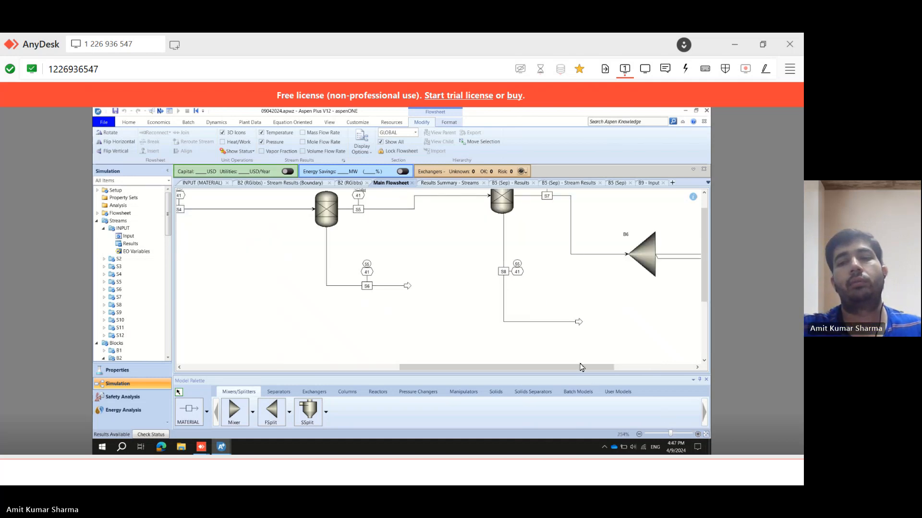
{"action": "left_click_drag", "start_coordinate": [580, 368], "coordinate": [652, 358]}
{"action": "scroll", "coordinate": [697, 268], "scroll_direction": "up", "scroll_amount": 1}
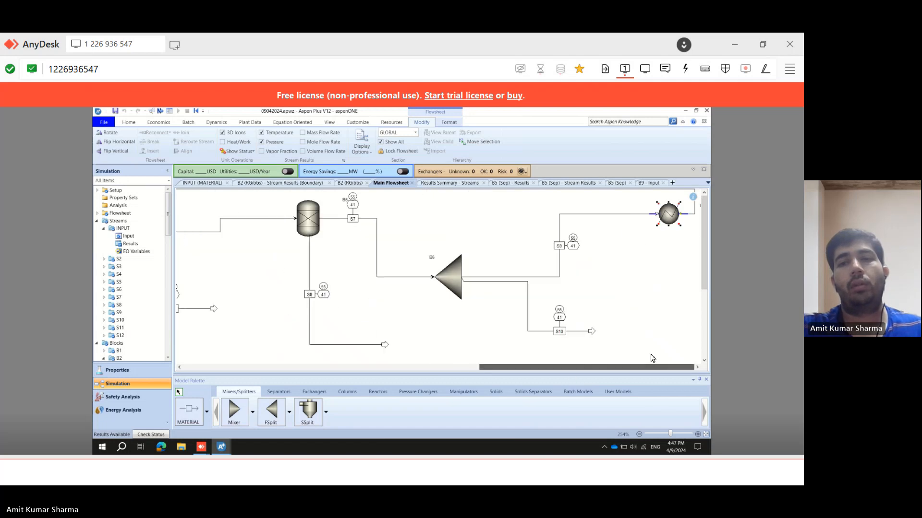
{"action": "left_click", "coordinate": [639, 435]}
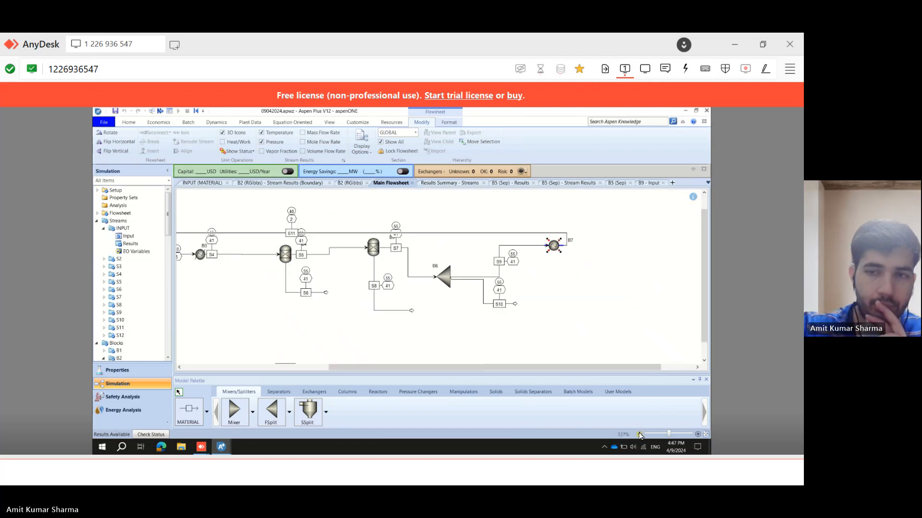
{"action": "left_click", "coordinate": [558, 251]}
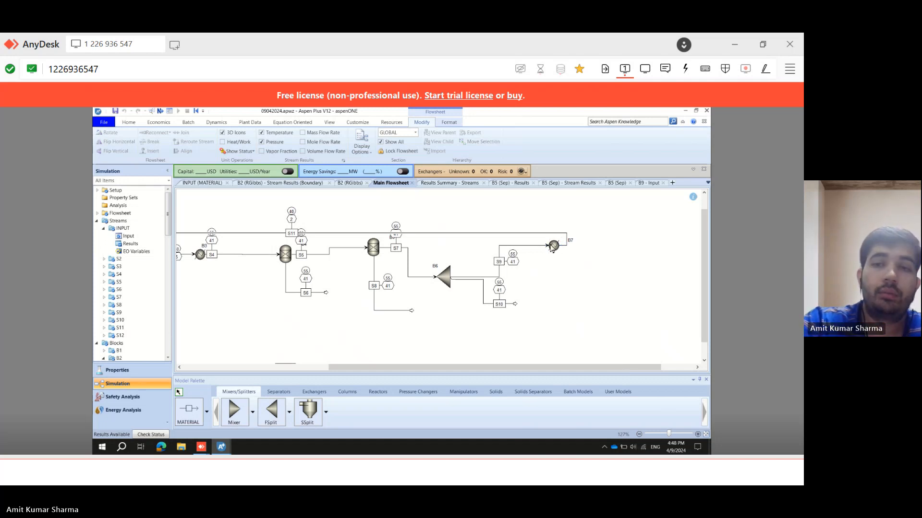
{"action": "double_click", "coordinate": [553, 247]}
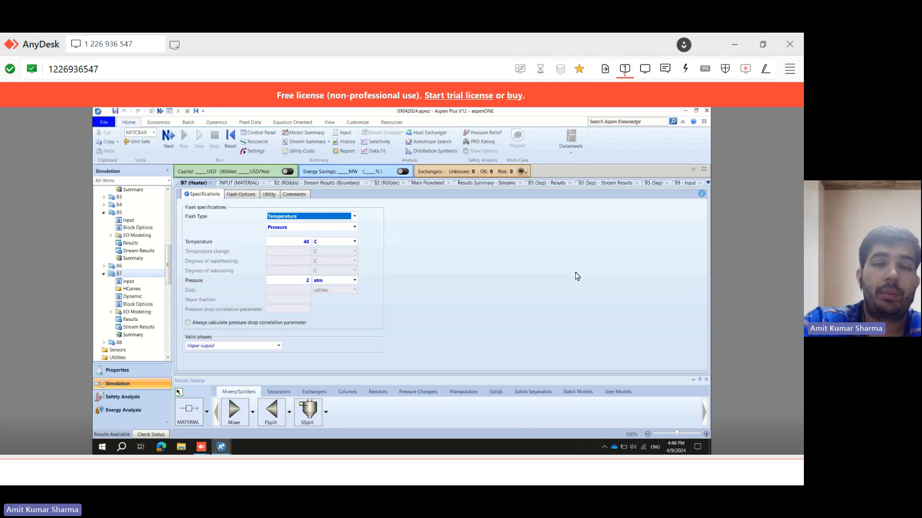
{"action": "left_click", "coordinate": [308, 281]}
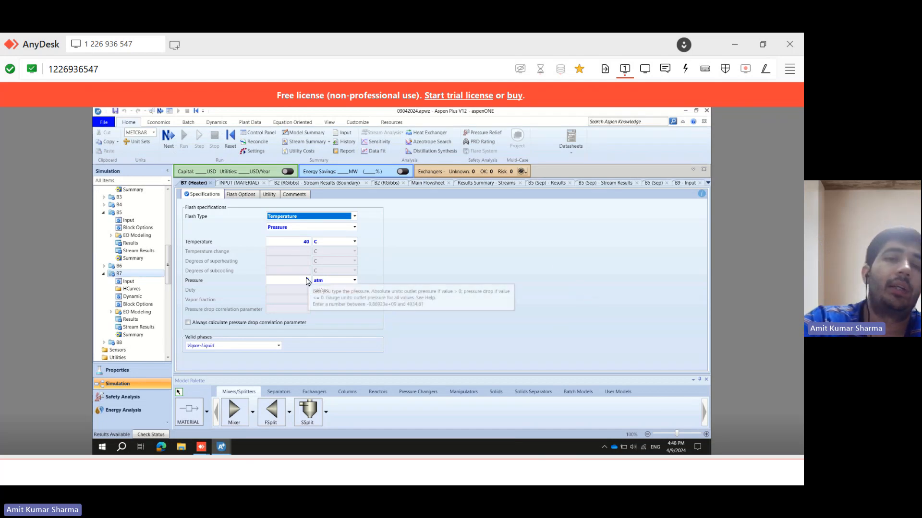
{"action": "type", "text": "2"}
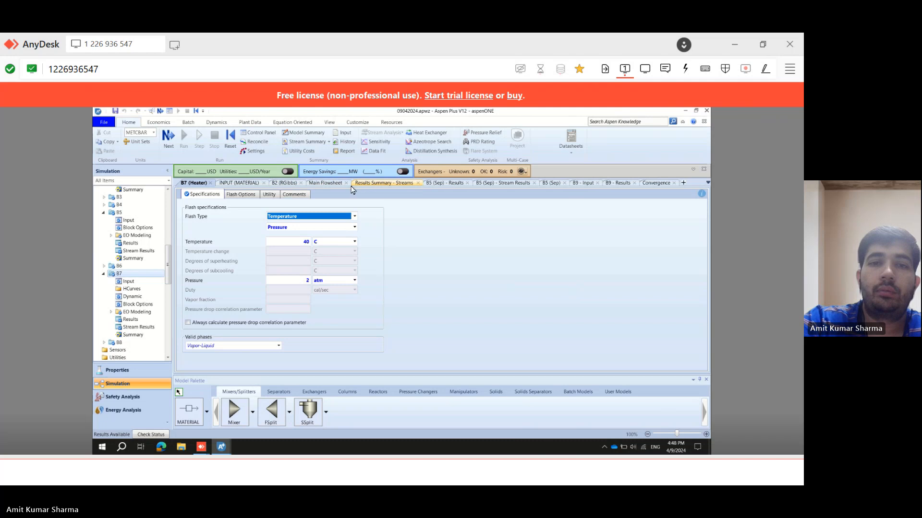
Close several open result tabs and return to the main flowsheet.
{"action": "left_click", "coordinate": [418, 183]}
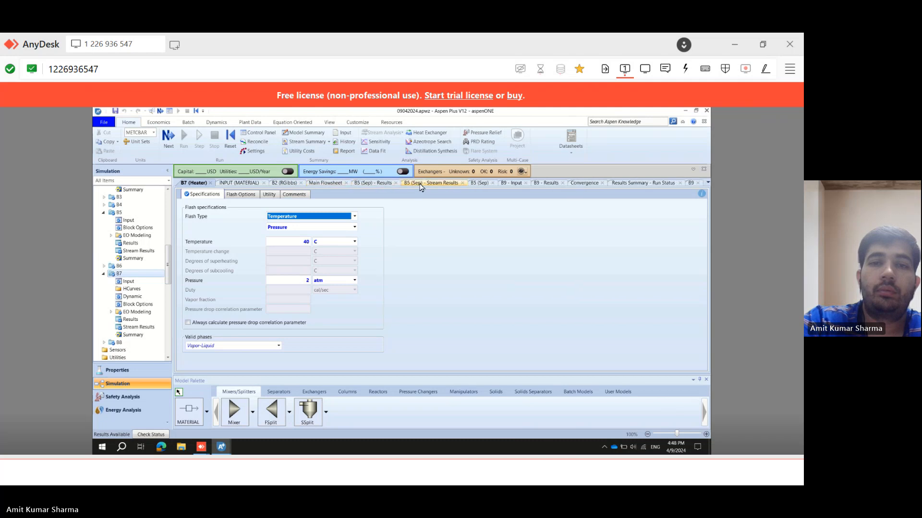
{"action": "left_click", "coordinate": [395, 183]}
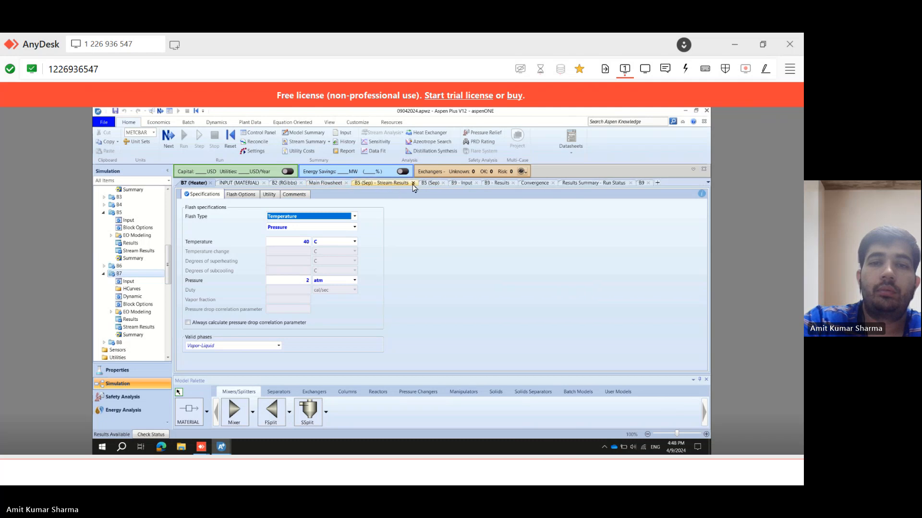
{"action": "left_click", "coordinate": [413, 183]}
{"action": "left_click", "coordinate": [327, 183]}
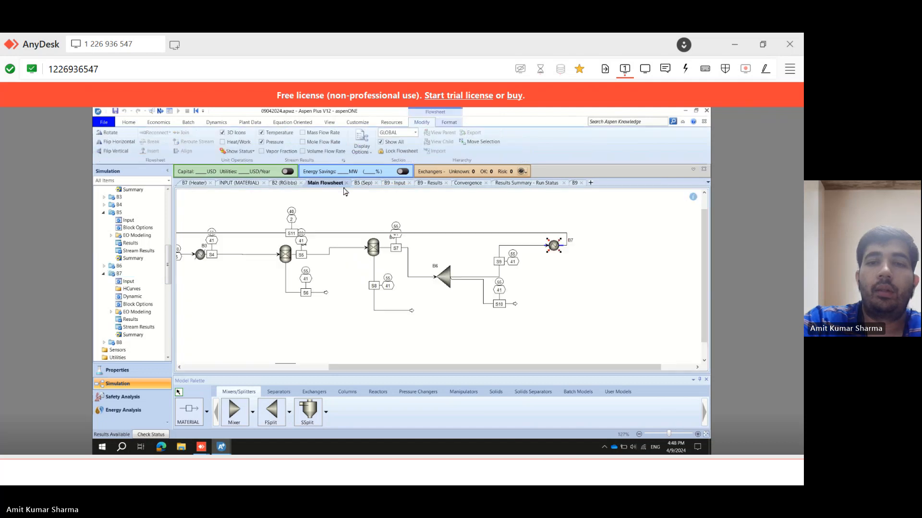
Open the results of recycle stream S11 and inspect the flowsheet around the mixer B8.
{"action": "left_click_drag", "start_coordinate": [364, 368], "coordinate": [246, 363]}
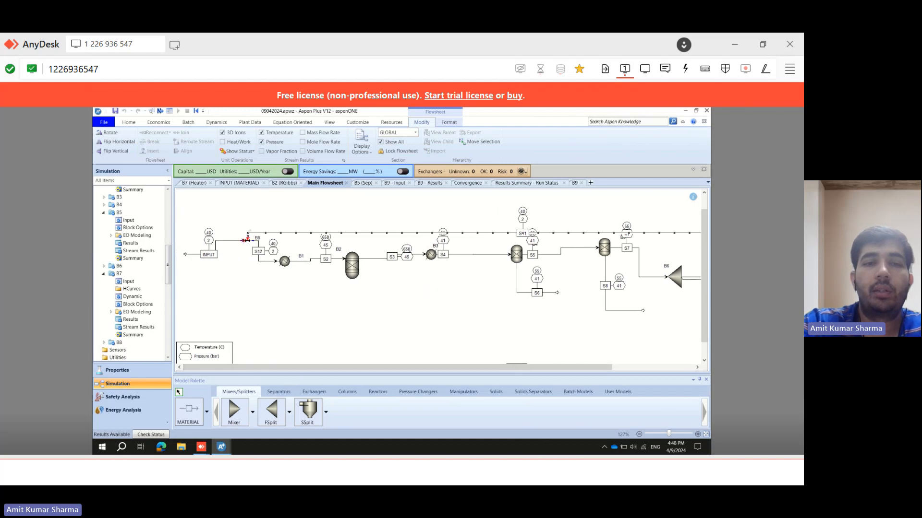
{"action": "left_click", "coordinate": [248, 243]}
{"action": "double_click", "coordinate": [257, 251]}
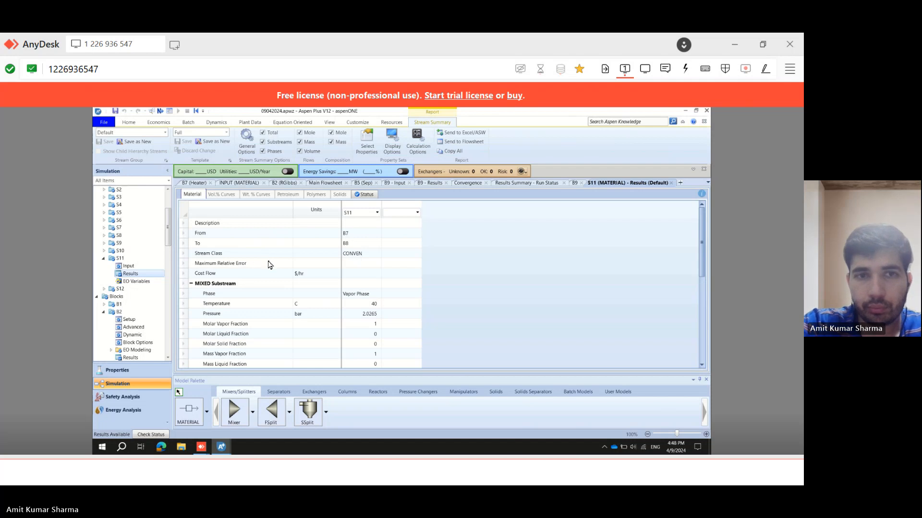
{"action": "left_click", "coordinate": [322, 186]}
{"action": "left_click", "coordinate": [275, 290]}
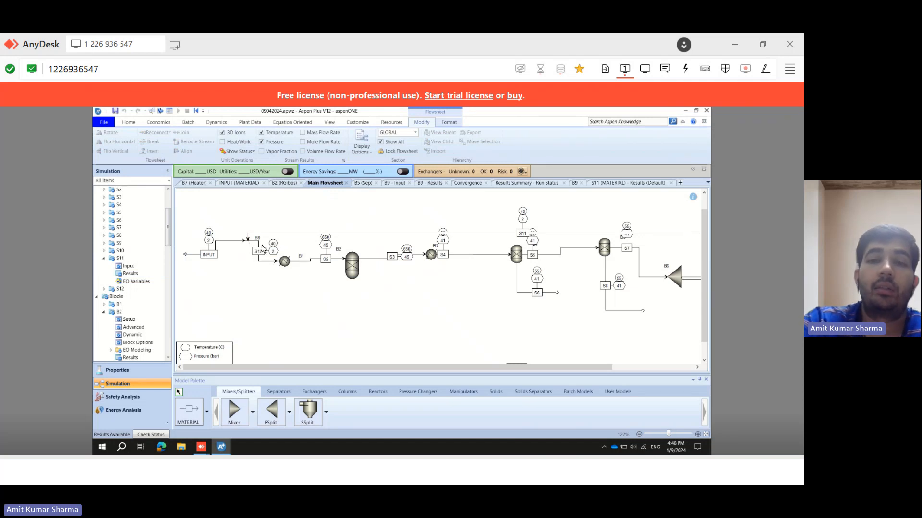
{"action": "left_click_drag", "start_coordinate": [470, 366], "coordinate": [622, 367]}
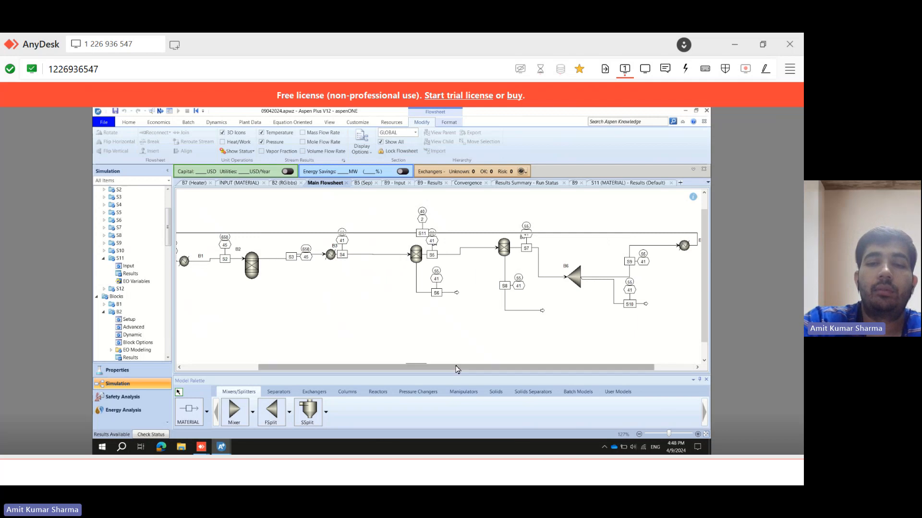
{"action": "left_click_drag", "start_coordinate": [456, 368], "coordinate": [309, 372]}
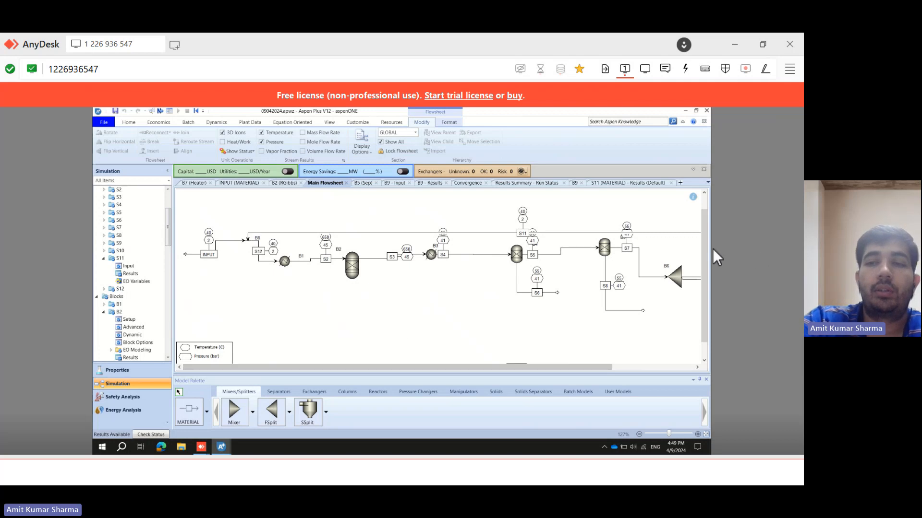
{"action": "left_click_drag", "start_coordinate": [705, 263], "coordinate": [704, 287]}
Switch to the problem statement and underline 'mixer' and 'recycle stream' in question 7.
{"action": "left_click", "coordinate": [355, 477]}
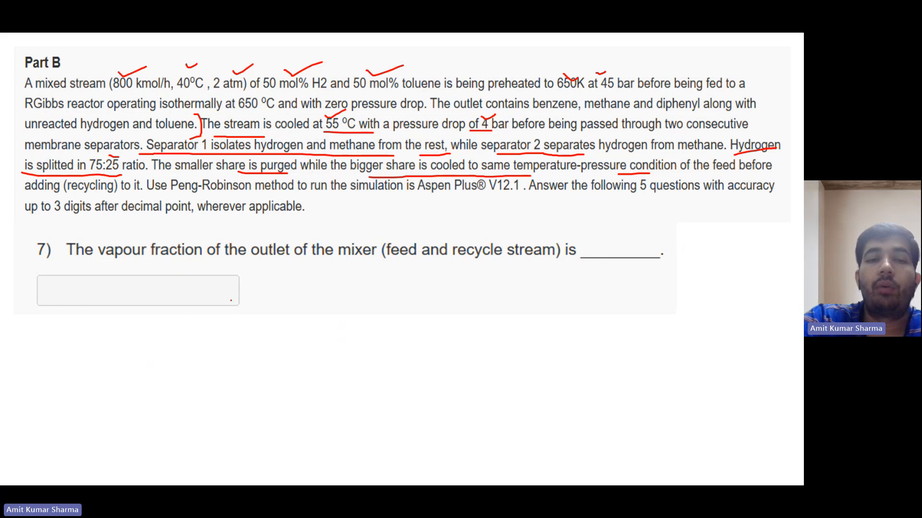
{"action": "left_click_drag", "start_coordinate": [325, 264], "coordinate": [373, 259]}
{"action": "left_click_drag", "start_coordinate": [458, 266], "coordinate": [462, 266]}
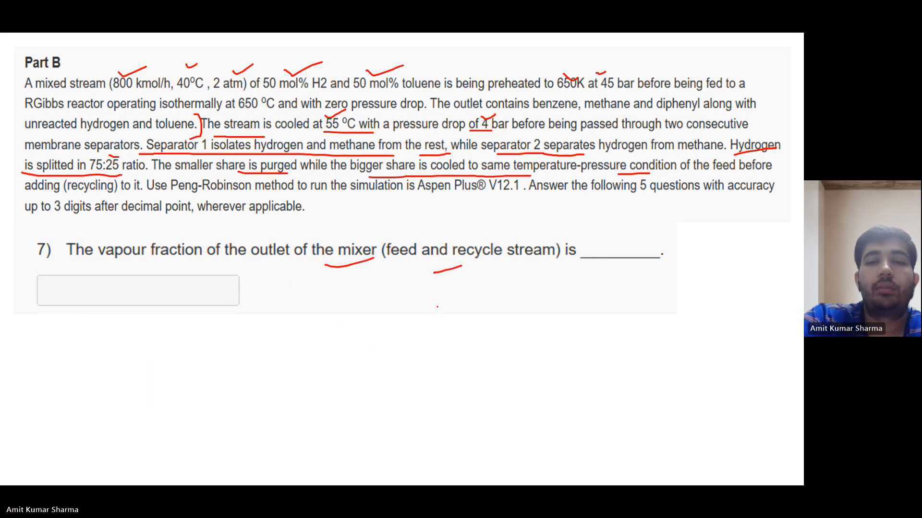
Return to Aspen Plus, open the streams results summary to check the mixer outlet S12, then go back to question 7.
{"action": "mouse_move", "coordinate": [497, 479]}
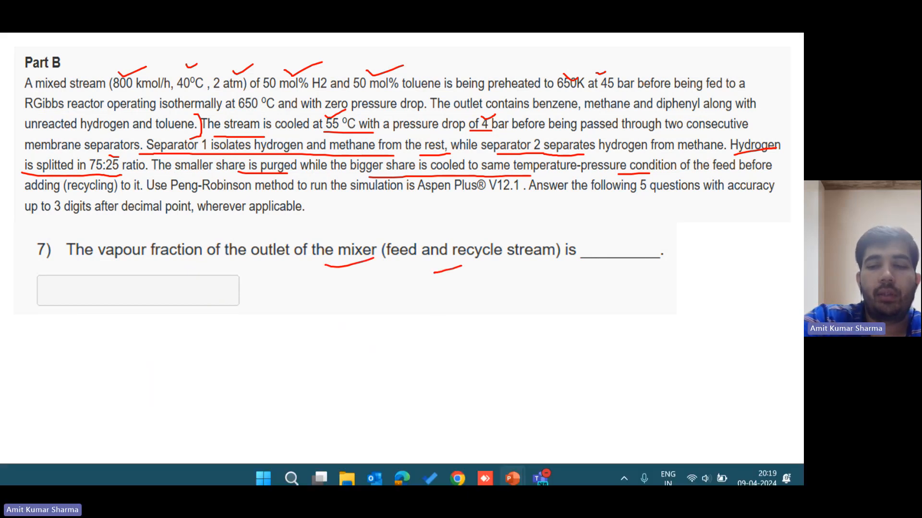
{"action": "left_click", "coordinate": [485, 471]}
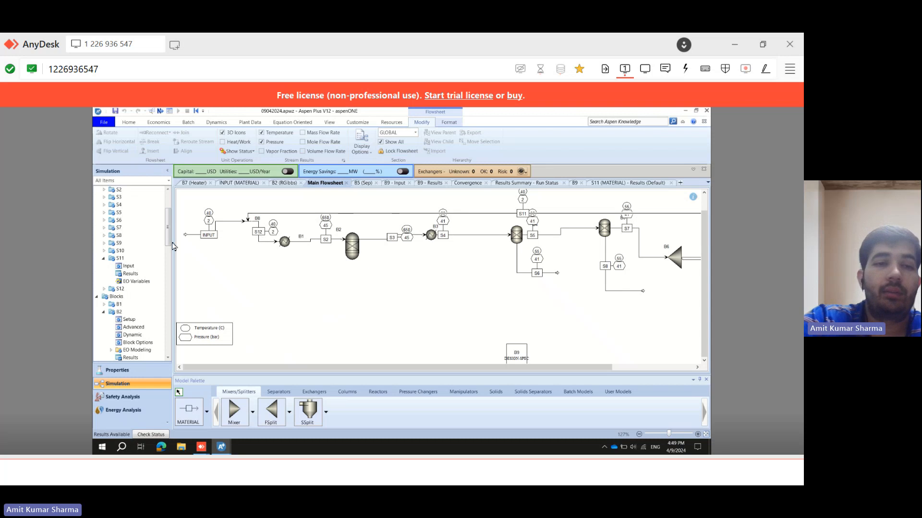
{"action": "scroll", "coordinate": [175, 268], "scroll_direction": "down", "scroll_amount": 7}
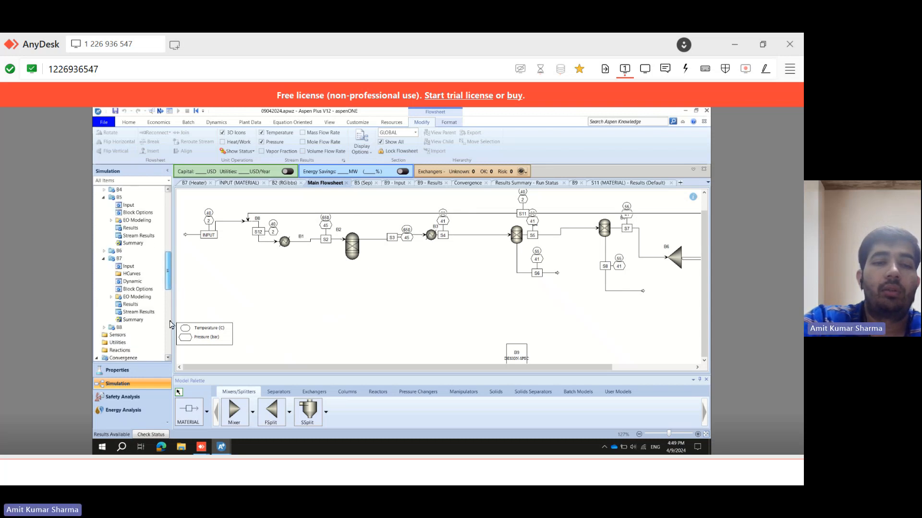
{"action": "scroll", "coordinate": [139, 317], "scroll_direction": "down", "scroll_amount": 10}
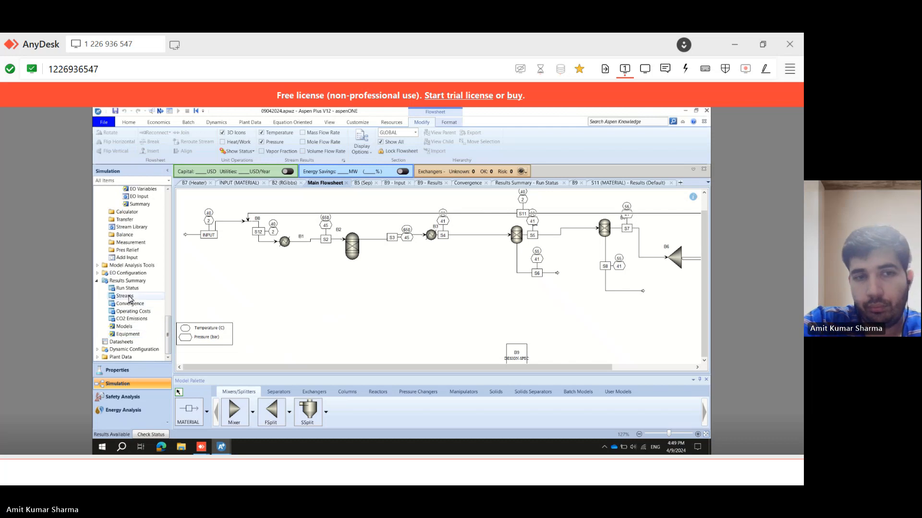
{"action": "left_click", "coordinate": [125, 296]}
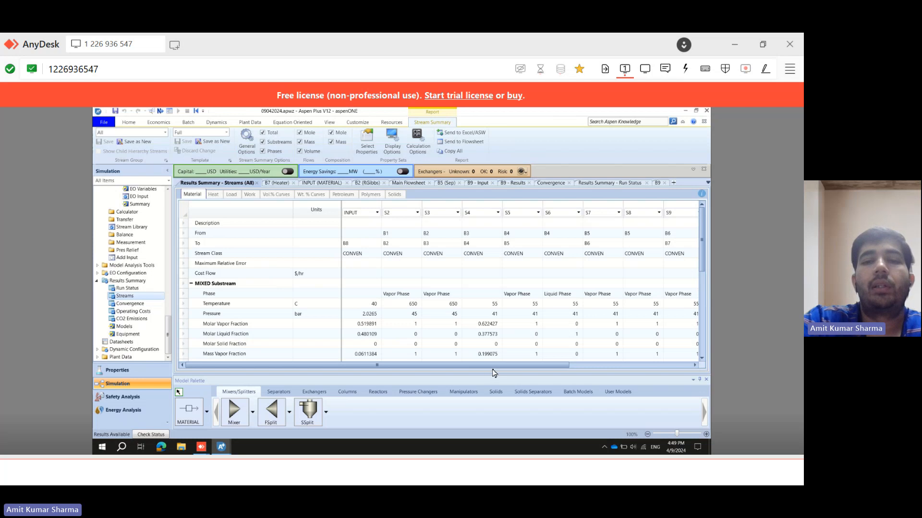
{"action": "left_click_drag", "start_coordinate": [558, 369], "coordinate": [706, 264]}
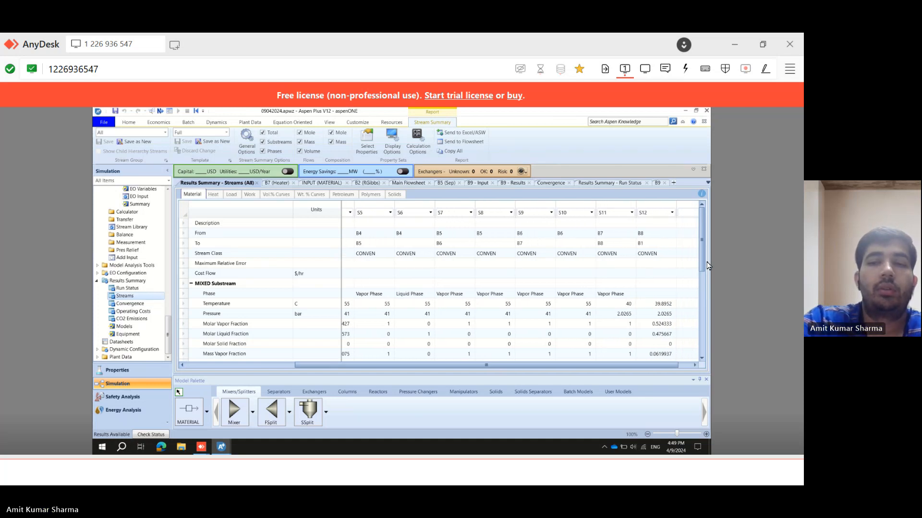
{"action": "left_click", "coordinate": [659, 213]}
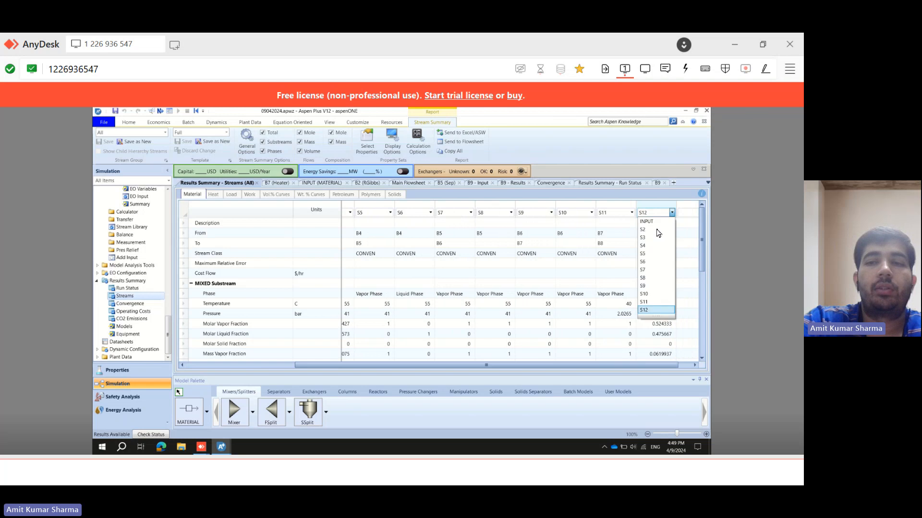
{"action": "left_click", "coordinate": [656, 310]}
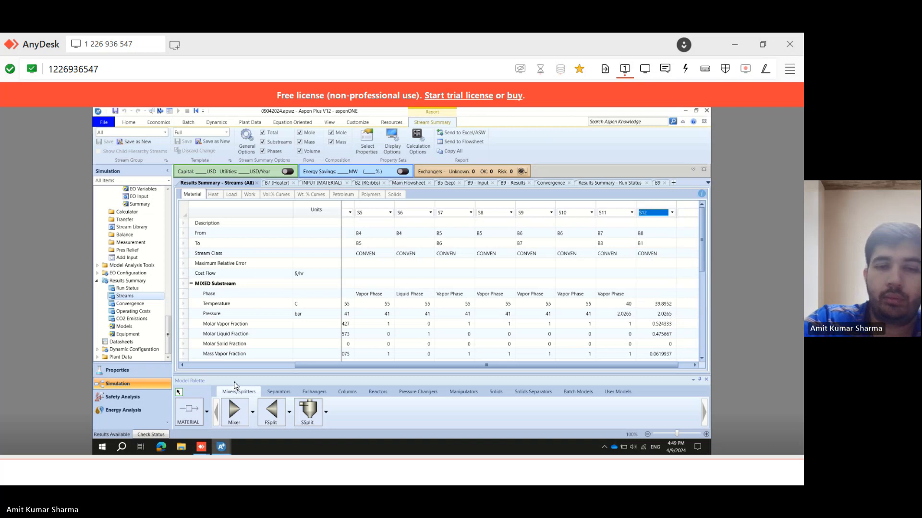
{"action": "left_click", "coordinate": [237, 465]}
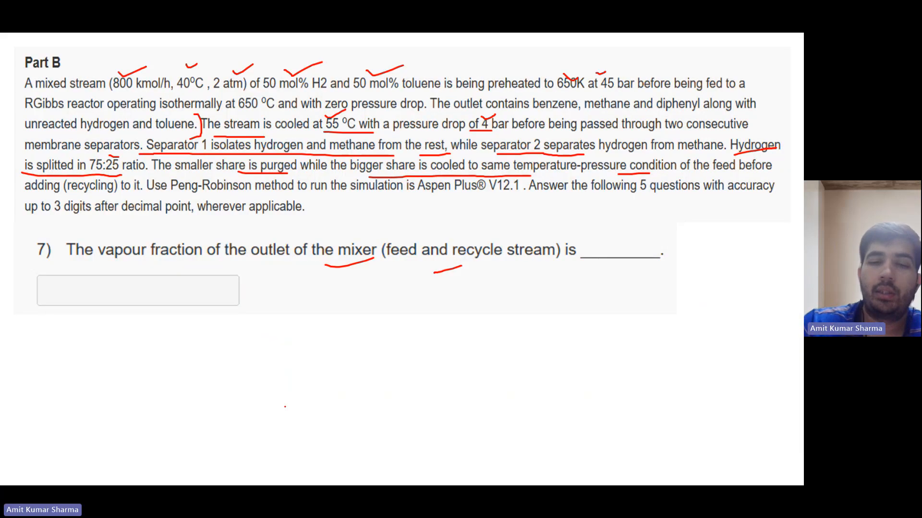
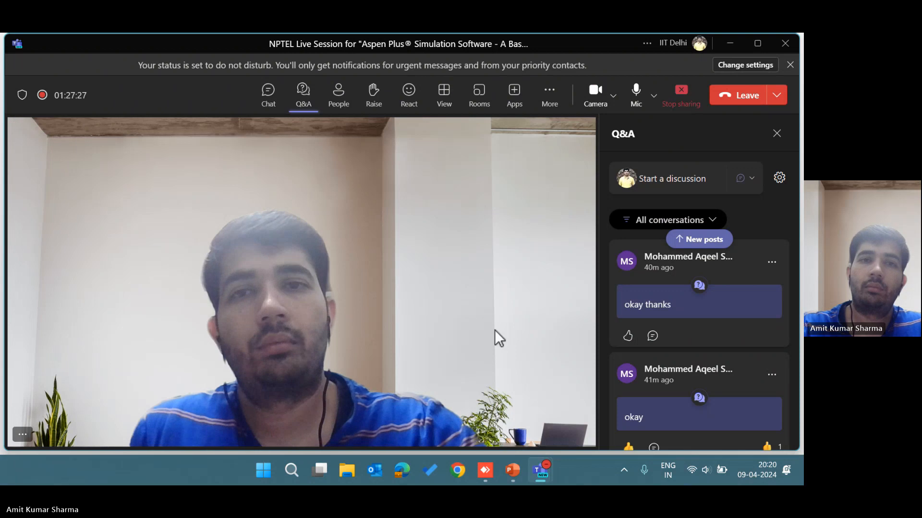
Leave the meeting window and bring the problem statement with question 8 back into view.
{"action": "left_click", "coordinate": [331, 96]}
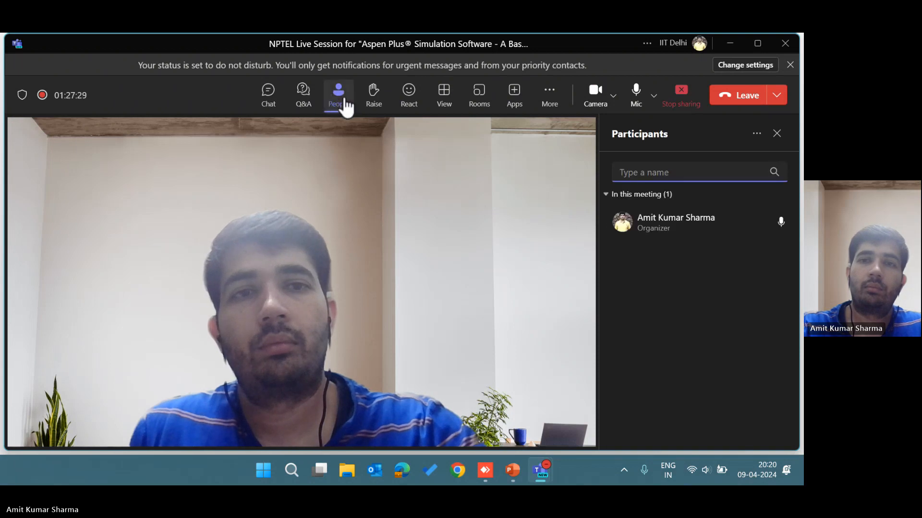
{"action": "left_click", "coordinate": [730, 43]}
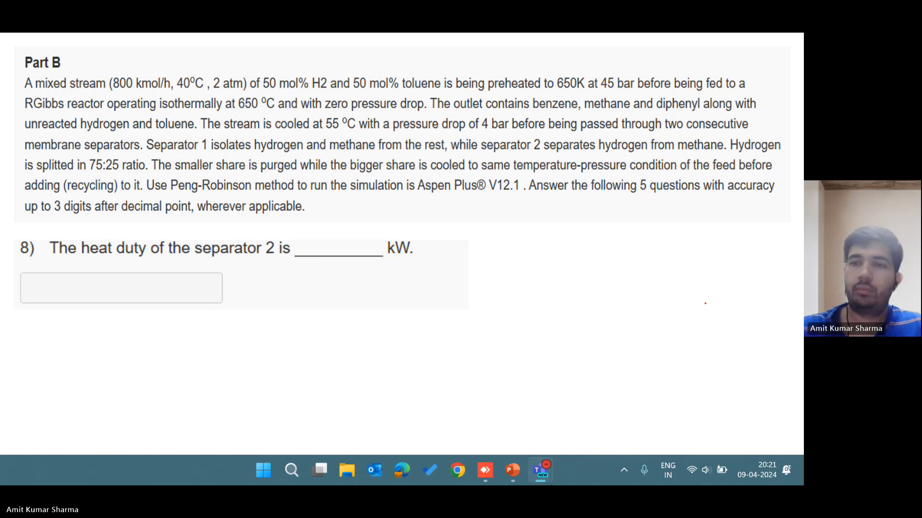
{"action": "mouse_move", "coordinate": [542, 468]}
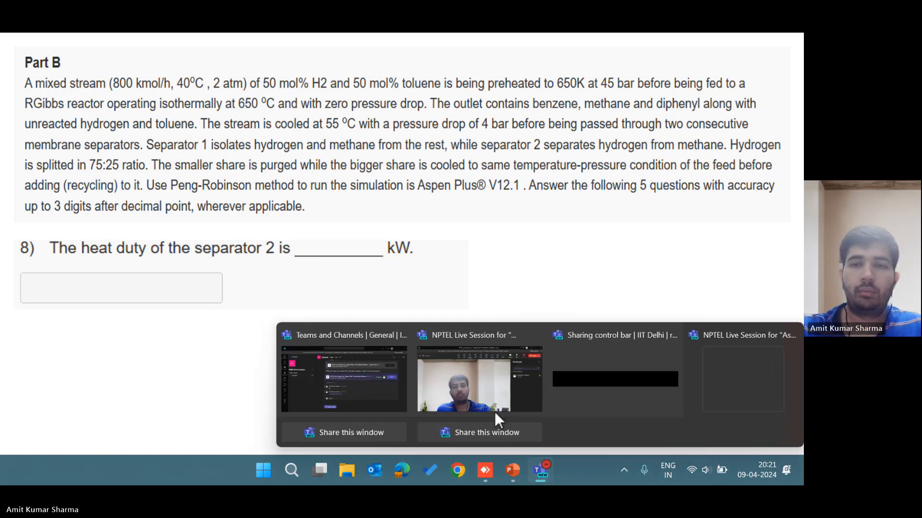
{"action": "left_click", "coordinate": [486, 396]}
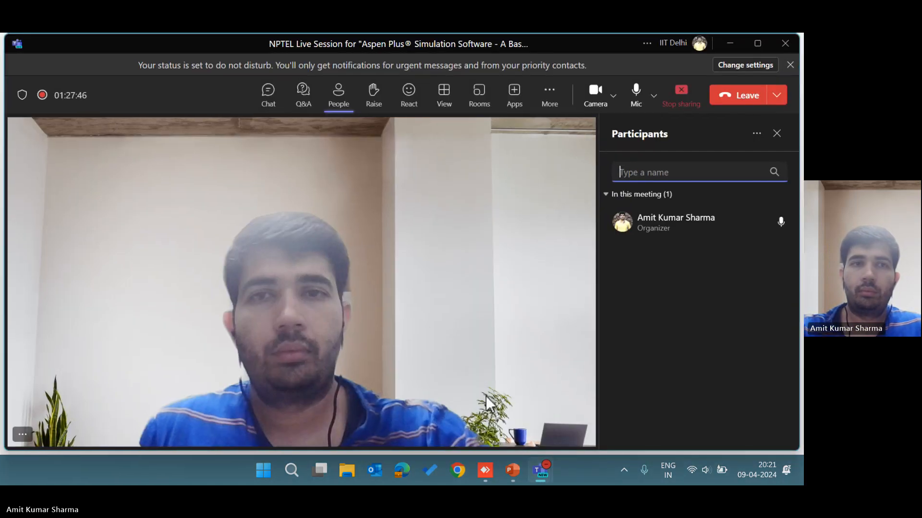
{"action": "left_click", "coordinate": [733, 41]}
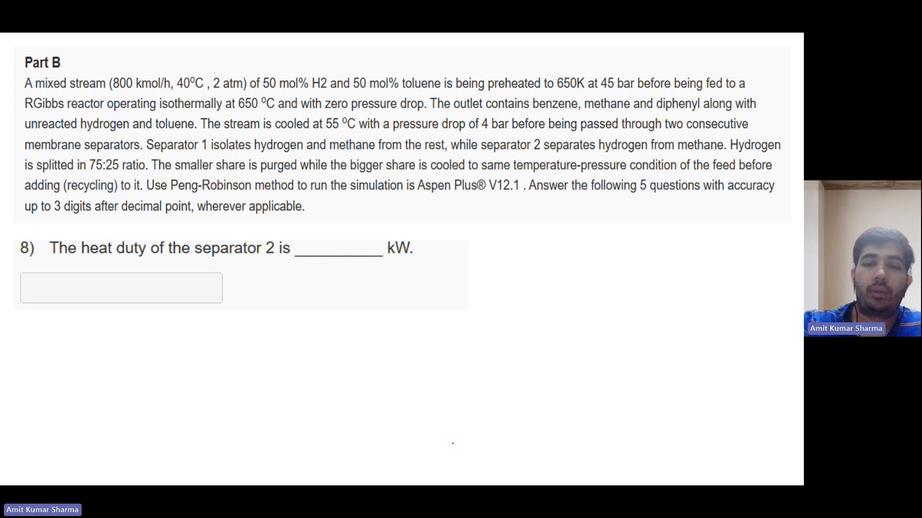
Switch to Aspen Plus, locate separator B5 on the main flowsheet, and open its results.
{"action": "left_click", "coordinate": [486, 471]}
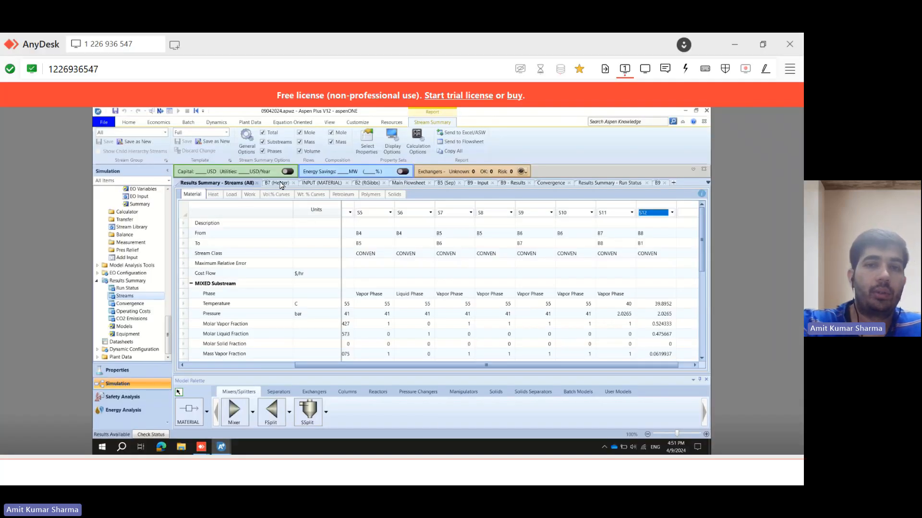
{"action": "left_click", "coordinate": [407, 183]}
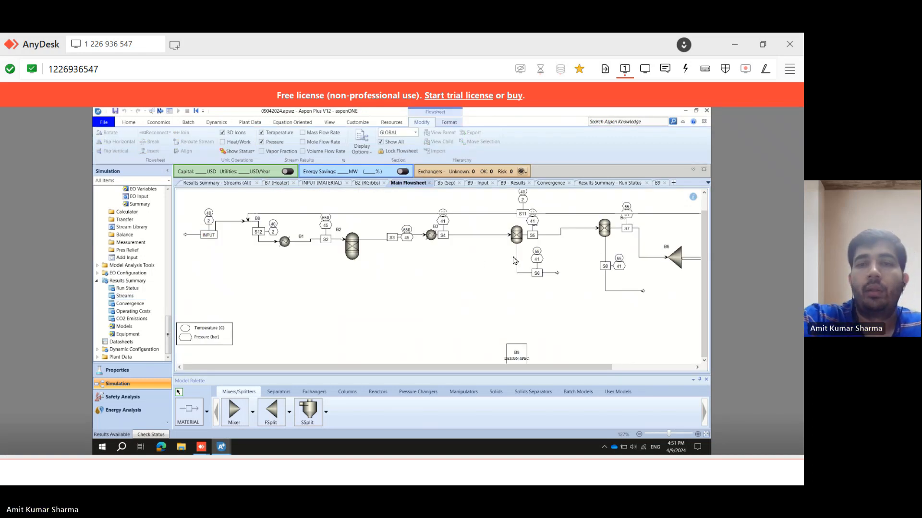
{"action": "left_click", "coordinate": [606, 233]}
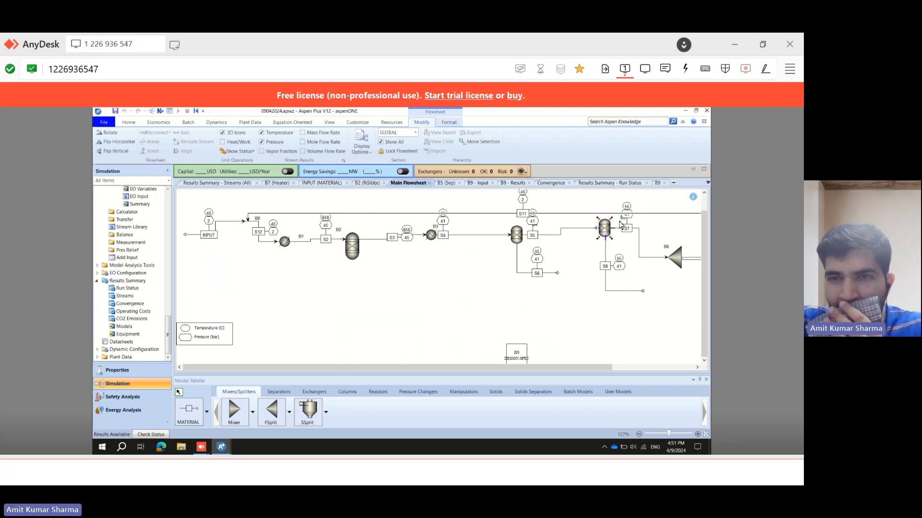
{"action": "left_click", "coordinate": [623, 220]}
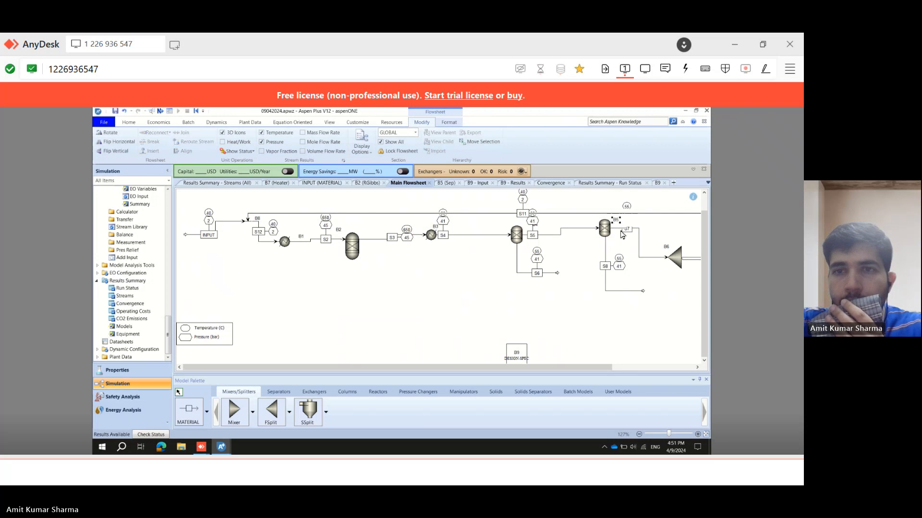
{"action": "left_click", "coordinate": [616, 220]}
{"action": "left_click", "coordinate": [622, 239]}
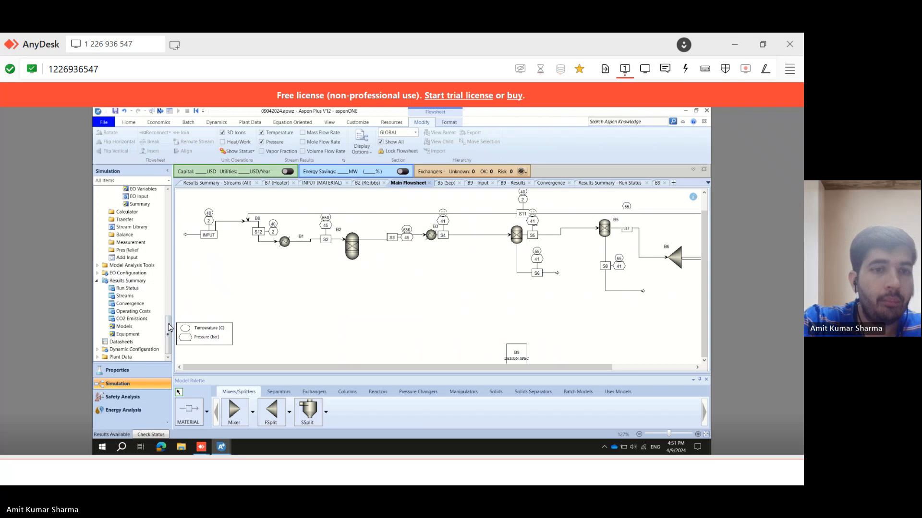
{"action": "scroll", "coordinate": [172, 310], "scroll_direction": "up", "scroll_amount": 1}
{"action": "scroll", "coordinate": [172, 307], "scroll_direction": "up", "scroll_amount": 12}
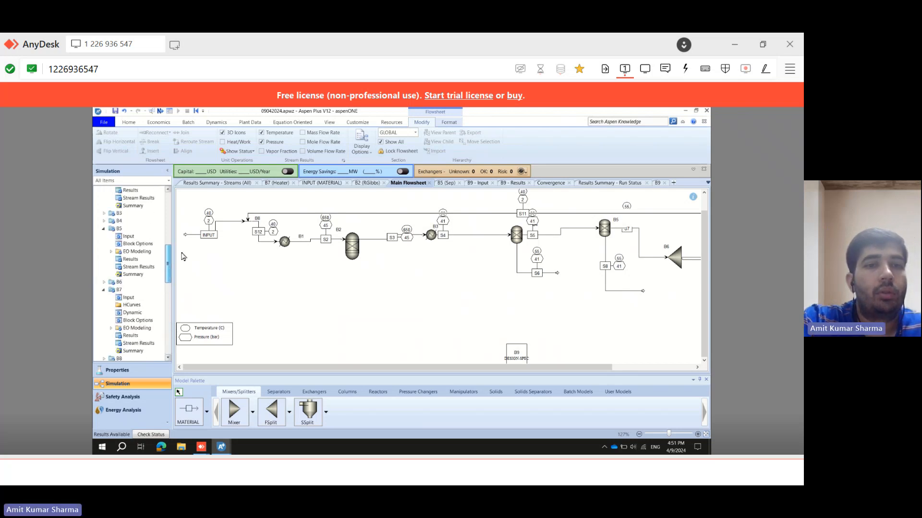
{"action": "double_click", "coordinate": [124, 259]}
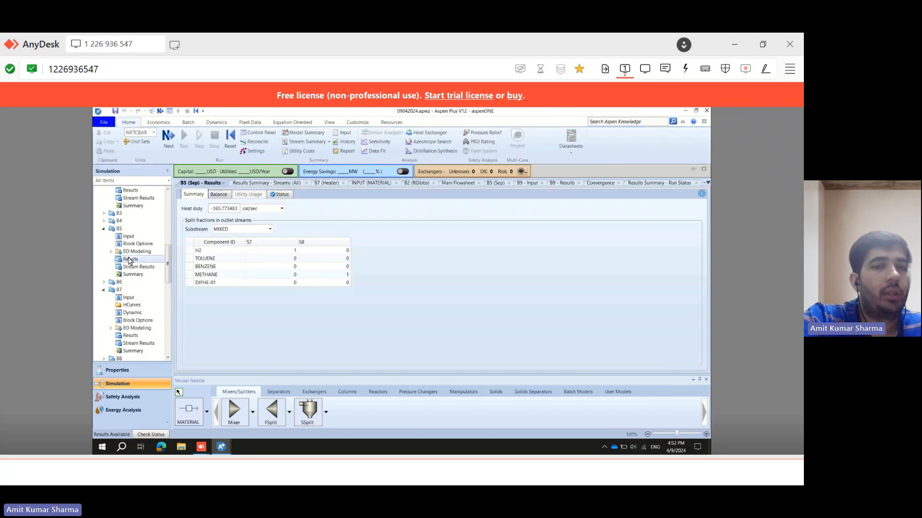
Review the B5 balance, then show the separator's heat duty in kW.
{"action": "left_click", "coordinate": [219, 195]}
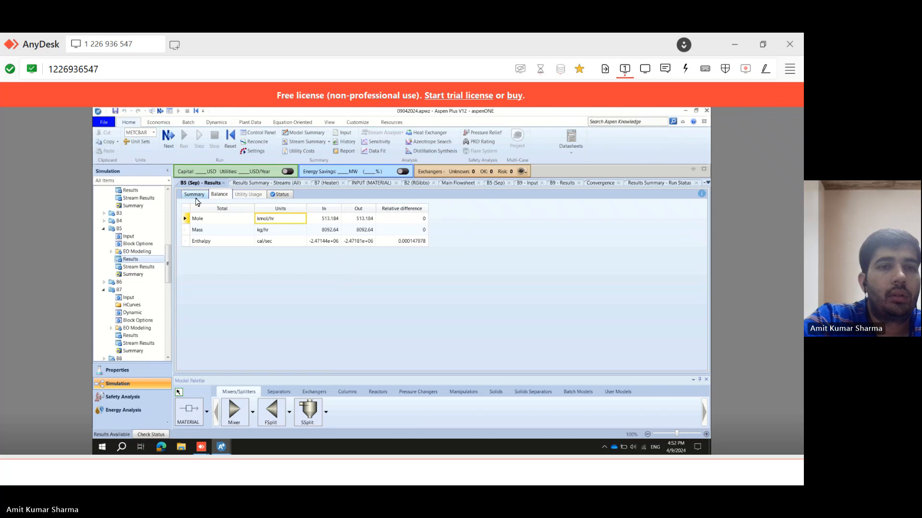
{"action": "left_click", "coordinate": [194, 195]}
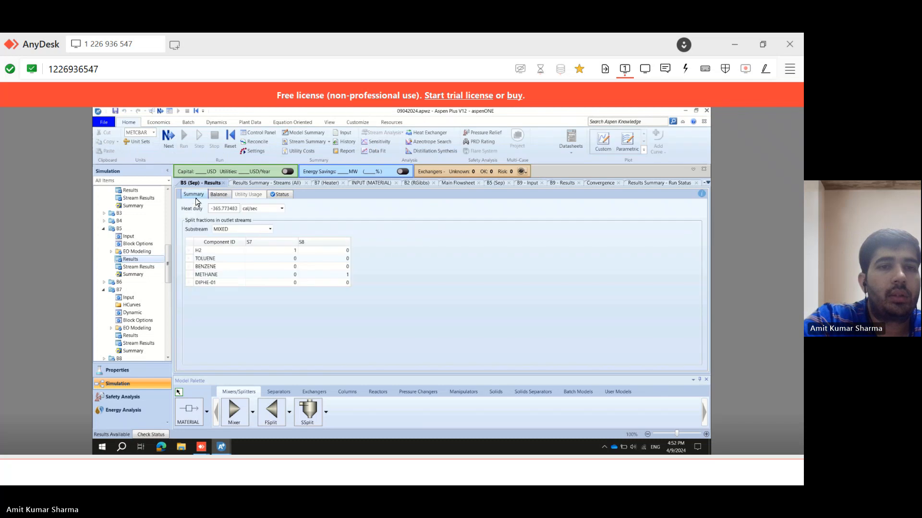
{"action": "left_click", "coordinate": [281, 210]}
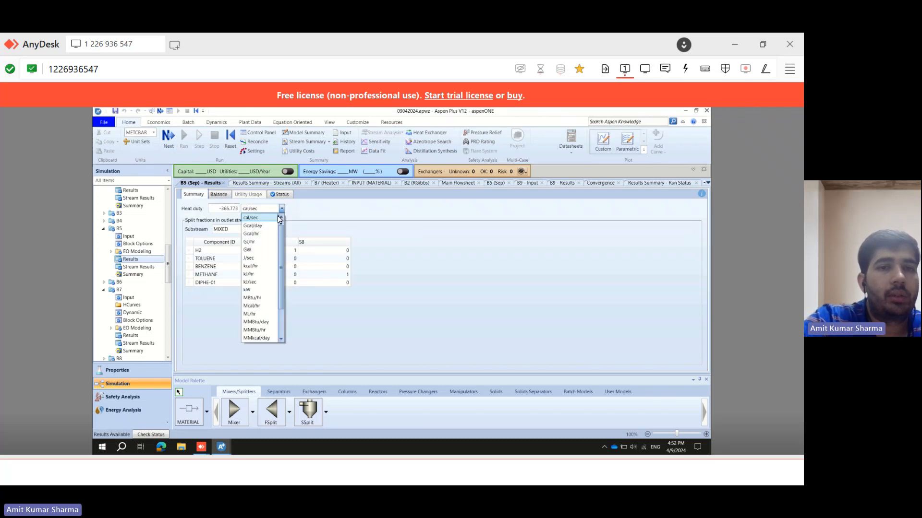
{"action": "left_click", "coordinate": [254, 290]}
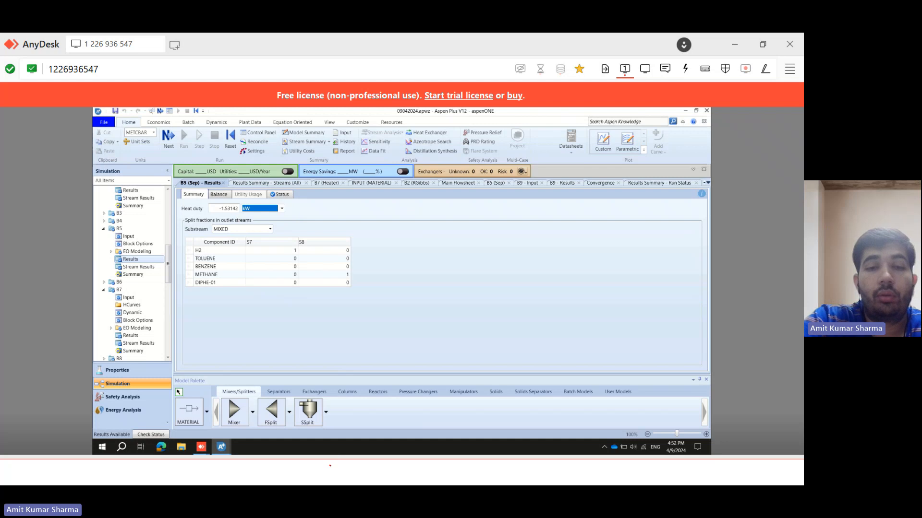
Switch to the problem statement, reveal the accepted answer for question 8, and advance to question 9.
{"action": "left_click", "coordinate": [330, 465]}
{"action": "key", "text": "Right"}
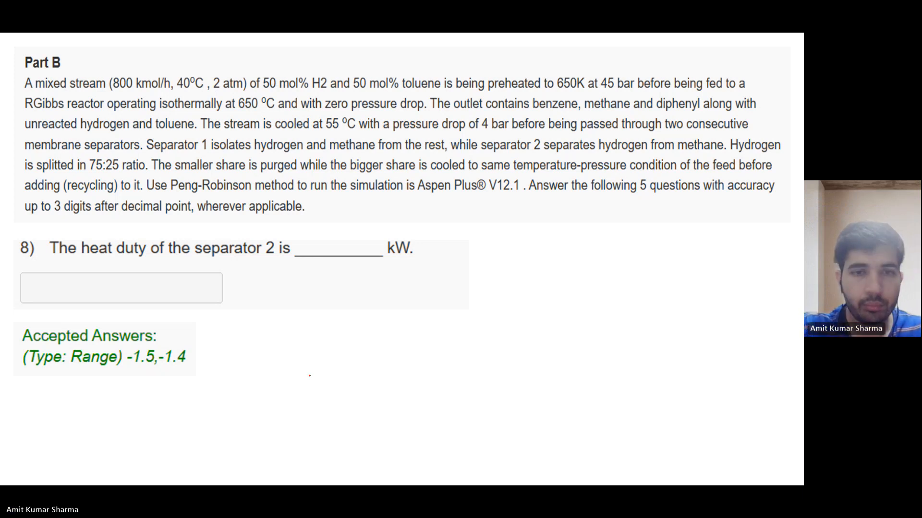
{"action": "key", "text": "Right"}
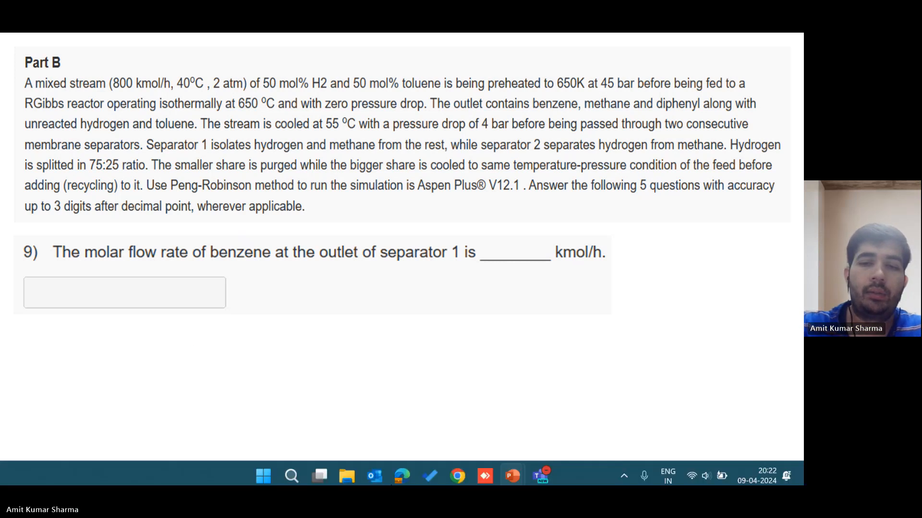
Return to the main flowsheet in Aspen Plus, select separator B4, and glance back at question 9.
{"action": "left_click", "coordinate": [479, 468]}
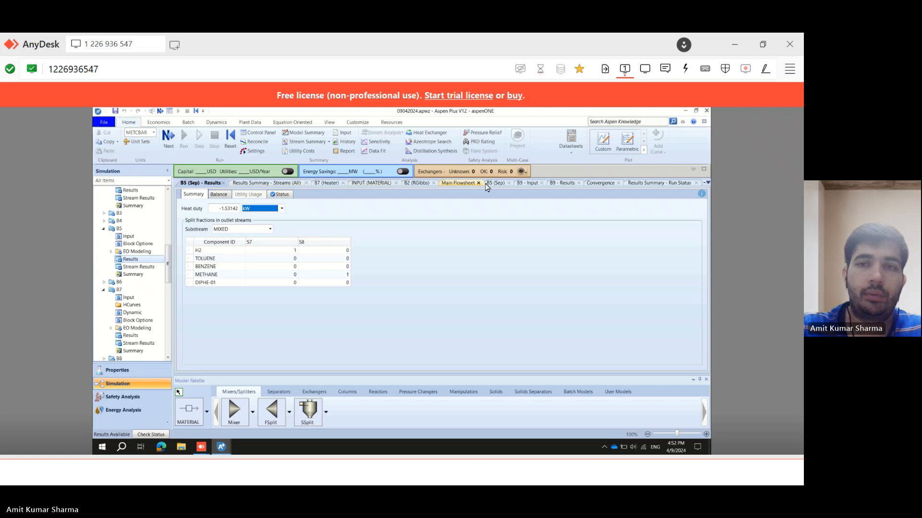
{"action": "left_click", "coordinate": [462, 184]}
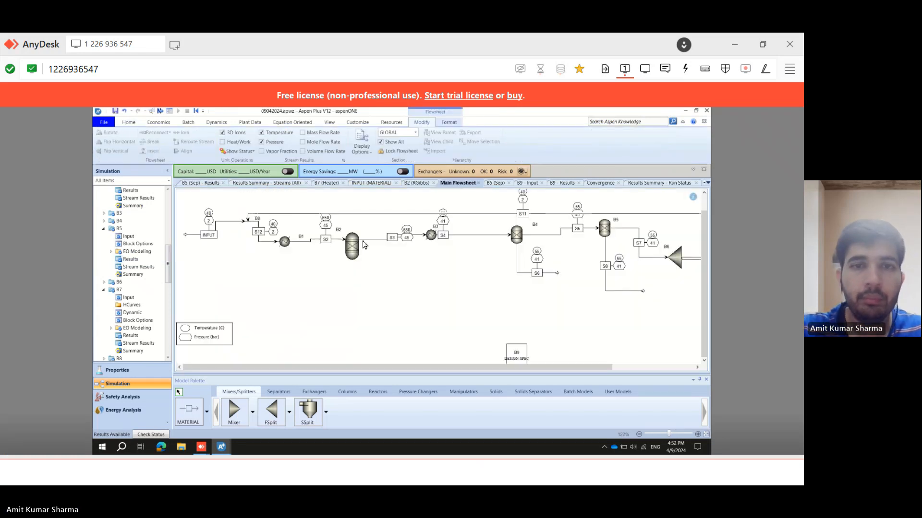
{"action": "left_click", "coordinate": [515, 239]}
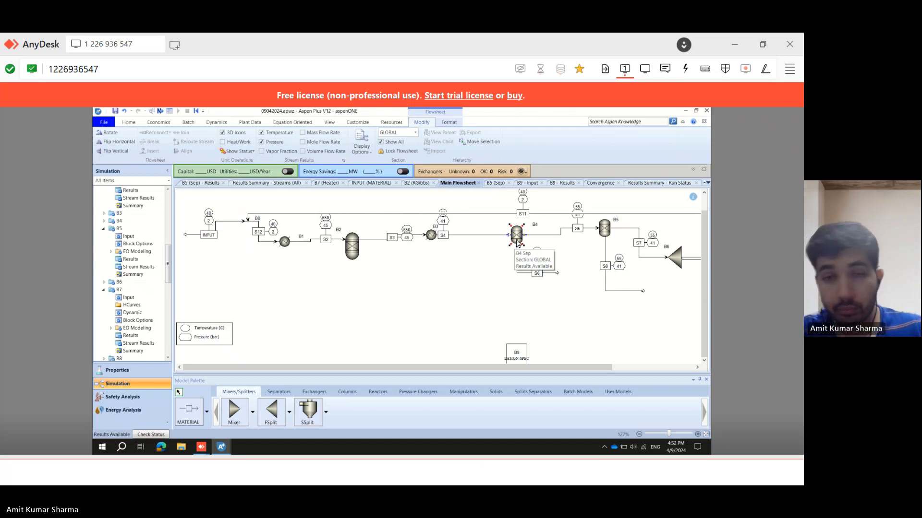
{"action": "left_click", "coordinate": [522, 275]}
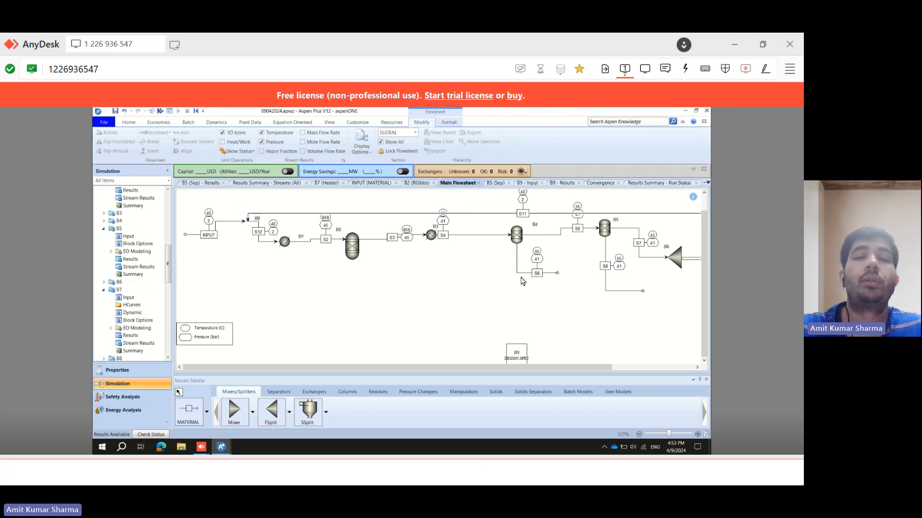
{"action": "left_click", "coordinate": [345, 472]}
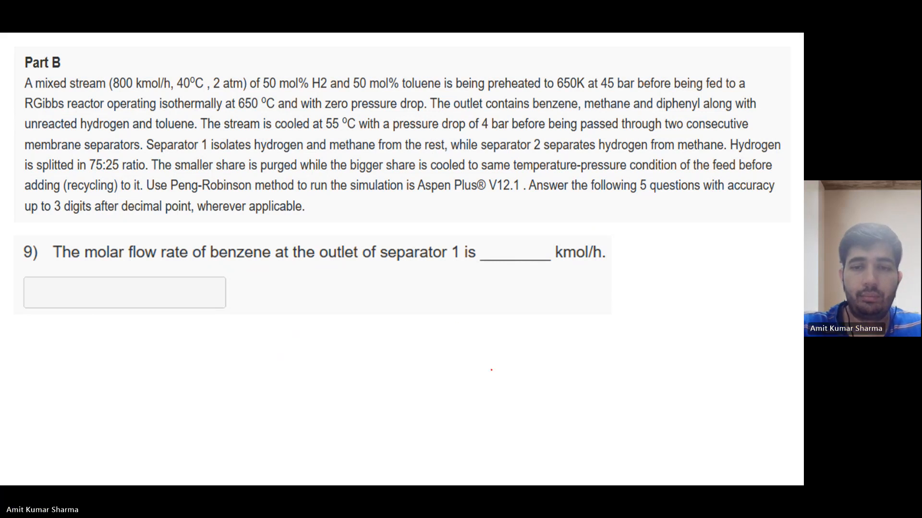
{"action": "mouse_move", "coordinate": [522, 484]}
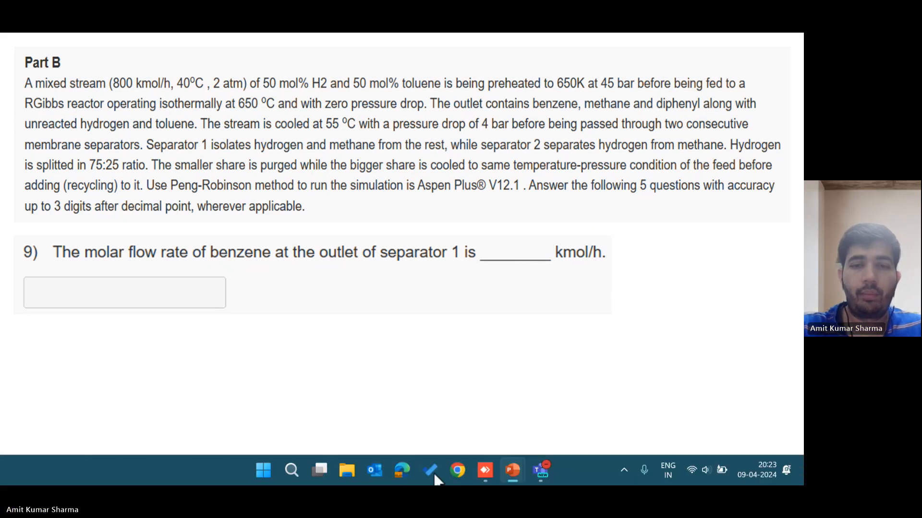
{"action": "left_click", "coordinate": [493, 468]}
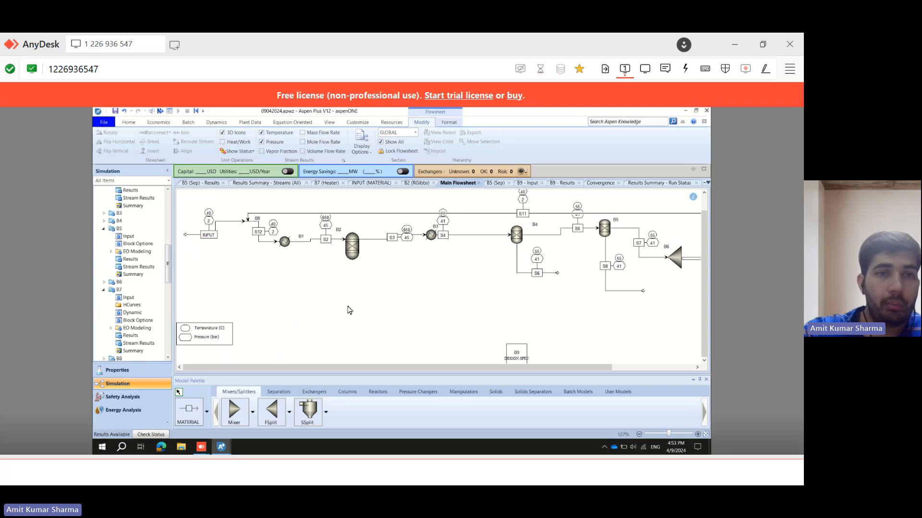
Open separator B4's stream results and expand the component mole flows.
{"action": "left_click", "coordinate": [104, 222]}
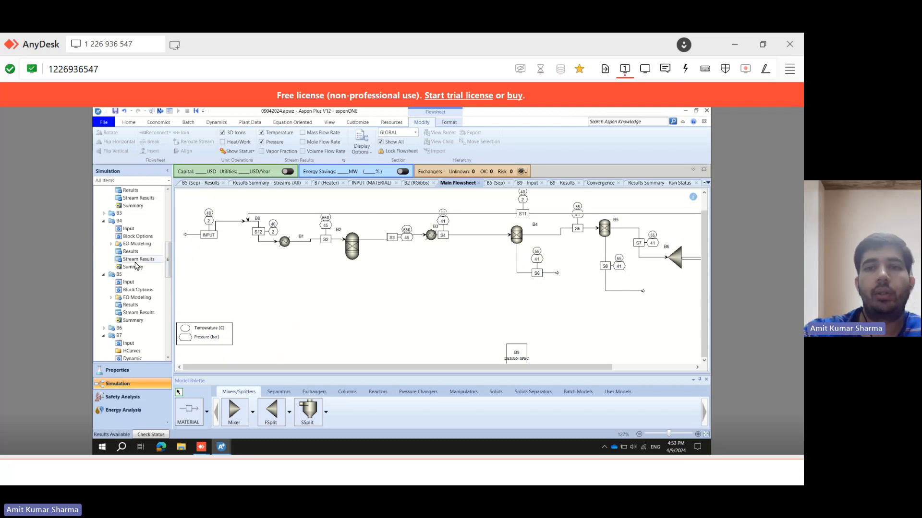
{"action": "double_click", "coordinate": [136, 260]}
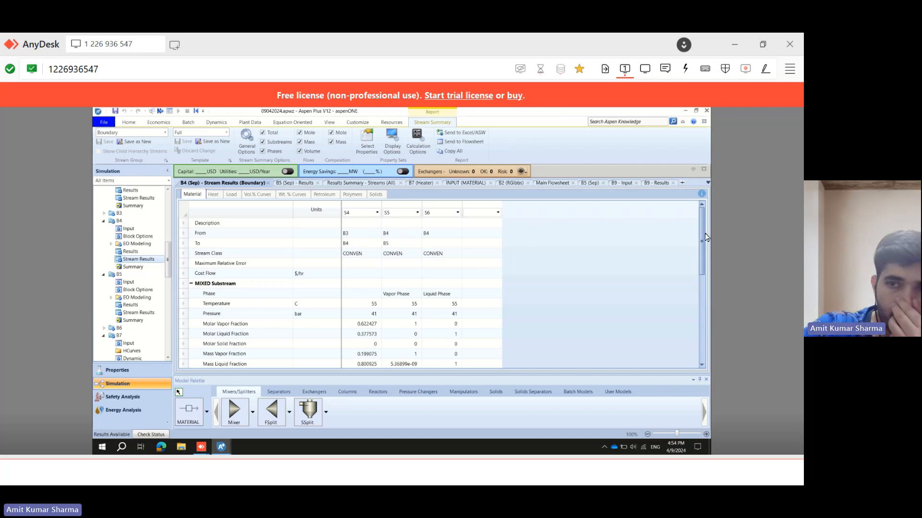
{"action": "scroll", "coordinate": [702, 311], "scroll_direction": "down", "scroll_amount": 2}
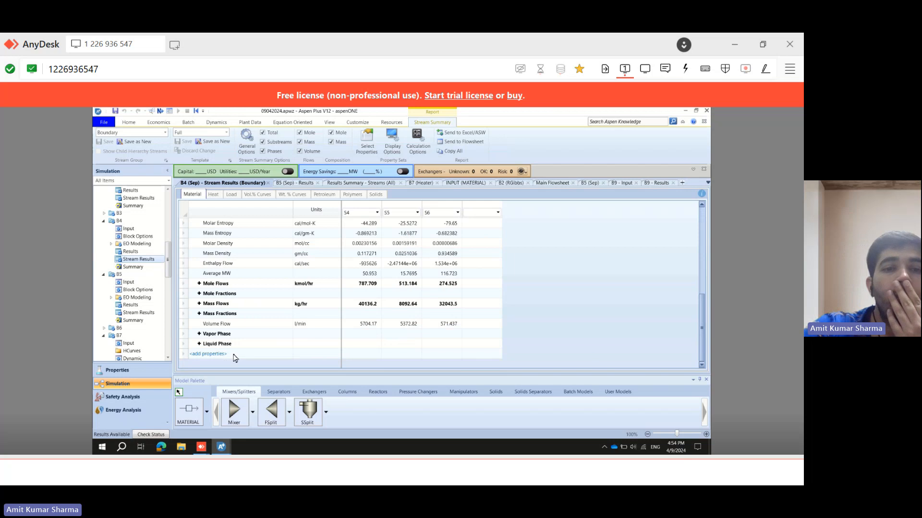
{"action": "left_click", "coordinate": [199, 283]}
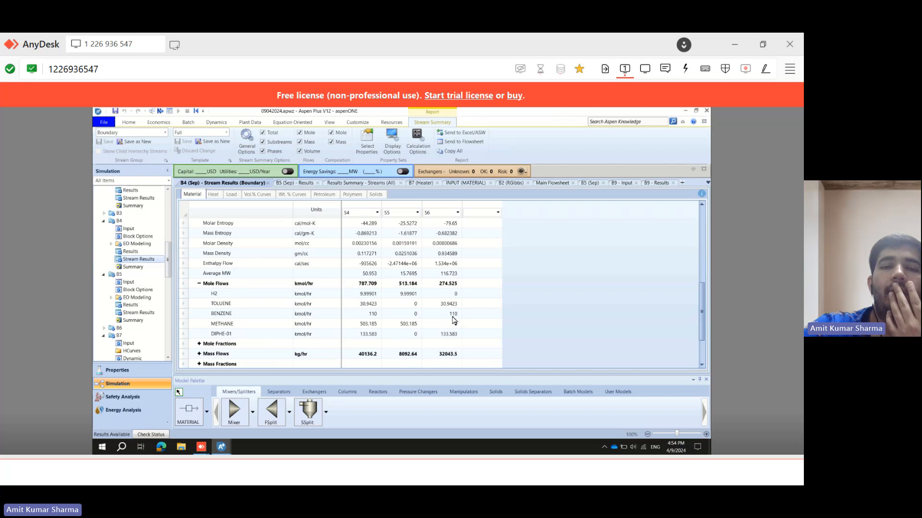
Reveal the accepted answer for question 9 and switch back to the B4 stream results.
{"action": "key", "text": "Right"}
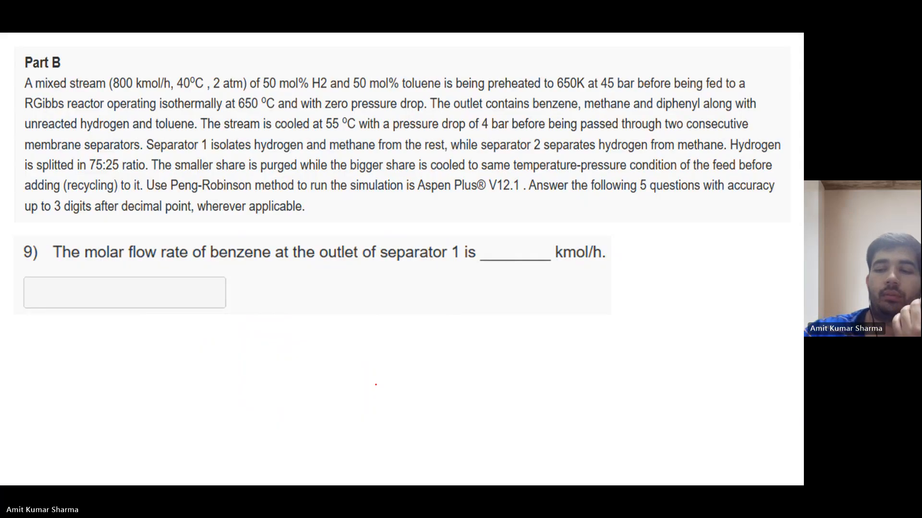
{"action": "key", "text": "Right"}
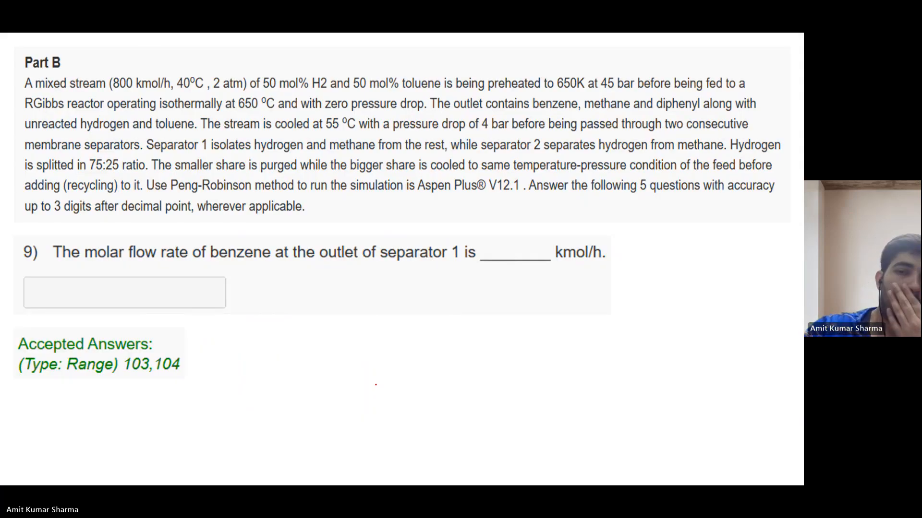
{"action": "mouse_move", "coordinate": [457, 484]}
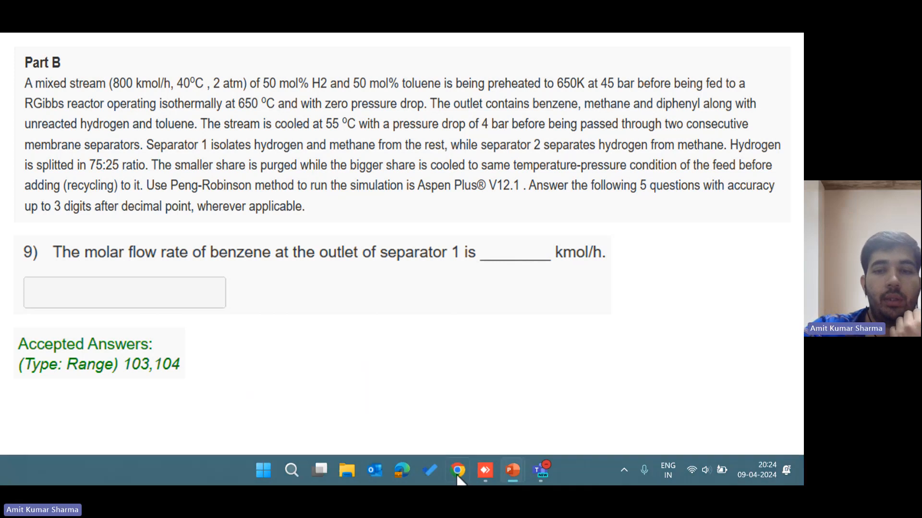
{"action": "left_click", "coordinate": [485, 470]}
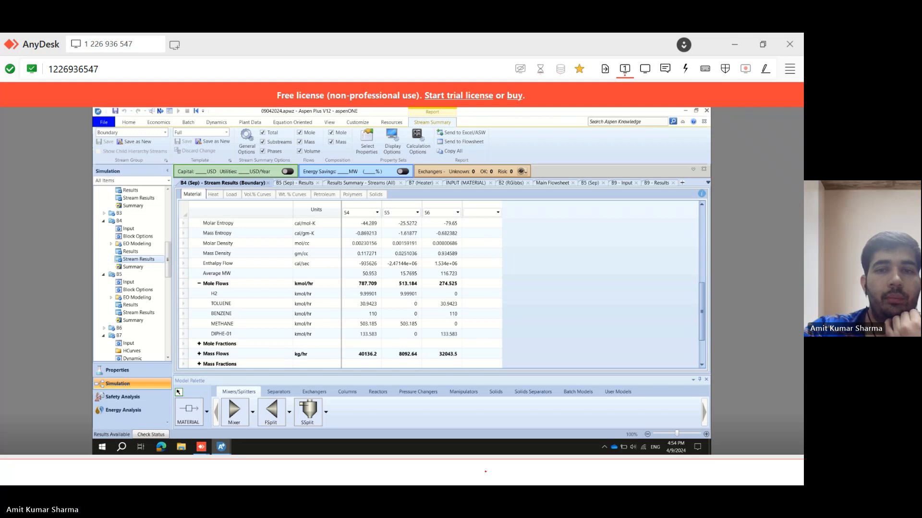
{"action": "left_click", "coordinate": [484, 472]}
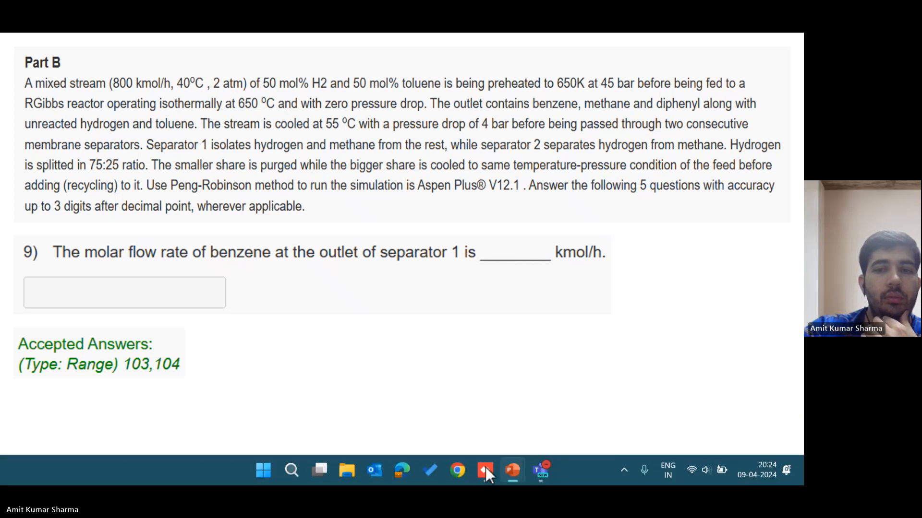
{"action": "left_click", "coordinate": [486, 468]}
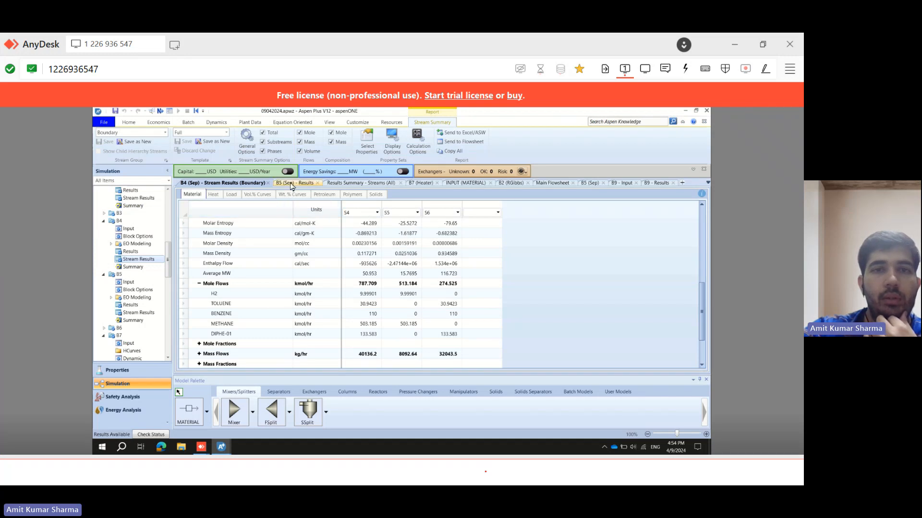
Review the main flowsheet around separator B4 and its outlet streams, checking against question 9's accepted answer.
{"action": "left_click", "coordinate": [554, 187]}
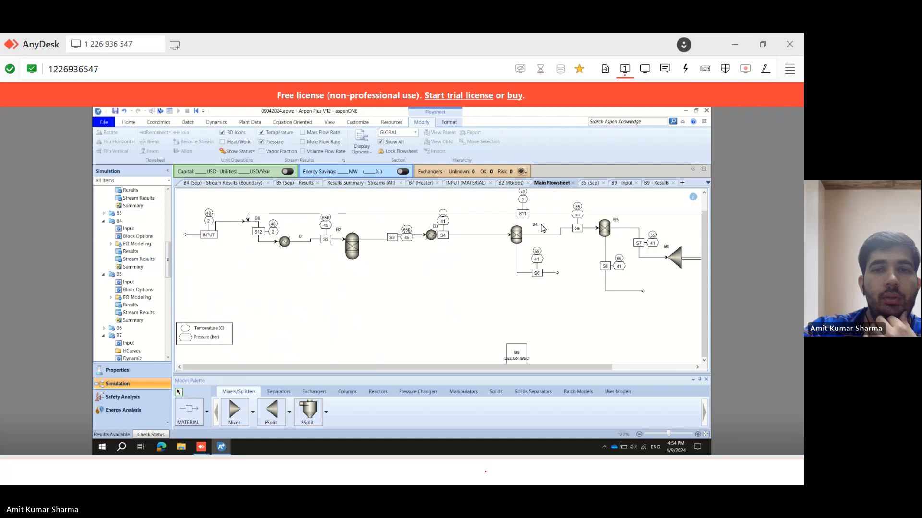
{"action": "left_click", "coordinate": [517, 242]}
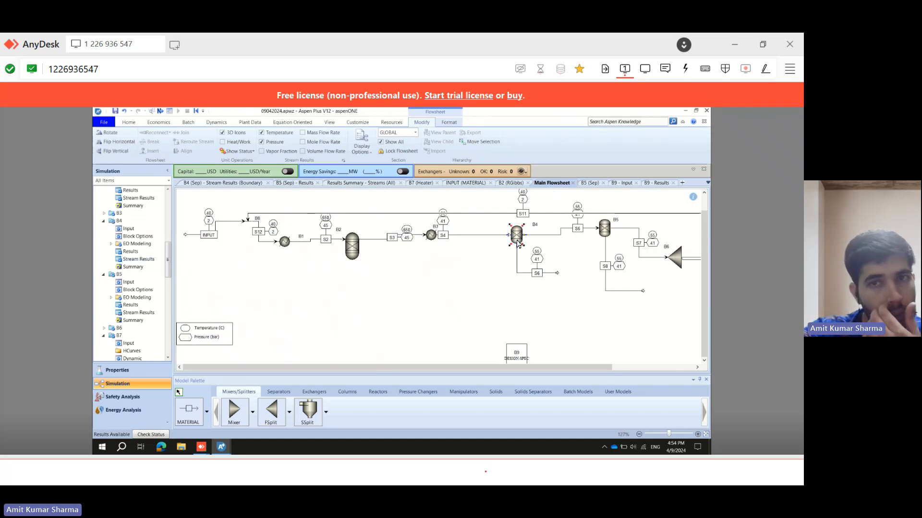
{"action": "left_click", "coordinate": [537, 287]}
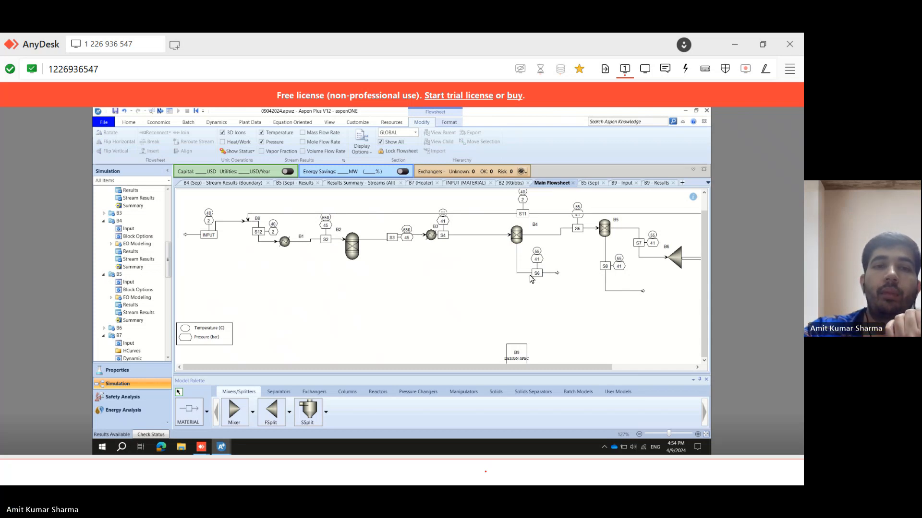
{"action": "left_click", "coordinate": [484, 470]}
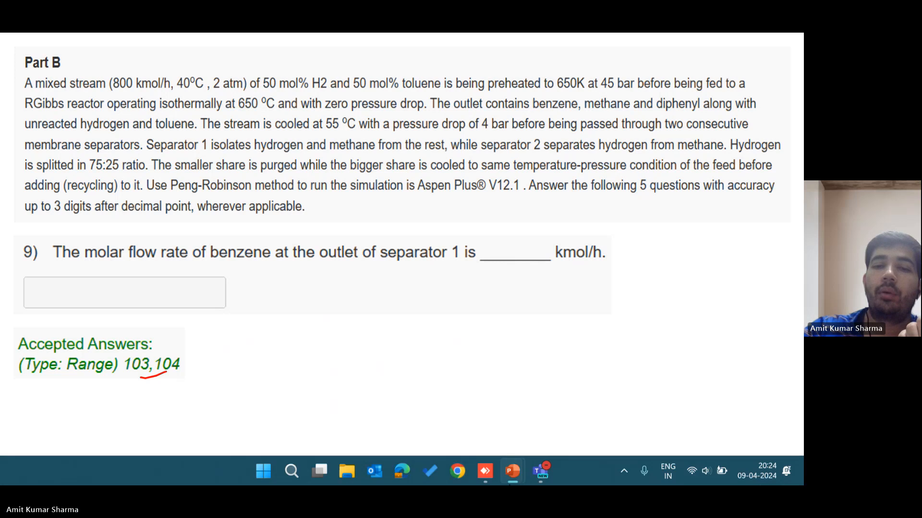
{"action": "left_click", "coordinate": [485, 472]}
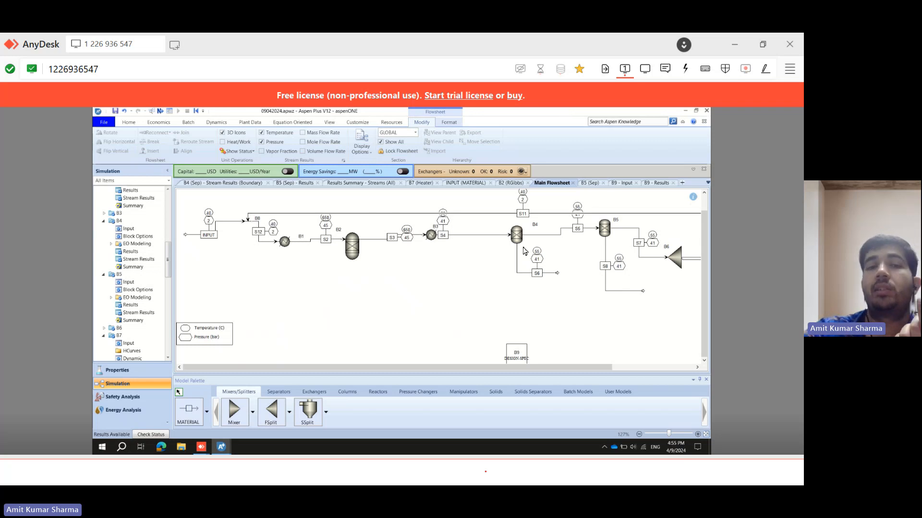
{"action": "left_click_drag", "start_coordinate": [521, 366], "coordinate": [611, 362]}
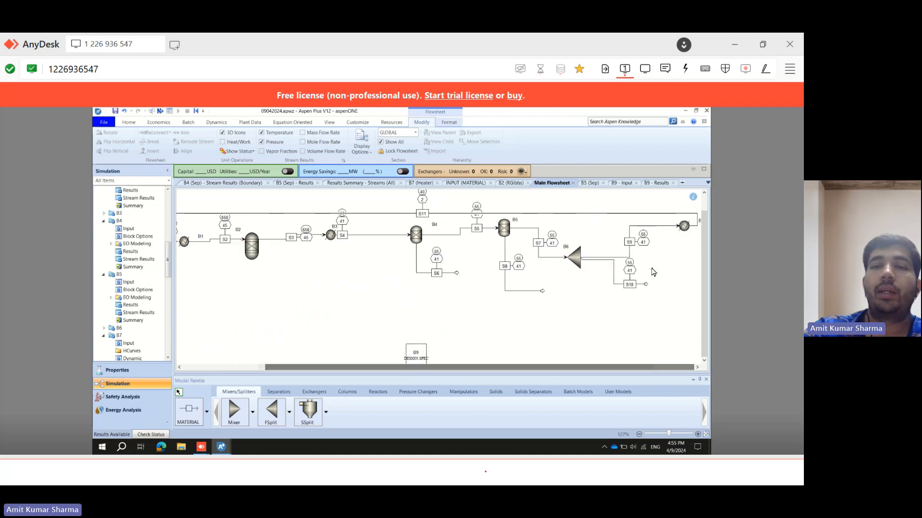
{"action": "left_click_drag", "start_coordinate": [532, 371], "coordinate": [398, 374]}
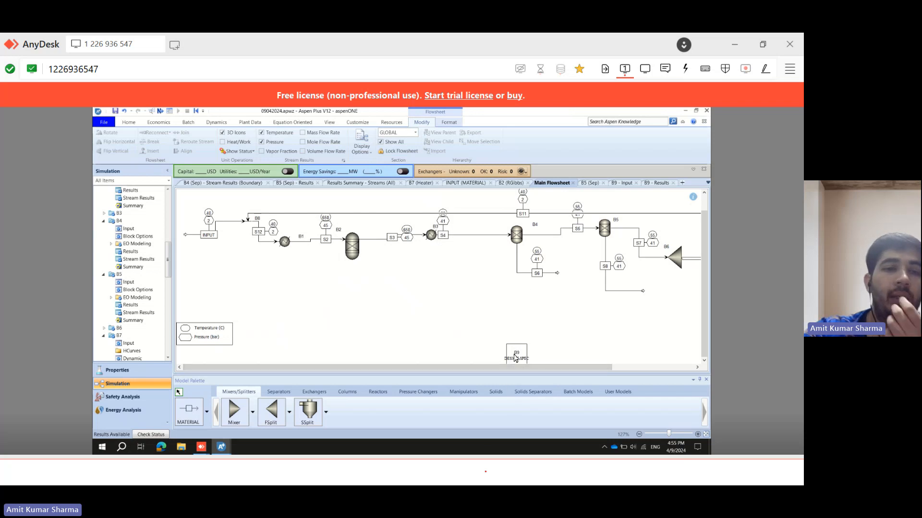
Deactivate design spec B9 and run the simulation again.
{"action": "left_click_drag", "start_coordinate": [168, 264], "coordinate": [173, 312]}
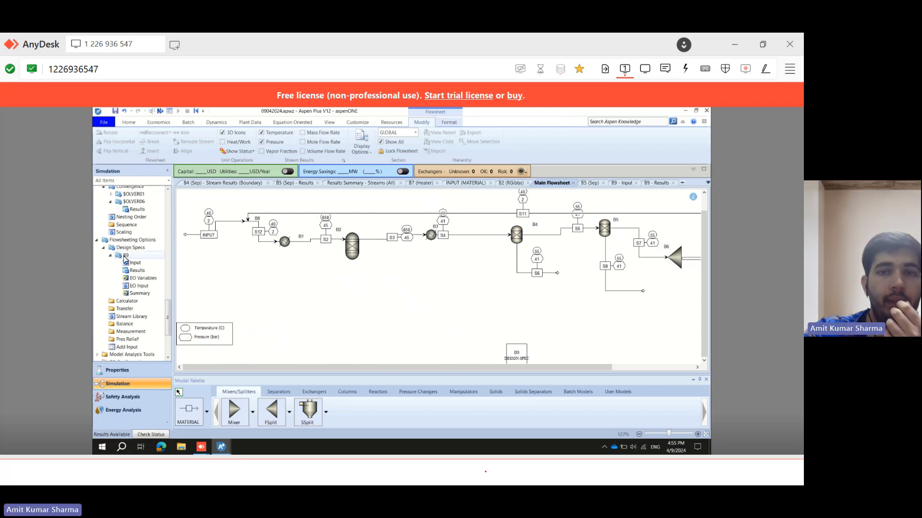
{"action": "double_click", "coordinate": [125, 256]}
{"action": "right_click", "coordinate": [125, 256]}
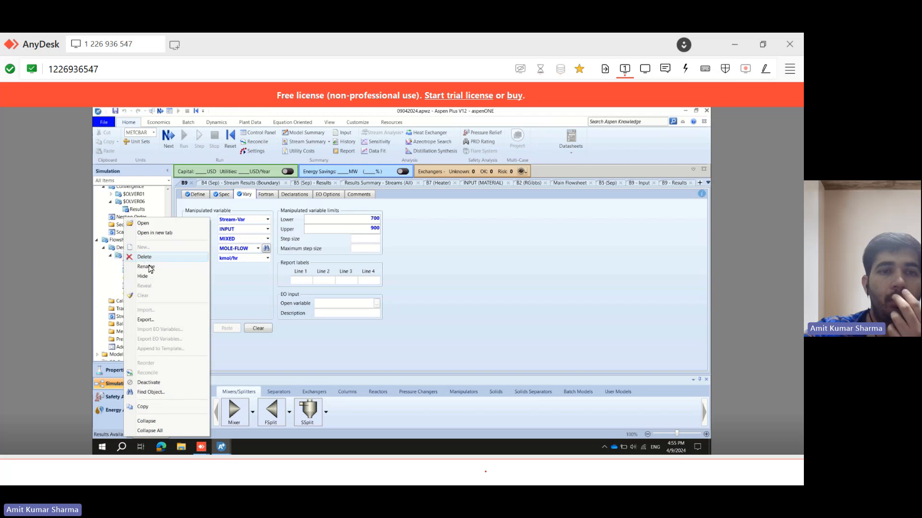
{"action": "left_click", "coordinate": [142, 382]}
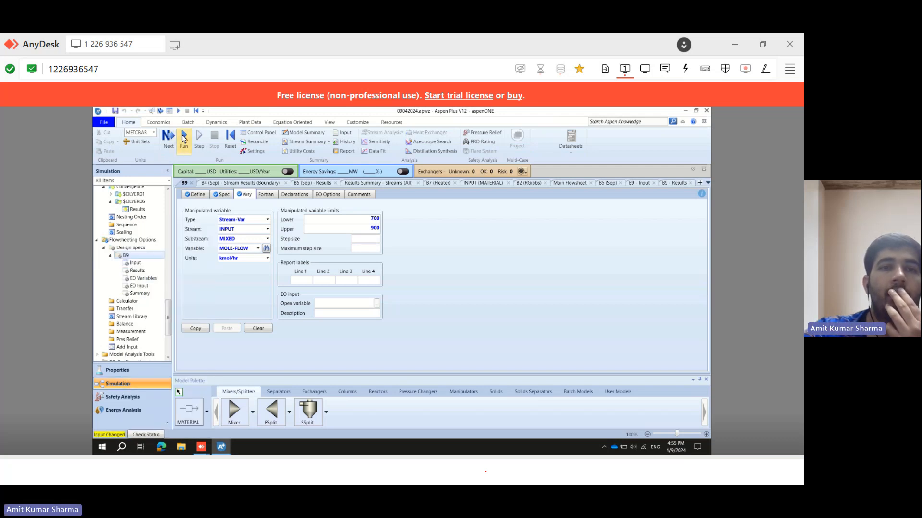
{"action": "left_click", "coordinate": [183, 139]}
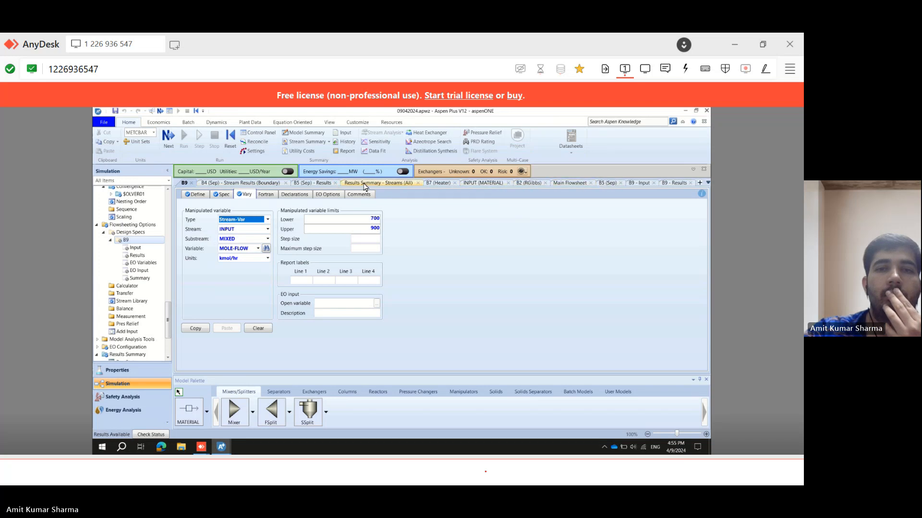
Reopen separator B4's stream results and expand the component mole flows.
{"action": "left_click", "coordinate": [284, 187]}
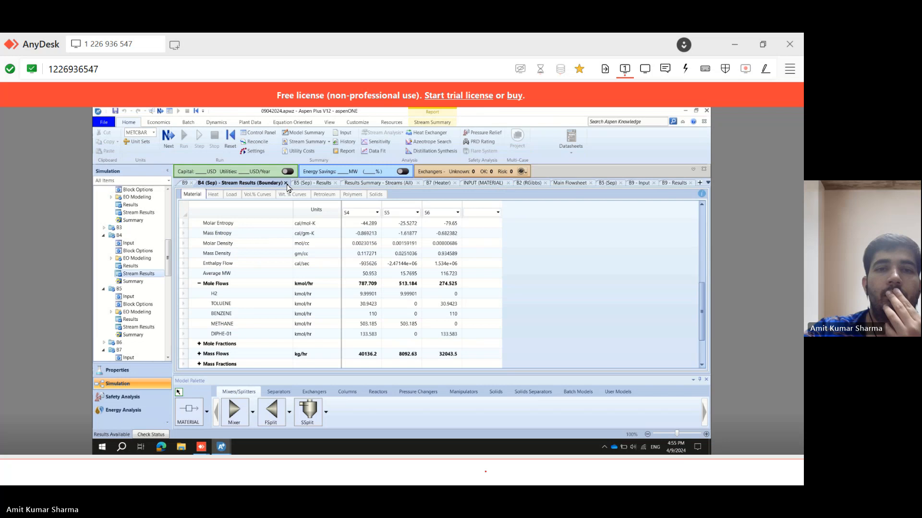
{"action": "left_click", "coordinate": [286, 184]}
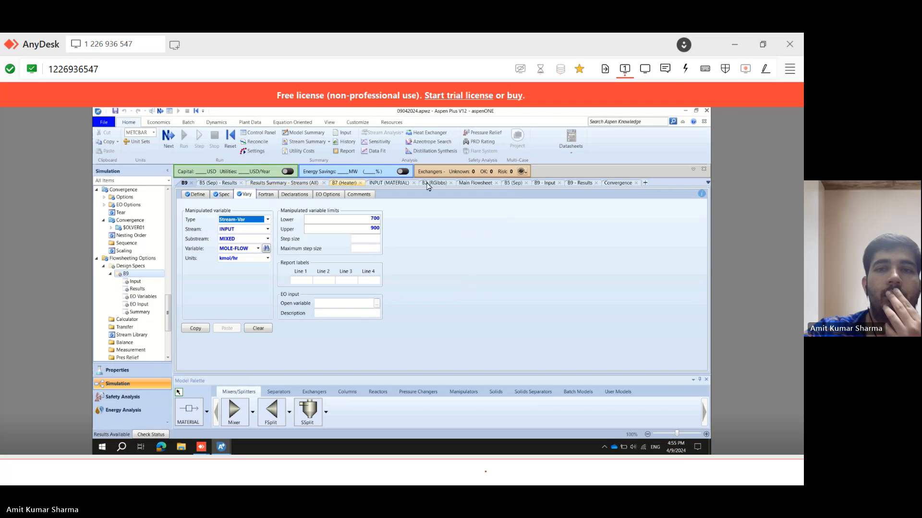
{"action": "left_click", "coordinate": [475, 183]}
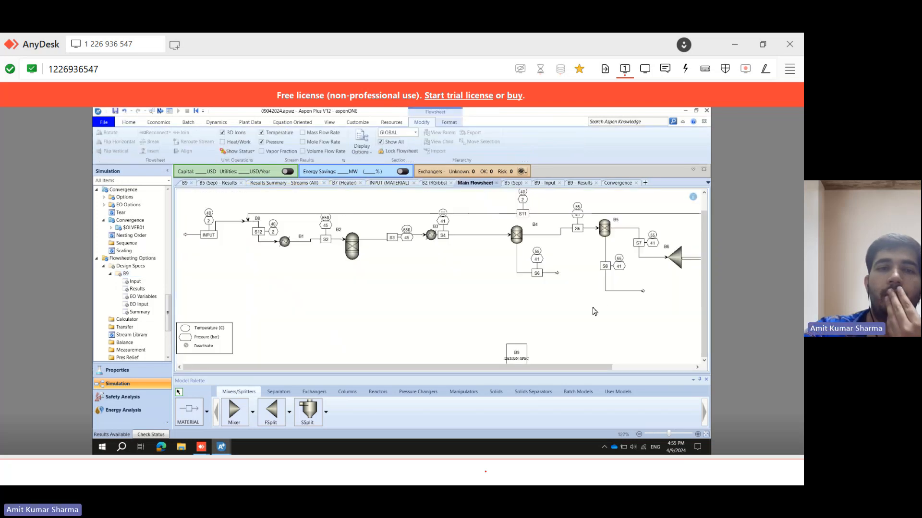
{"action": "scroll", "coordinate": [173, 295], "scroll_direction": "up", "scroll_amount": 1}
{"action": "scroll", "coordinate": [173, 295], "scroll_direction": "up", "scroll_amount": 10}
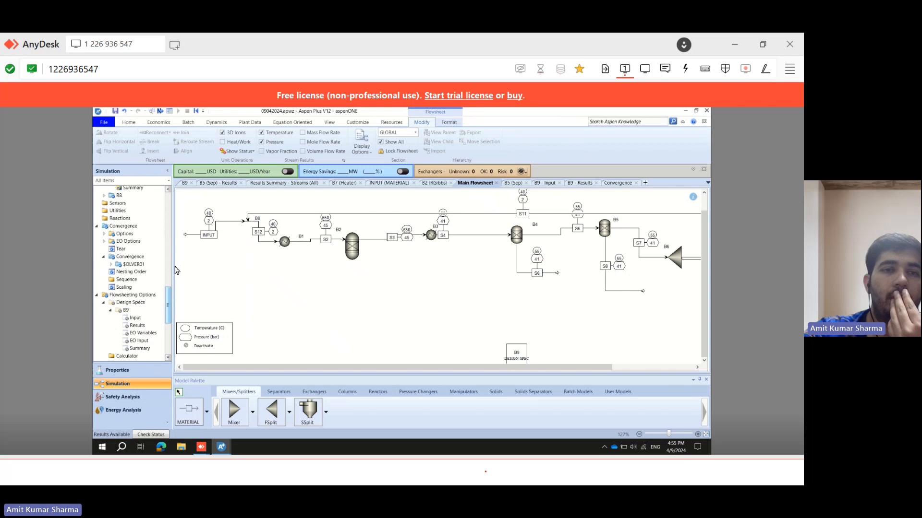
{"action": "scroll", "coordinate": [169, 250], "scroll_direction": "up", "scroll_amount": 8}
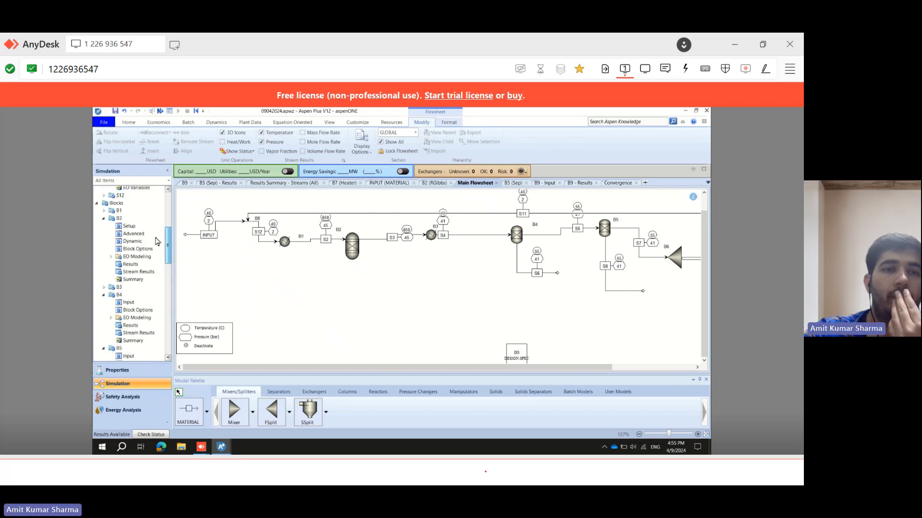
{"action": "scroll", "coordinate": [169, 253], "scroll_direction": "down", "scroll_amount": 5}
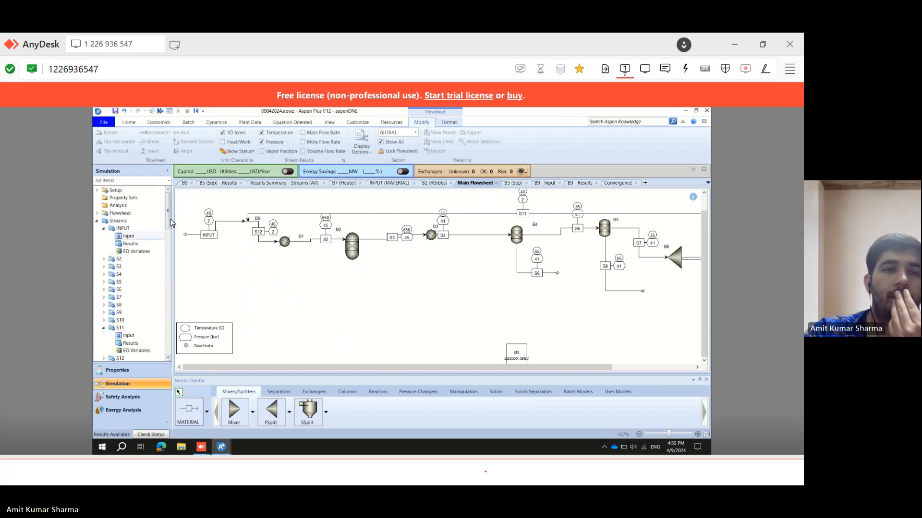
{"action": "scroll", "coordinate": [171, 263], "scroll_direction": "down", "scroll_amount": 6}
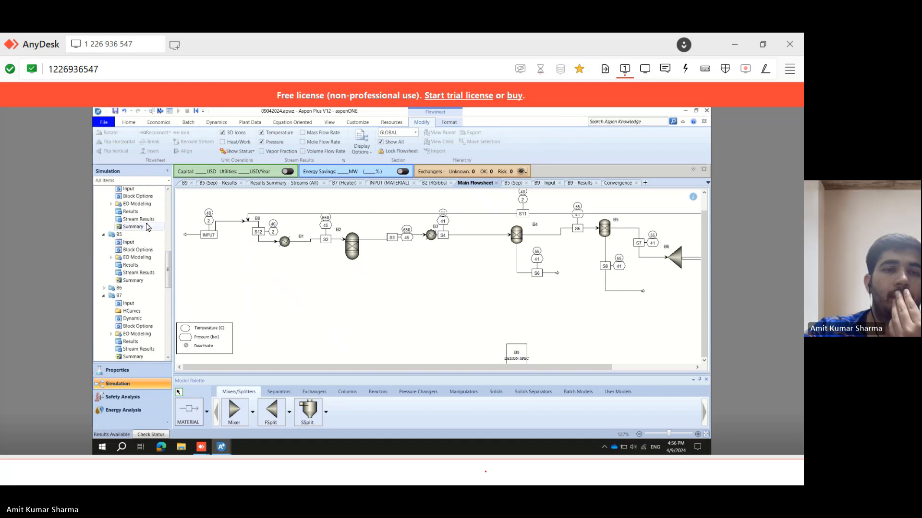
{"action": "left_click", "coordinate": [142, 220]}
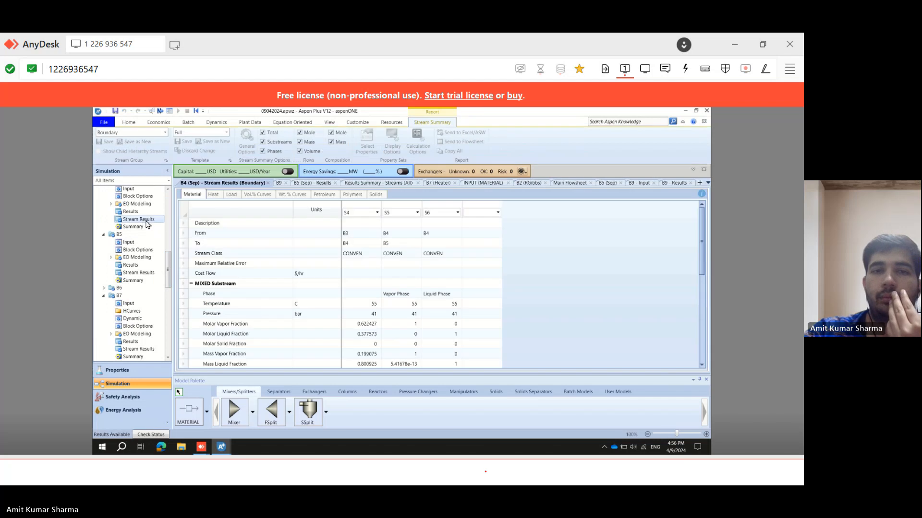
{"action": "left_click_drag", "start_coordinate": [704, 227], "coordinate": [710, 334]}
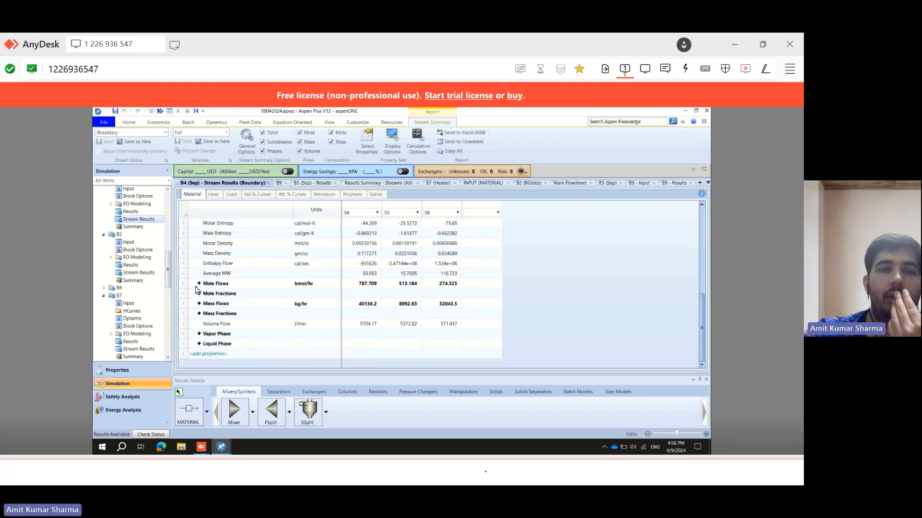
{"action": "left_click", "coordinate": [199, 283]}
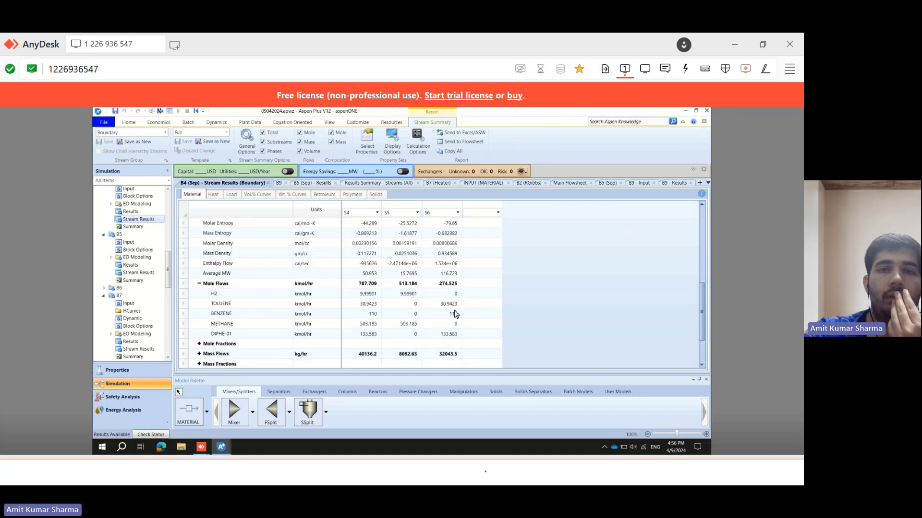
Reinitialize the simulation, run it again, and expand the component mole flows in B4's stream results.
{"action": "left_click", "coordinate": [126, 123]}
{"action": "left_click", "coordinate": [233, 140]}
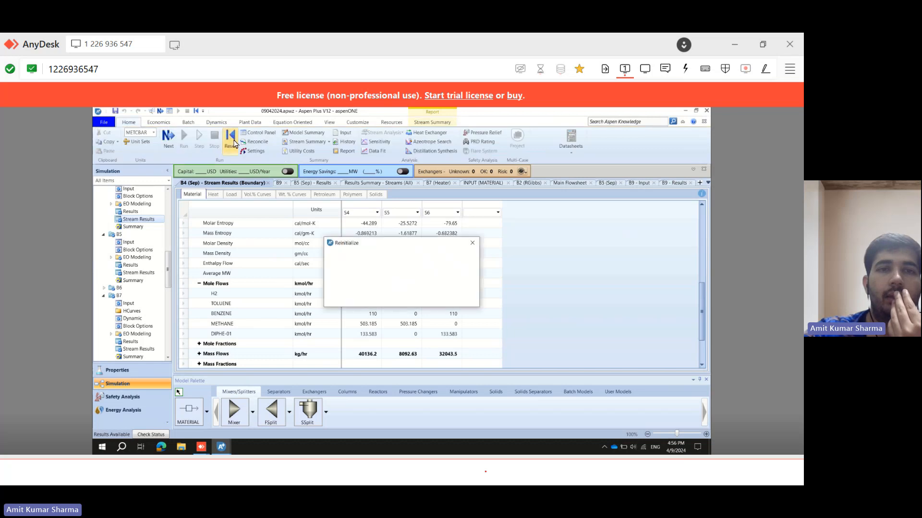
{"action": "left_click", "coordinate": [364, 298]}
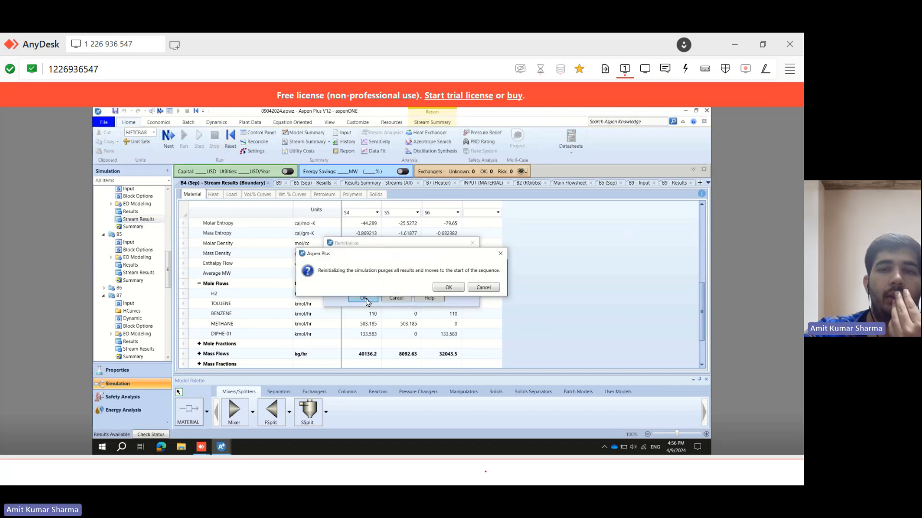
{"action": "left_click", "coordinate": [447, 287]}
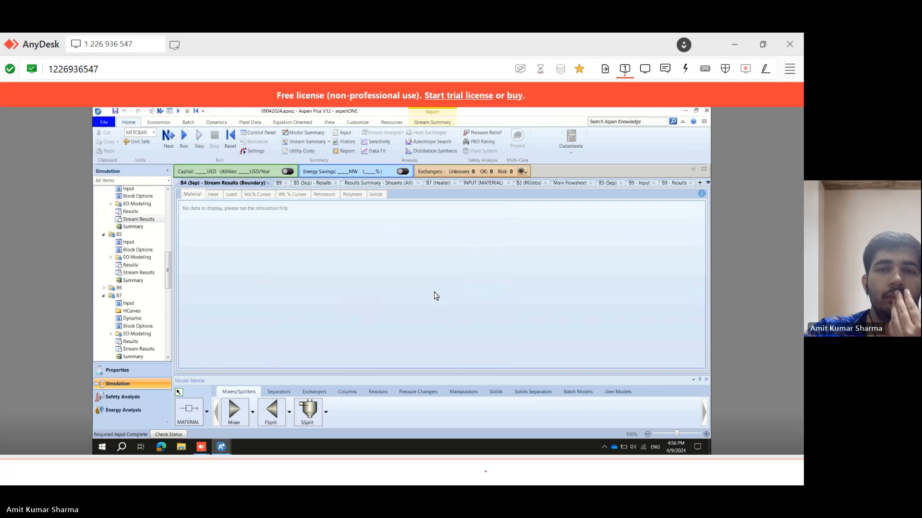
{"action": "left_click", "coordinate": [184, 136]}
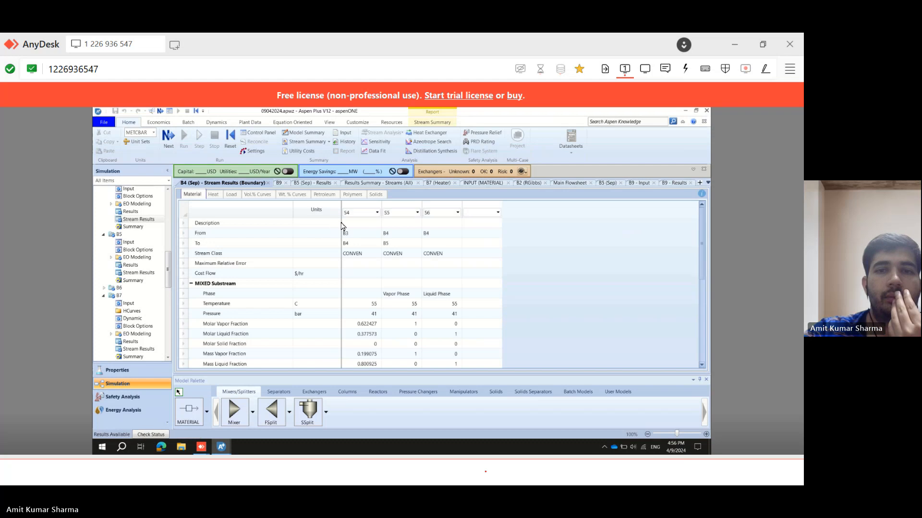
{"action": "left_click_drag", "start_coordinate": [701, 230], "coordinate": [708, 315]}
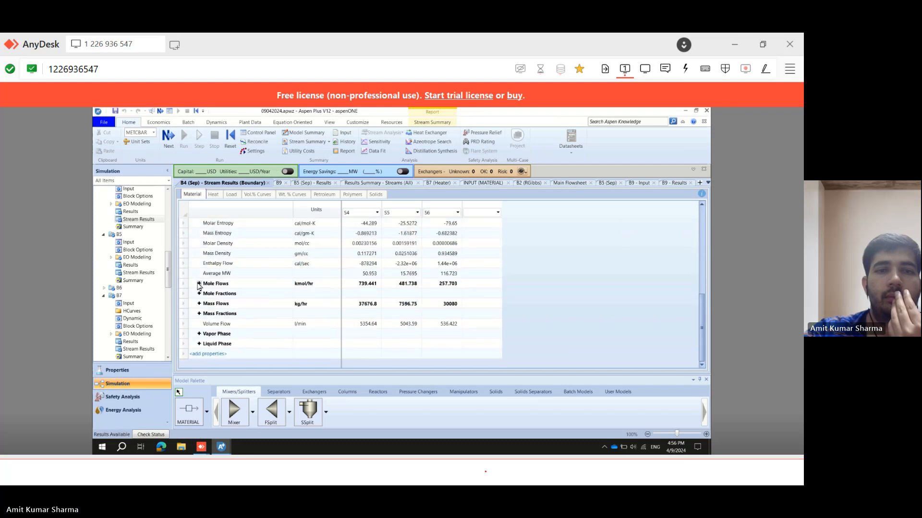
{"action": "left_click", "coordinate": [199, 284]}
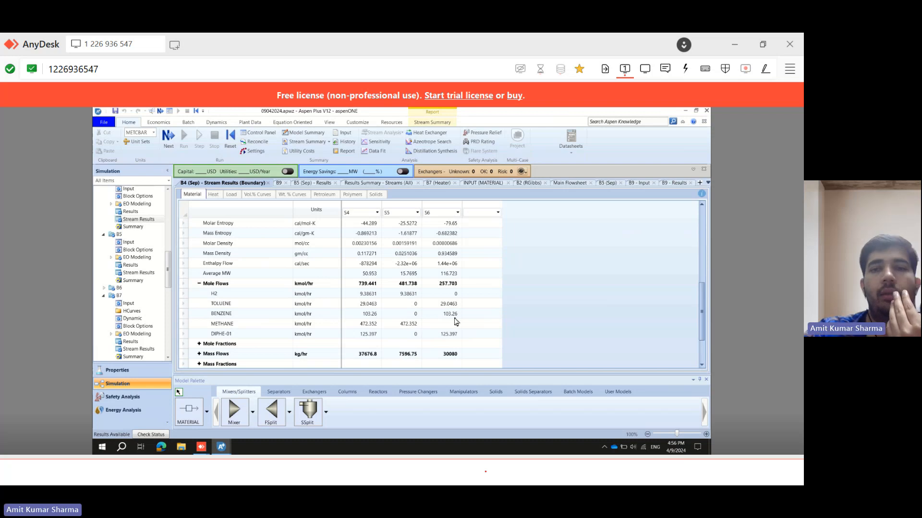
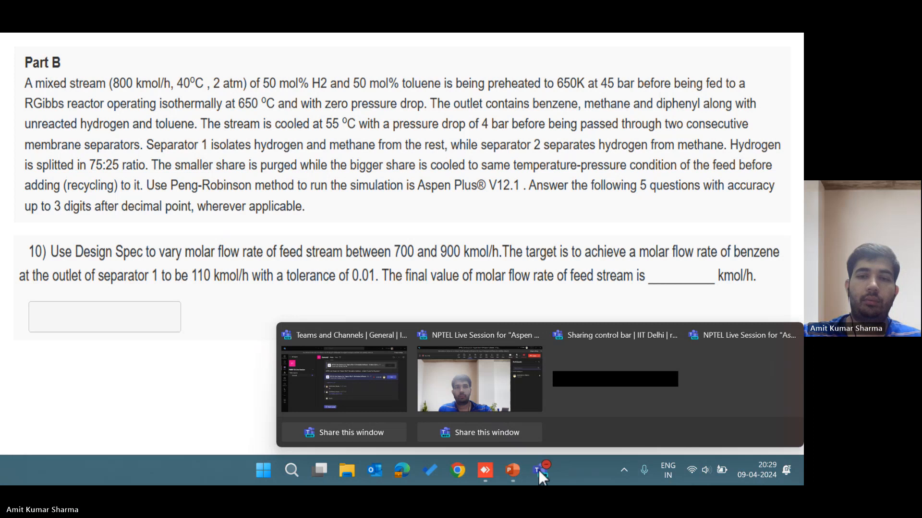
Reactivate design spec B9 from the Design Specs folder.
{"action": "left_click", "coordinate": [485, 471]}
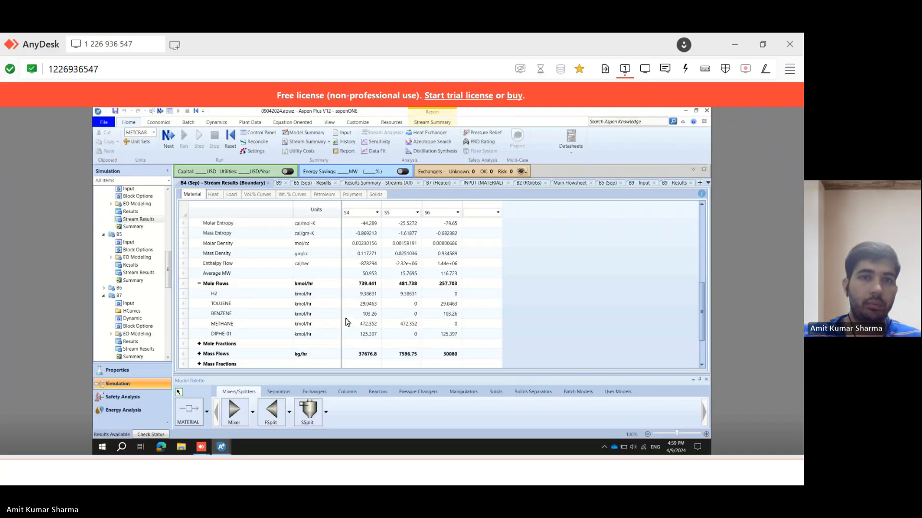
{"action": "left_click", "coordinate": [572, 183]}
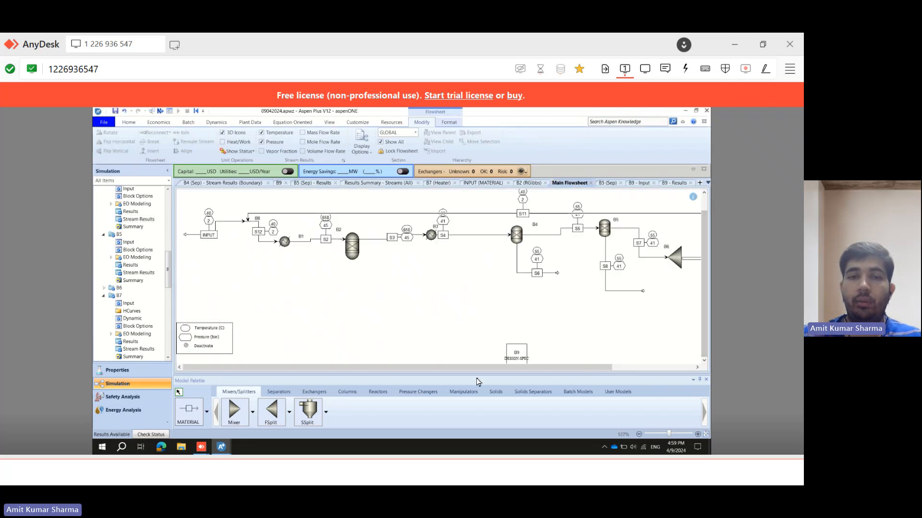
{"action": "left_click", "coordinate": [463, 392]}
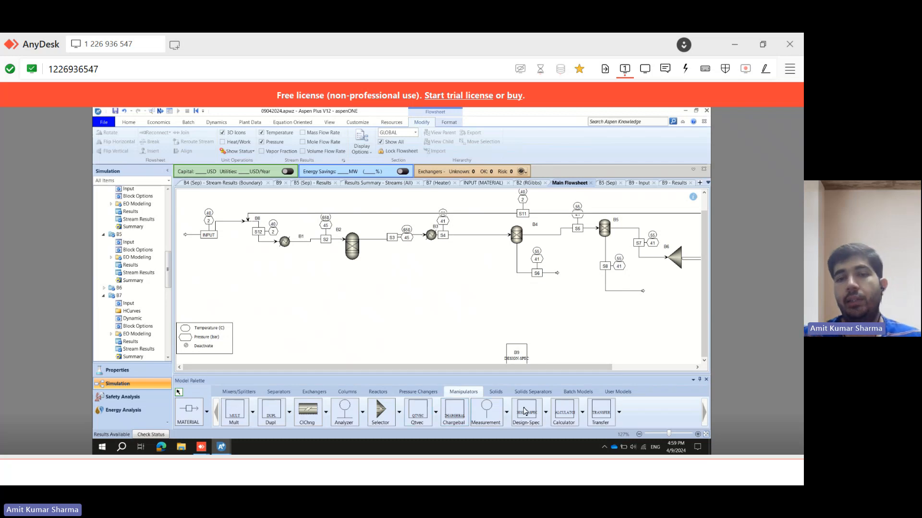
{"action": "left_click", "coordinate": [703, 361]}
{"action": "left_click", "coordinate": [703, 360]}
{"action": "left_click", "coordinate": [523, 344]}
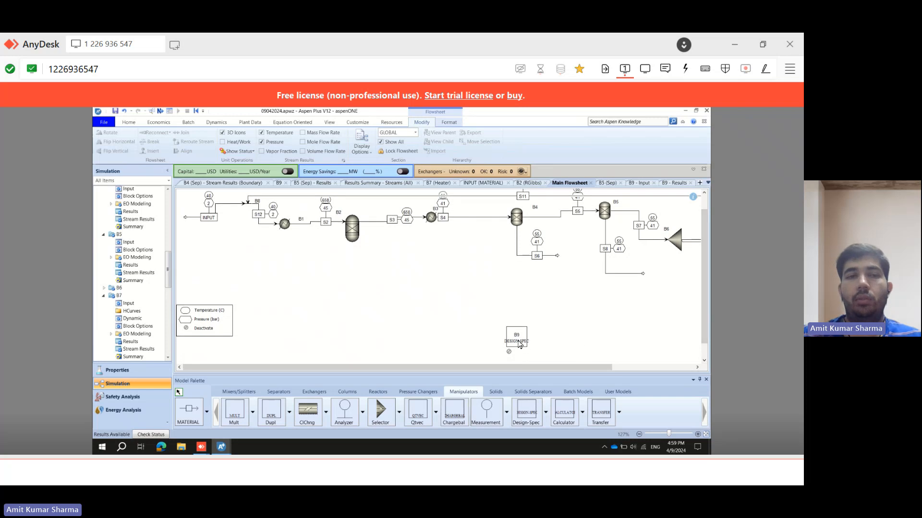
{"action": "left_click_drag", "start_coordinate": [166, 290], "coordinate": [175, 312]}
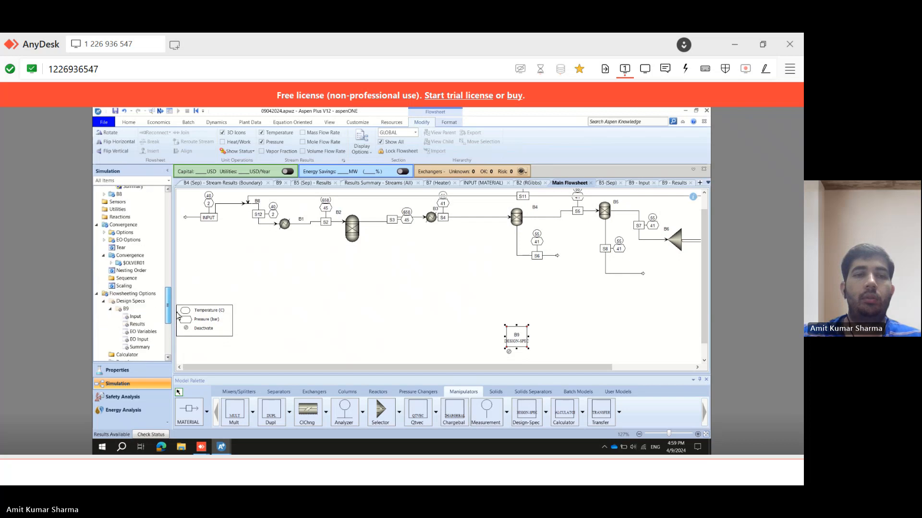
{"action": "double_click", "coordinate": [134, 302]}
{"action": "right_click", "coordinate": [135, 304]}
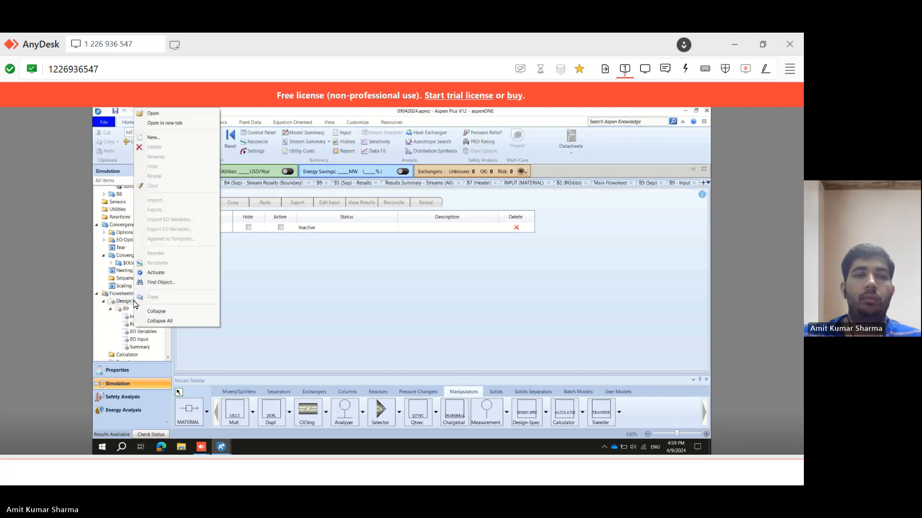
{"action": "left_click", "coordinate": [157, 272]}
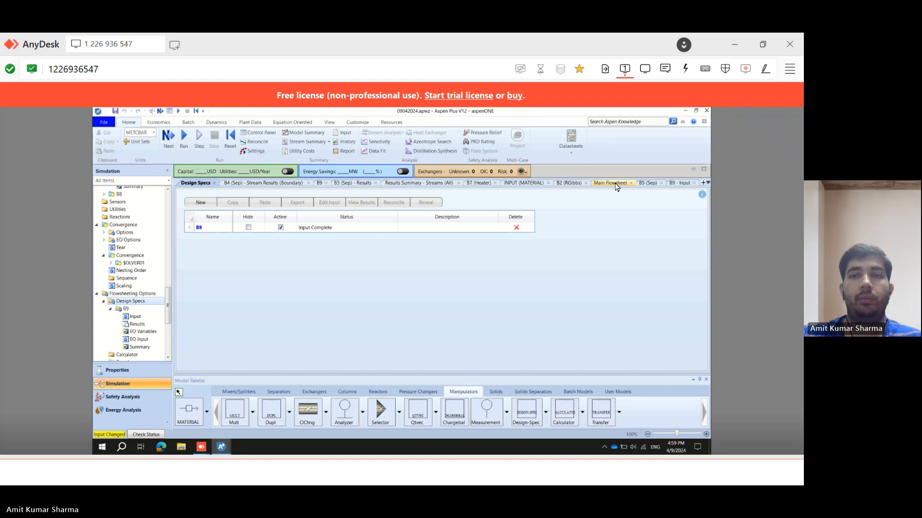
Open design spec B9 from the flowsheet and review its Vary and Define settings.
{"action": "left_click", "coordinate": [616, 183]}
{"action": "scroll", "coordinate": [702, 292], "scroll_direction": "down", "scroll_amount": 1}
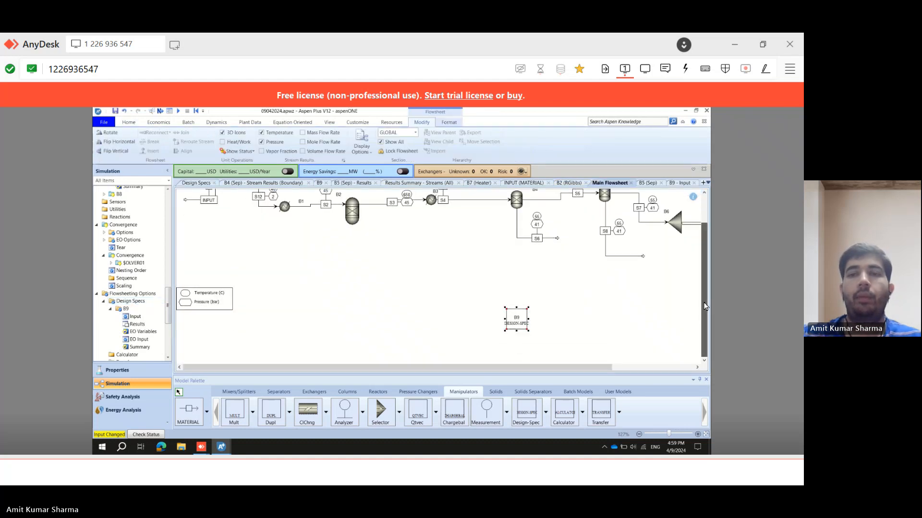
{"action": "left_click", "coordinate": [520, 320]}
{"action": "left_click", "coordinate": [529, 327]}
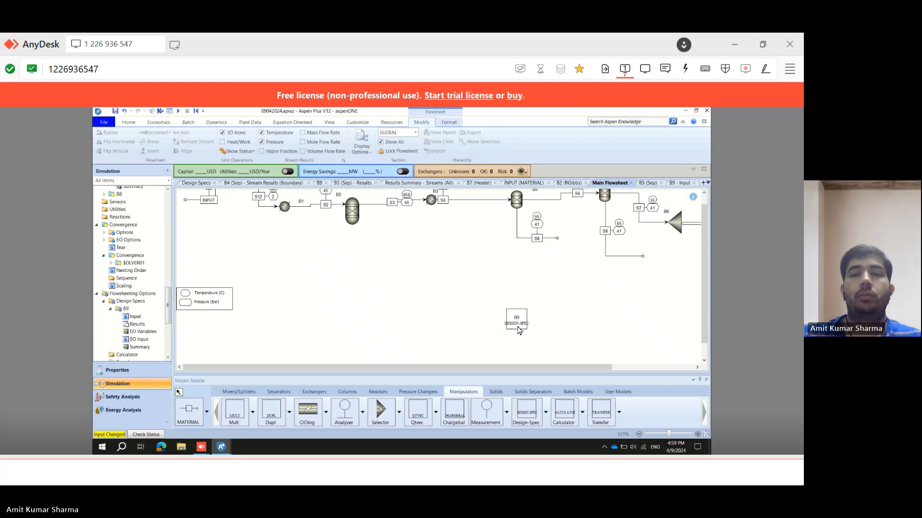
{"action": "double_click", "coordinate": [521, 329]}
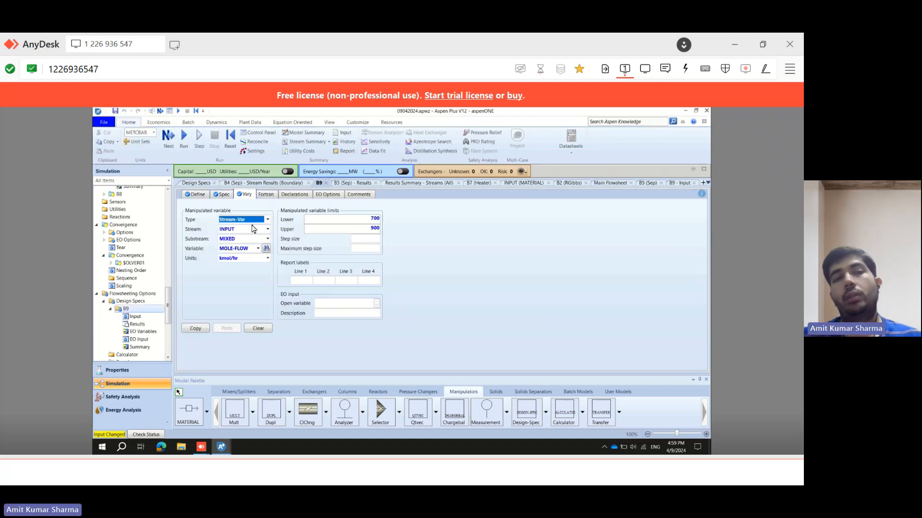
{"action": "left_click", "coordinate": [195, 195]}
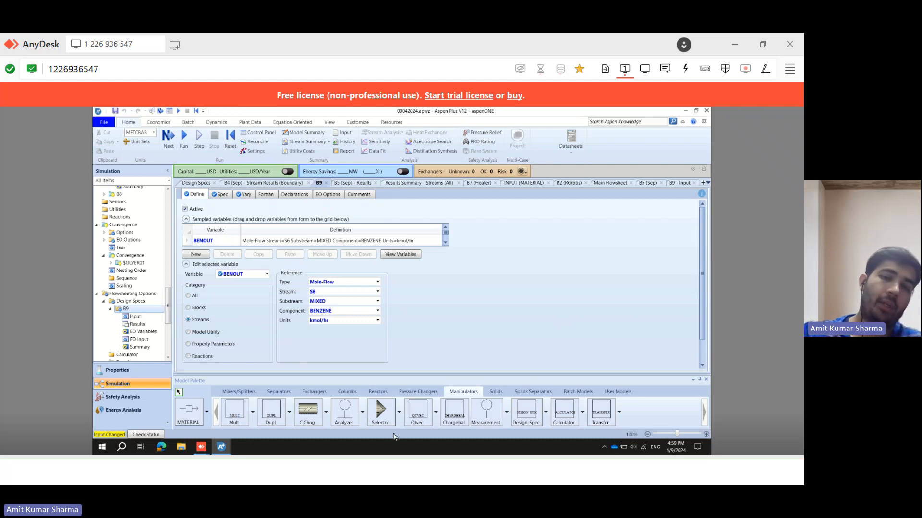
Read question 10's design spec requirements on the problem sheet.
{"action": "left_click", "coordinate": [357, 475]}
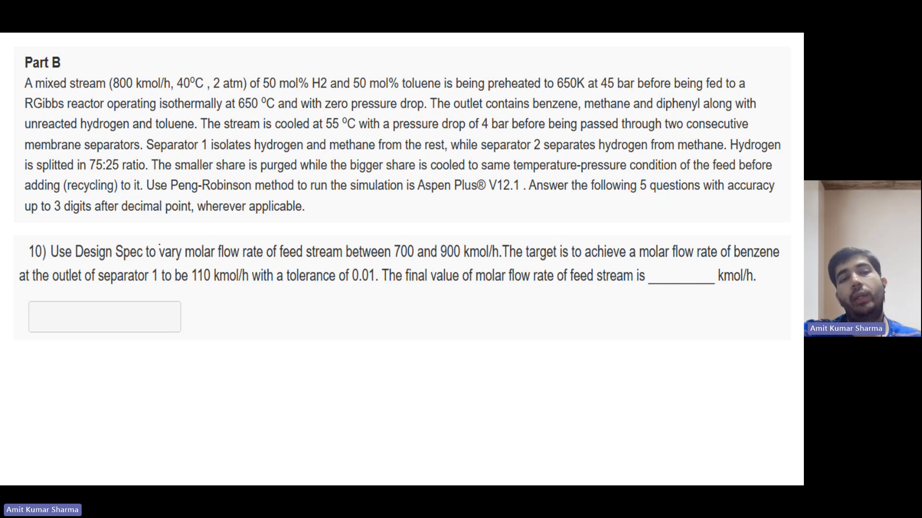
{"action": "left_click_drag", "start_coordinate": [163, 243], "coordinate": [192, 239]}
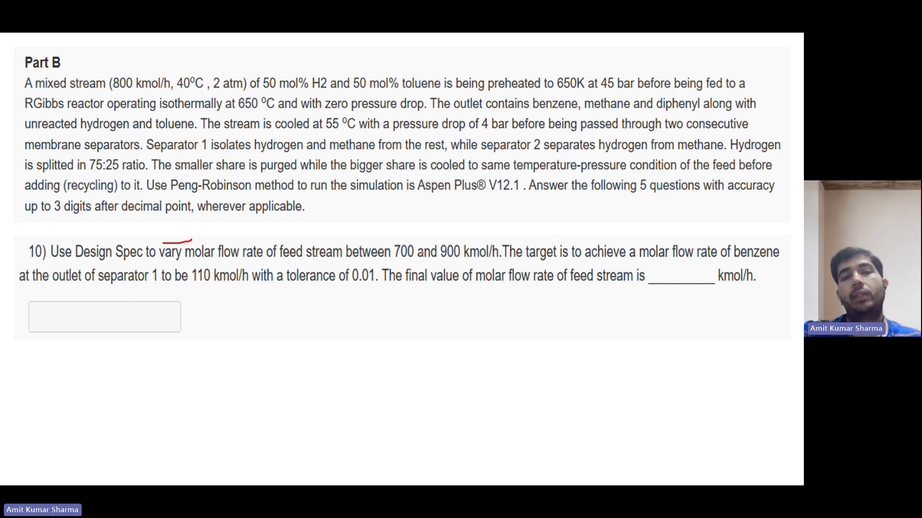
{"action": "mouse_move", "coordinate": [397, 238]}
{"action": "left_mouse_down"}
{"action": "mouse_move", "coordinate": [463, 230]}
{"action": "mouse_move", "coordinate": [485, 238]}
{"action": "left_mouse_up"}
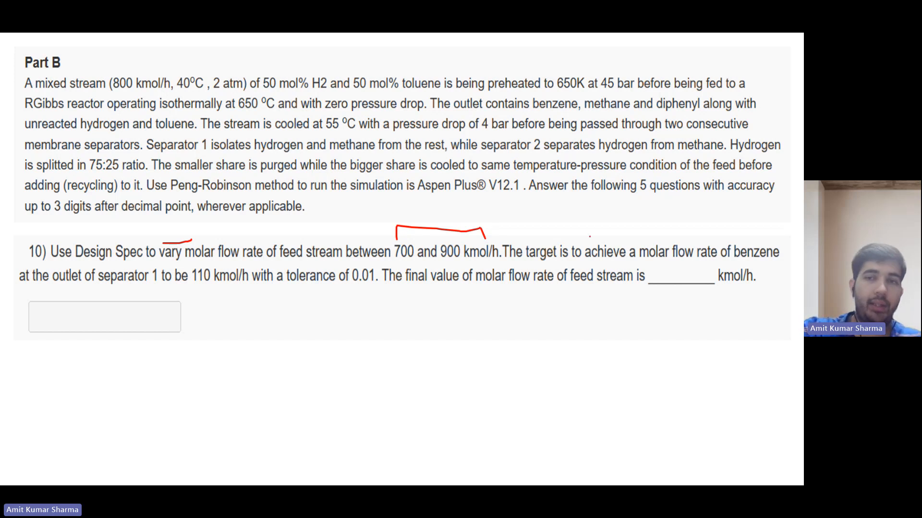
{"action": "left_click_drag", "start_coordinate": [661, 241], "coordinate": [745, 241]}
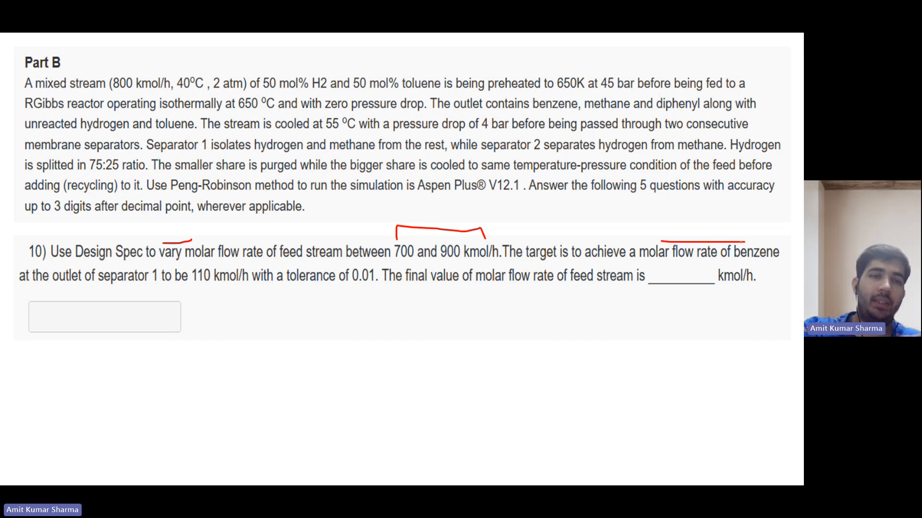
{"action": "left_click_drag", "start_coordinate": [125, 294], "coordinate": [213, 288]}
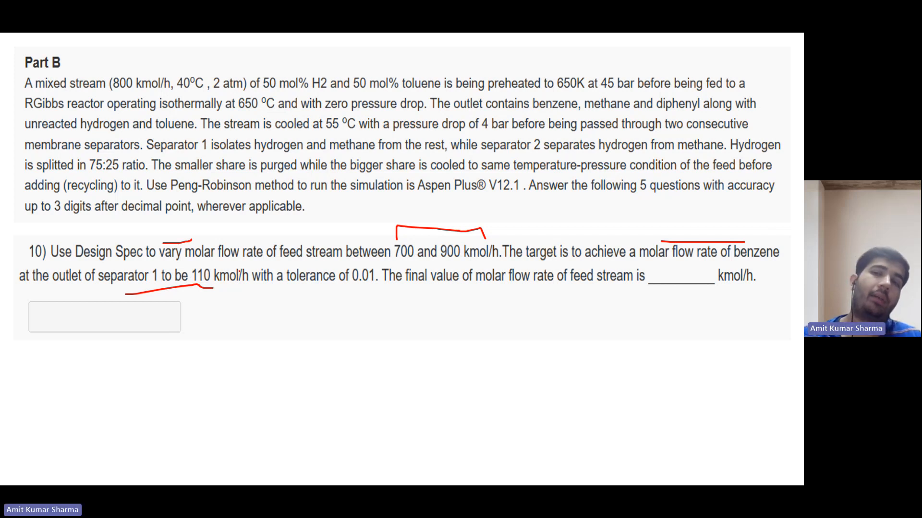
{"action": "mouse_move", "coordinate": [269, 468]}
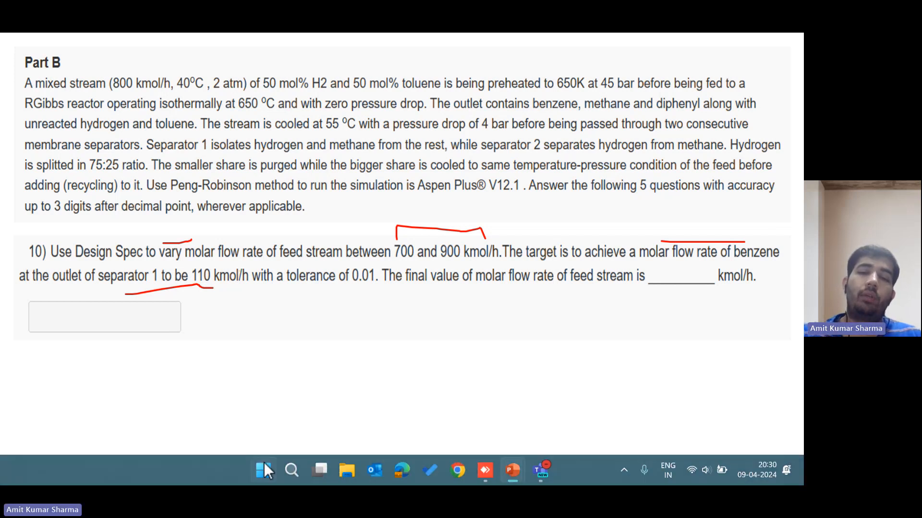
{"action": "left_click", "coordinate": [485, 470]}
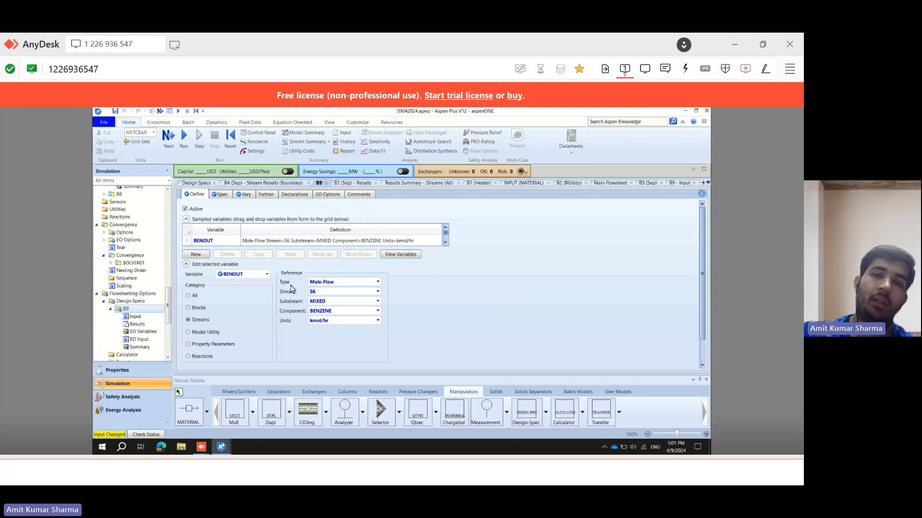
Check B9's sampled benzene variable for stream S6 and its spec target and tolerance.
{"action": "left_click", "coordinate": [377, 312]}
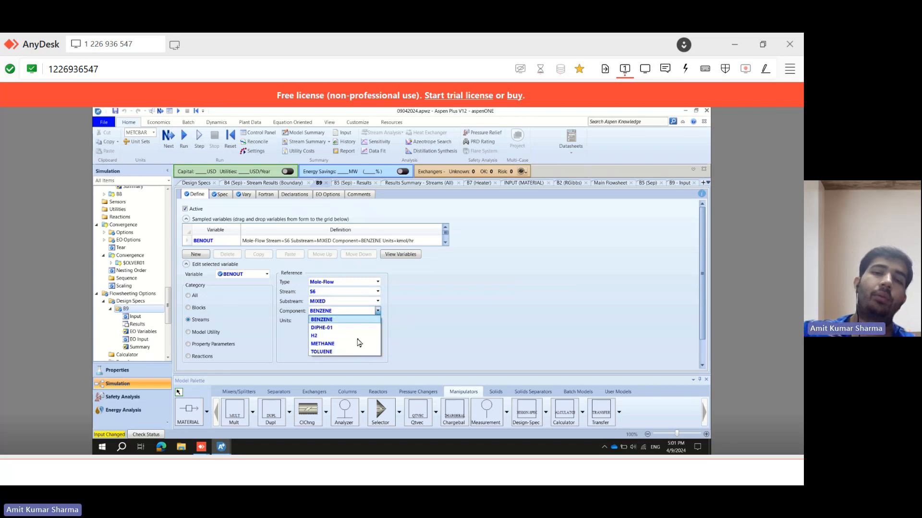
{"action": "left_click", "coordinate": [334, 320]}
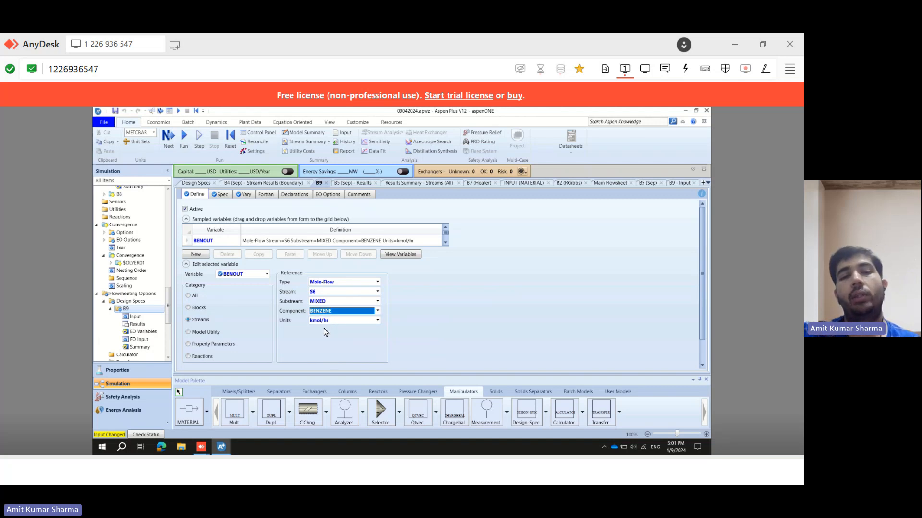
{"action": "left_click", "coordinate": [223, 195]}
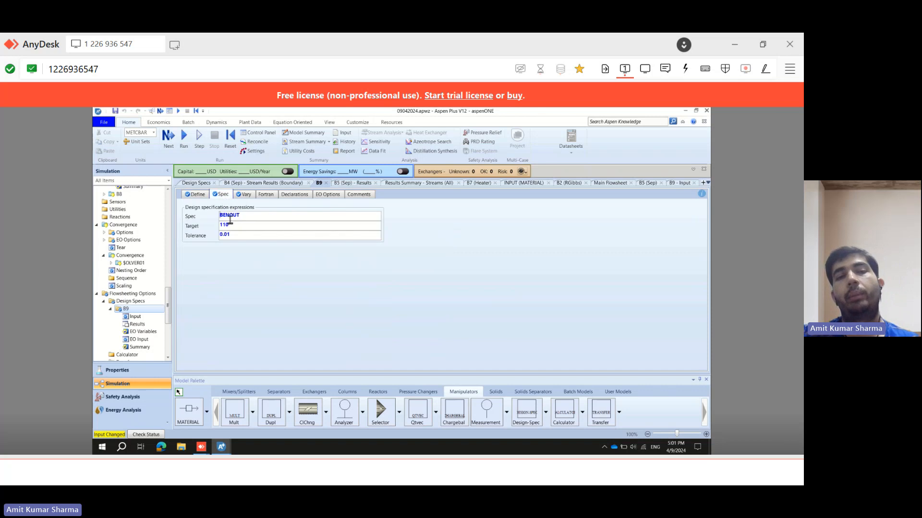
{"action": "left_click", "coordinate": [248, 216]}
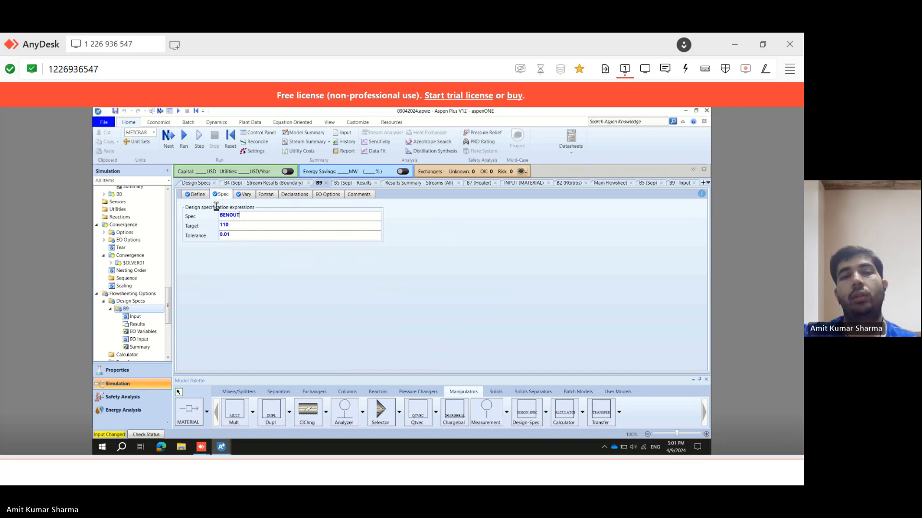
{"action": "left_click", "coordinate": [197, 195]}
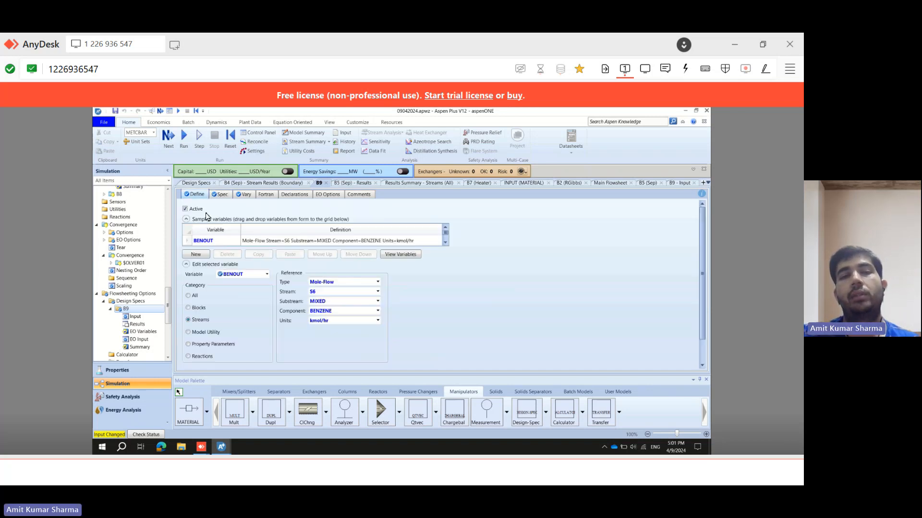
{"action": "left_click", "coordinate": [224, 195]}
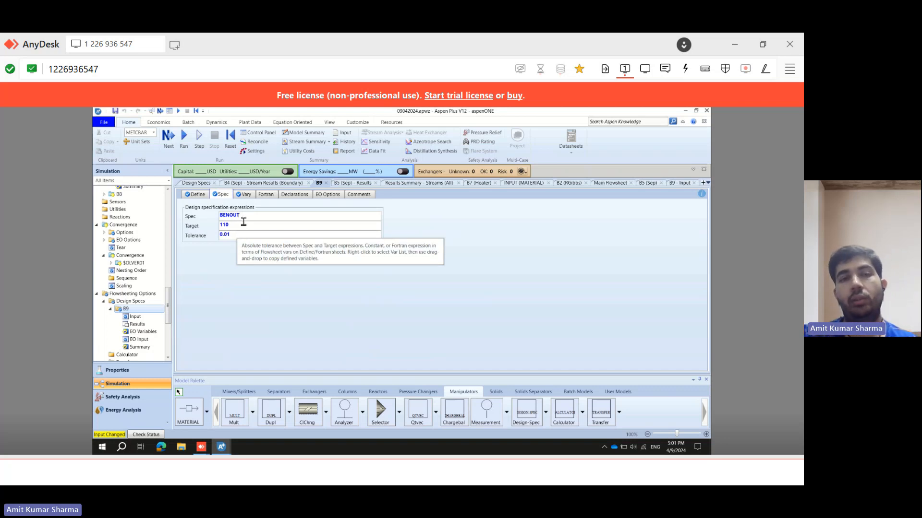
{"action": "left_click", "coordinate": [243, 198]}
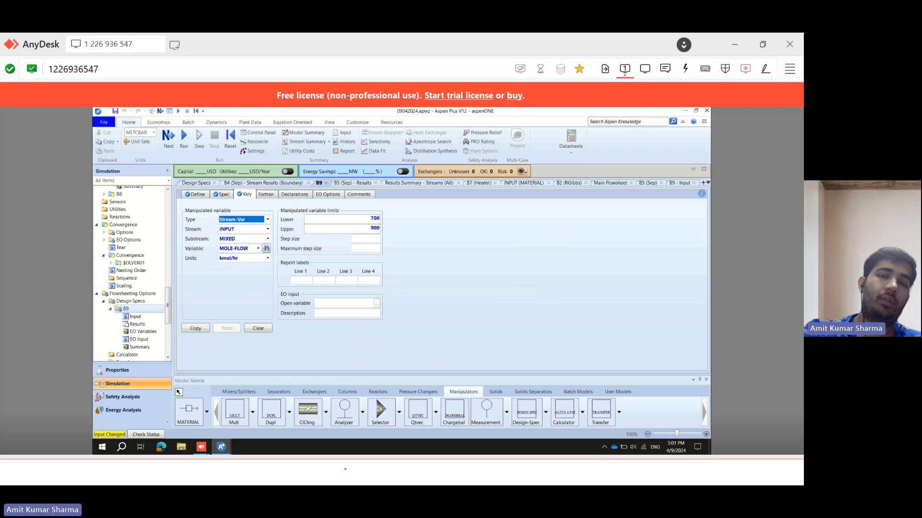
{"action": "left_click", "coordinate": [345, 469]}
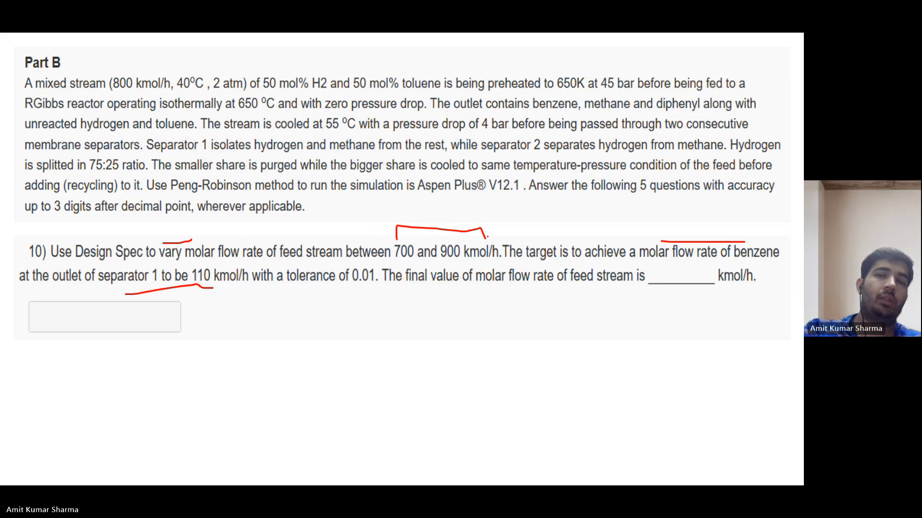
Review question 10's flow range, benzene target and tolerance on the problem sheet again.
{"action": "left_click_drag", "start_coordinate": [401, 263], "coordinate": [439, 264]}
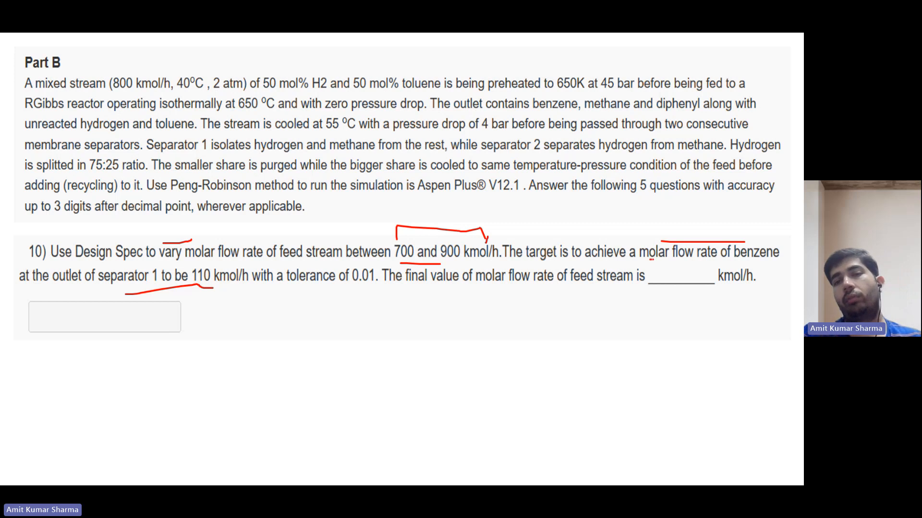
{"action": "left_click_drag", "start_coordinate": [651, 259], "coordinate": [724, 263]}
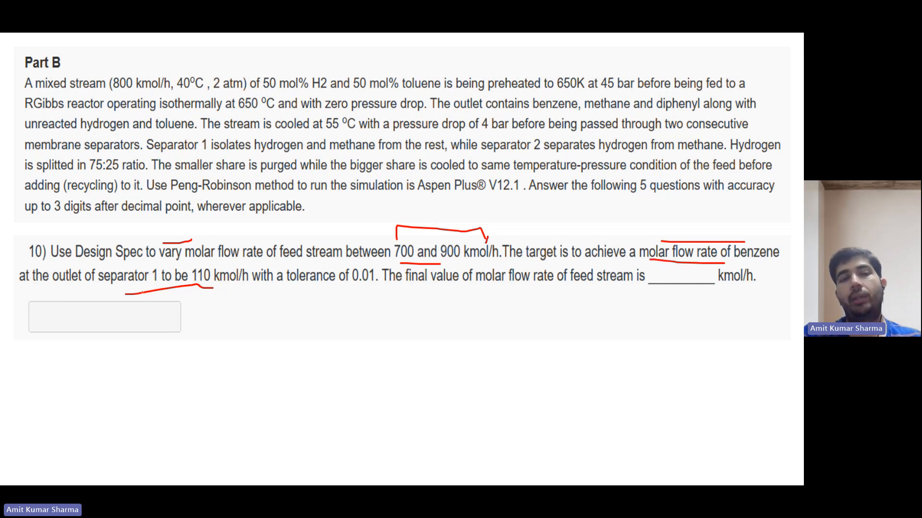
{"action": "mouse_move", "coordinate": [213, 289]}
{"action": "left_mouse_down"}
{"action": "mouse_move", "coordinate": [378, 290]}
{"action": "mouse_move", "coordinate": [376, 268]}
{"action": "mouse_move", "coordinate": [351, 267]}
{"action": "mouse_move", "coordinate": [349, 289]}
{"action": "mouse_move", "coordinate": [599, 290]}
{"action": "left_mouse_up"}
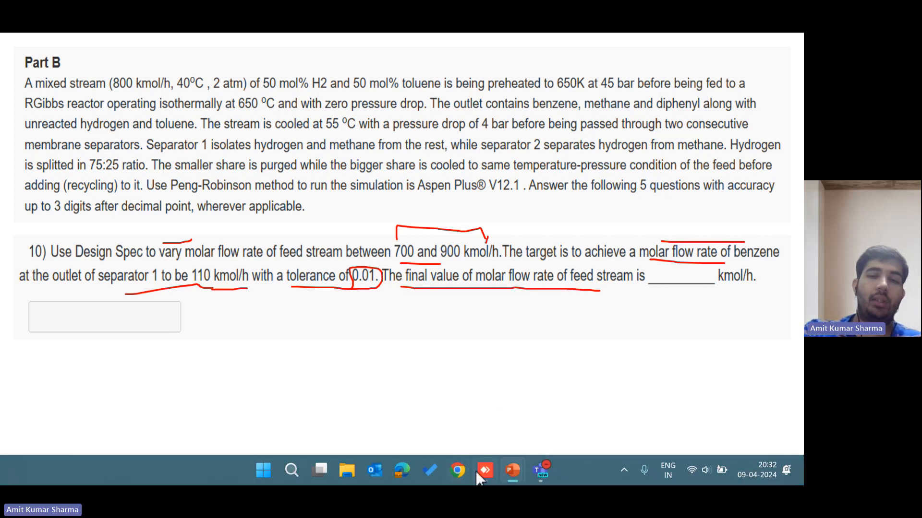
{"action": "left_click", "coordinate": [482, 470]}
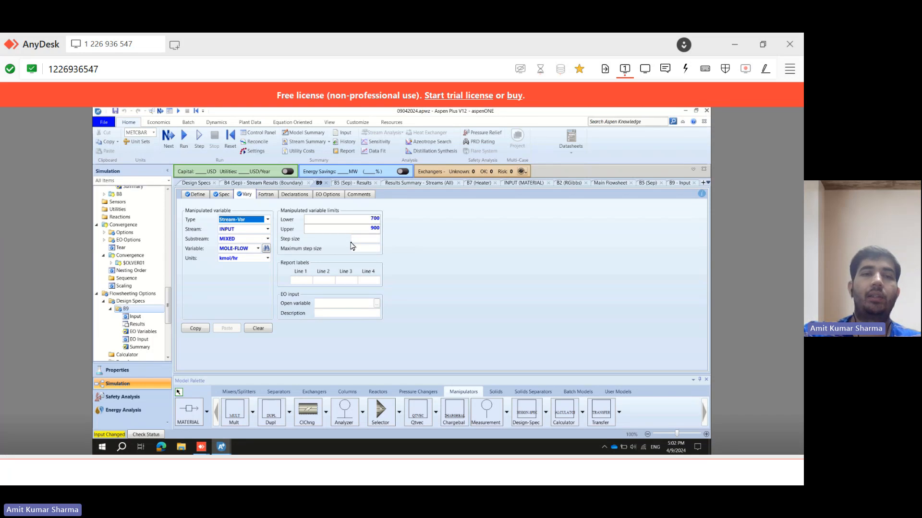
Run the simulation and open design spec B9's results.
{"action": "left_click", "coordinate": [183, 135]}
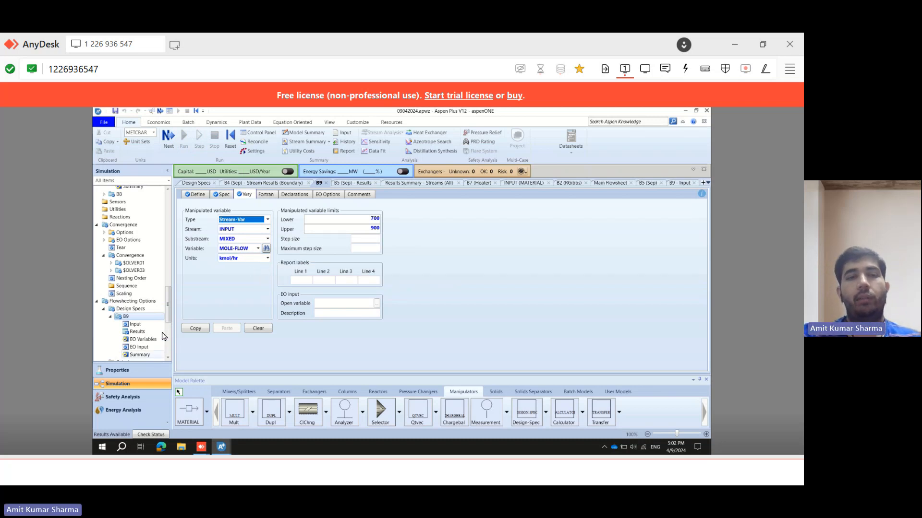
{"action": "left_click_drag", "start_coordinate": [168, 321], "coordinate": [168, 342]}
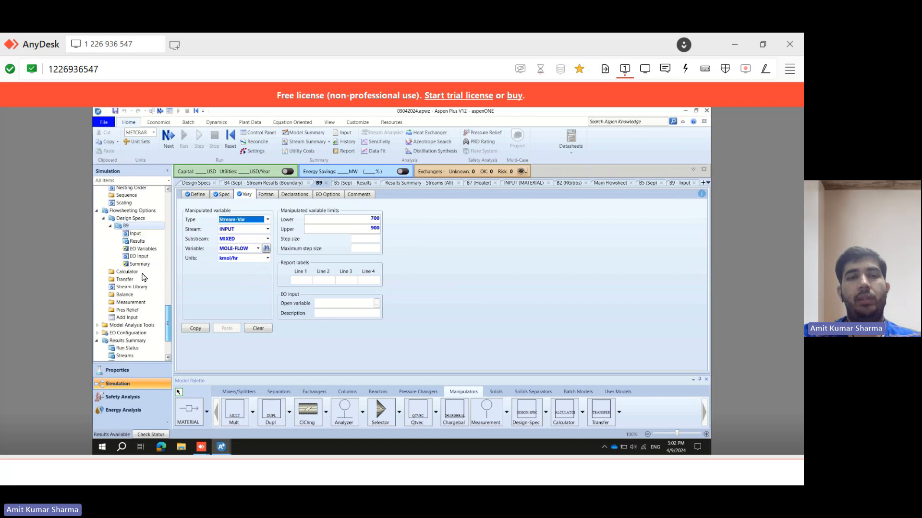
{"action": "left_click", "coordinate": [138, 241]}
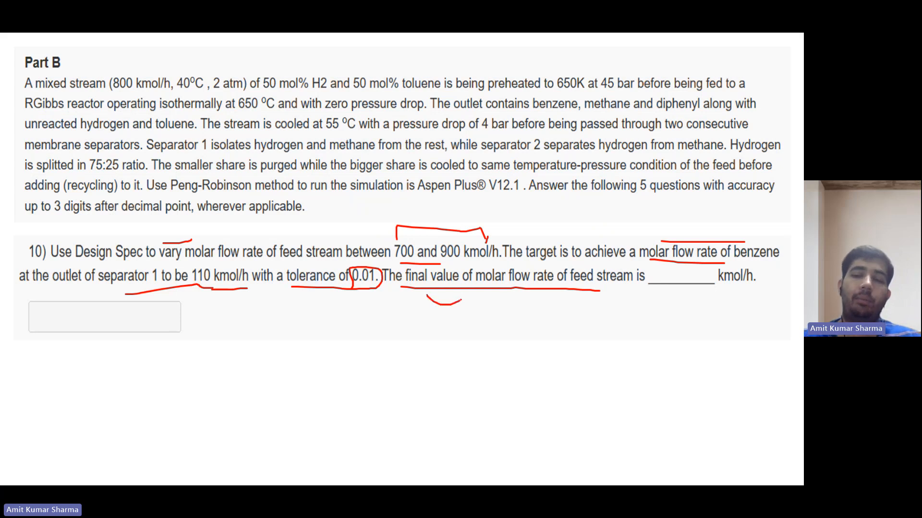
Reveal question 10's accepted answer and return to B9's results.
{"action": "key", "text": "Right"}
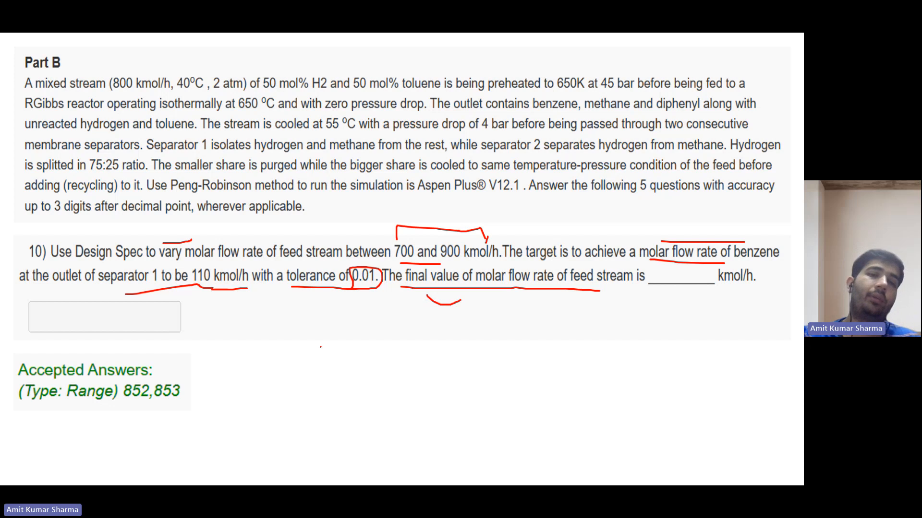
{"action": "left_click_drag", "start_coordinate": [154, 415], "coordinate": [187, 405]}
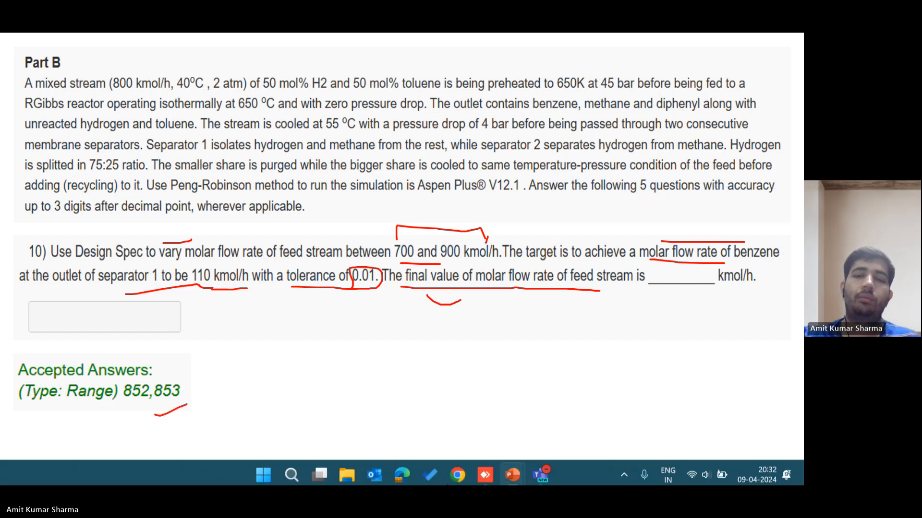
{"action": "left_click", "coordinate": [485, 470]}
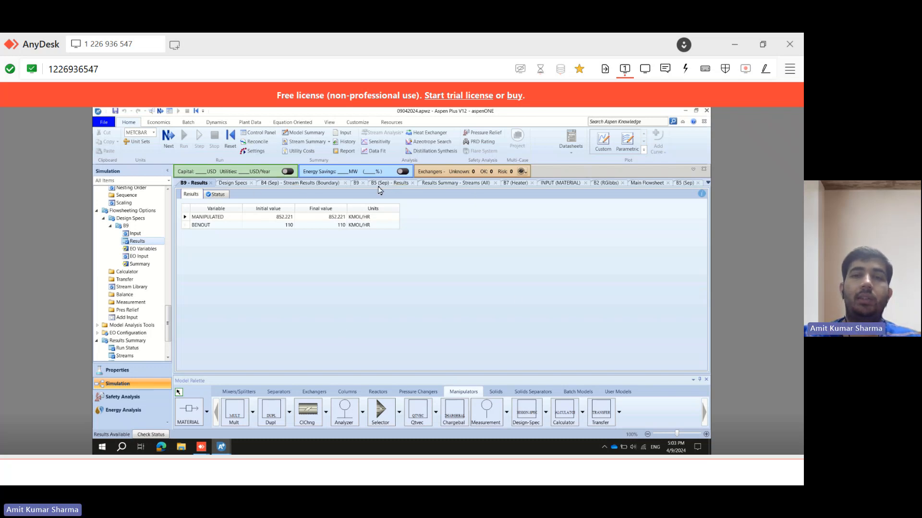
Switch back to the main flowsheet and view the whole process layout with the B9 design spec.
{"action": "left_click", "coordinate": [650, 184]}
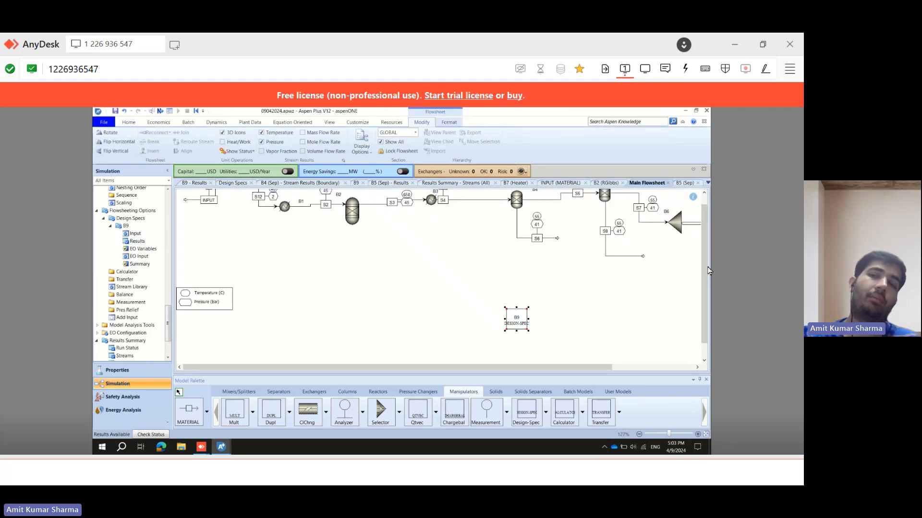
{"action": "left_click", "coordinate": [704, 193]}
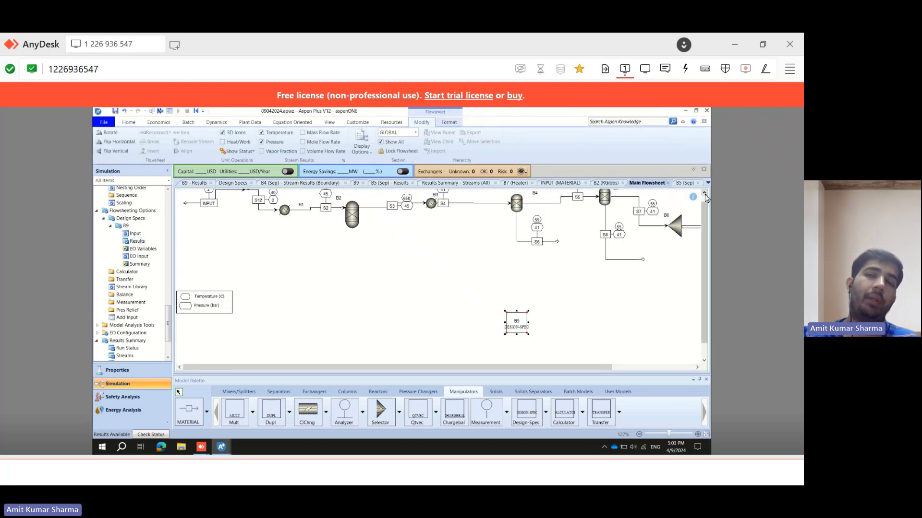
{"action": "left_click", "coordinate": [704, 193]}
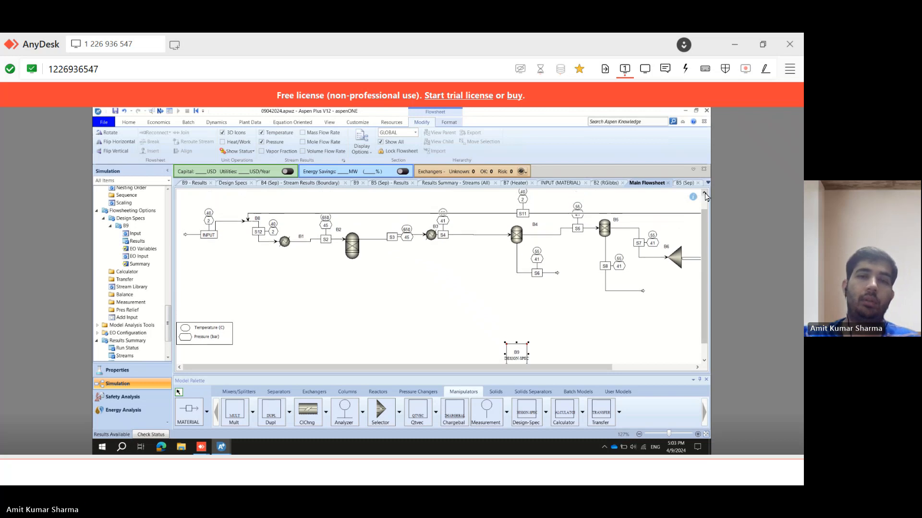
{"action": "mouse_move", "coordinate": [554, 370]}
{"action": "left_mouse_down"}
{"action": "mouse_move", "coordinate": [611, 371]}
{"action": "mouse_move", "coordinate": [545, 370]}
{"action": "left_mouse_up"}
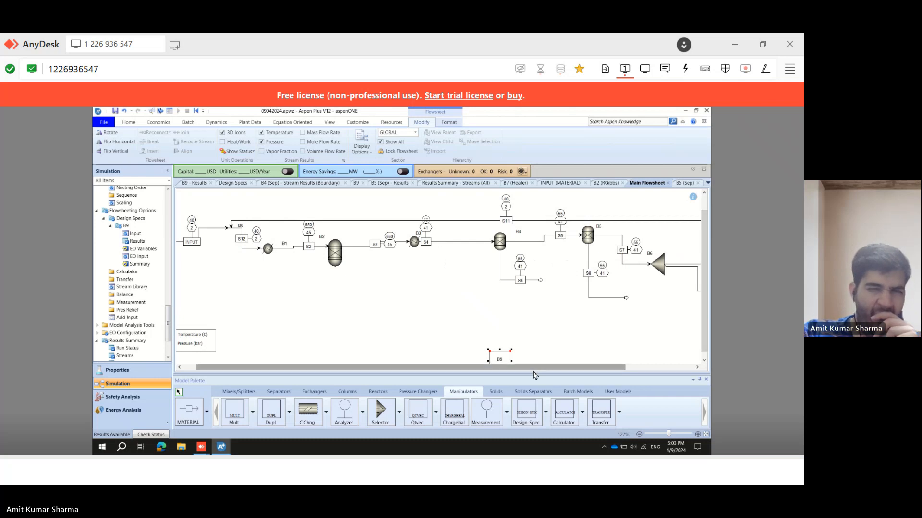
{"action": "left_click_drag", "start_coordinate": [533, 369], "coordinate": [483, 372]}
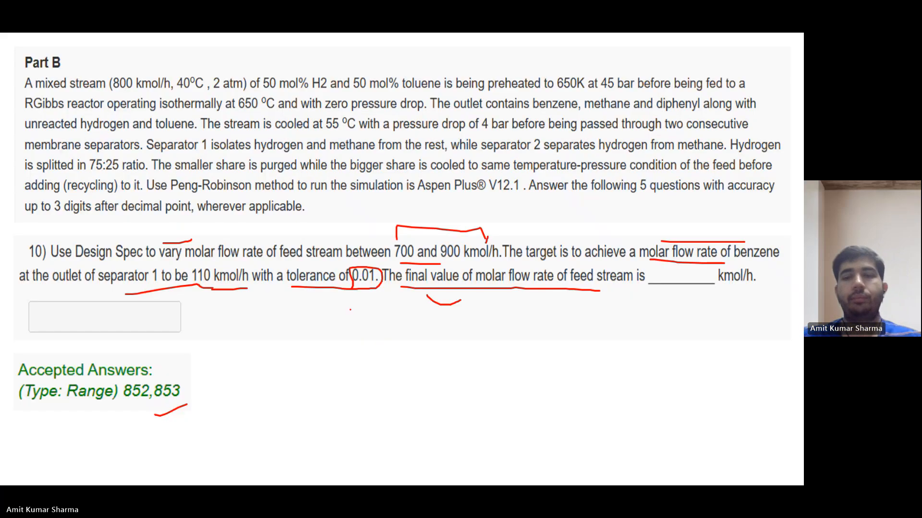
Advance the problem sheet to question 1 on absorption blocks and reveal its accepted answer.
{"action": "key", "text": "Right"}
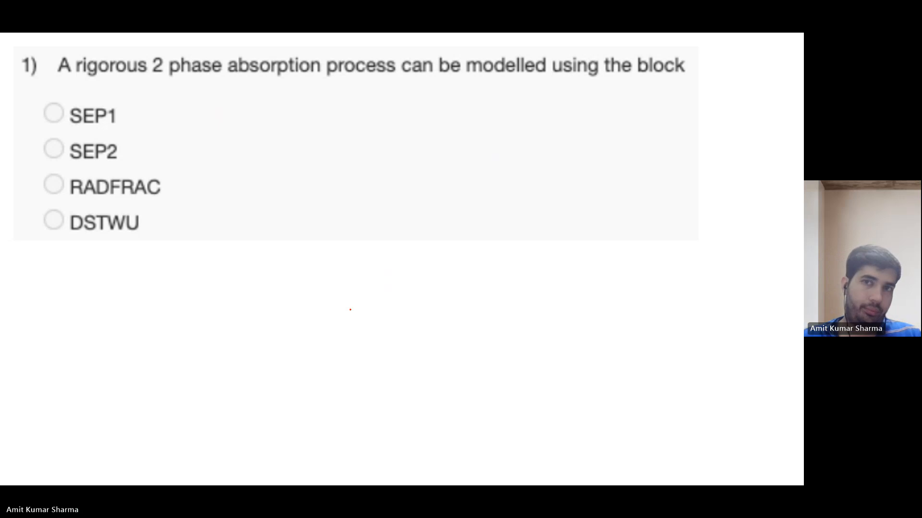
{"action": "key", "text": "Right"}
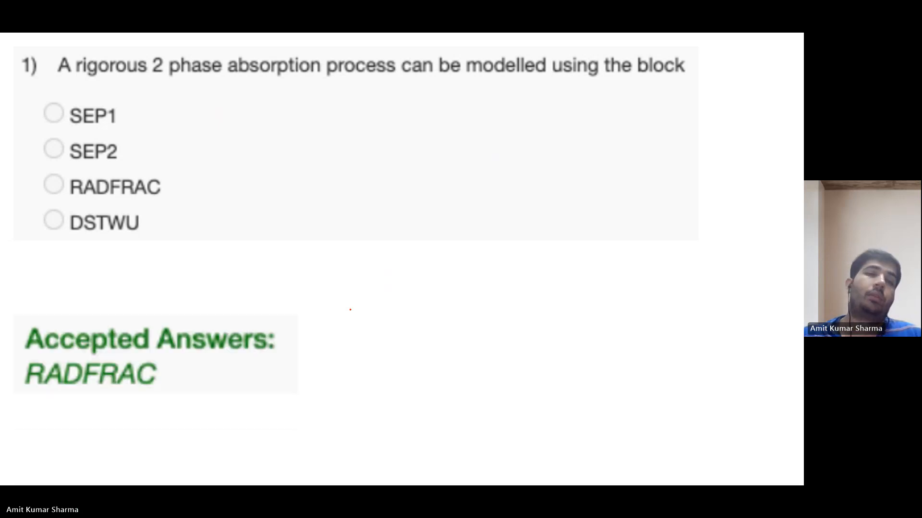